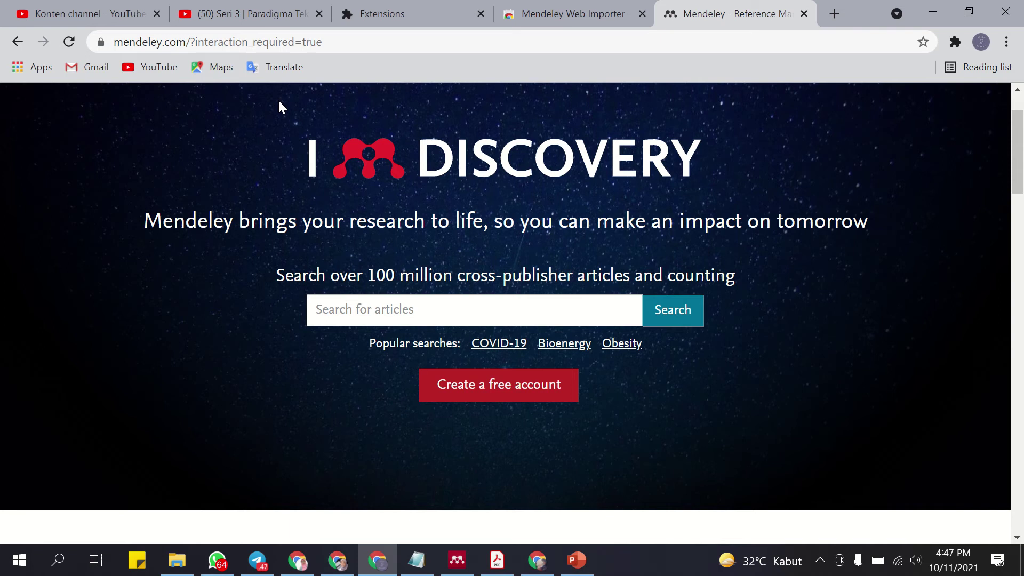
# Start a free Mendeley account and continue with the user's e-mail address.
pyautogui.moveTo(101, 42); pyautogui.dragTo(227, 41)
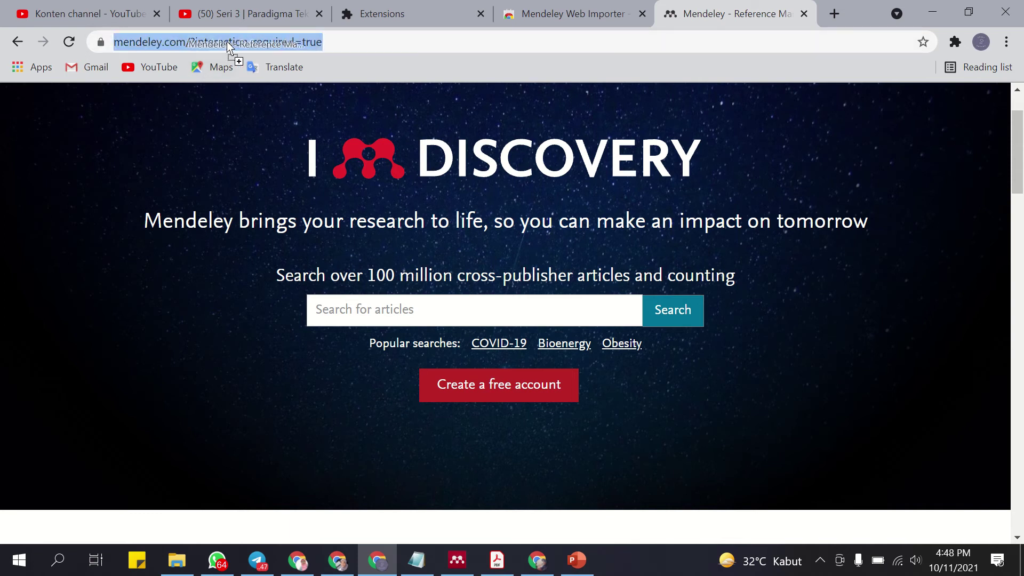
pyautogui.click(254, 43)
pyautogui.click(740, 187)
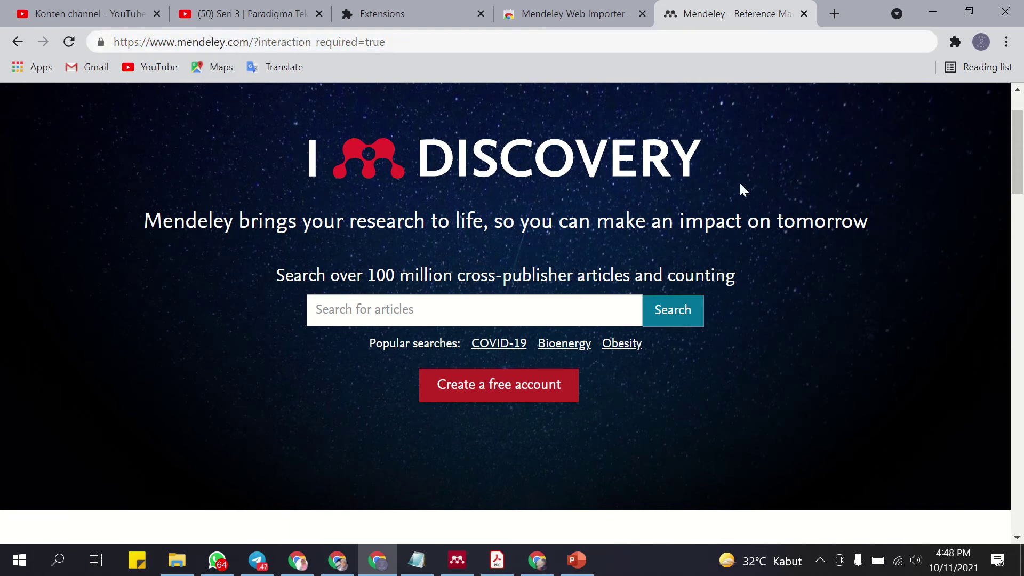
pyautogui.scroll(2, 765, 240)
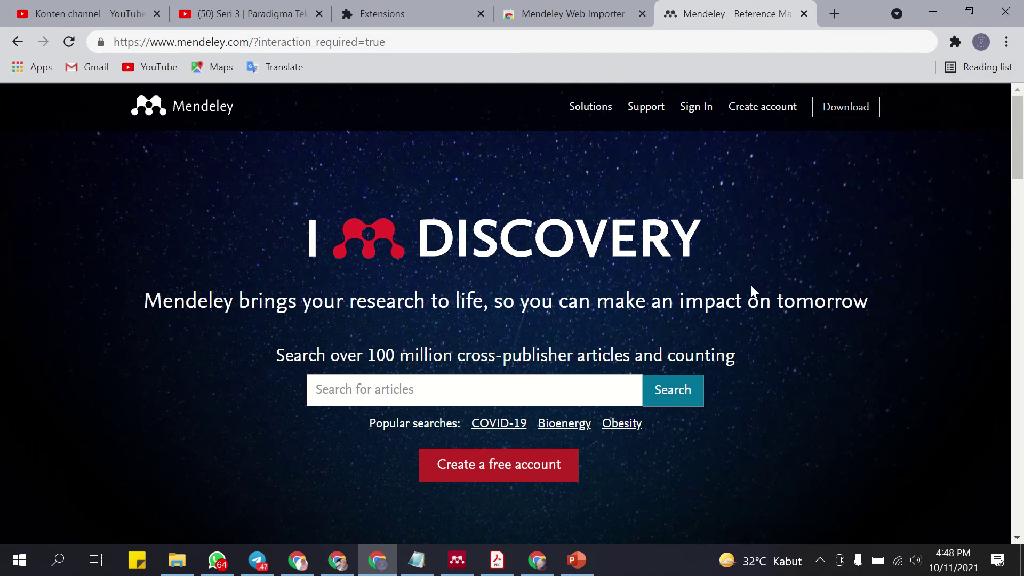
pyautogui.scroll(-2, 744, 286)
pyautogui.scroll(2, 763, 288)
pyautogui.scroll(-3, 747, 184)
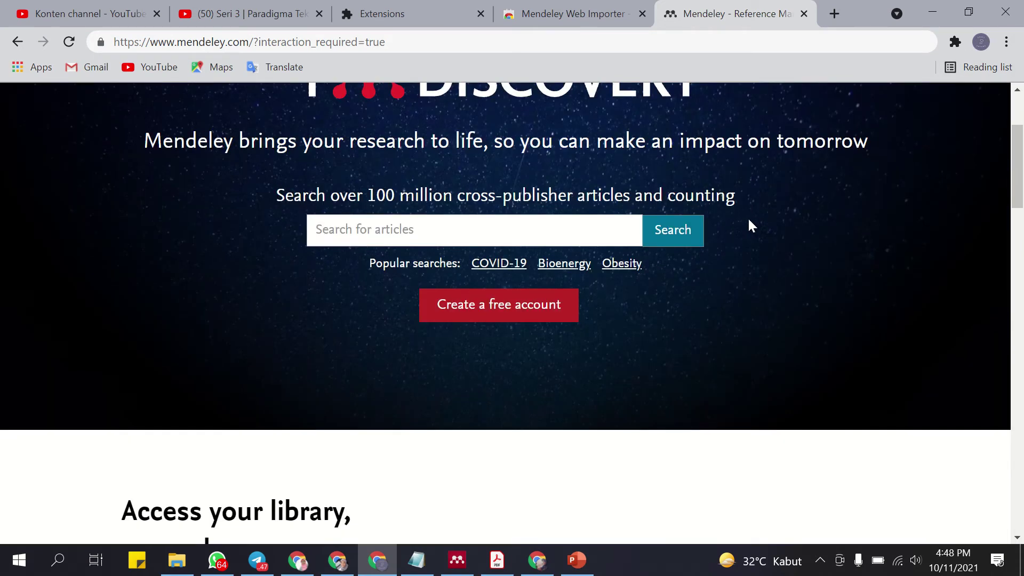
pyautogui.click(512, 320)
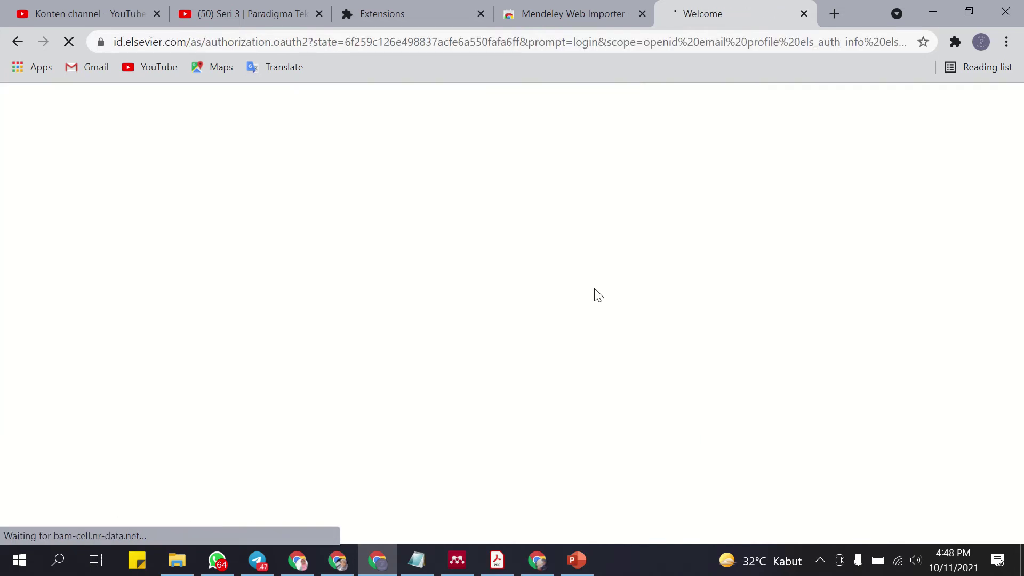
pyautogui.scroll(-2, 611, 293)
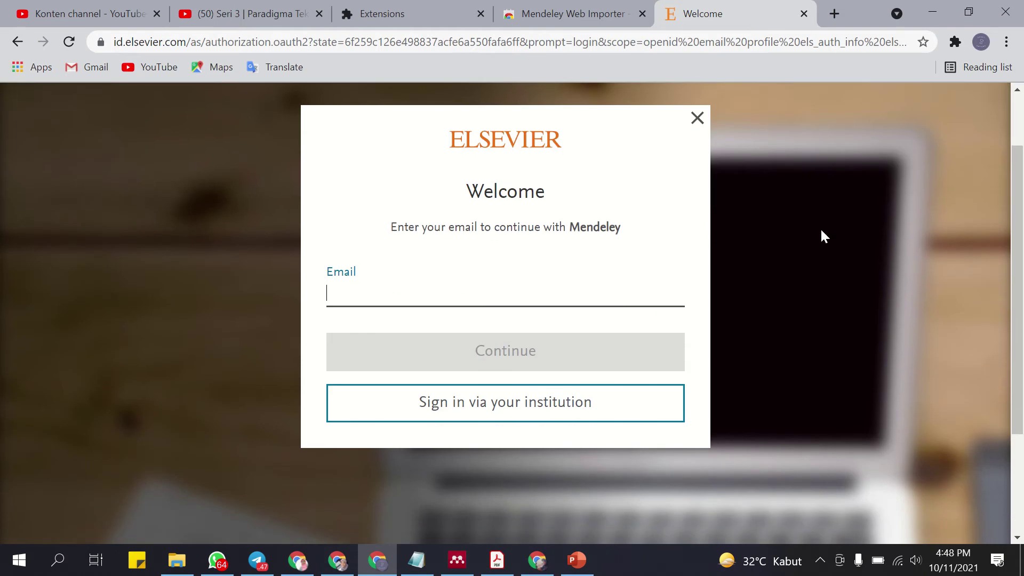
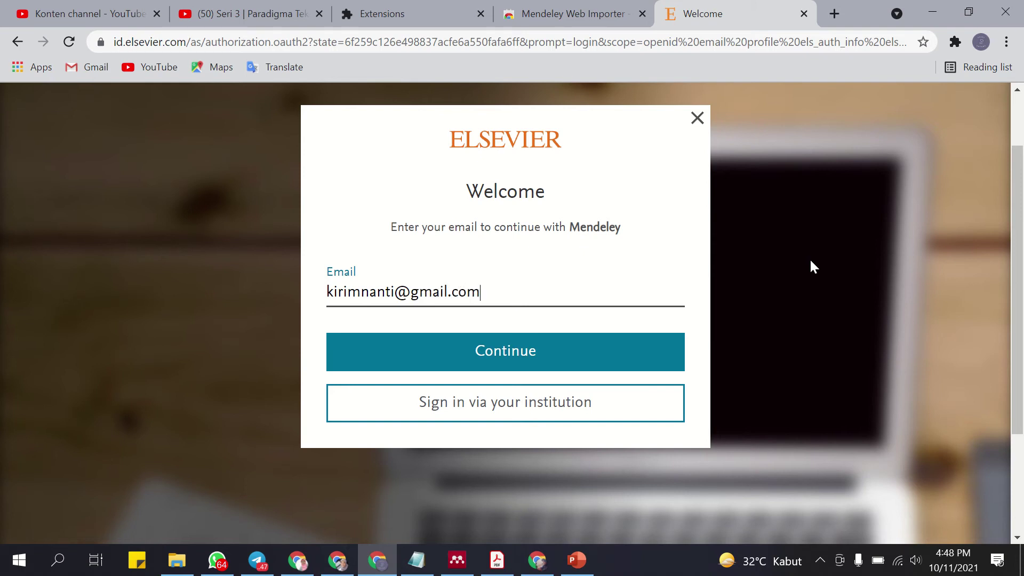
pyautogui.click(528, 353)
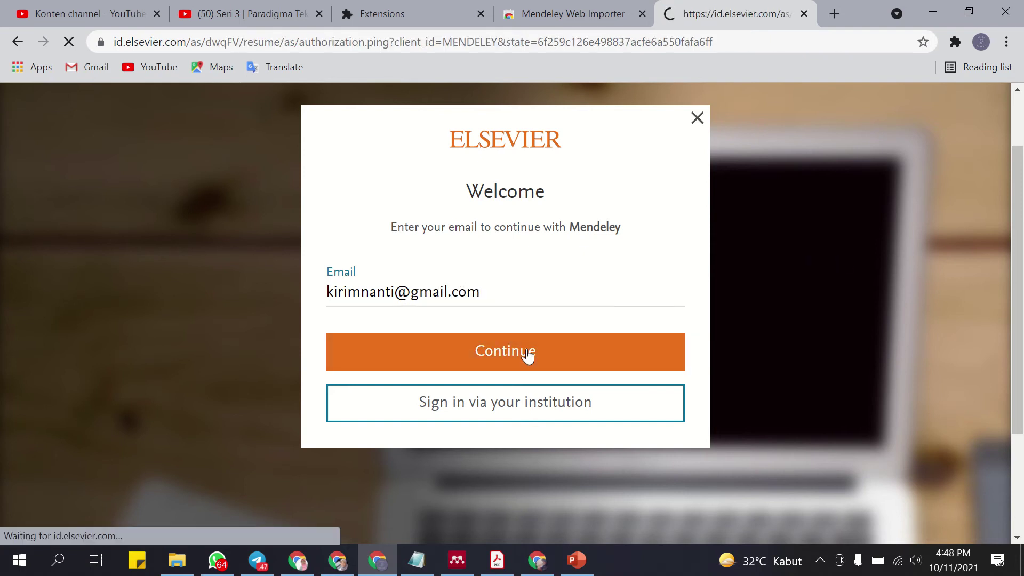
# Fill in the given name and family name, correcting the family name's spelling.
pyautogui.scroll(-1, 537, 391)
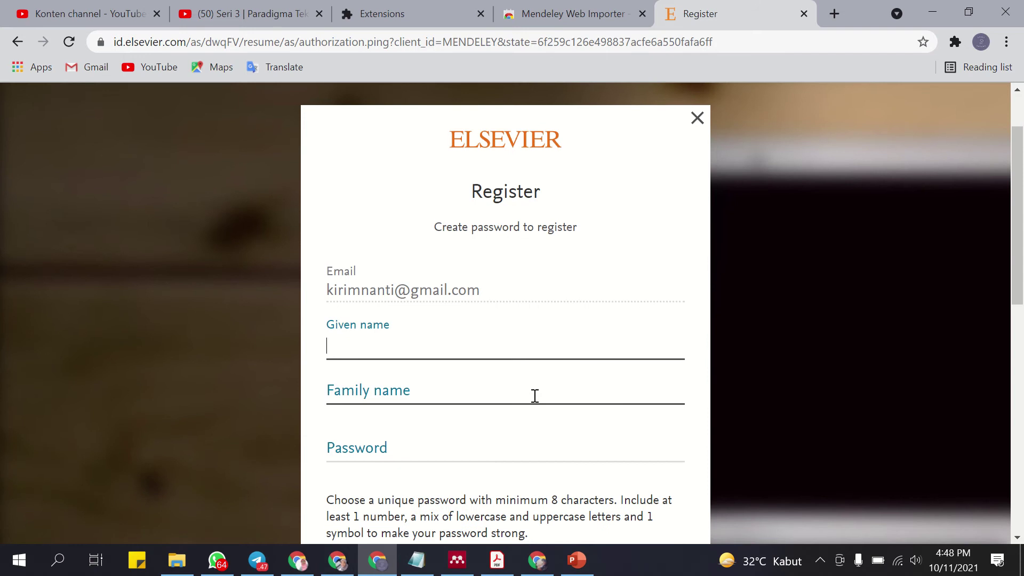
pyautogui.click(411, 449)
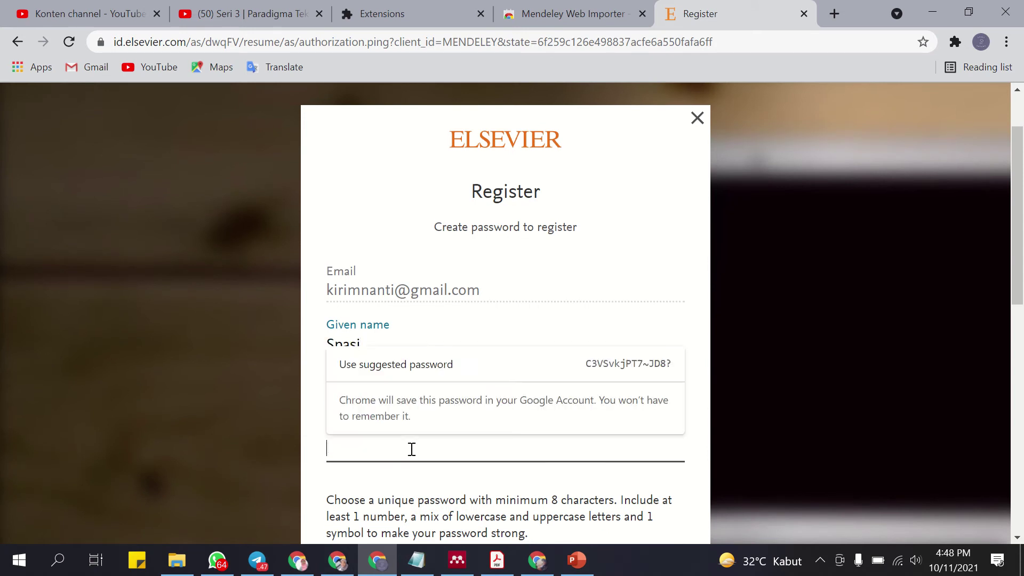
pyautogui.write('••••••')
pyautogui.scroll(-1, 413, 442)
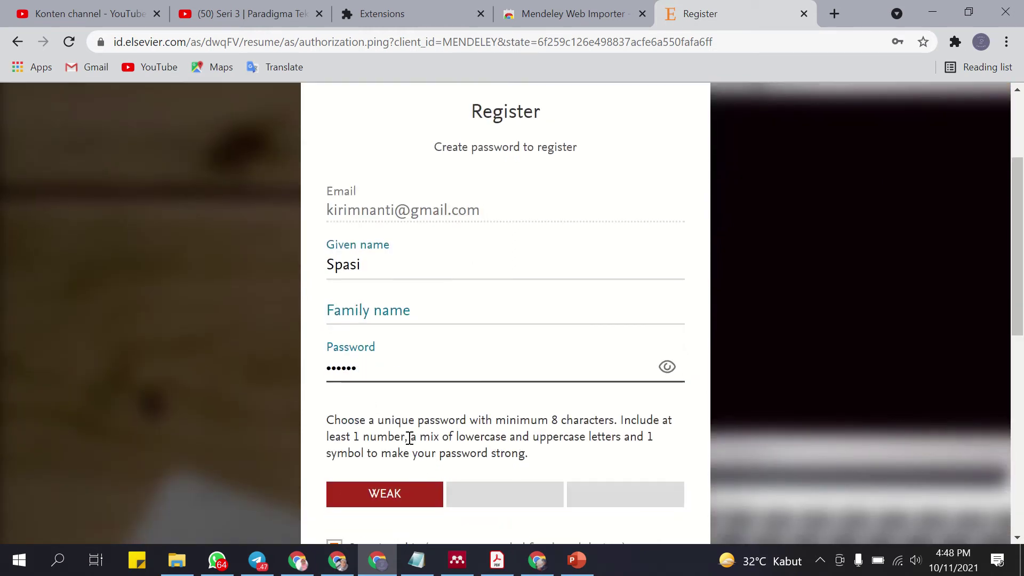
pyautogui.moveTo(382, 363); pyautogui.dragTo(282, 370)
pyautogui.press('BackSpace')
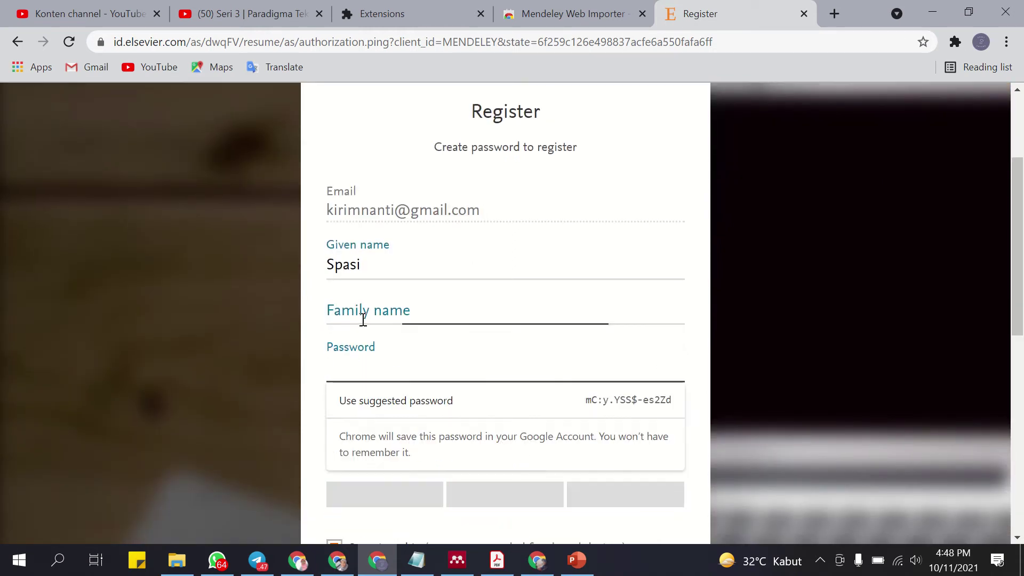
pyautogui.click(370, 311)
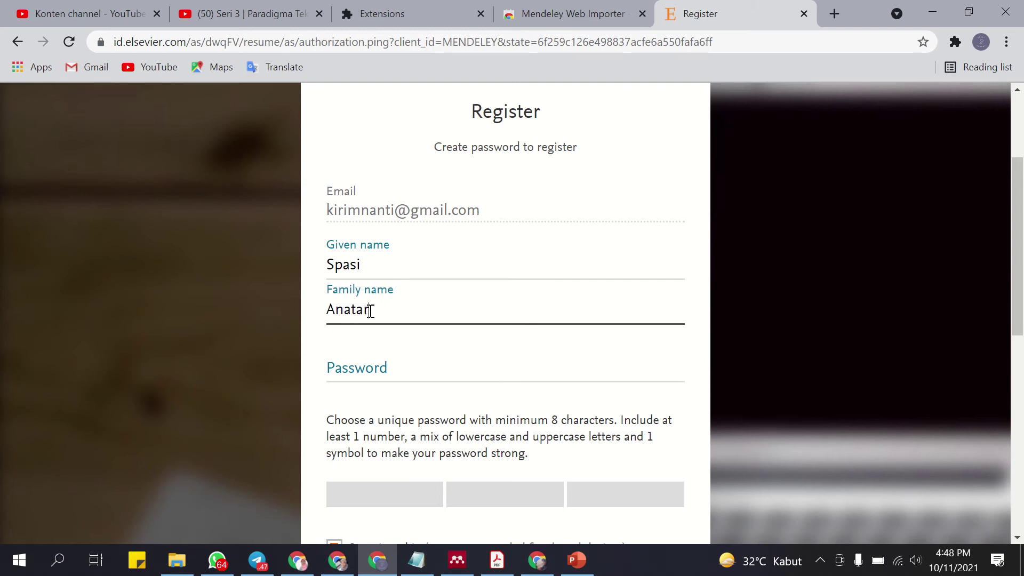
# Enter a longer account password and submit the Elsevier ID registration.
pyautogui.click(385, 369)
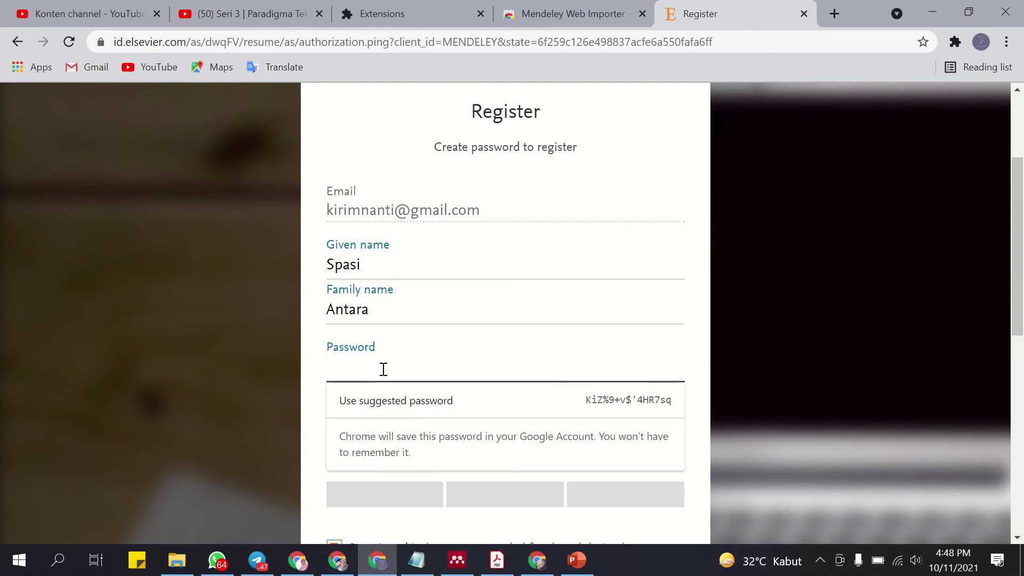
pyautogui.write('••••')
pyautogui.press('BackSpace')
pyautogui.press('BackSpace')
pyautogui.press('BackSpace')
pyautogui.press('BackSpace')
pyautogui.write('••••••••••••••••')
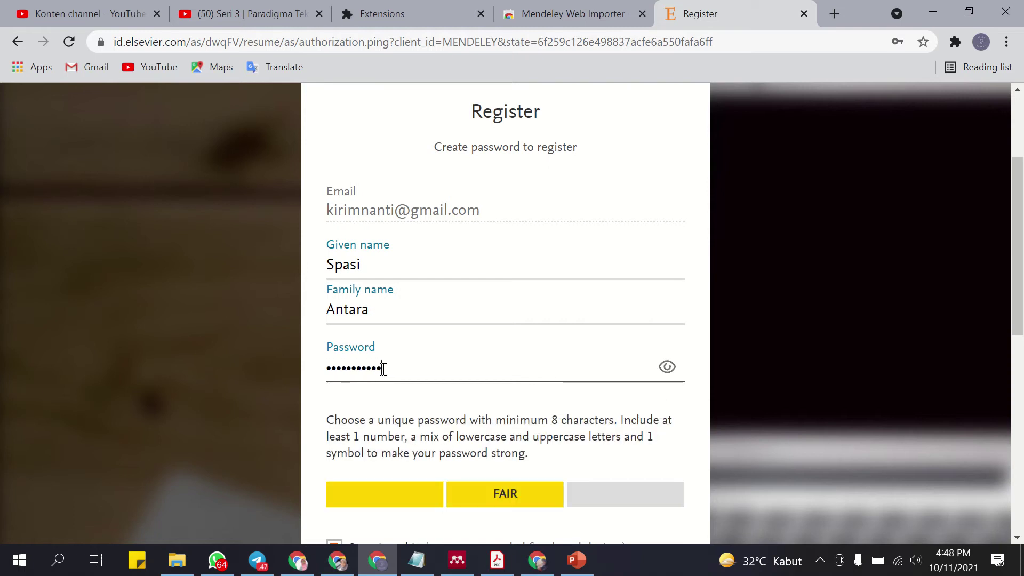
pyautogui.scroll(-5, 592, 413)
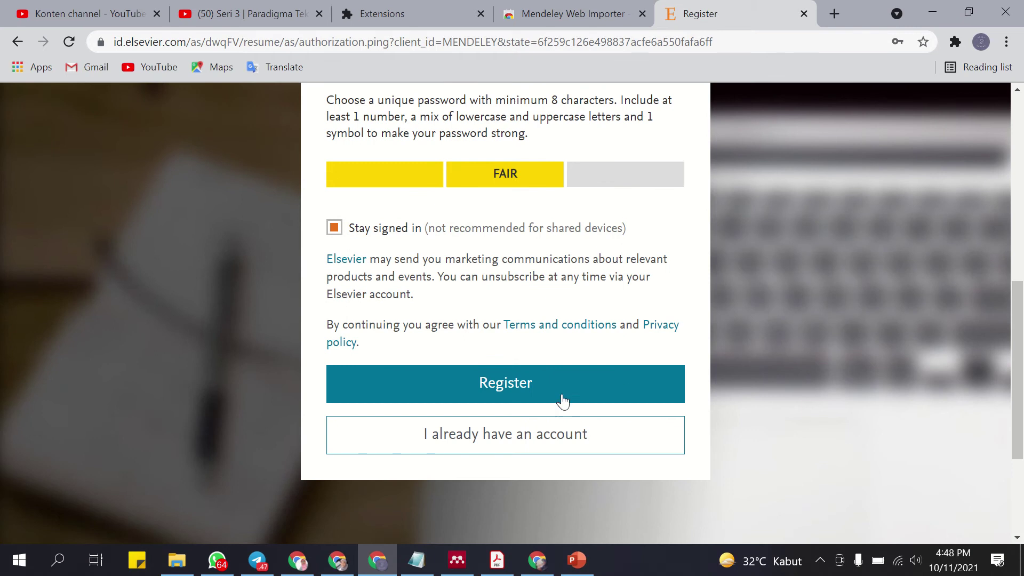
pyautogui.click(520, 385)
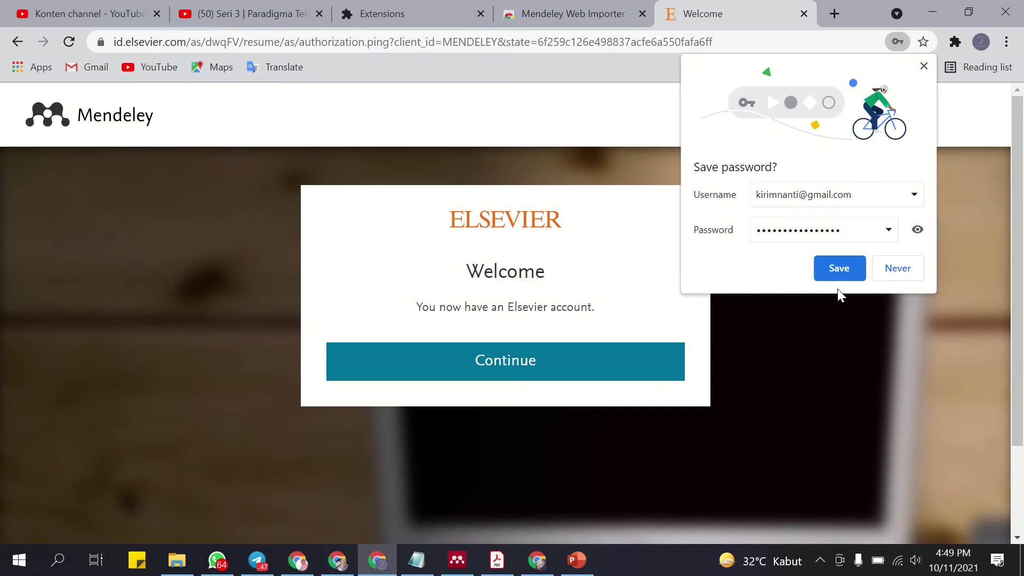
# Save the new password in Chrome, continue into Mendeley, and close the YouTube tab.
pyautogui.click(838, 268)
pyautogui.click(537, 370)
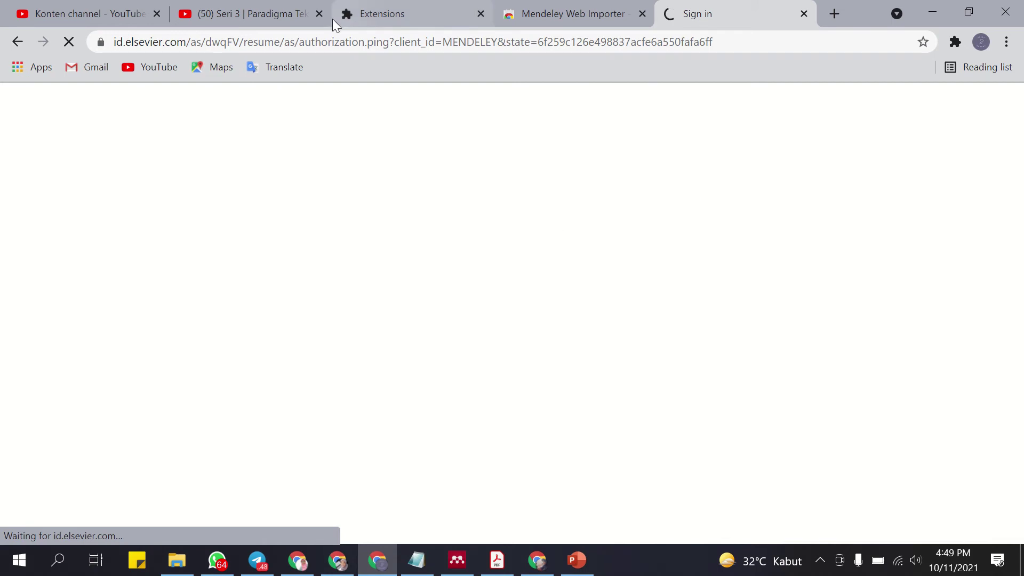
pyautogui.click(319, 14)
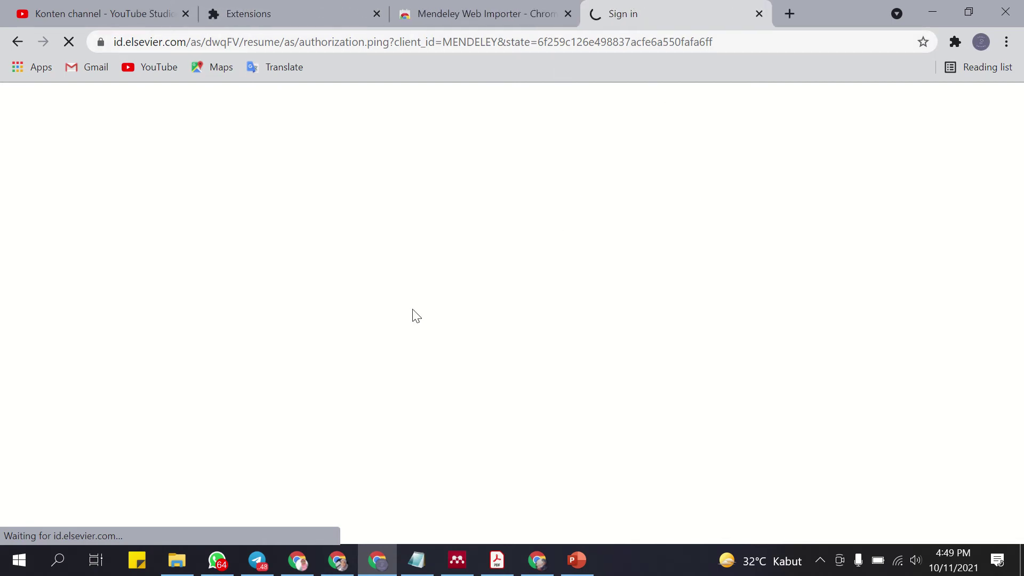
# Open a blank new tab, then minimise the browser to show the desktop.
pyautogui.click(790, 14)
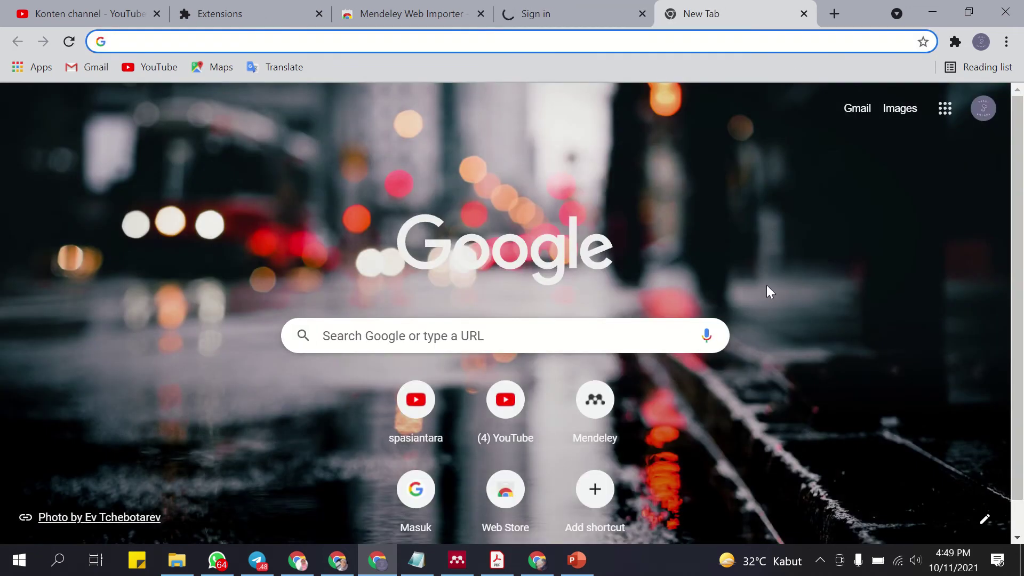
pyautogui.click(571, 13)
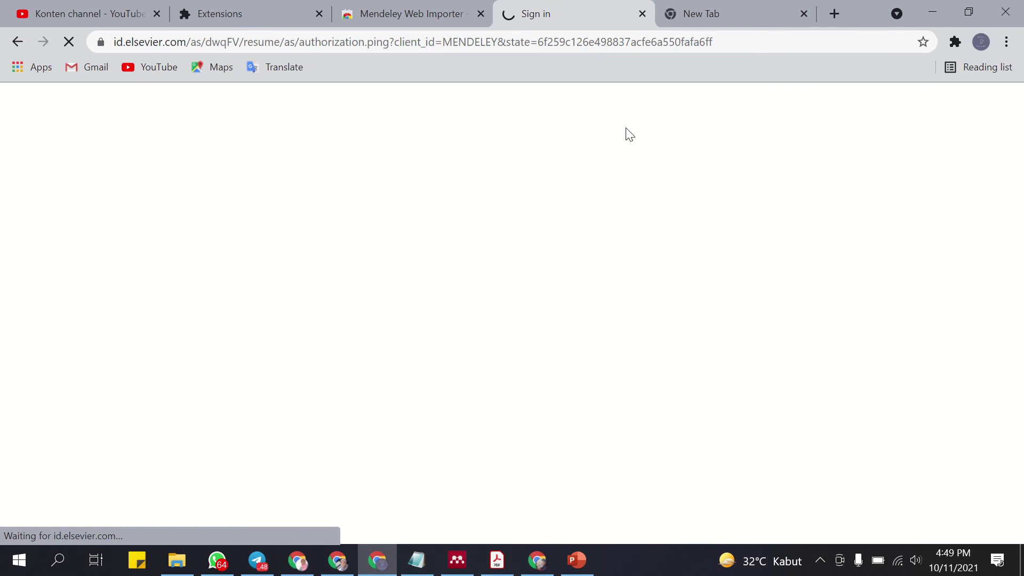
pyautogui.click(744, 16)
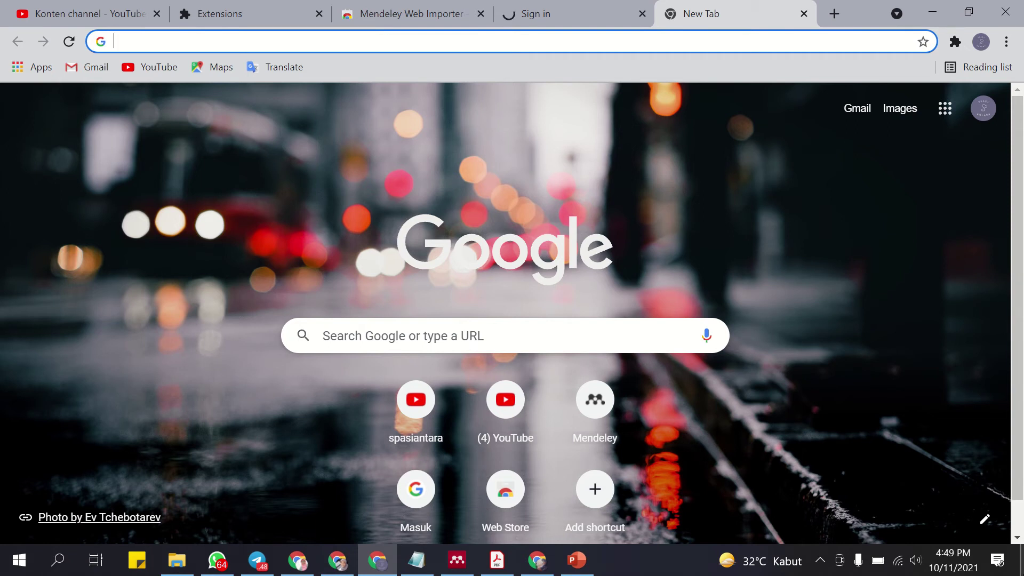
pyautogui.click(1021, 566)
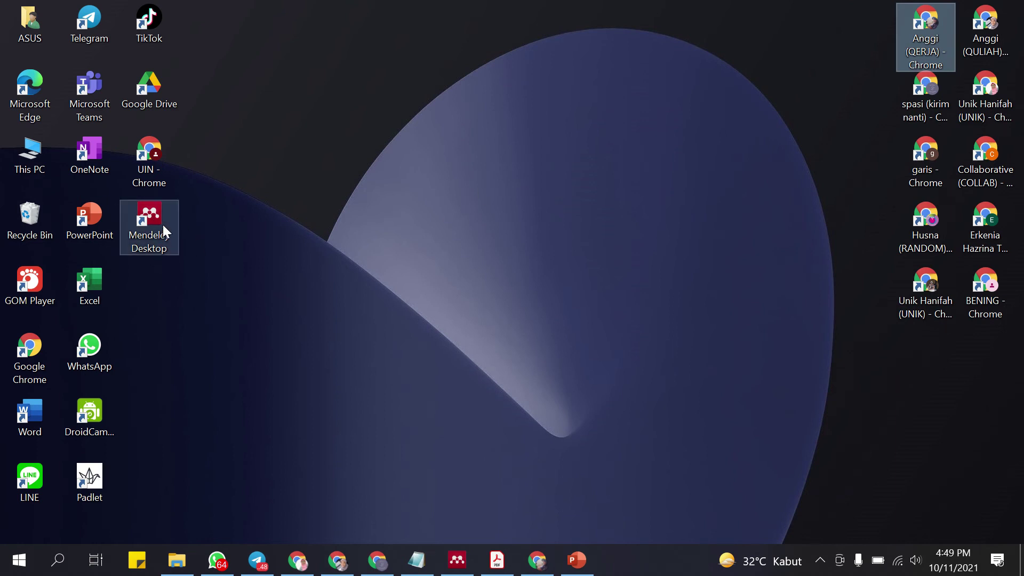
pyautogui.click(457, 560)
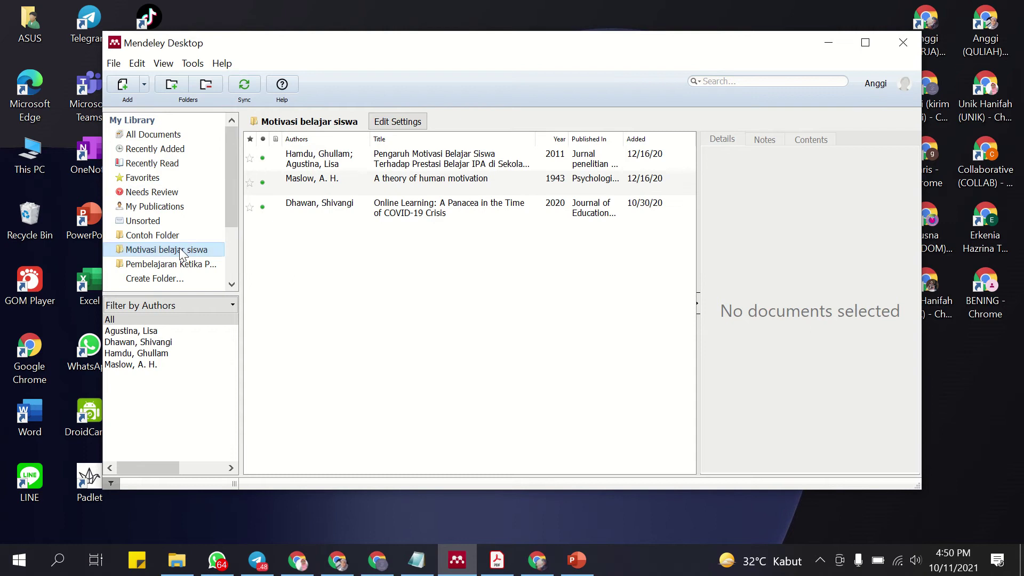
pyautogui.click(211, 237)
pyautogui.click(187, 264)
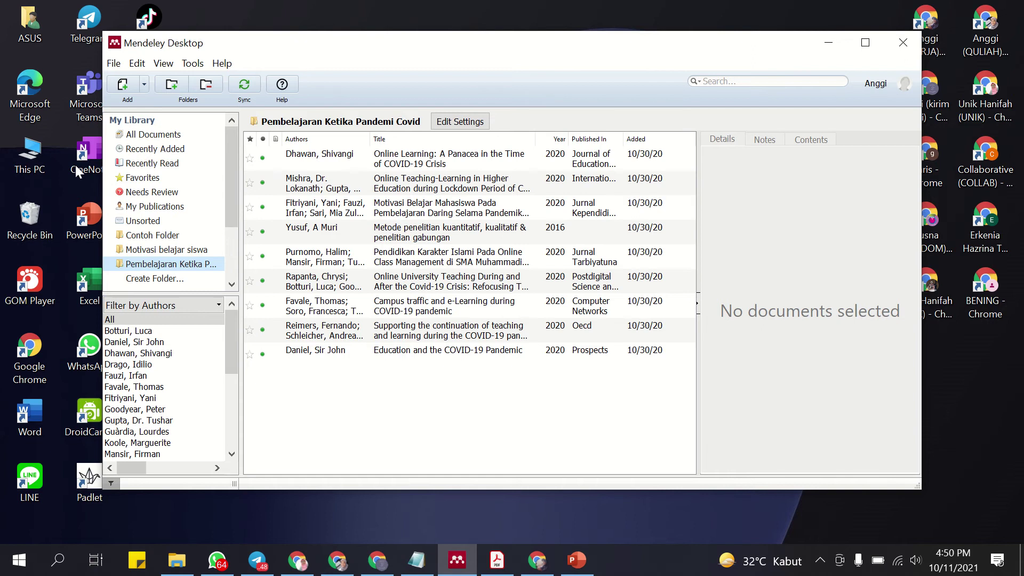
pyautogui.click(828, 42)
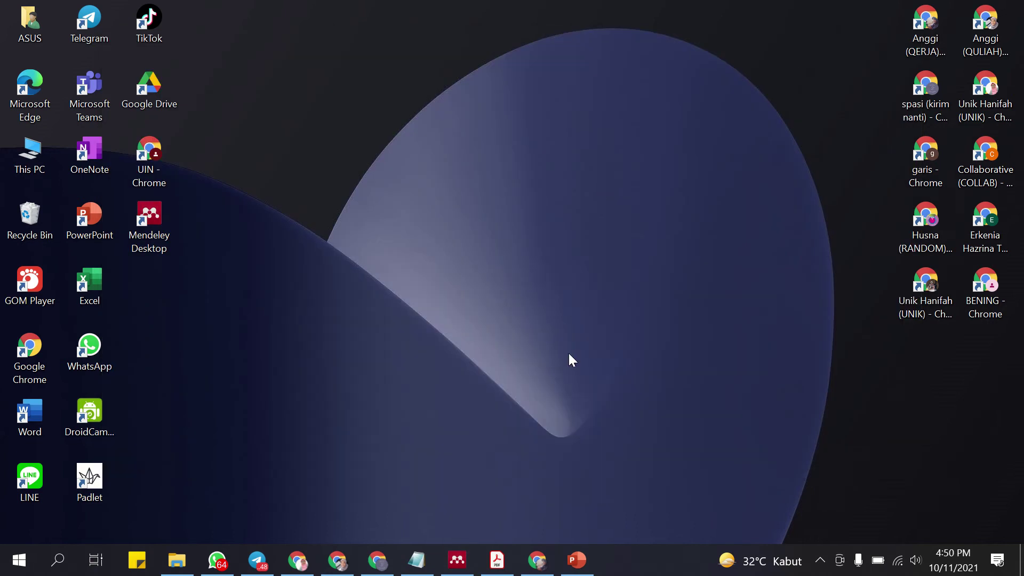
# Bring the browser back and reload the Mendeley site tab after its timeout error.
pyautogui.click(378, 560)
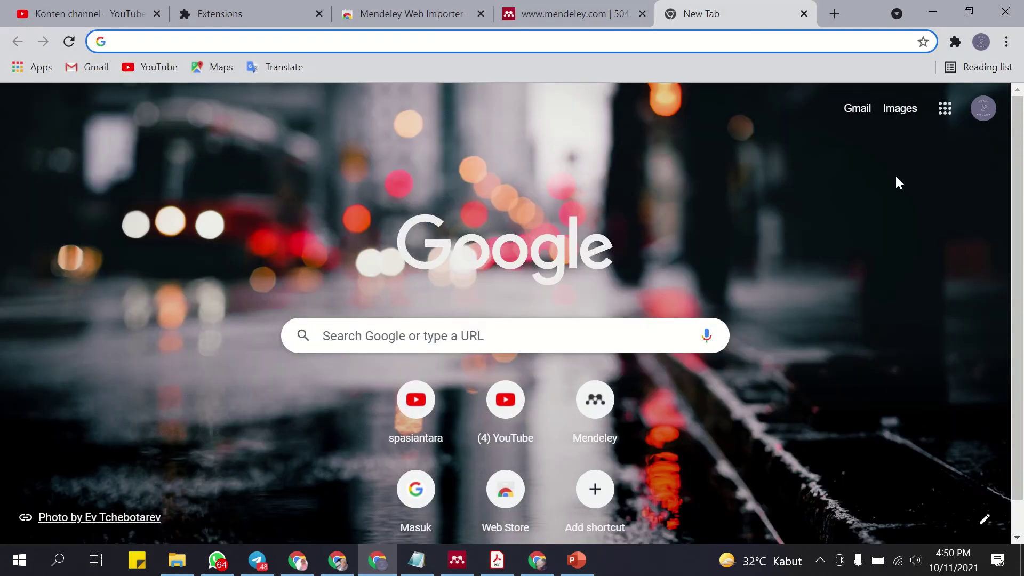
pyautogui.click(597, 16)
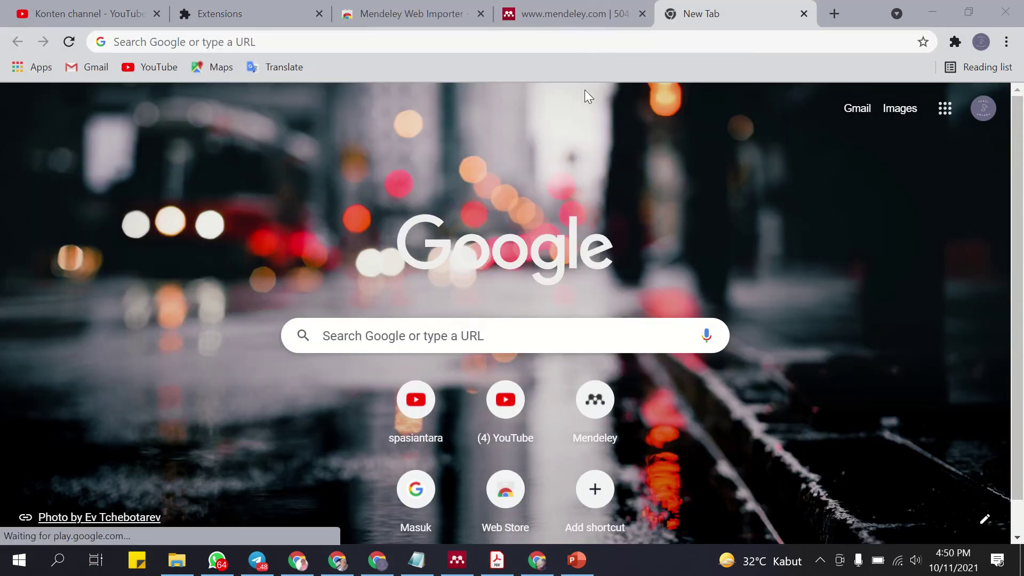
pyautogui.click(568, 14)
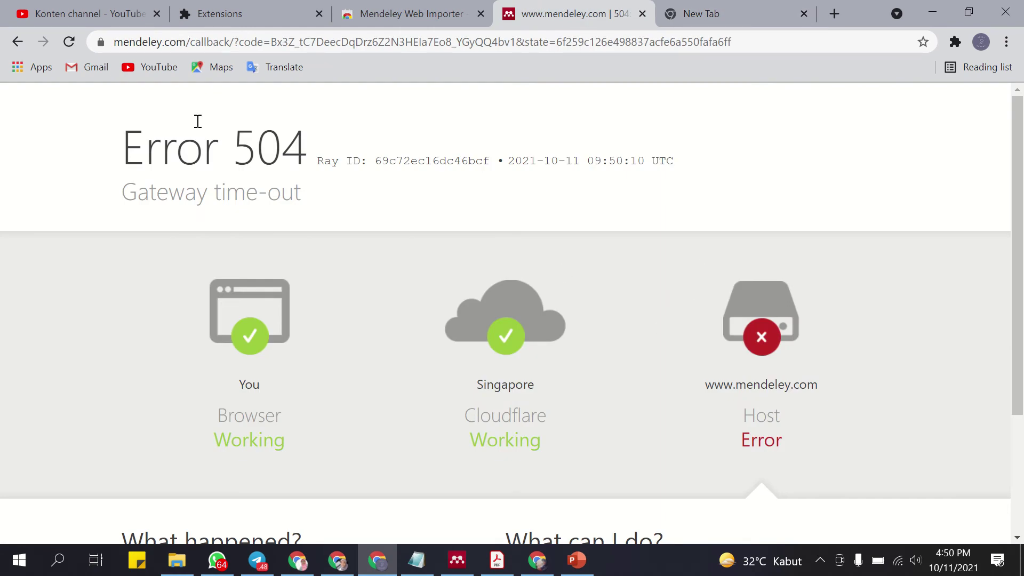
pyautogui.scroll(-2, 263, 288)
pyautogui.scroll(2, 261, 289)
pyautogui.moveTo(395, 5)
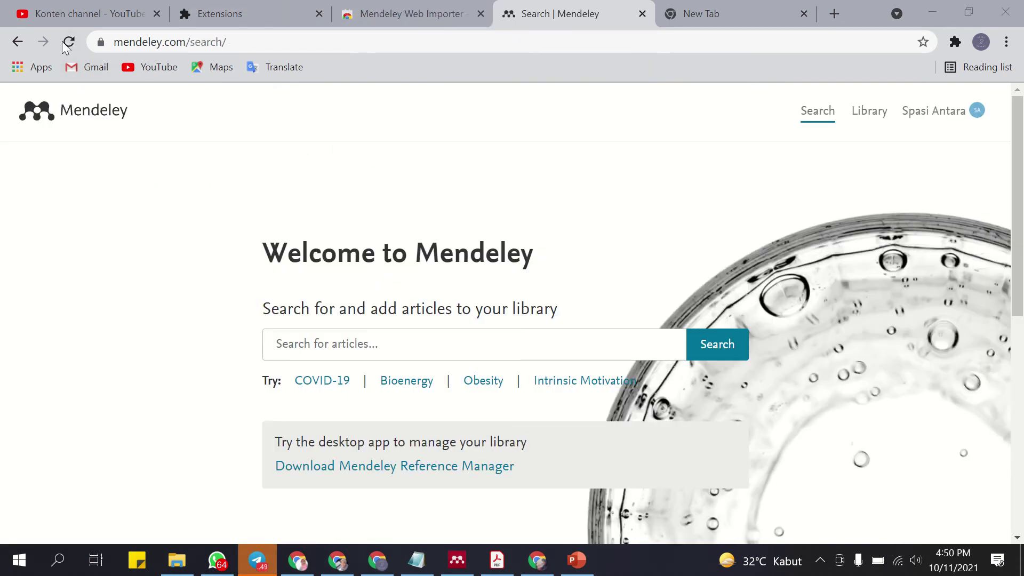
pyautogui.click(72, 44)
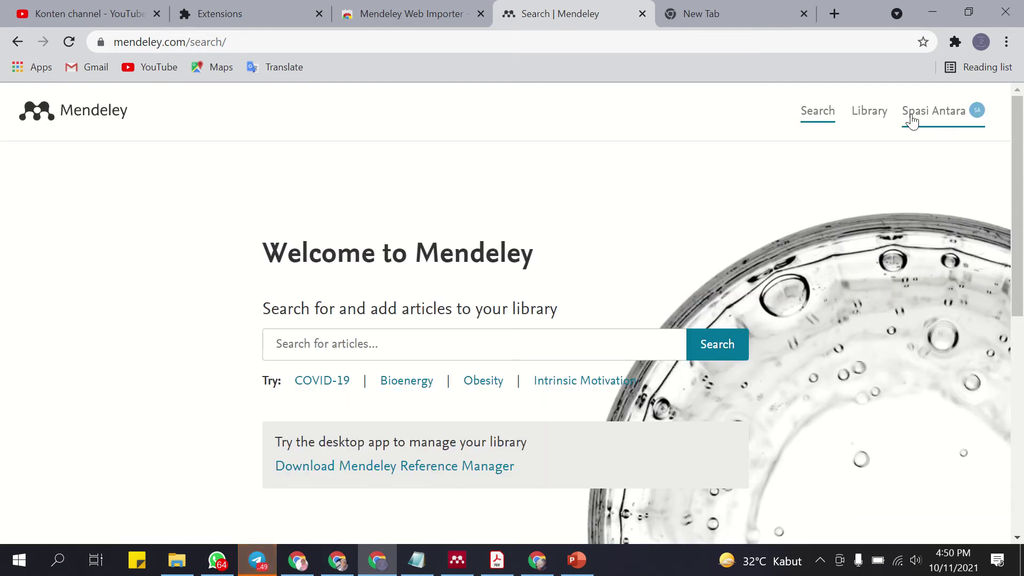
# Look over the Mendeley account options, then switch to the new tab.
pyautogui.click(912, 121)
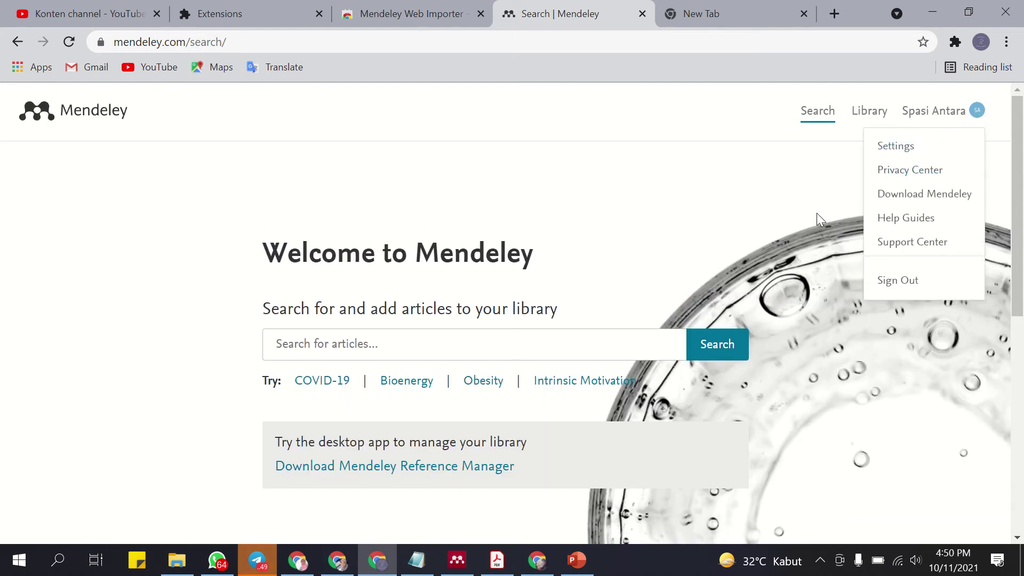
pyautogui.click(725, 13)
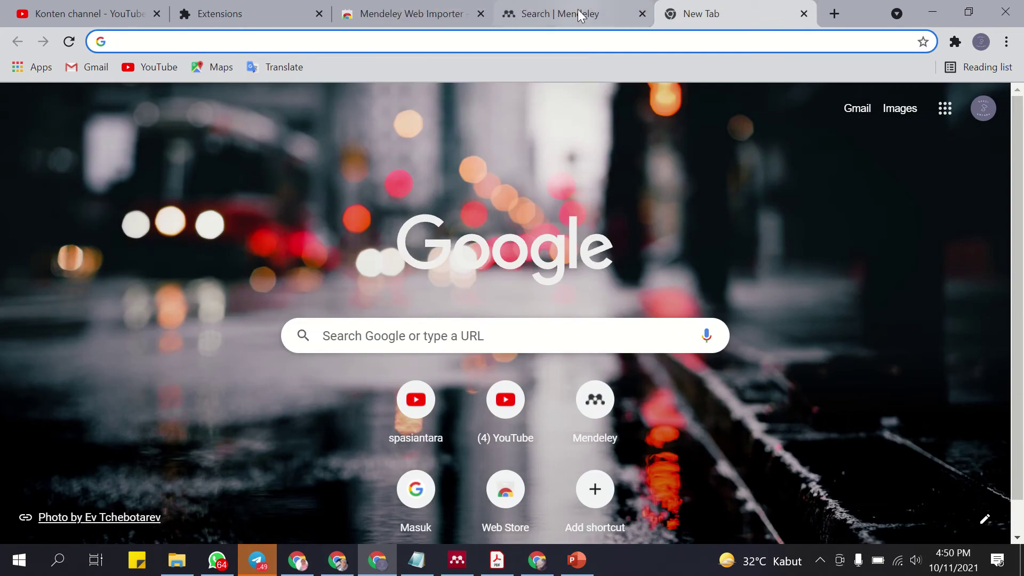
pyautogui.click(577, 9)
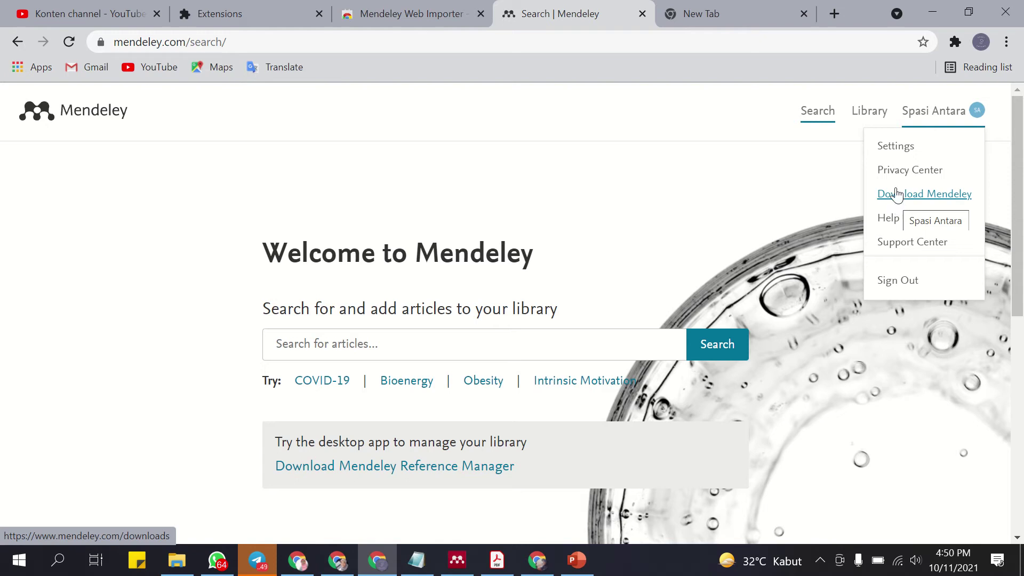
pyautogui.click(752, 13)
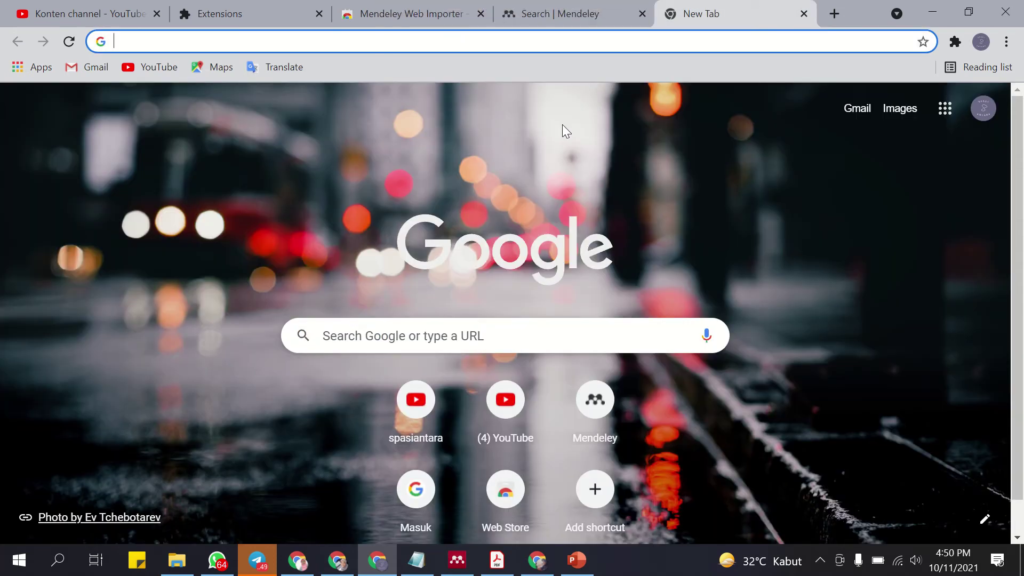
# Search Google for 'download mendeley desktop for window' and open the Windows download page.
pyautogui.write('download ')
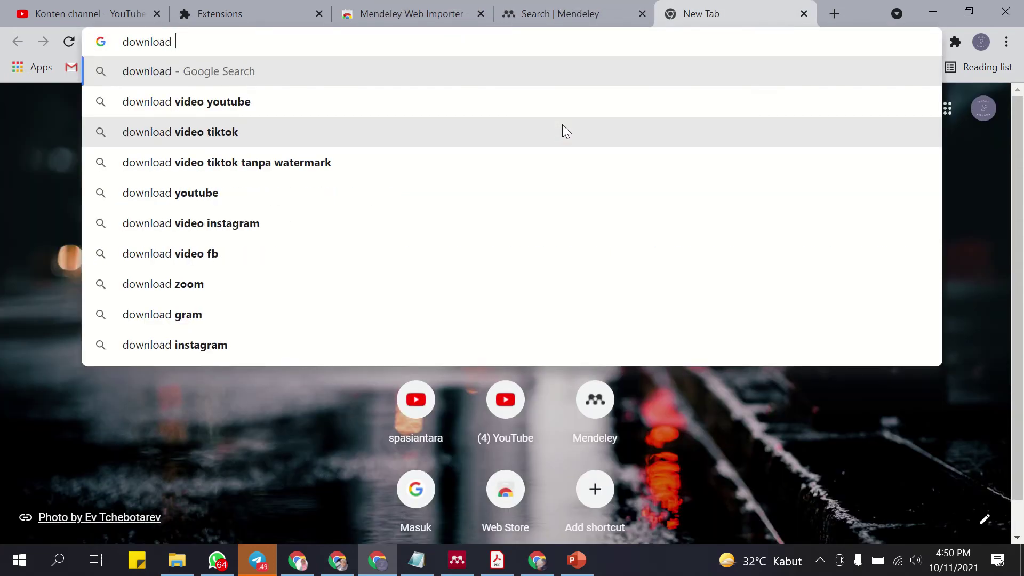
pyautogui.write('mendele')
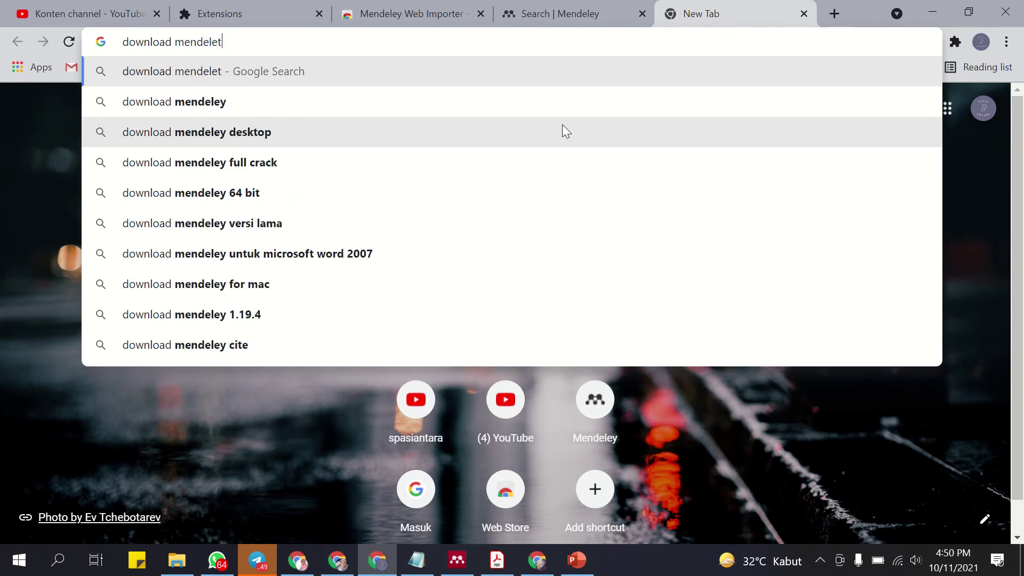
pyautogui.write('y desktop')
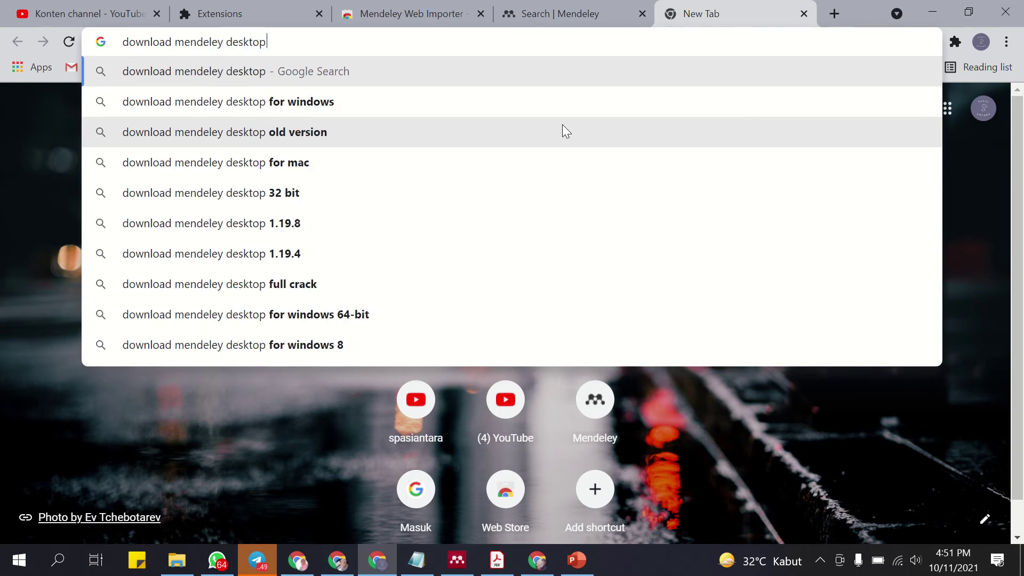
pyautogui.write(' for windows')
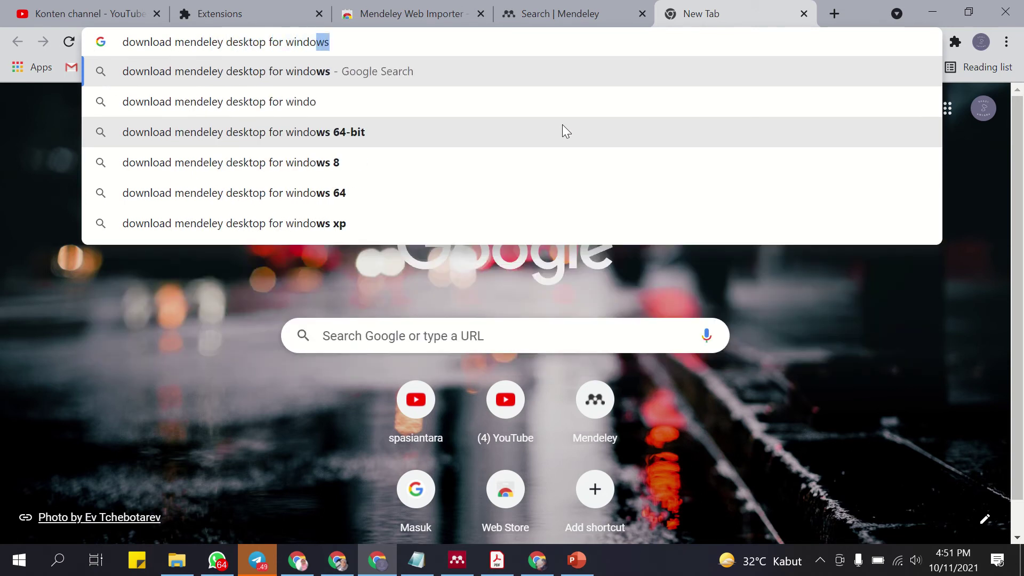
pyautogui.press('Return')
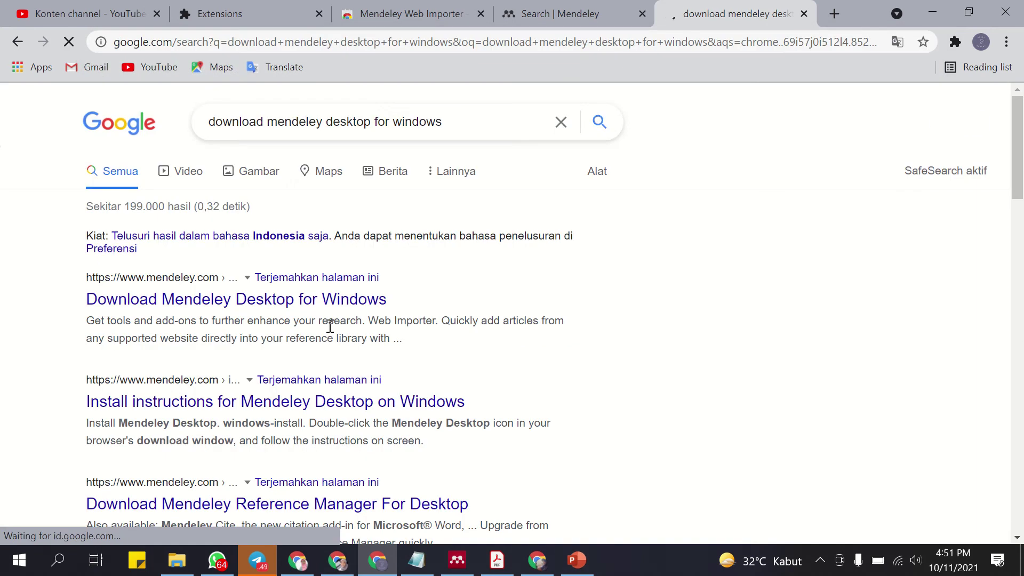
pyautogui.click(376, 301)
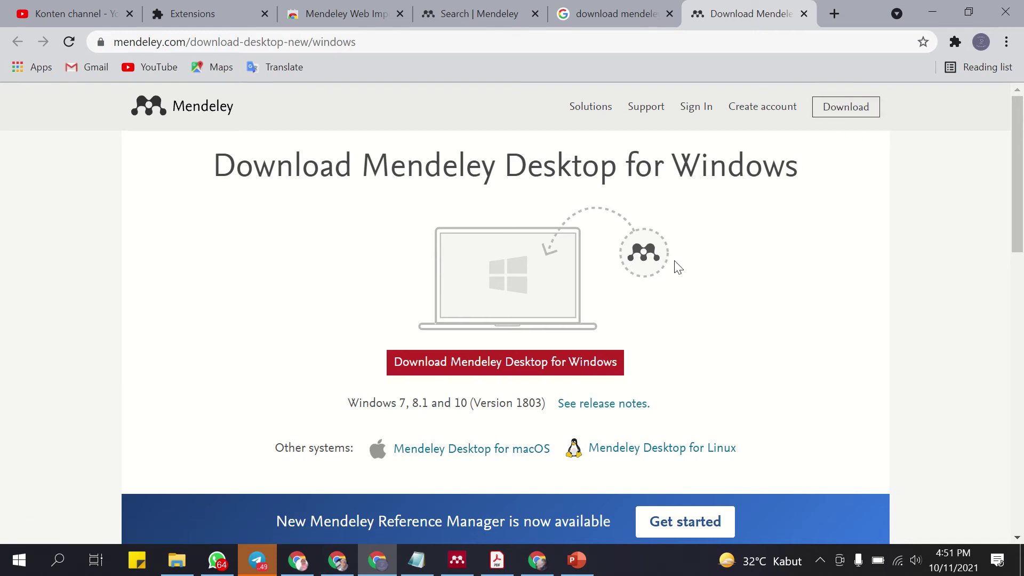
# Compare the Download Mendeley page with the Windows download page, then bring Mendeley Desktop forward.
pyautogui.click(613, 14)
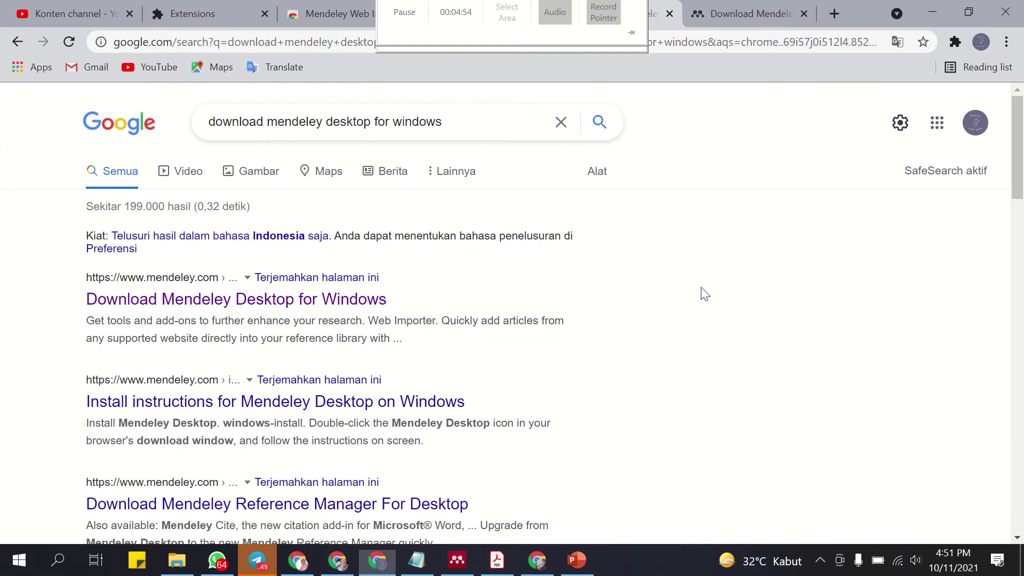
pyautogui.click(488, 14)
pyautogui.click(936, 197)
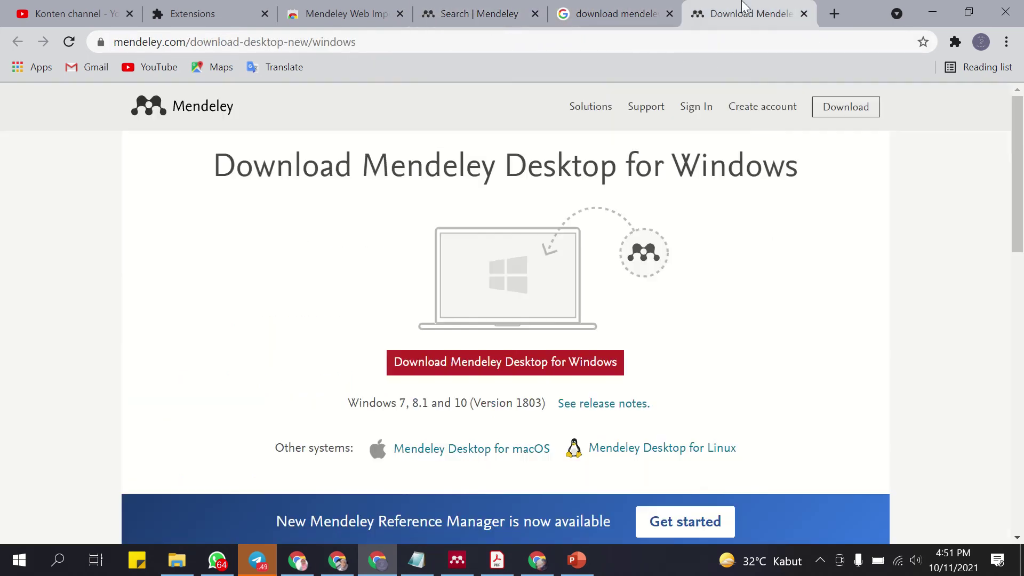
pyautogui.click(628, 23)
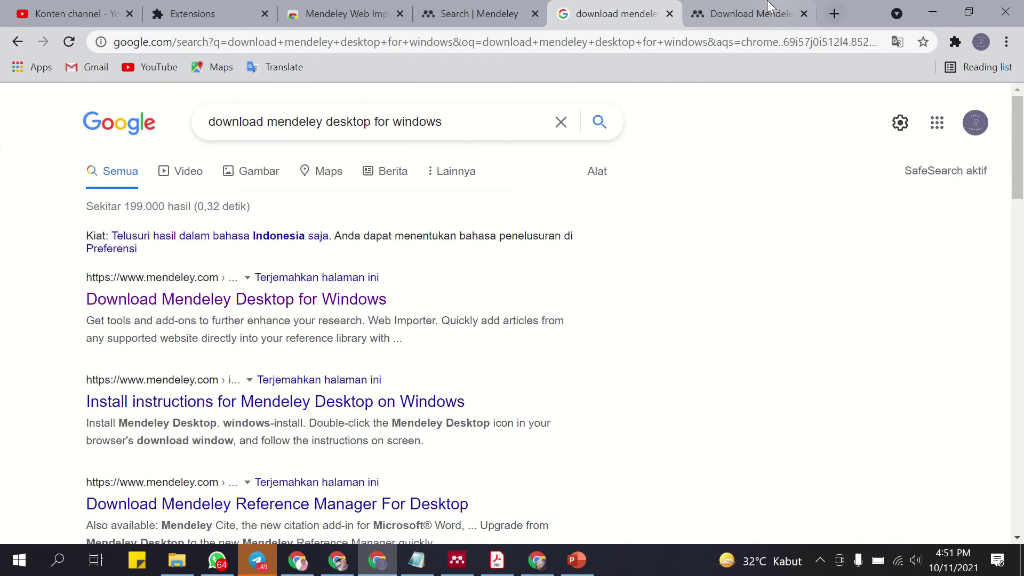
pyautogui.click(752, 14)
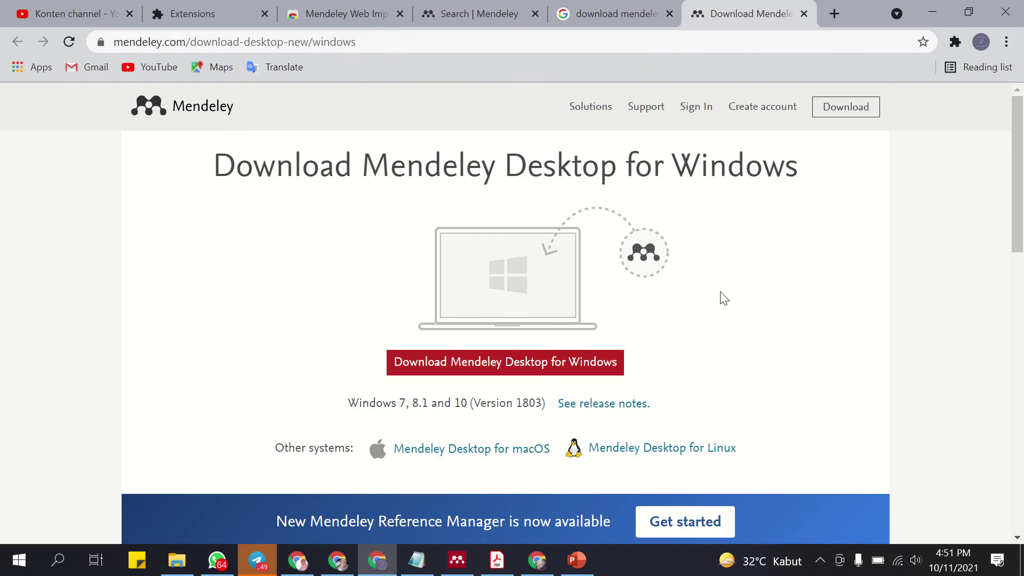
pyautogui.scroll(-3, 561, 339)
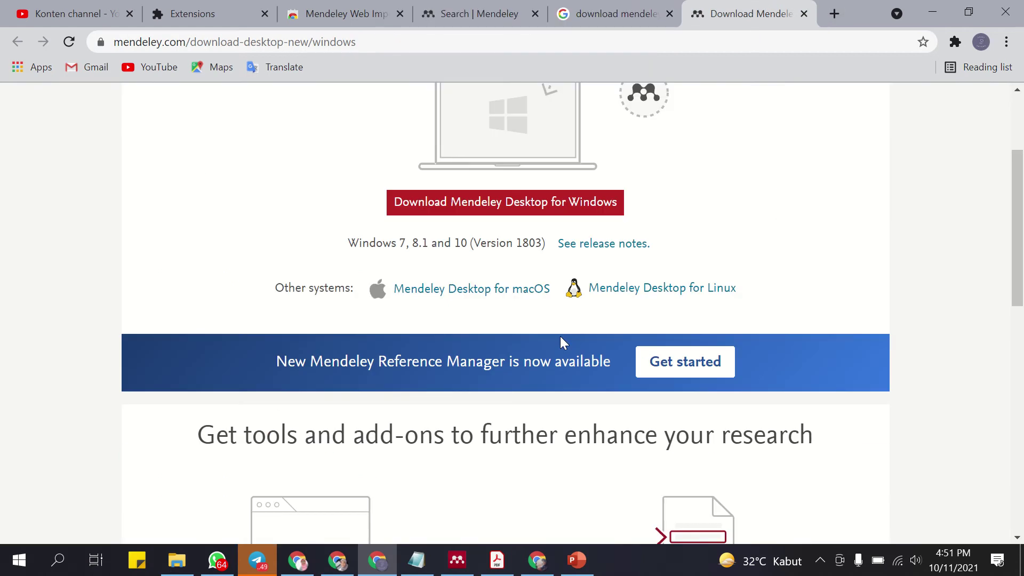
pyautogui.click(457, 559)
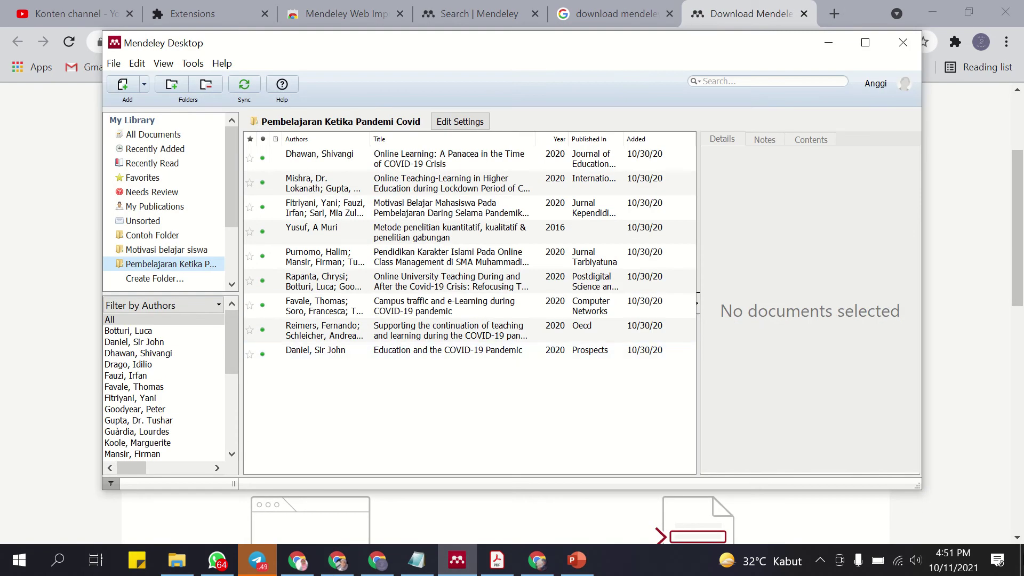
# Show the desktop, restore only the Mendeley Desktop library, and open Windows search.
pyautogui.click(1022, 560)
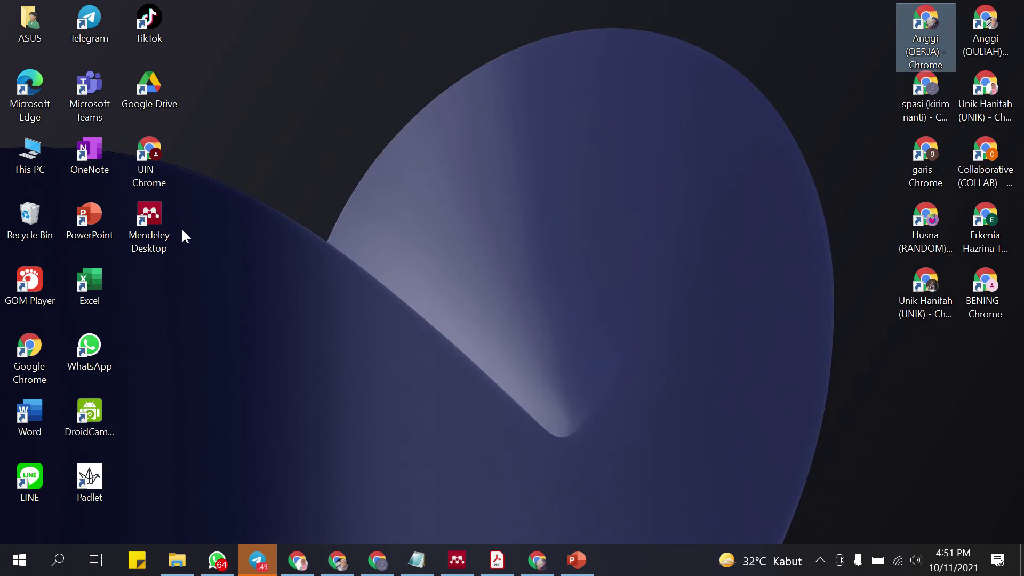
pyautogui.click(457, 560)
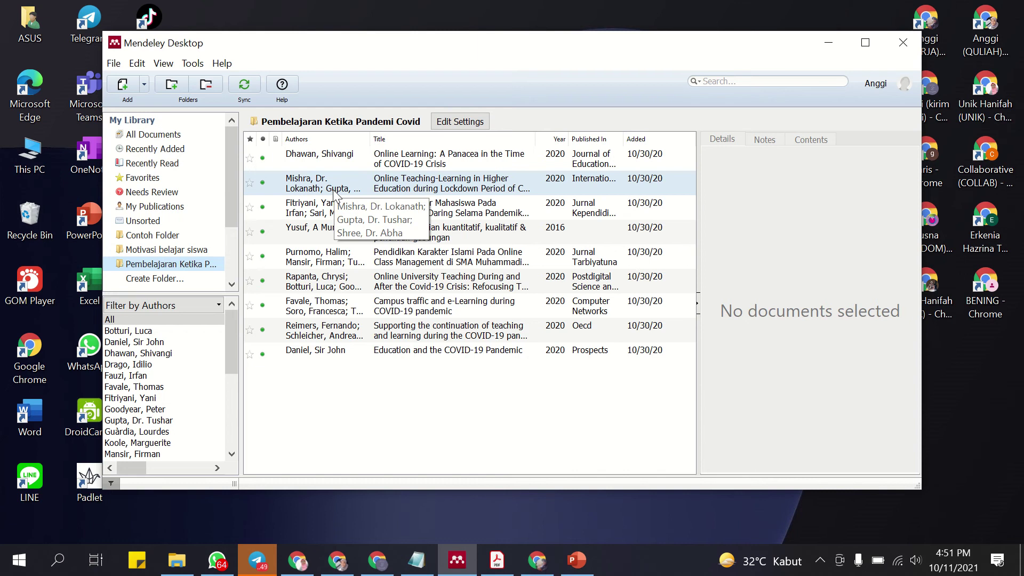
pyautogui.click(59, 562)
# Launch Word from a 'word' search, create a blank document, and show the References tab.
pyautogui.write('word')
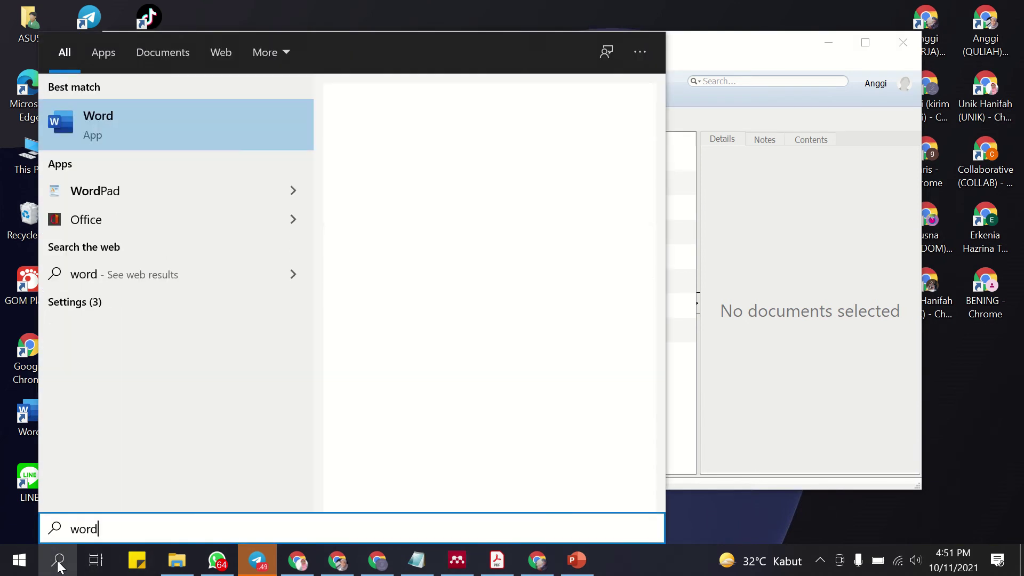
pyautogui.click(496, 177)
pyautogui.click(495, 177)
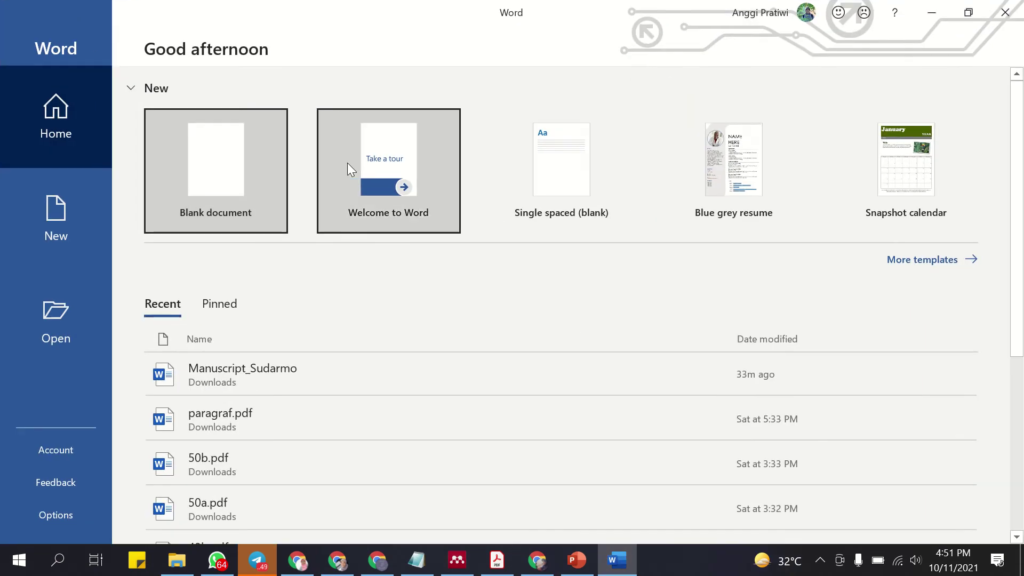
pyautogui.click(247, 161)
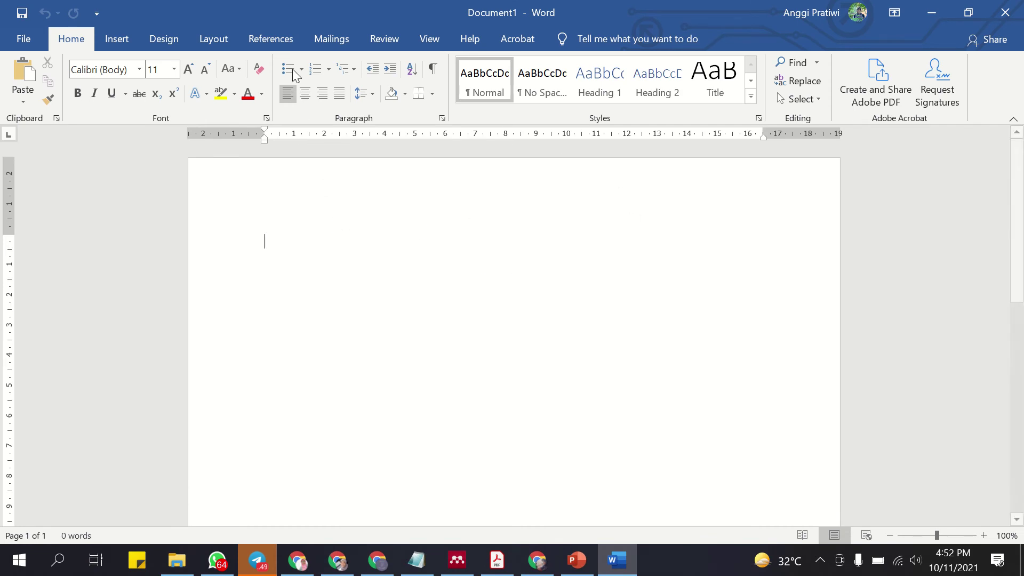
pyautogui.click(281, 39)
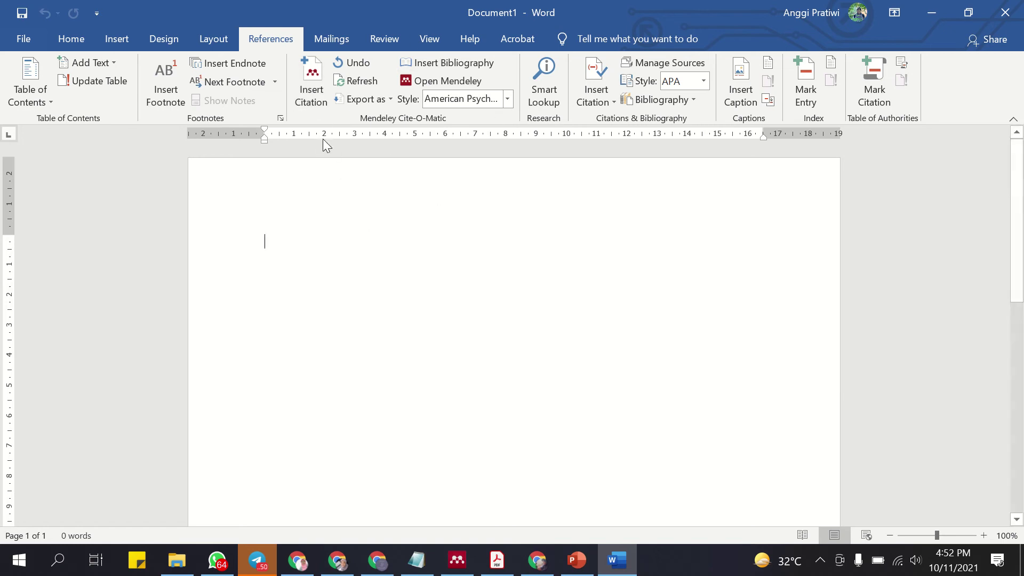
pyautogui.click(314, 88)
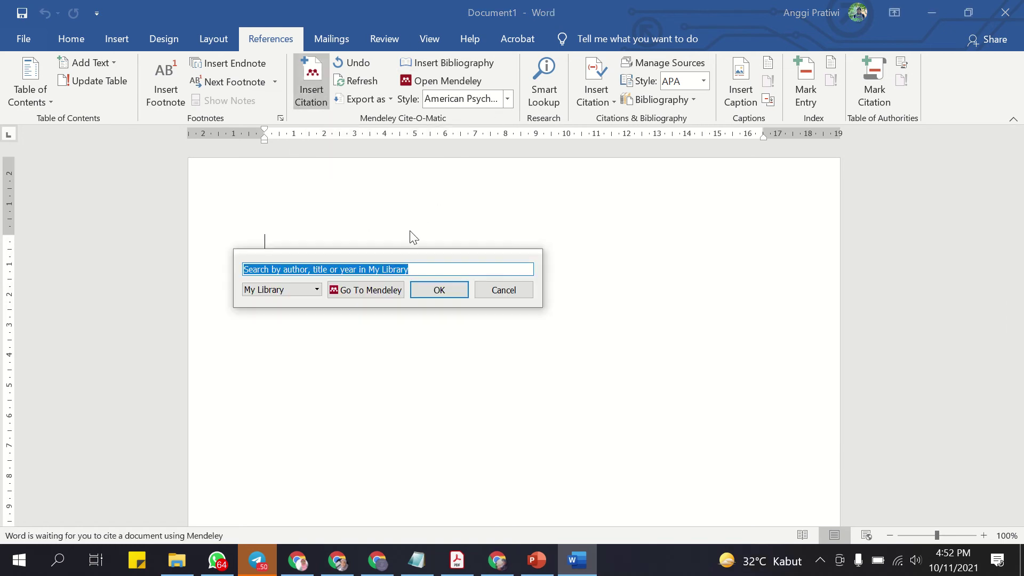
pyautogui.write('mul')
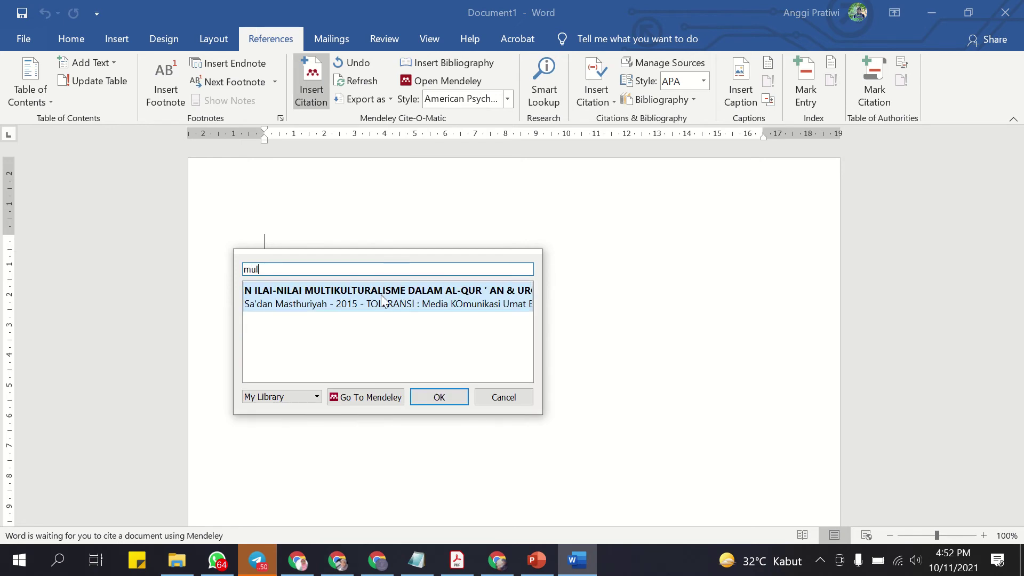
pyautogui.click(315, 268)
pyautogui.press('BackSpace')
pyautogui.press('BackSpace')
pyautogui.press('BackSpace')
pyautogui.write('unik')
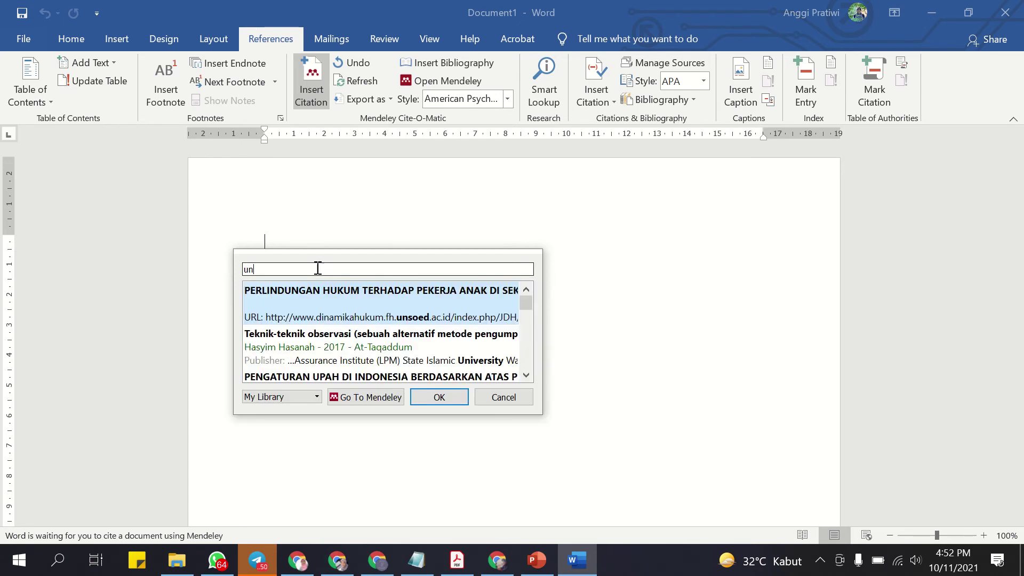
pyautogui.press('BackSpace')
pyautogui.press('BackSpace')
pyautogui.press('BackSpace')
pyautogui.press('BackSpace')
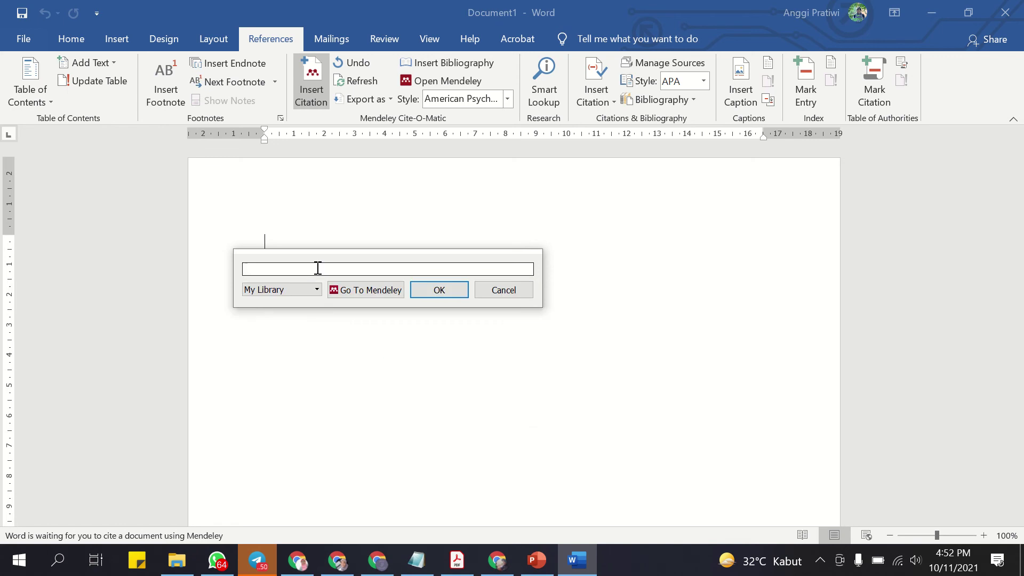
pyautogui.write('suya')
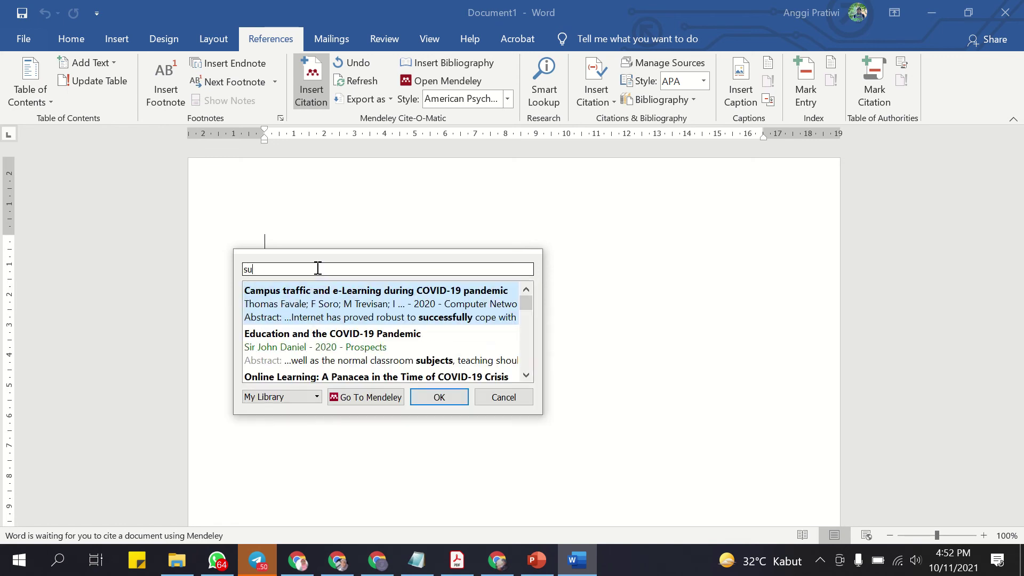
pyautogui.press('BackSpace')
pyautogui.press('BackSpace')
pyautogui.press('BackSpace')
pyautogui.write('mul')
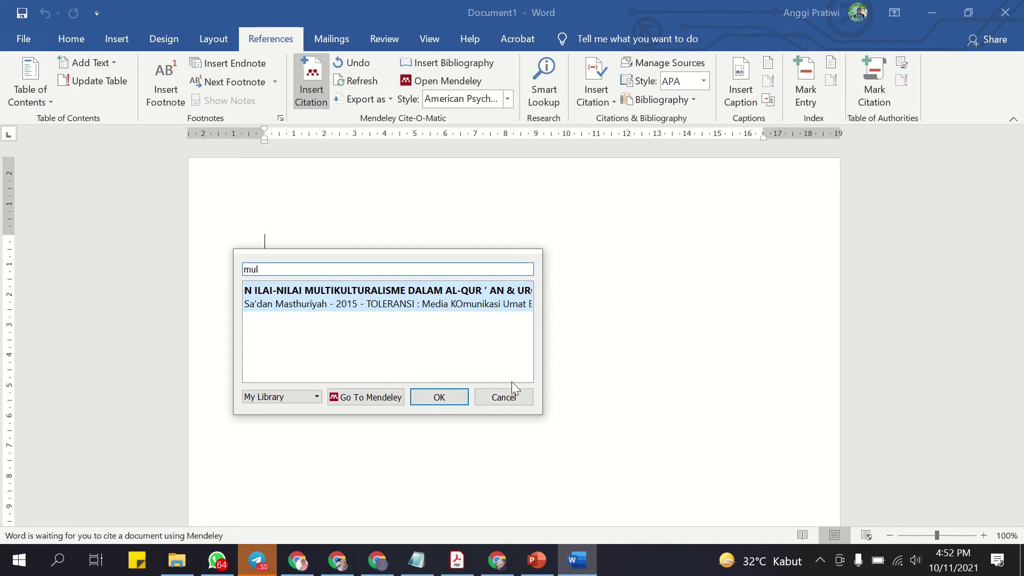
pyautogui.click(504, 397)
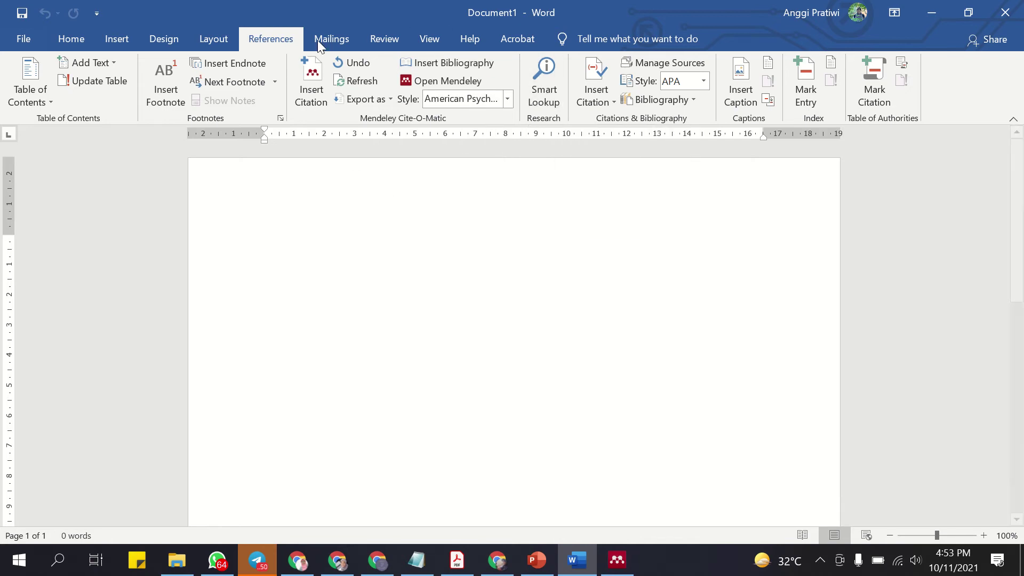
# Bring Mendeley Desktop in front of Word and sign out from its File menu.
pyautogui.click(617, 560)
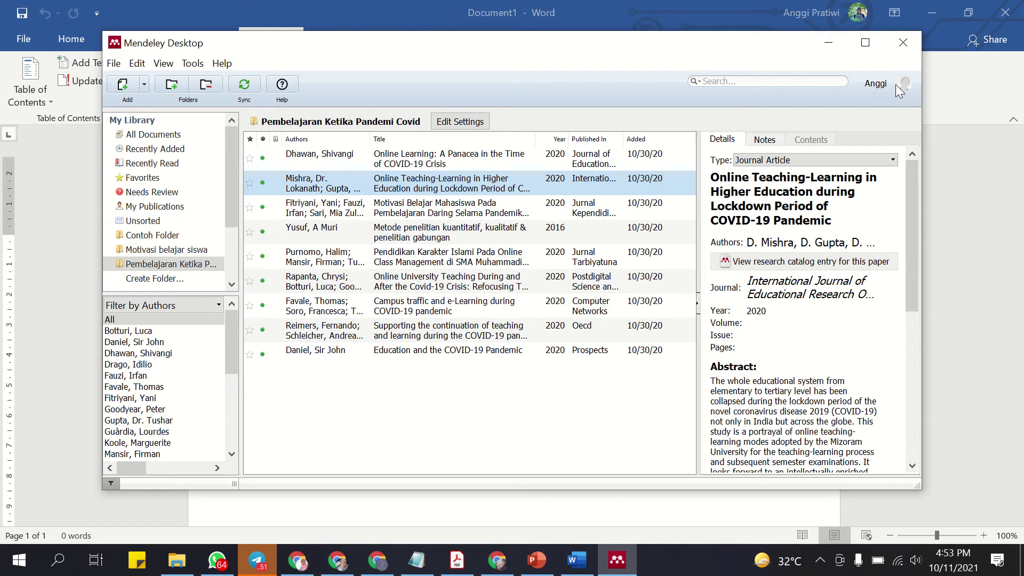
pyautogui.click(110, 64)
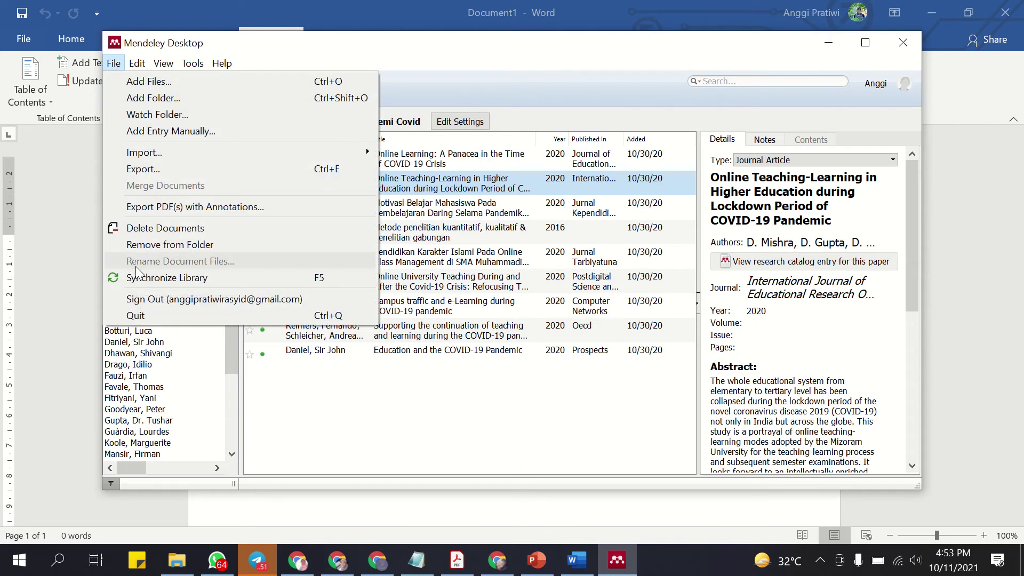
pyautogui.click(139, 299)
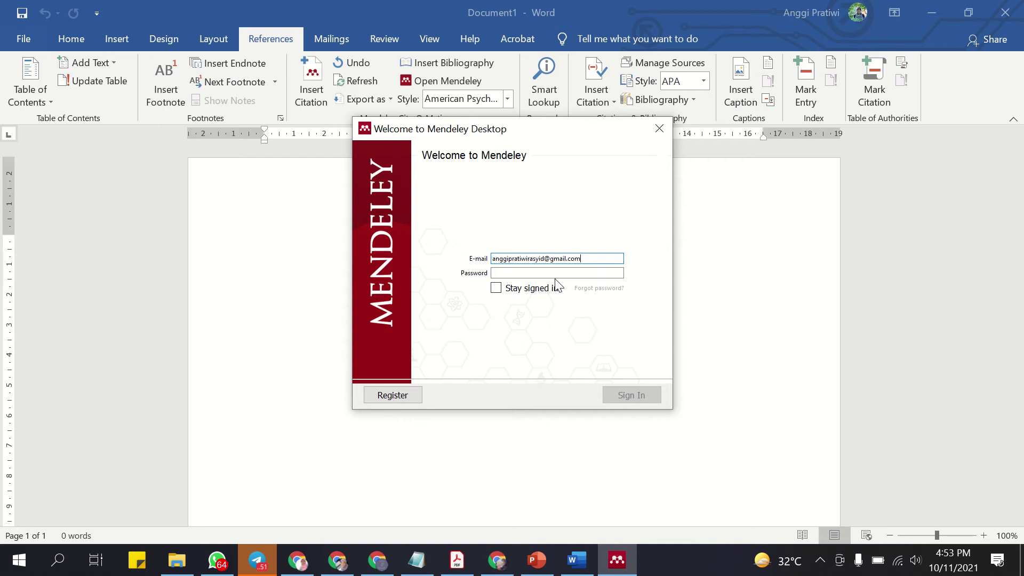
# Sign back in to Mendeley Desktop with the account password.
pyautogui.click(569, 272)
pyautogui.write('a')
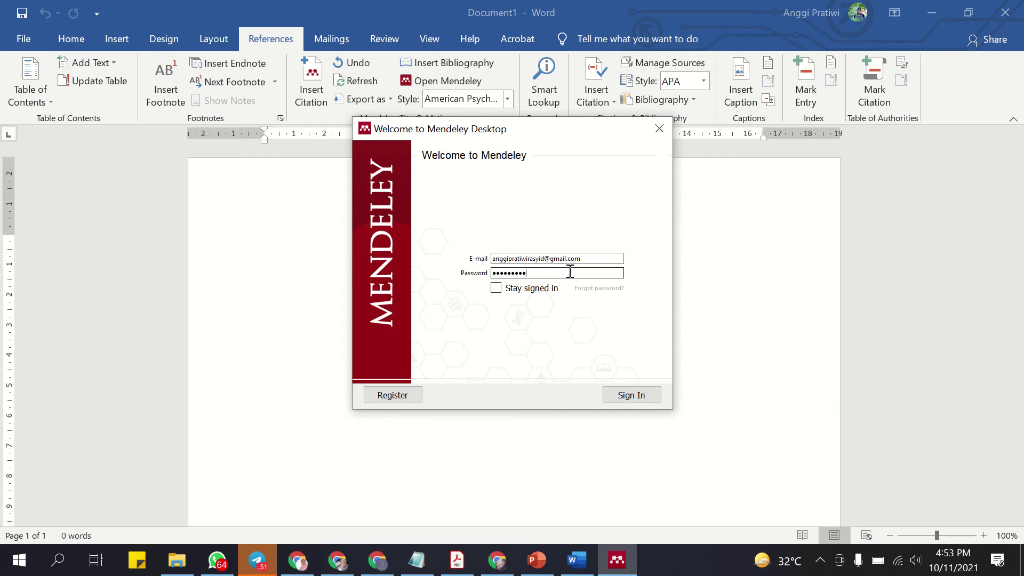
pyautogui.click(637, 398)
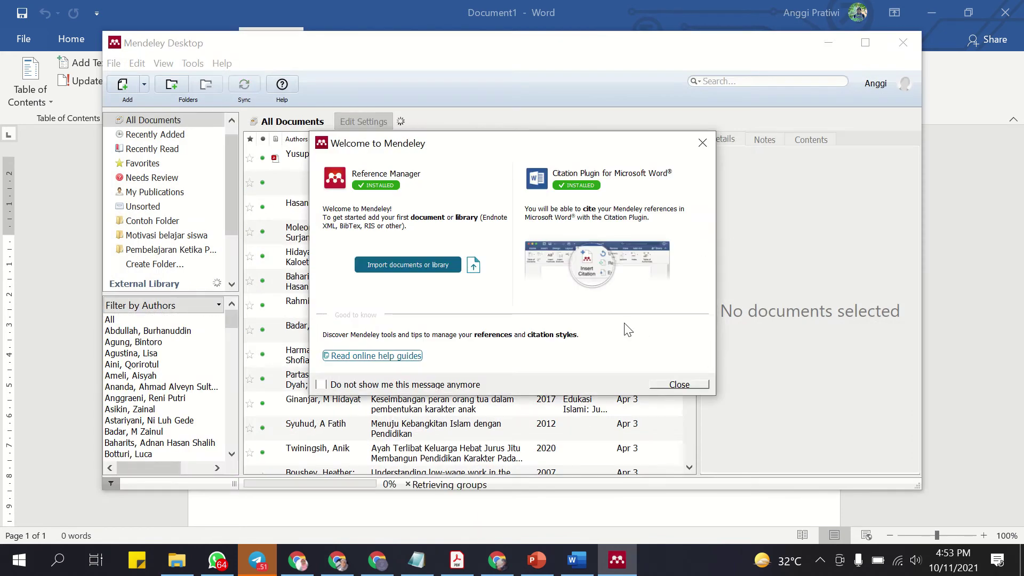
# Dismiss the welcome message and getting-started tour, then browse the menu bar over to Tools.
pyautogui.click(673, 385)
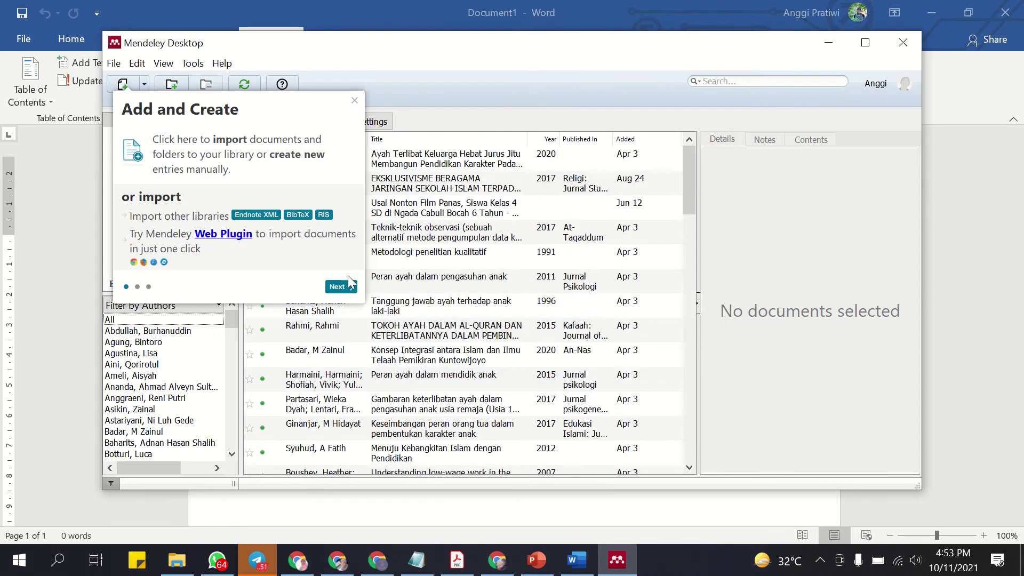
pyautogui.click(354, 101)
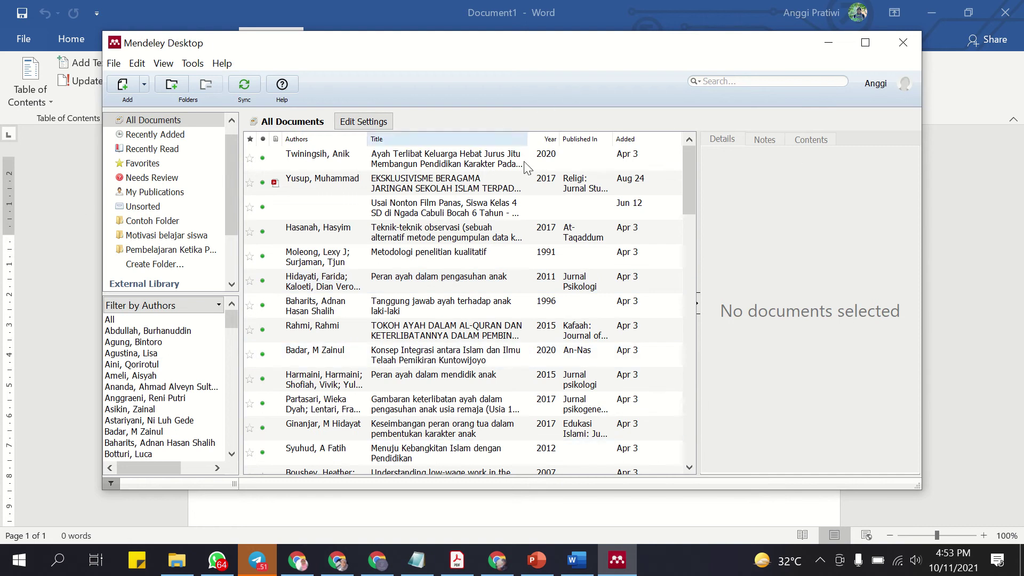
pyautogui.press('Left')
pyautogui.press('Left')
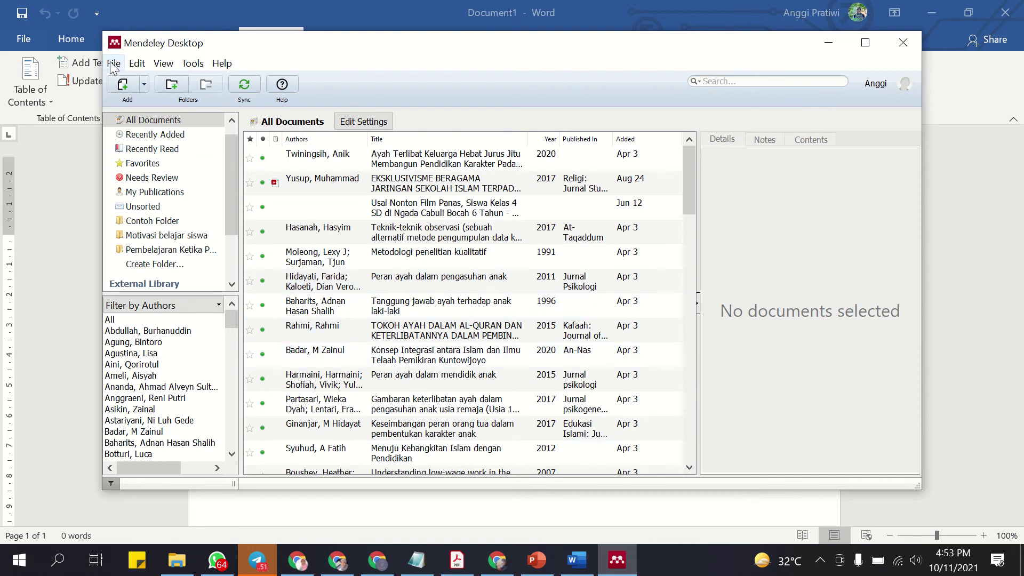
pyautogui.press('Right')
pyautogui.press('Right')
pyautogui.press('Right')
pyautogui.press('Left')
pyautogui.press('Left')
pyautogui.press('Left')
pyautogui.press('Right')
pyautogui.press('Right')
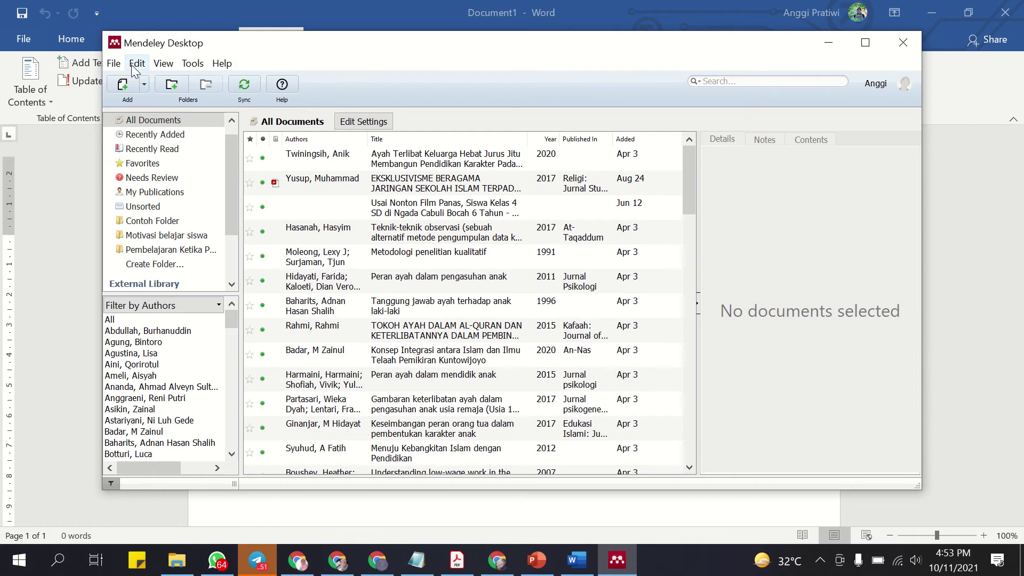
pyautogui.click(113, 64)
pyautogui.moveTo(138, 69)
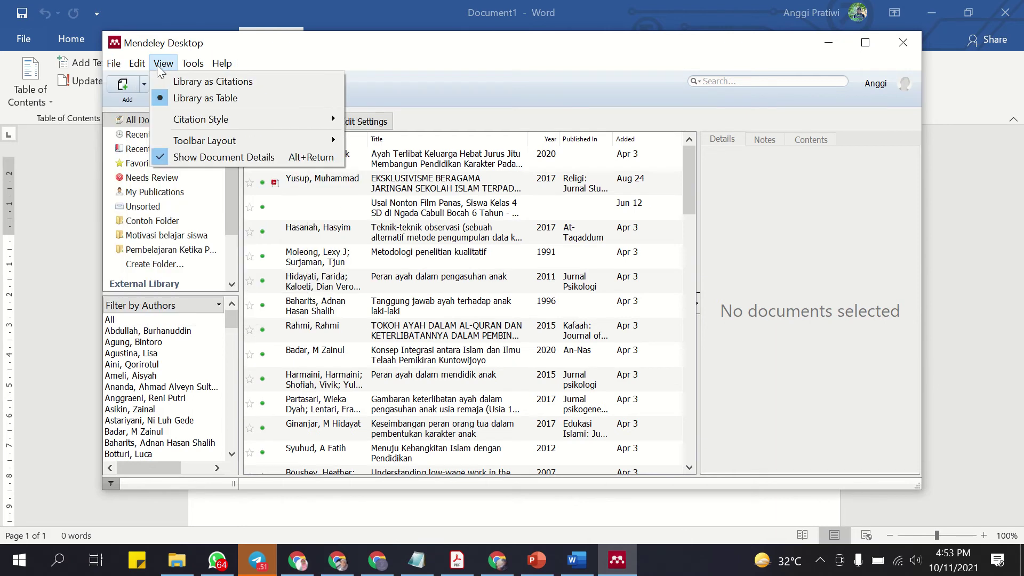
pyautogui.moveTo(203, 64)
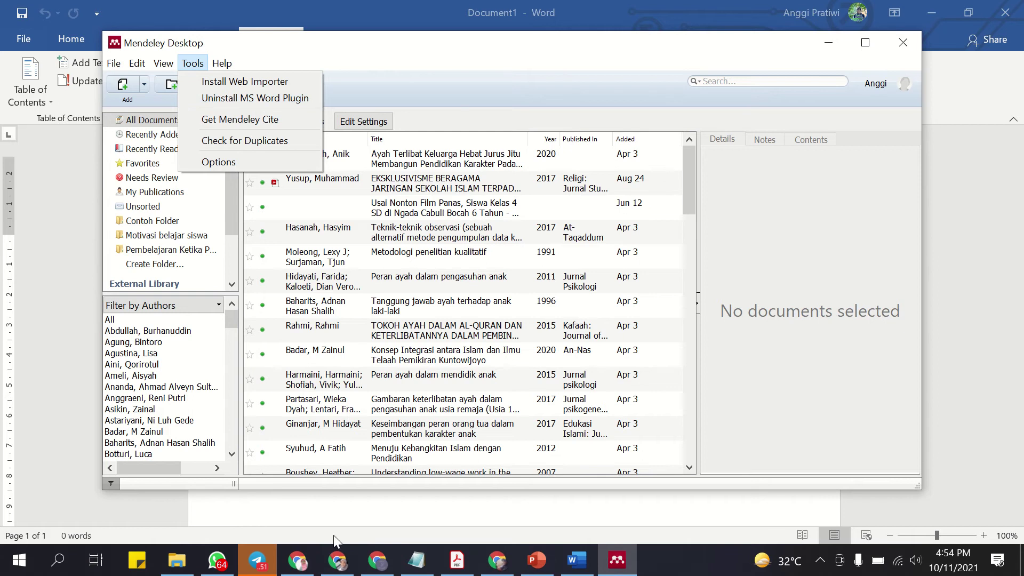
# Switch between Word and the Mendeley library, opening the Tools list twice.
pyautogui.click(577, 560)
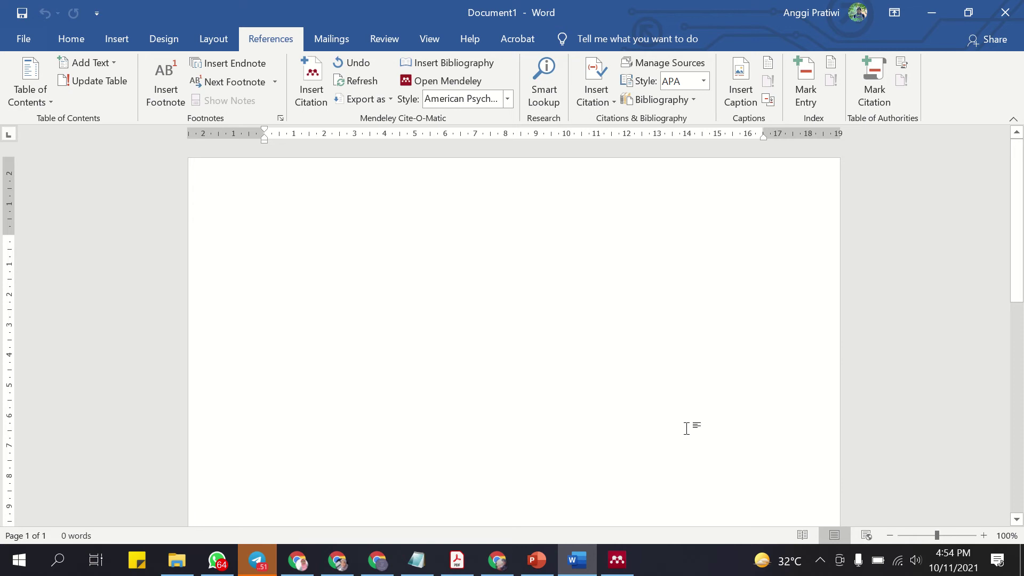
pyautogui.click(624, 563)
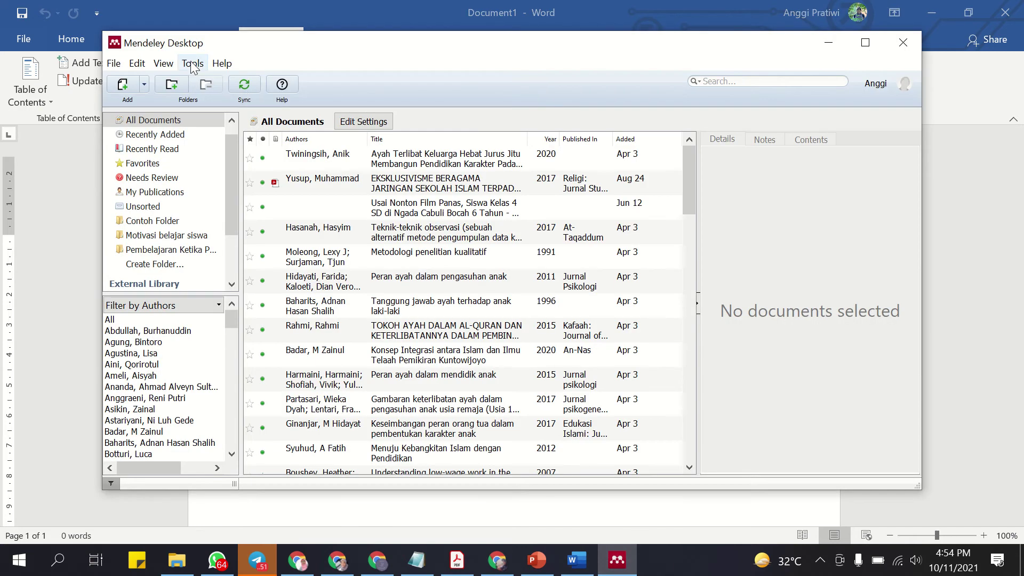
pyautogui.click(192, 64)
pyautogui.click(616, 563)
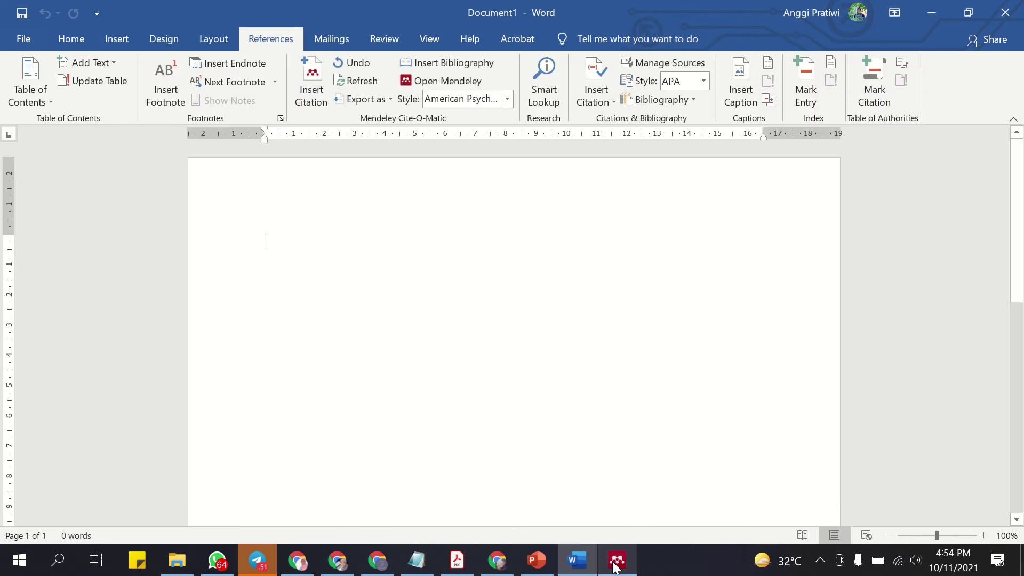
pyautogui.click(621, 564)
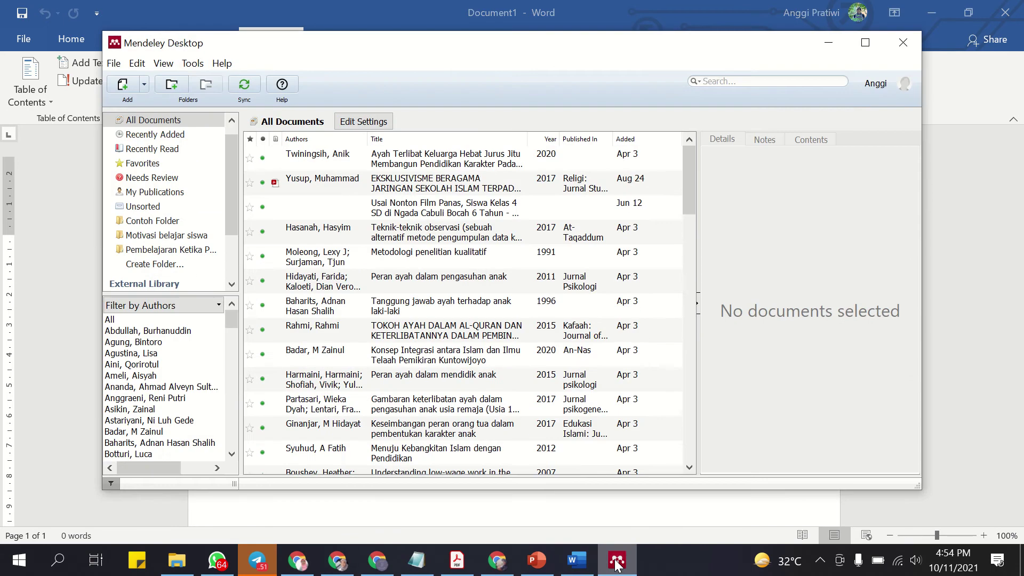
pyautogui.click(193, 64)
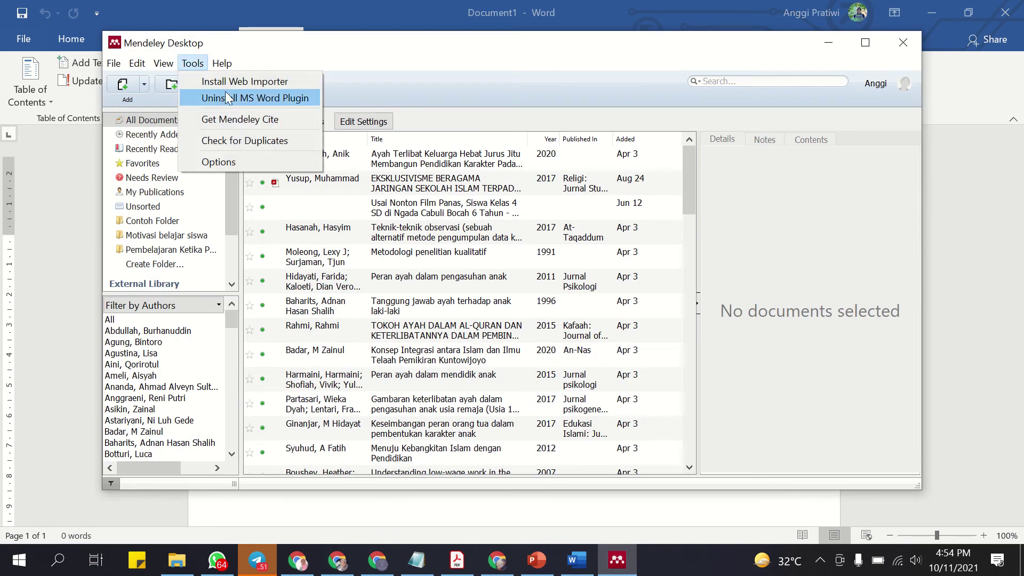
# Close the Tools list without running anything, minimise Mendeley, and open Word's File backstage.
pyautogui.click(577, 560)
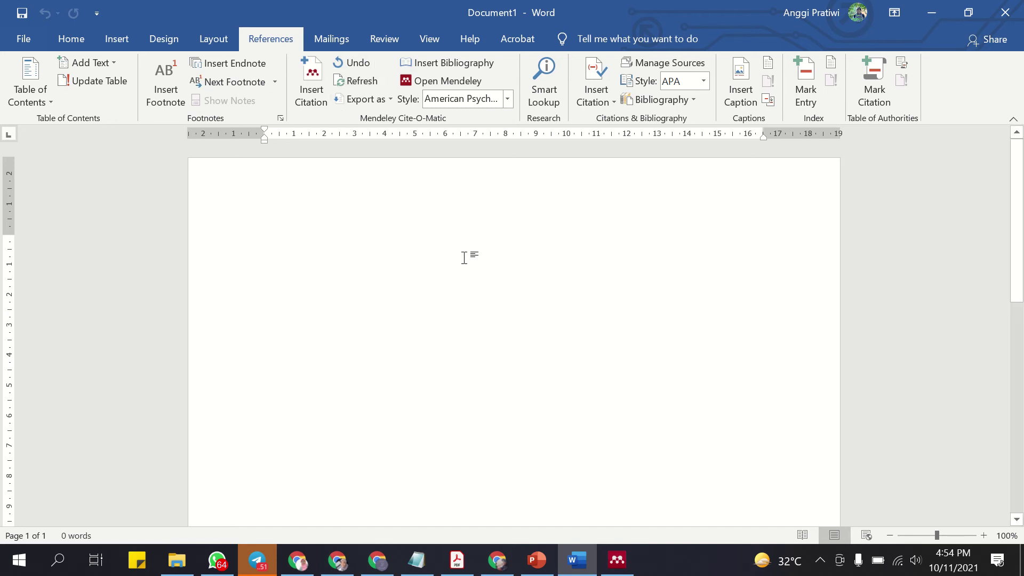
pyautogui.click(617, 559)
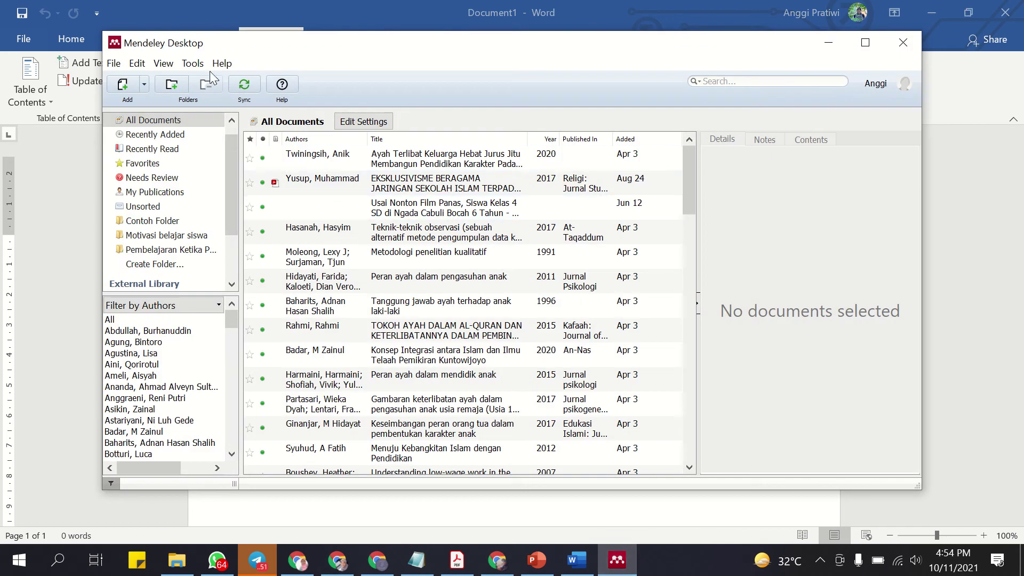
pyautogui.click(193, 63)
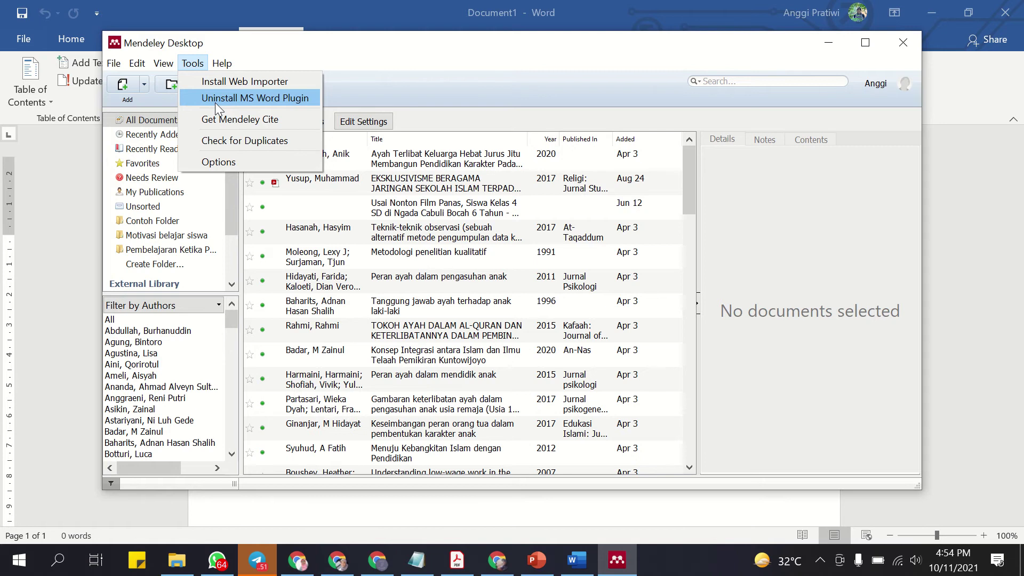
pyautogui.click(824, 43)
pyautogui.click(826, 43)
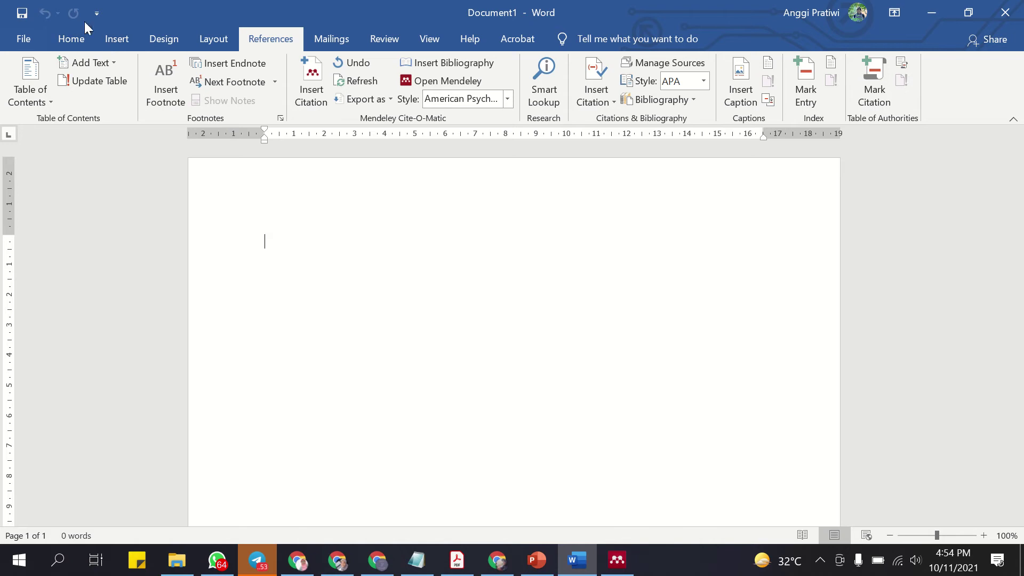
pyautogui.click(15, 40)
pyautogui.click(59, 500)
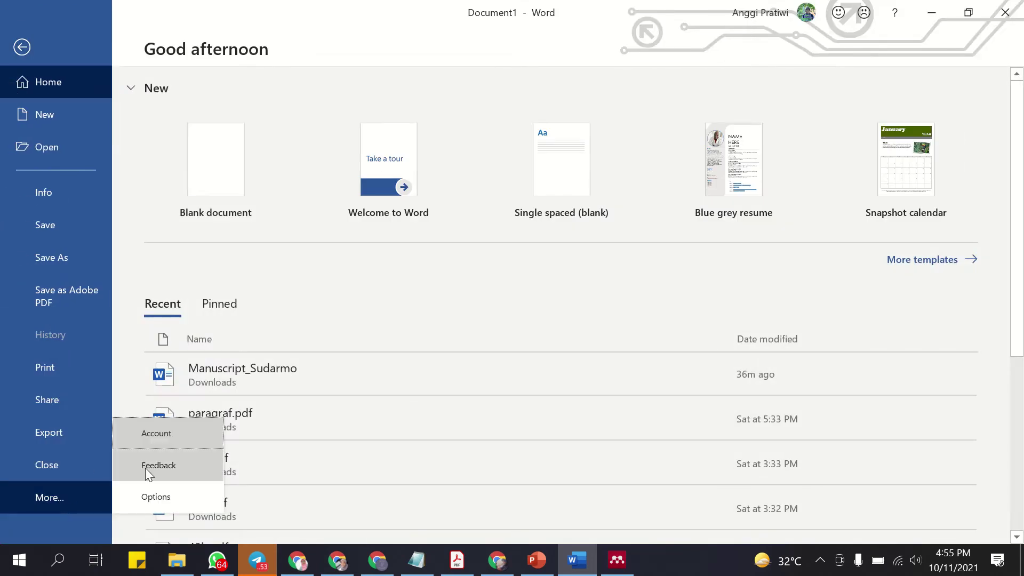
pyautogui.click(142, 498)
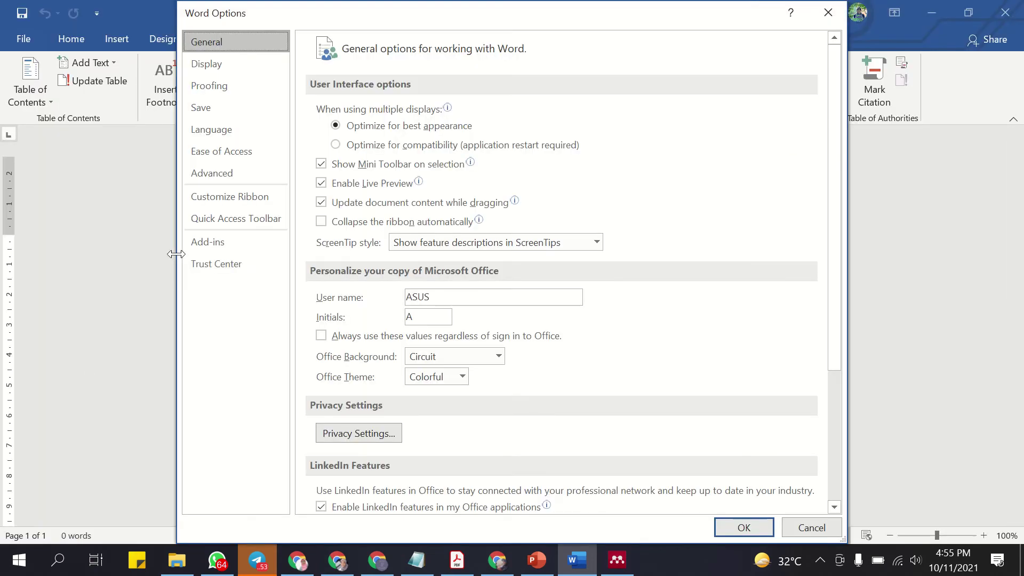
pyautogui.click(216, 246)
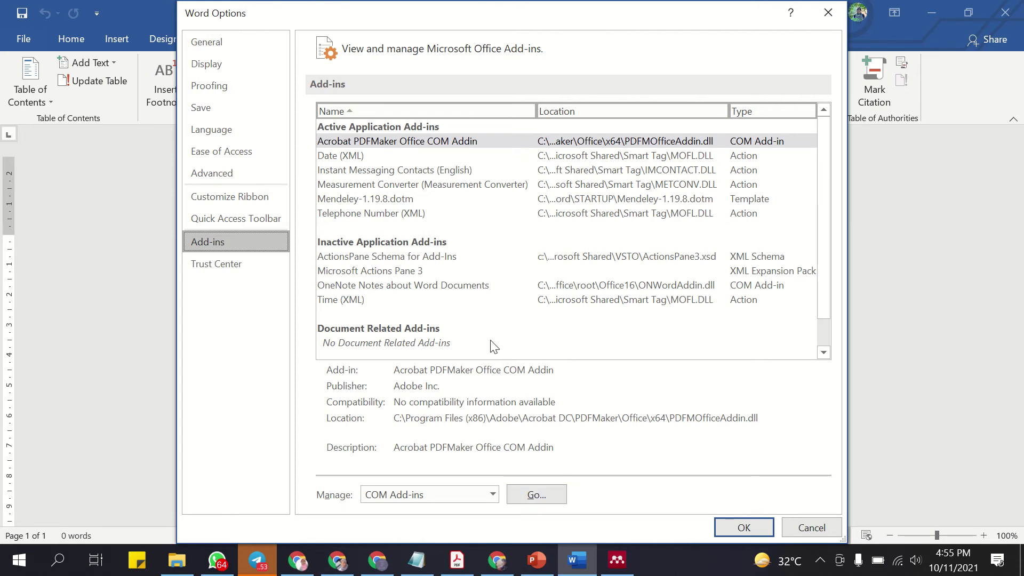
pyautogui.click(494, 495)
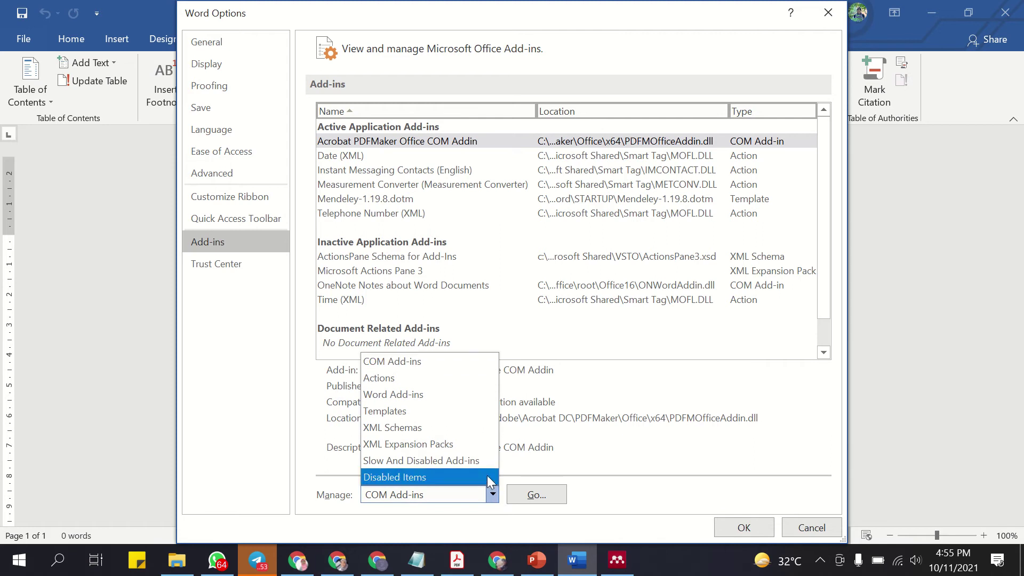
pyautogui.click(466, 394)
pyautogui.click(536, 495)
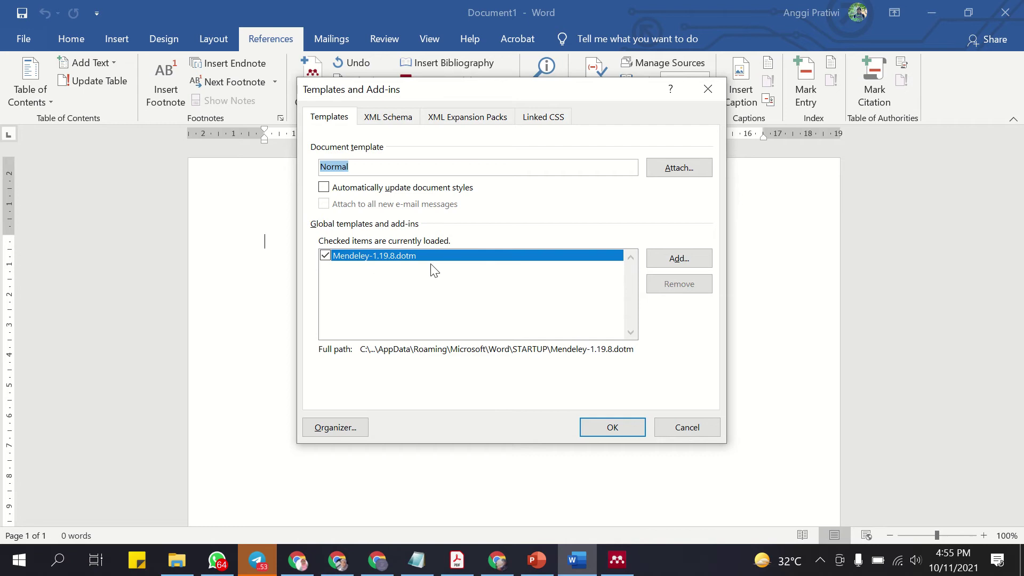
pyautogui.click(688, 262)
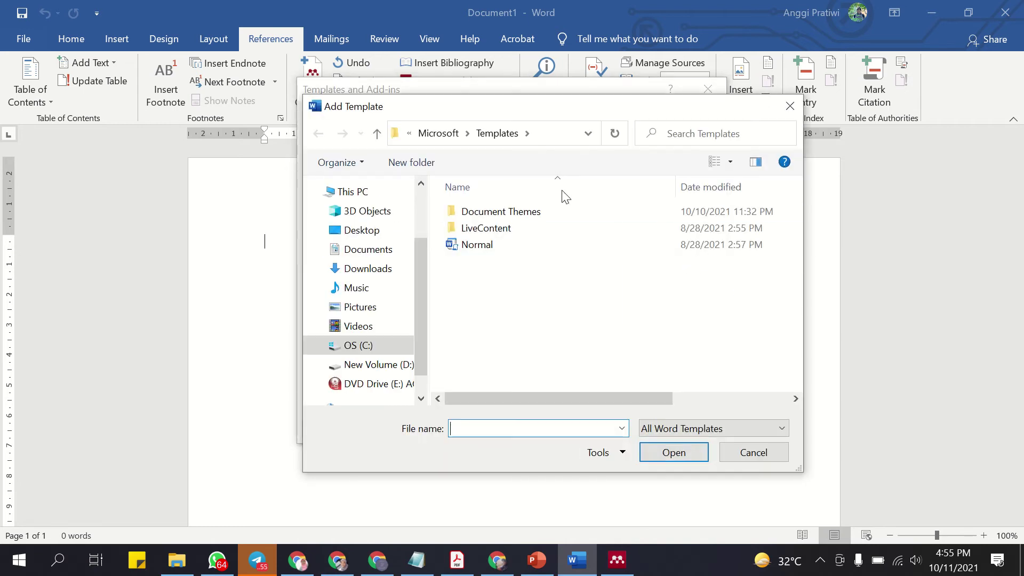
pyautogui.click(380, 344)
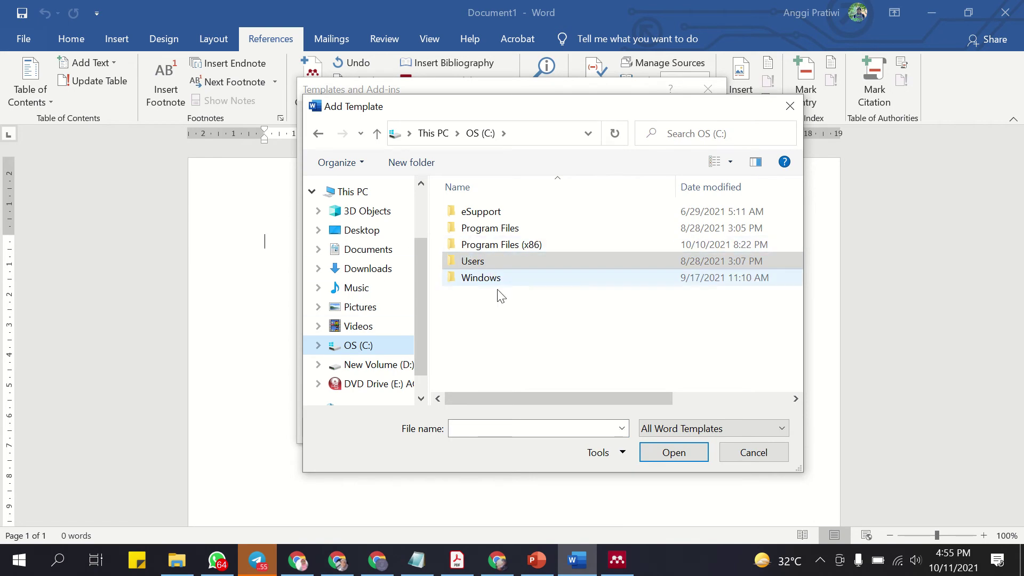
pyautogui.click(753, 453)
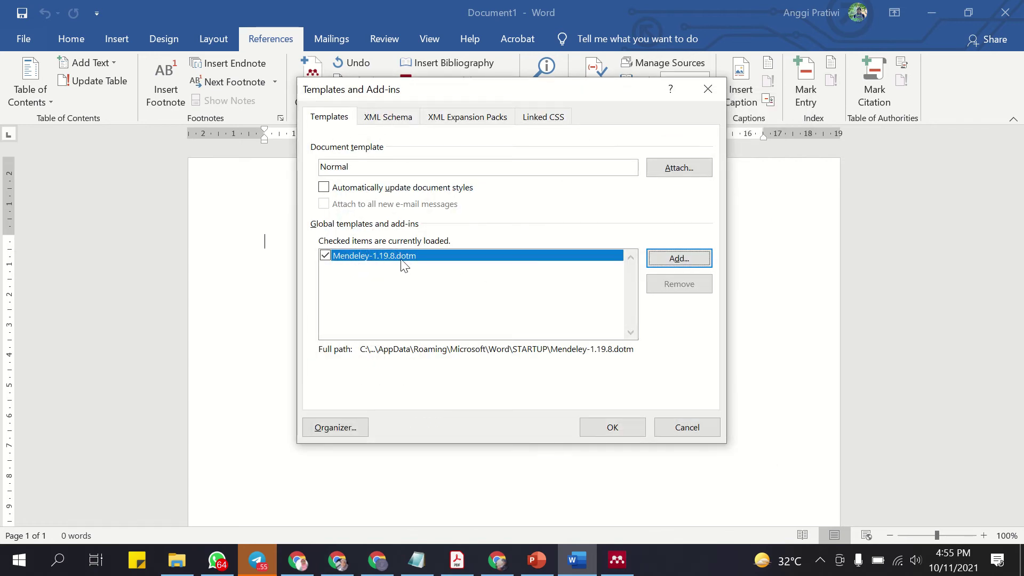
pyautogui.click(617, 429)
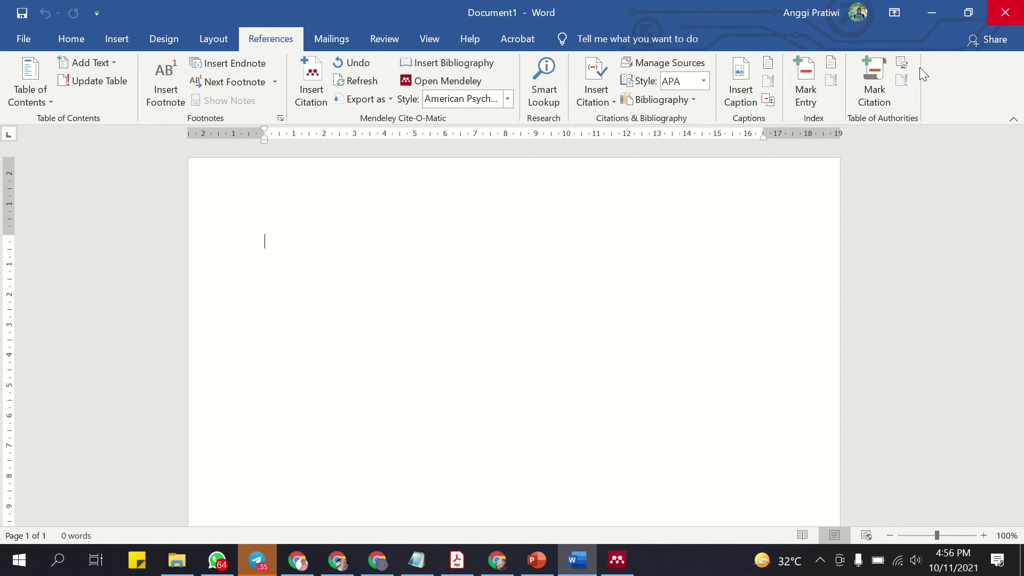
pyautogui.click(618, 562)
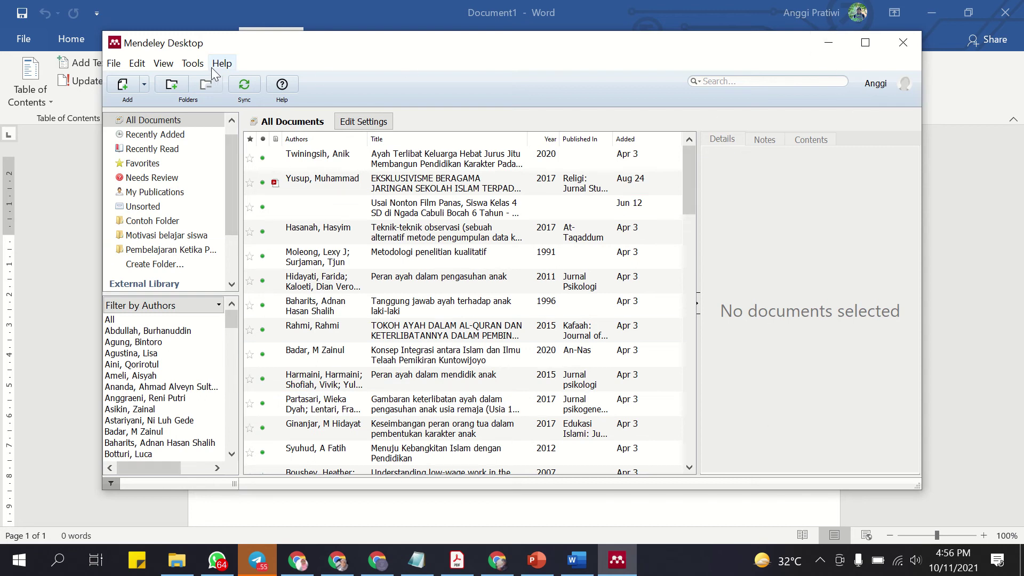
# Check Mendeley's Tools list, minimise Mendeley, and open Word's Customize Quick Access Toolbar list.
pyautogui.click(197, 64)
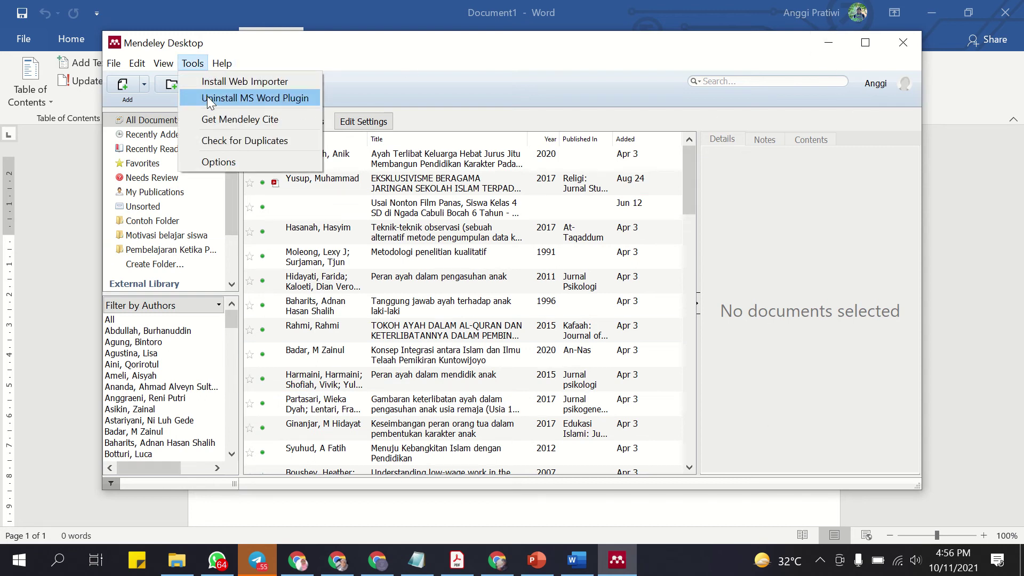
pyautogui.click(797, 63)
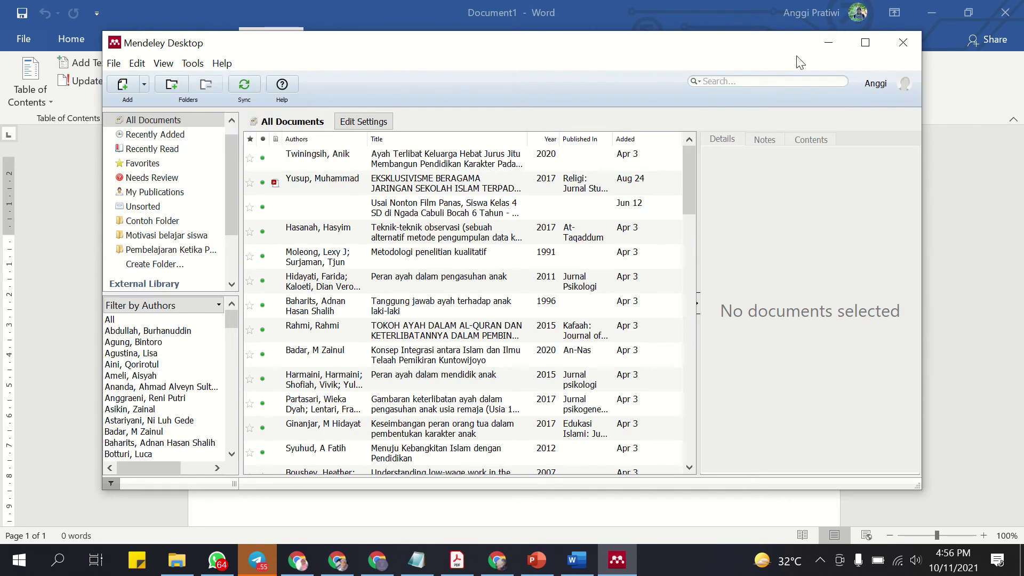
pyautogui.click(830, 43)
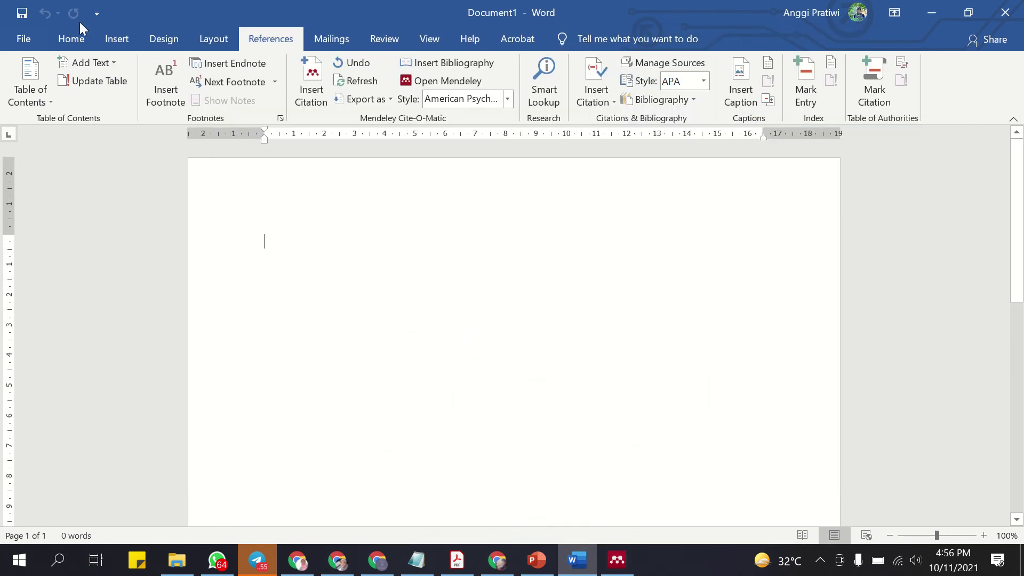
pyautogui.click(97, 14)
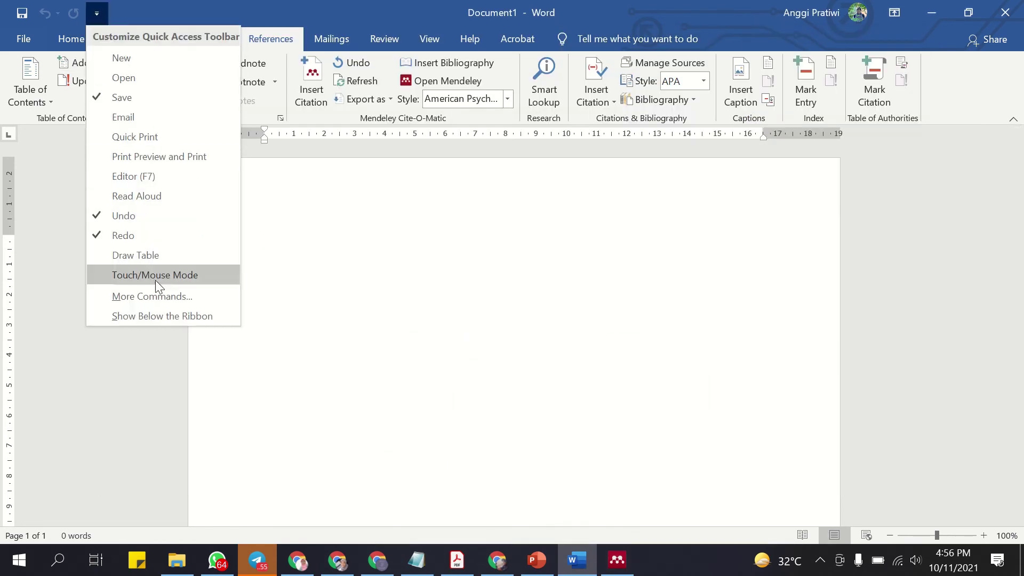
# Load the Mendeley-1.19.8.dotm Word add-in via Word Options so Cite-O-Matic appears.
pyautogui.click(150, 296)
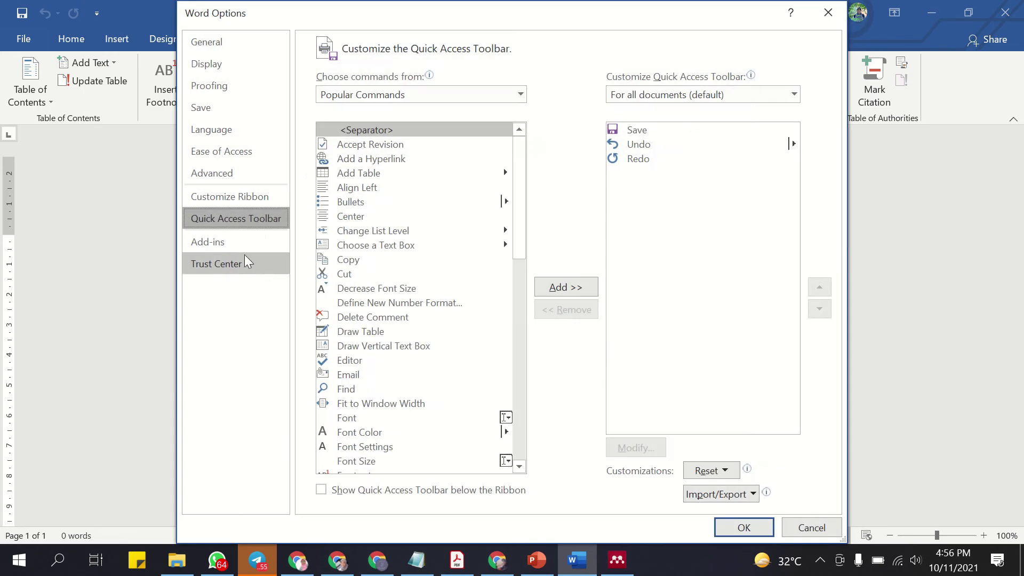
pyautogui.click(244, 256)
pyautogui.click(242, 245)
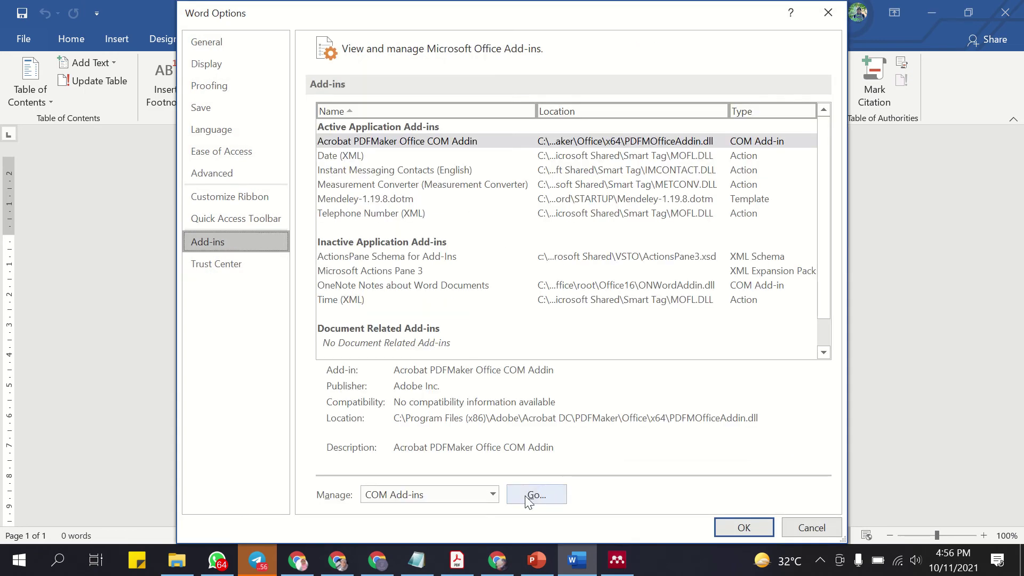
pyautogui.click(492, 495)
pyautogui.click(470, 395)
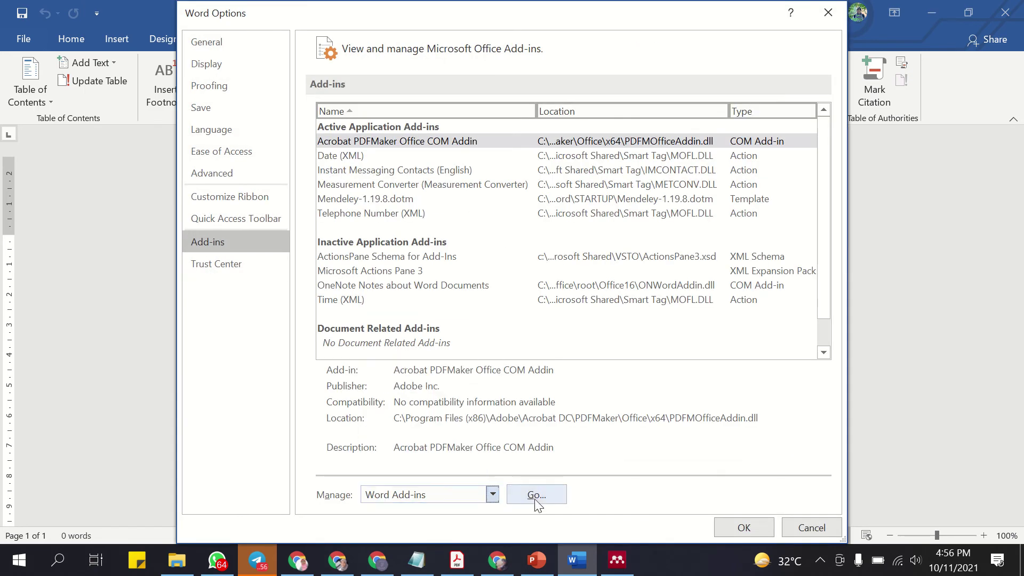
pyautogui.click(534, 496)
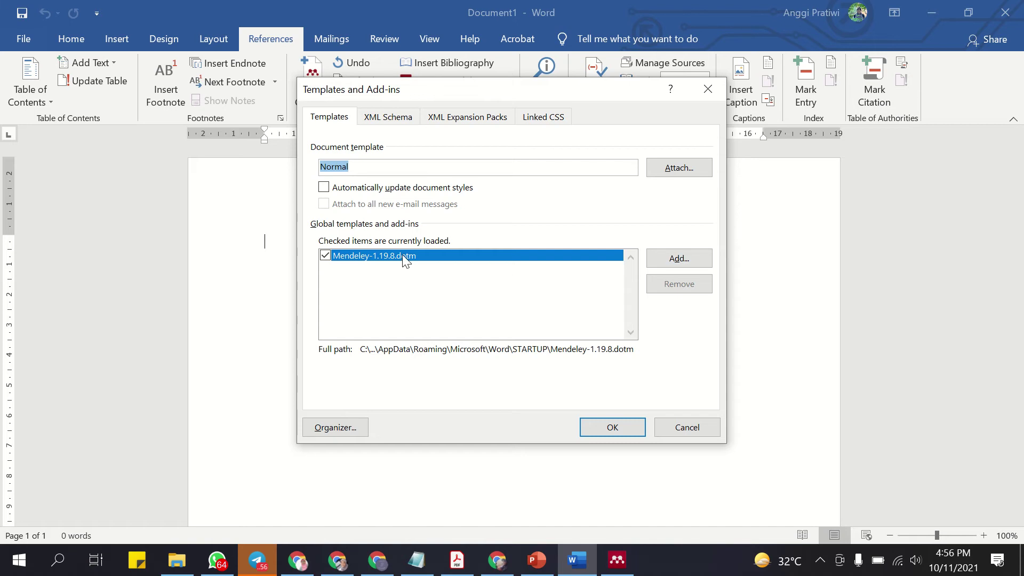
pyautogui.click(684, 435)
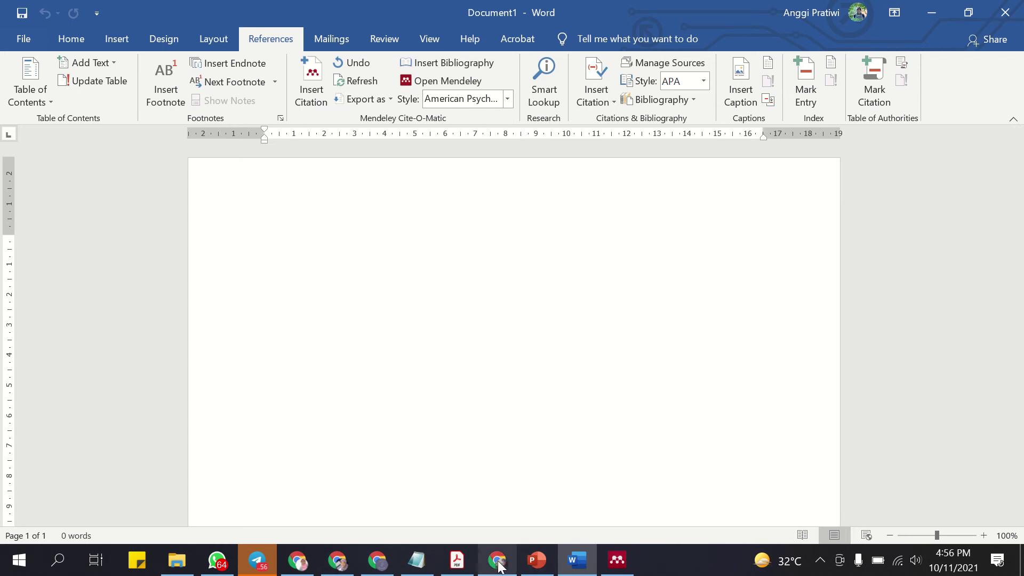
pyautogui.moveTo(497, 565); pyautogui.dragTo(427, 566)
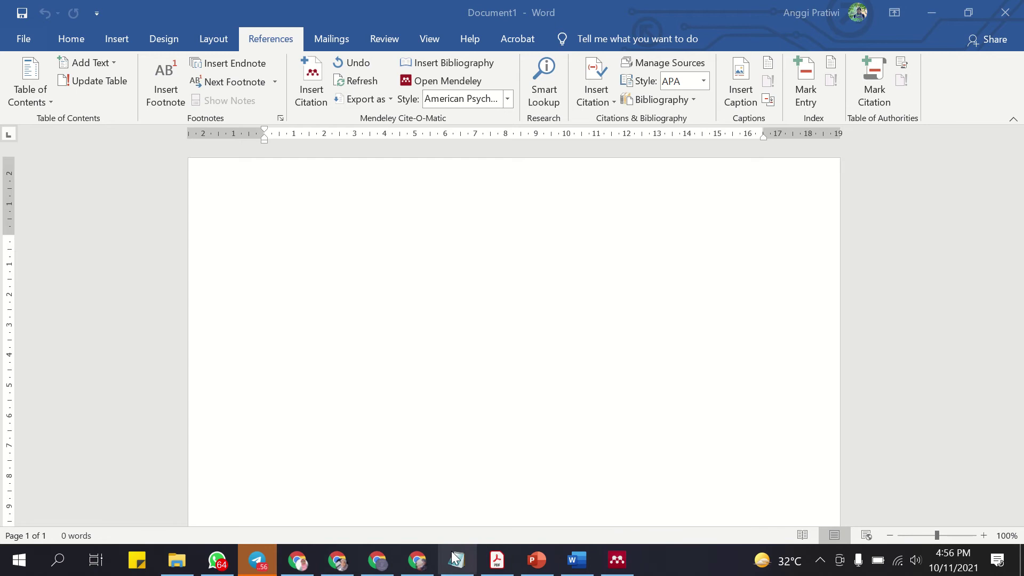
# Search Google for old Mendeley Desktop downloads and open the Uptodown old-versions result in a new tab.
pyautogui.click(421, 564)
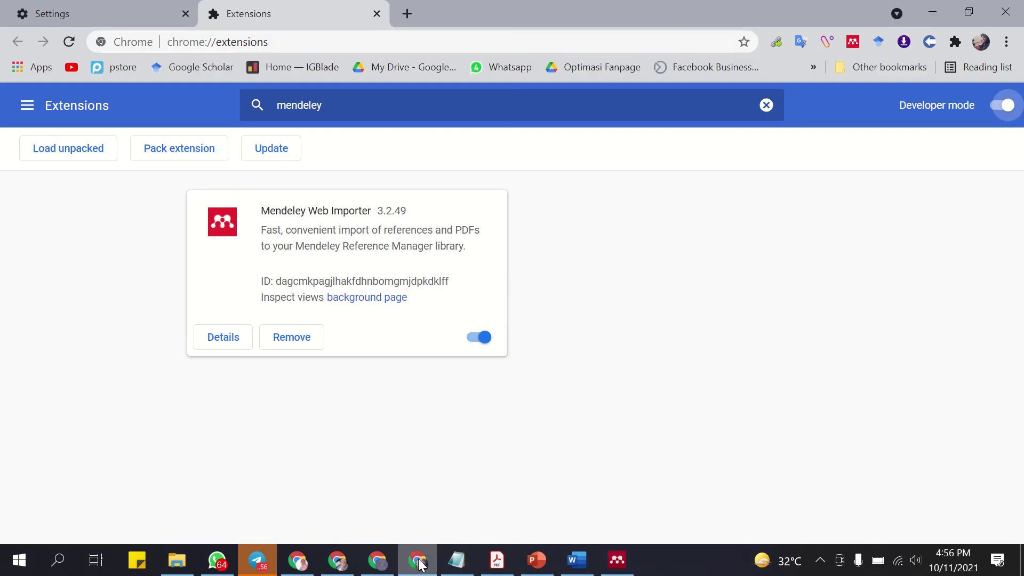
pyautogui.click(408, 14)
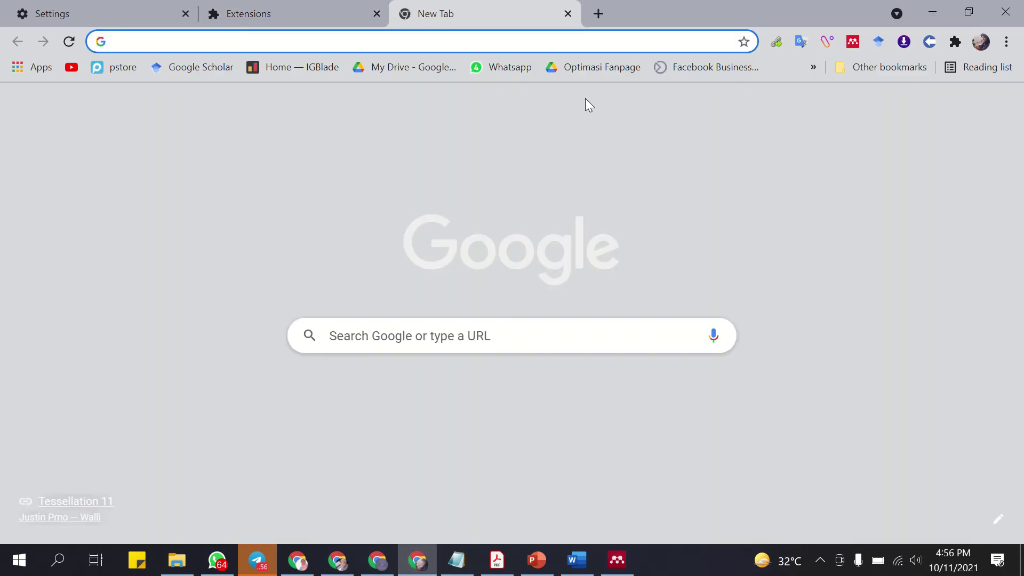
pyautogui.write('downloa')
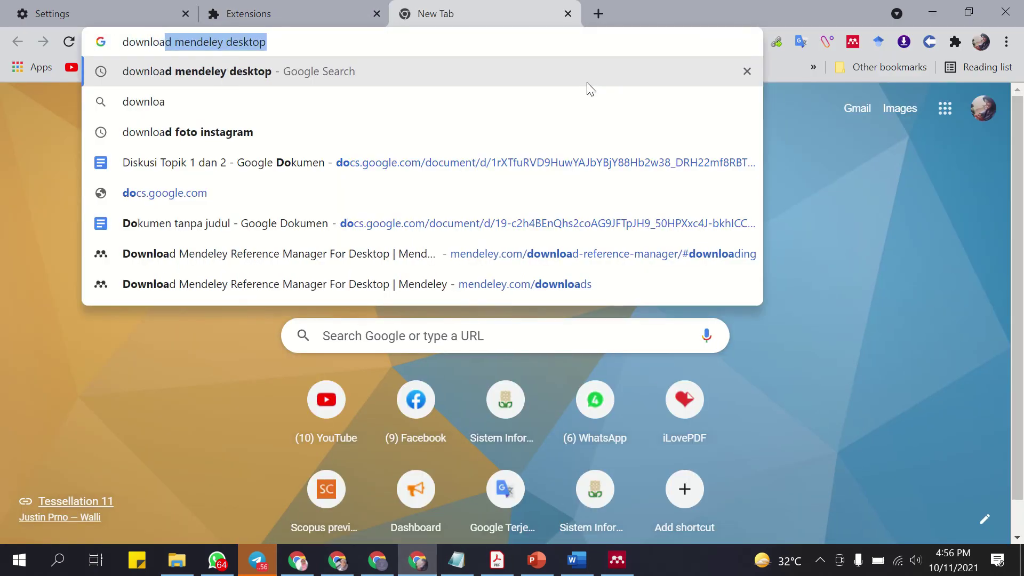
pyautogui.write('d mendeley ')
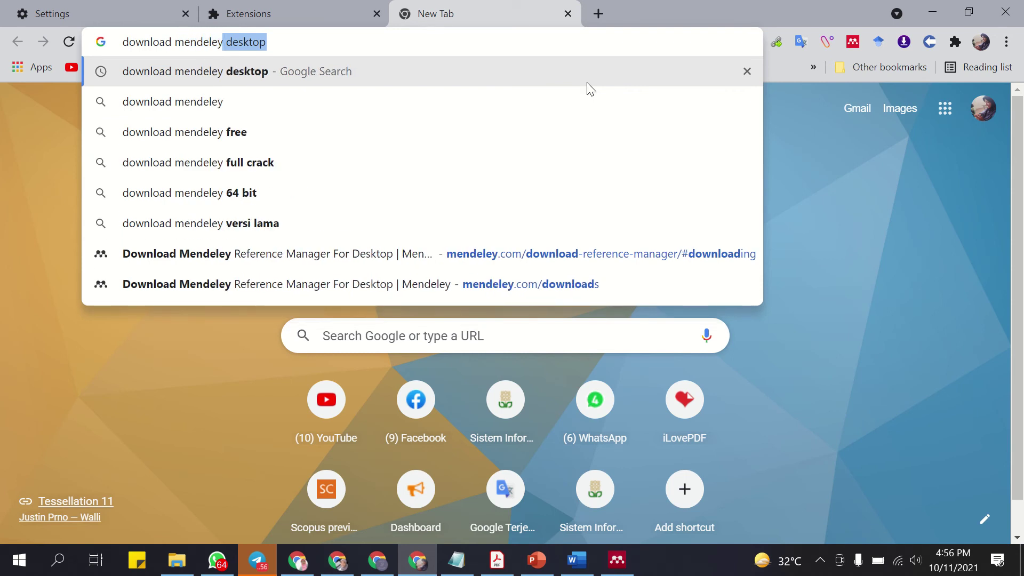
pyautogui.write('desktop')
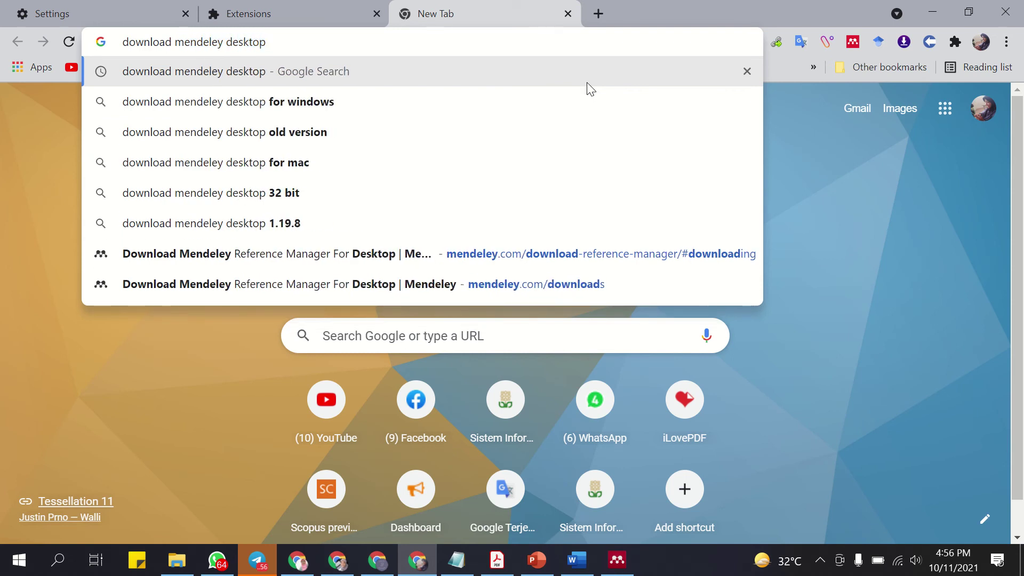
pyautogui.click(328, 130)
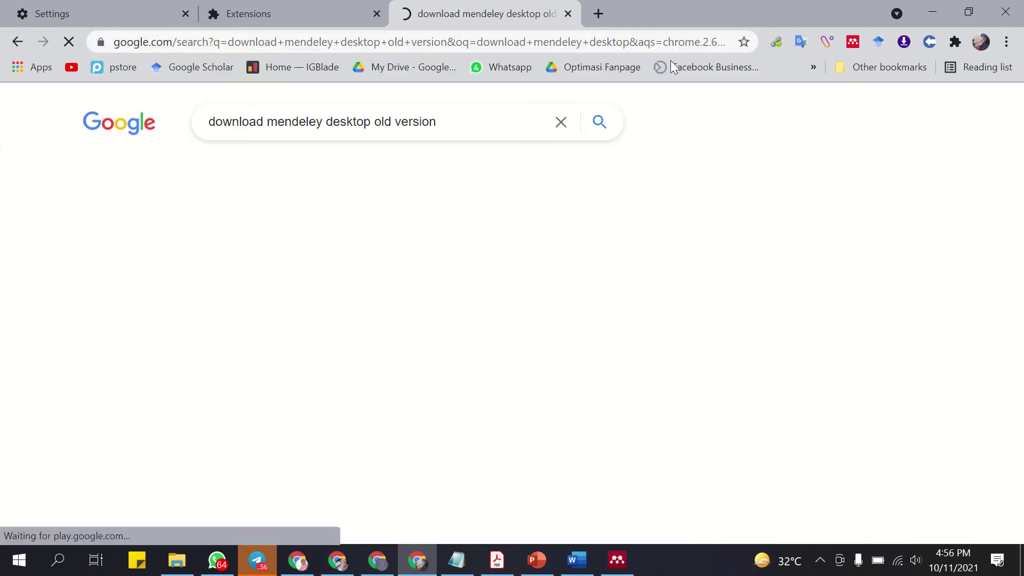
pyautogui.scroll(-1, 374, 267)
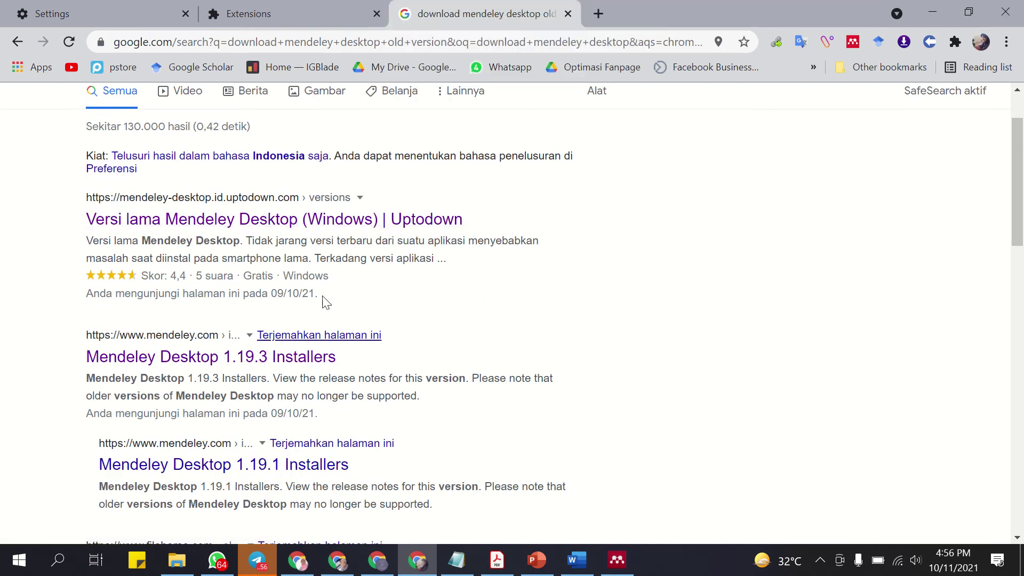
pyautogui.rightClick(335, 231)
pyautogui.click(373, 238)
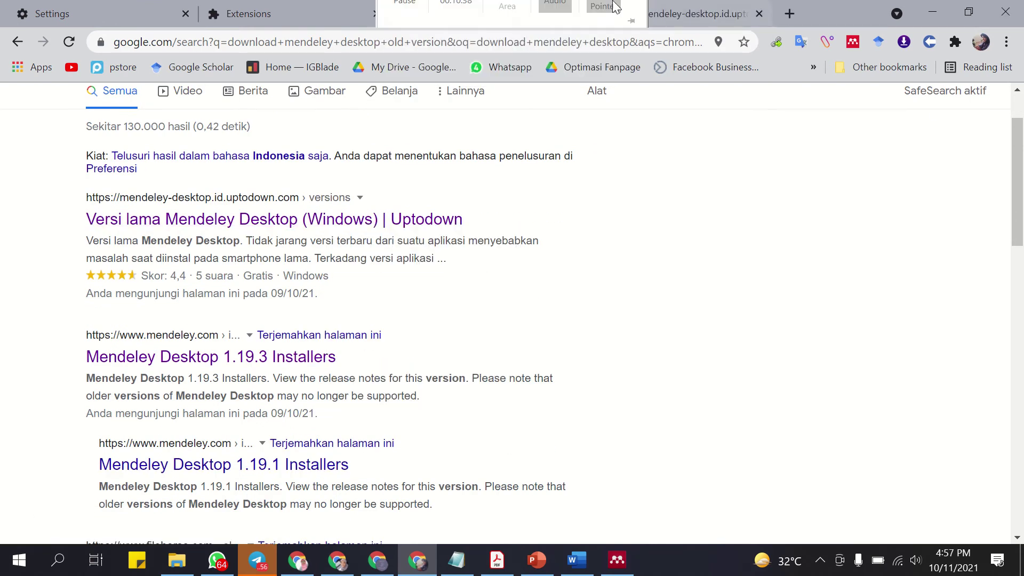
pyautogui.click(629, 14)
pyautogui.scroll(-5, 373, 393)
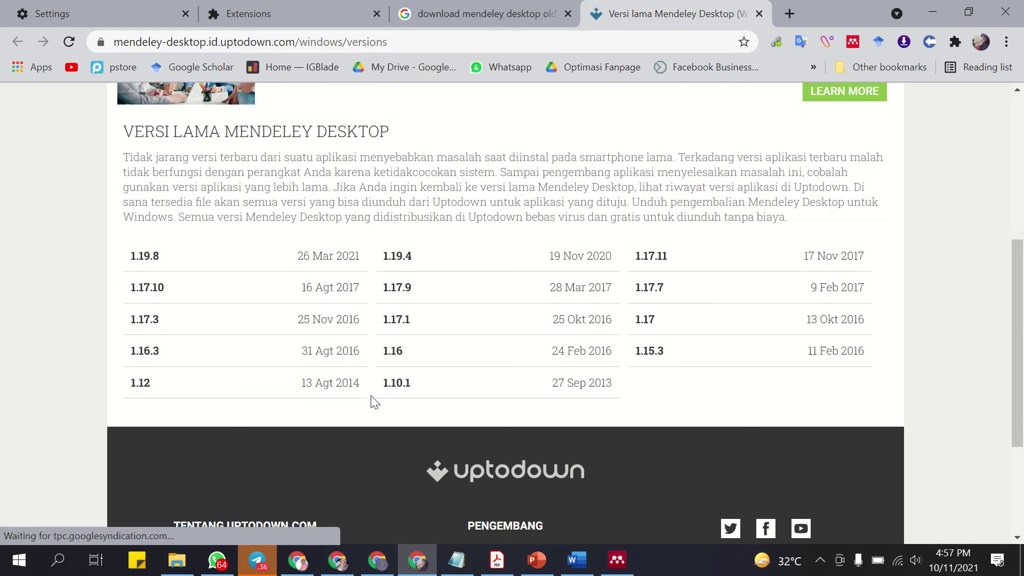
pyautogui.scroll(4, 373, 403)
pyautogui.click(458, 14)
# Open the Mendeley Desktop 1.19.3 installers result in a new tab, then return to Mendeley Desktop.
pyautogui.rightClick(209, 354)
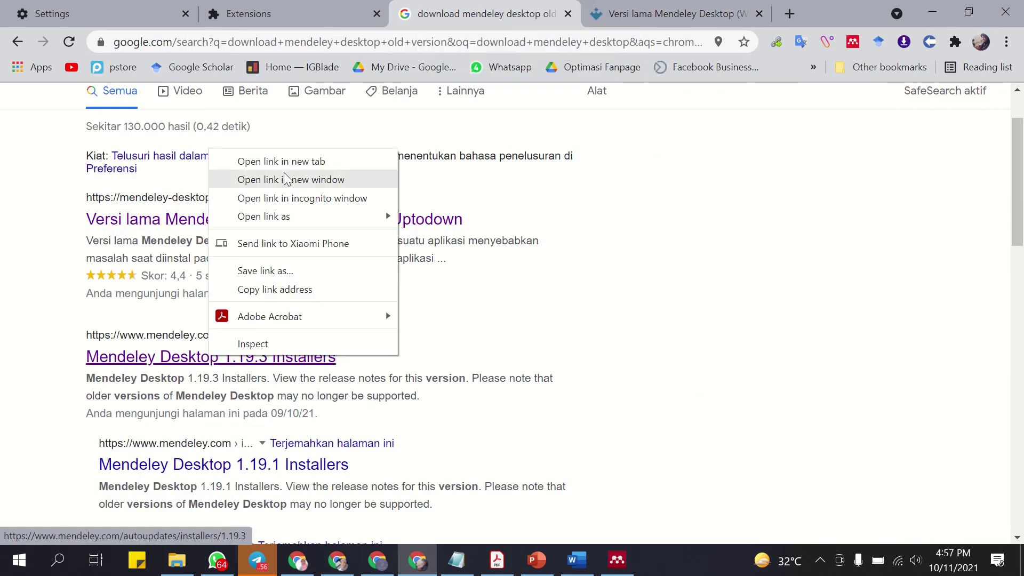
pyautogui.click(237, 98)
pyautogui.click(760, 13)
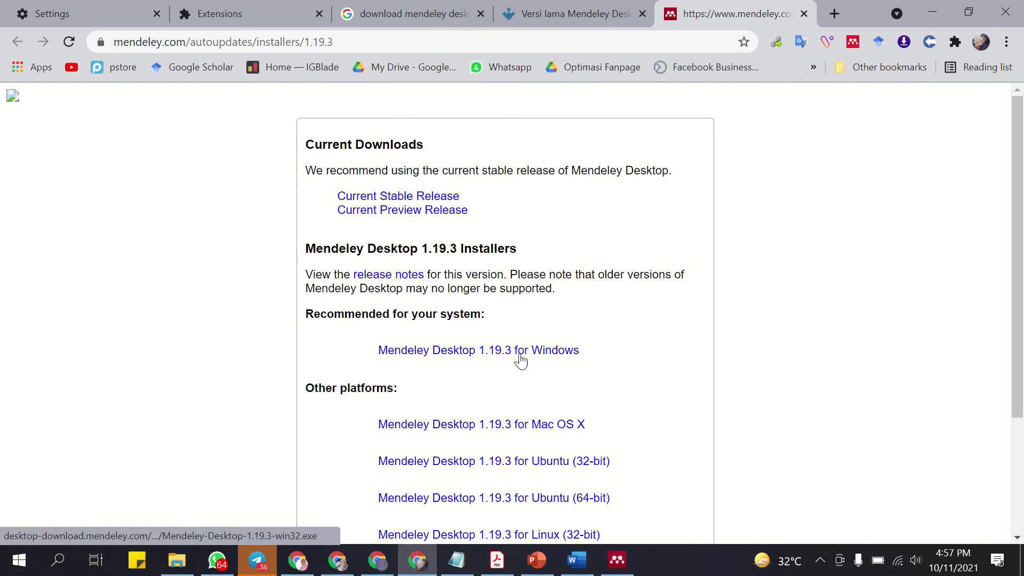
pyautogui.scroll(-2, 530, 359)
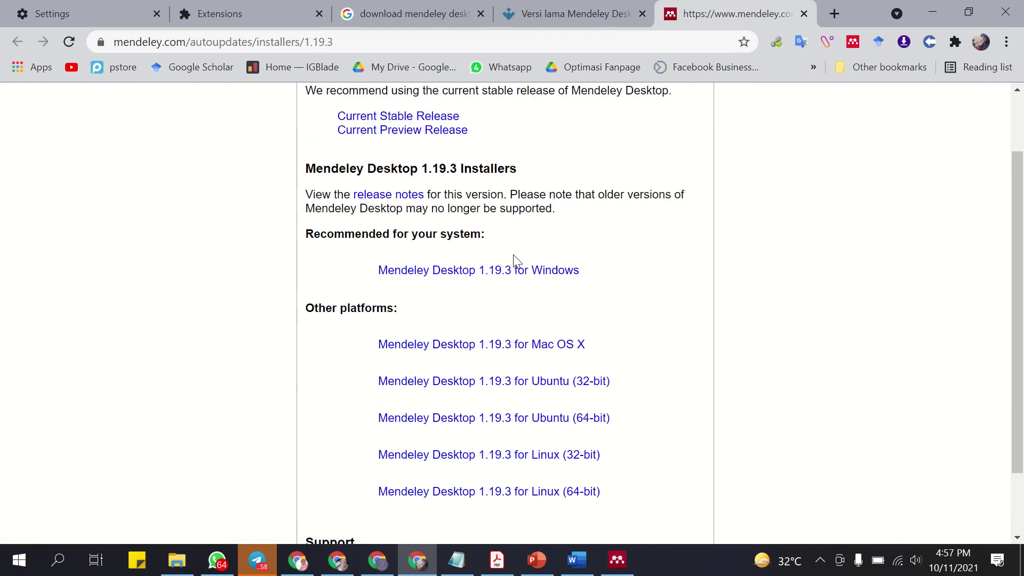
pyautogui.scroll(2, 515, 261)
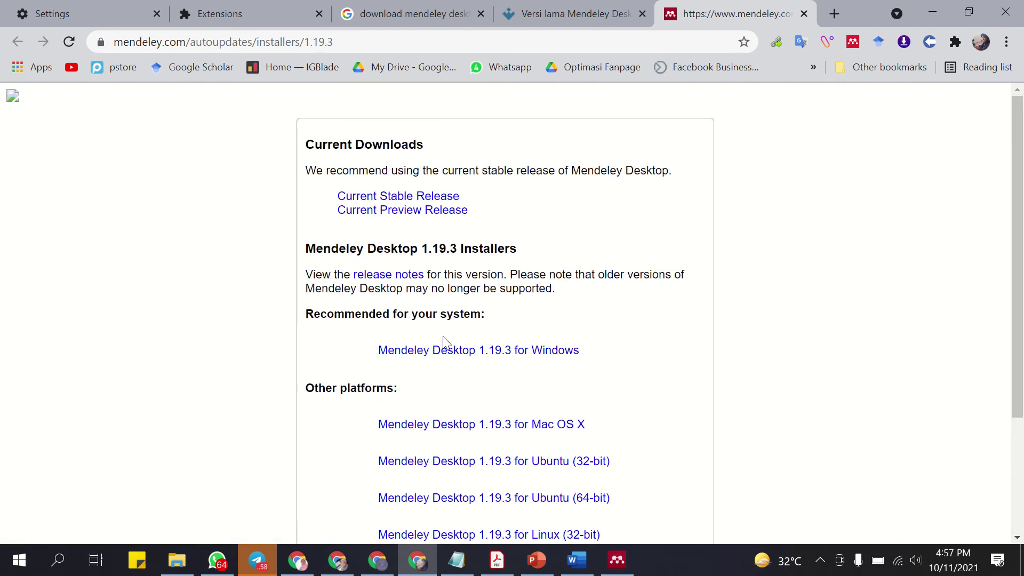
pyautogui.click(395, 14)
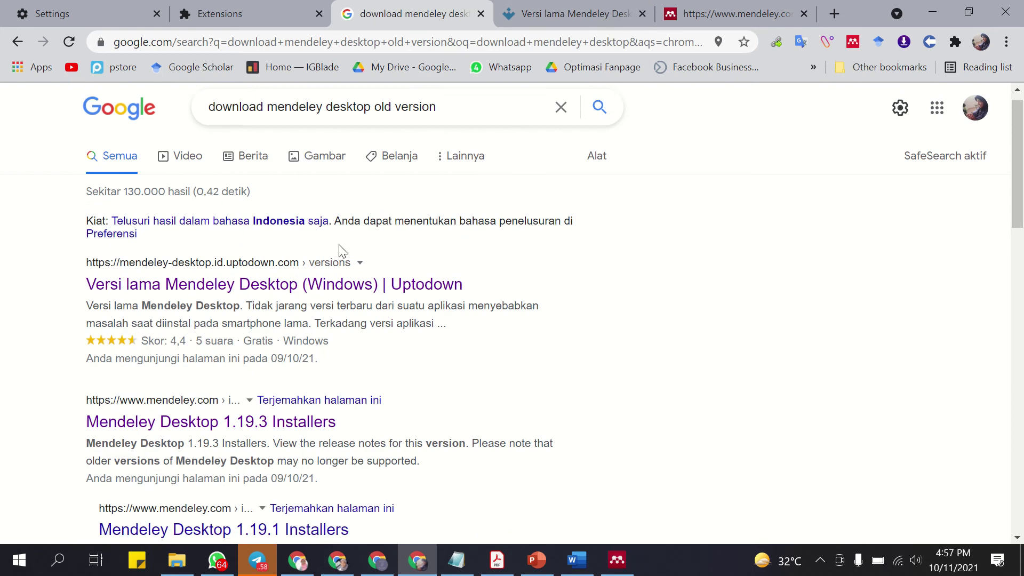
pyautogui.moveTo(445, 122); pyautogui.dragTo(217, 151)
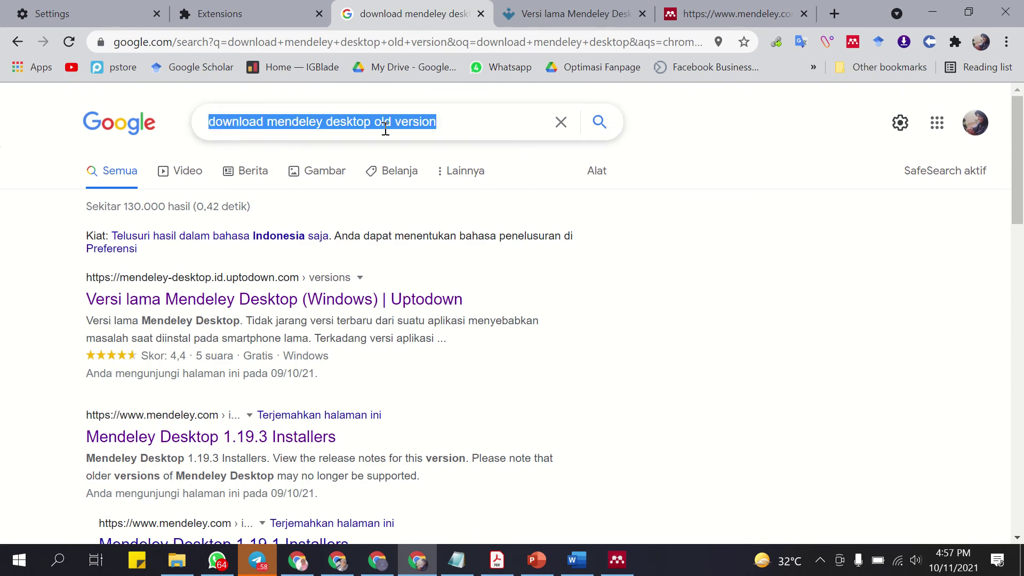
pyautogui.click(685, 8)
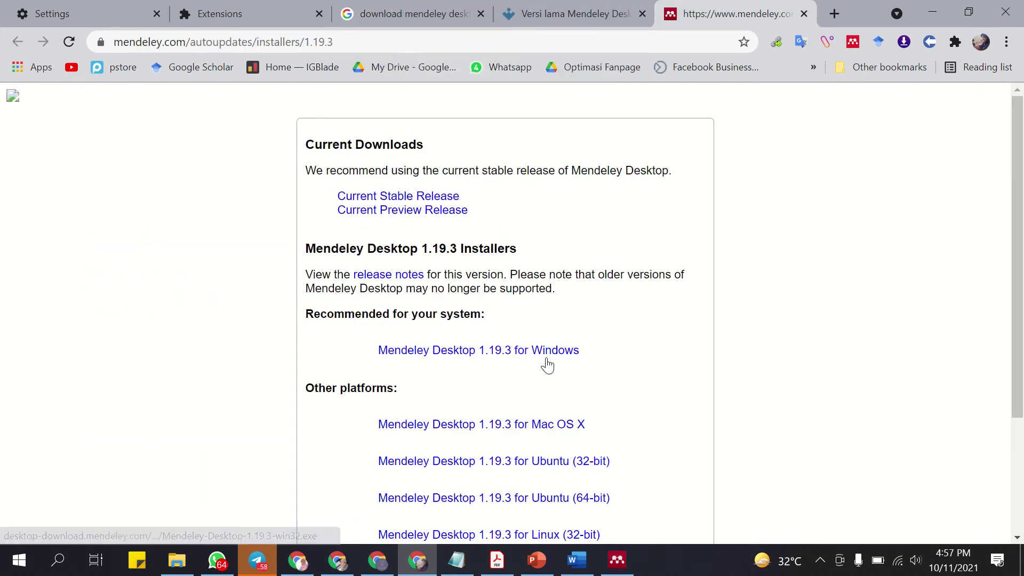
pyautogui.scroll(-2, 545, 360)
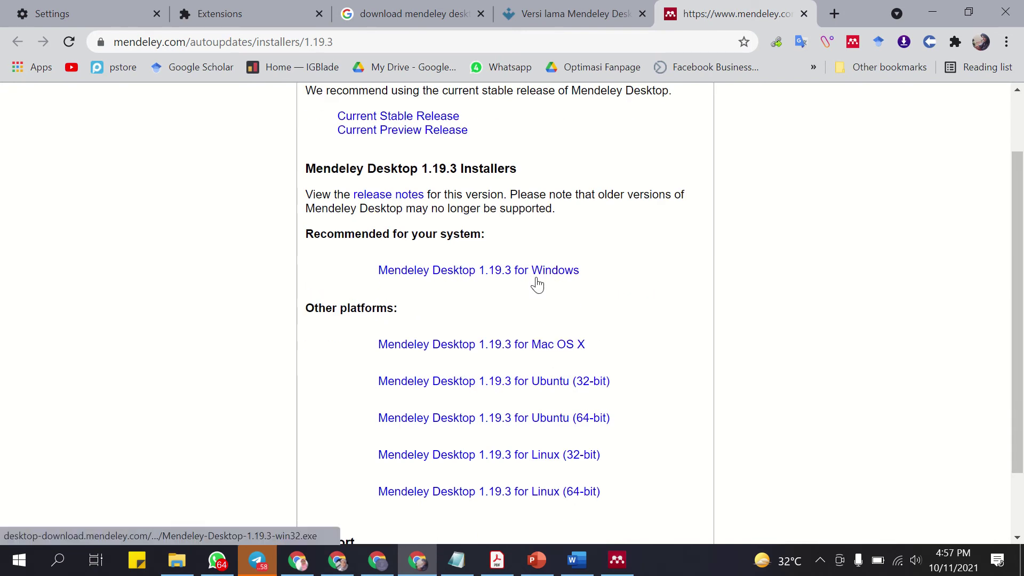
pyautogui.click(617, 559)
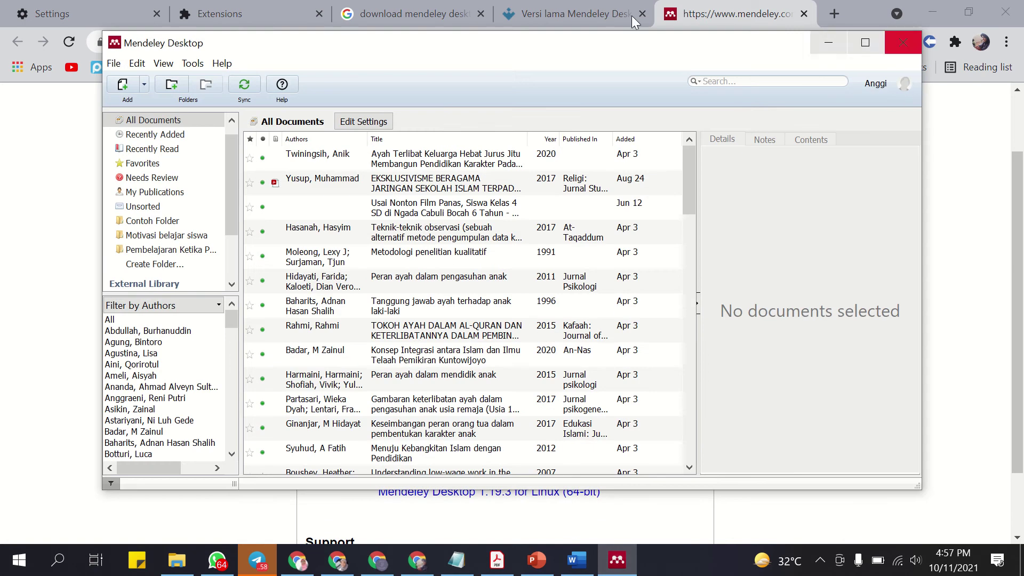
# Check Mendeley Desktop's Tools menu, switching with Word, then minimize Mendeley to reveal Word.
pyautogui.click(193, 63)
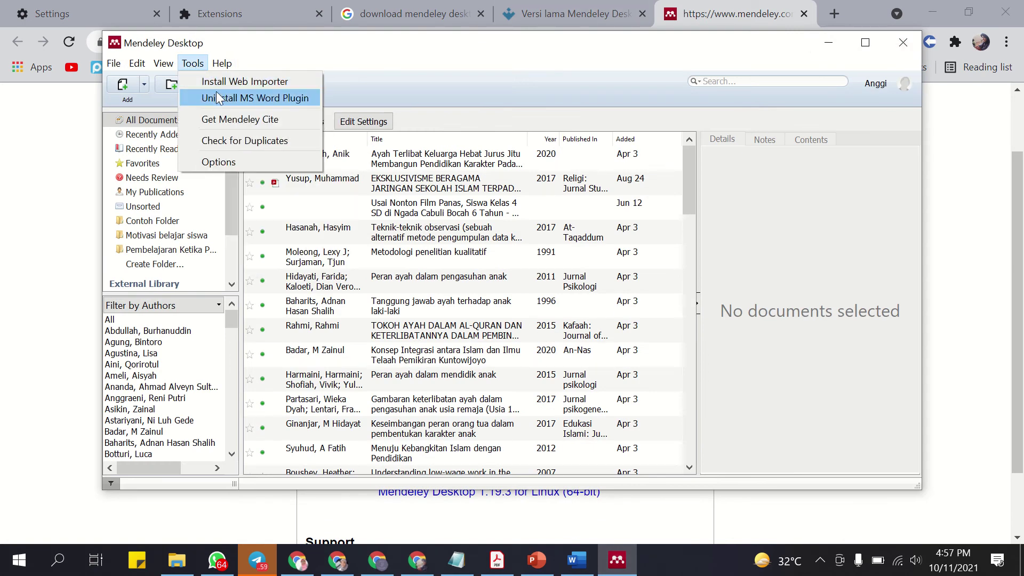
pyautogui.click(577, 560)
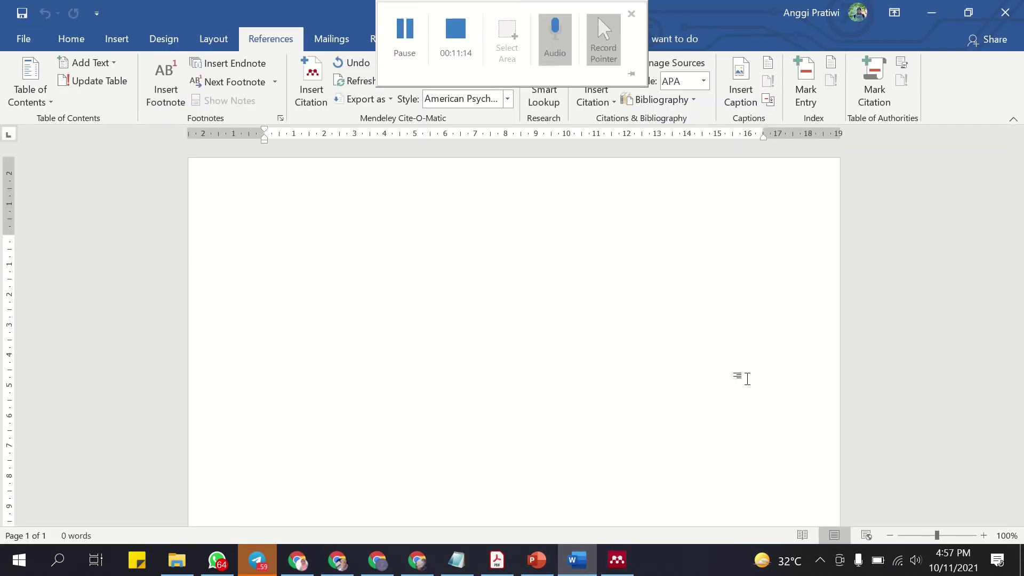
pyautogui.click(617, 560)
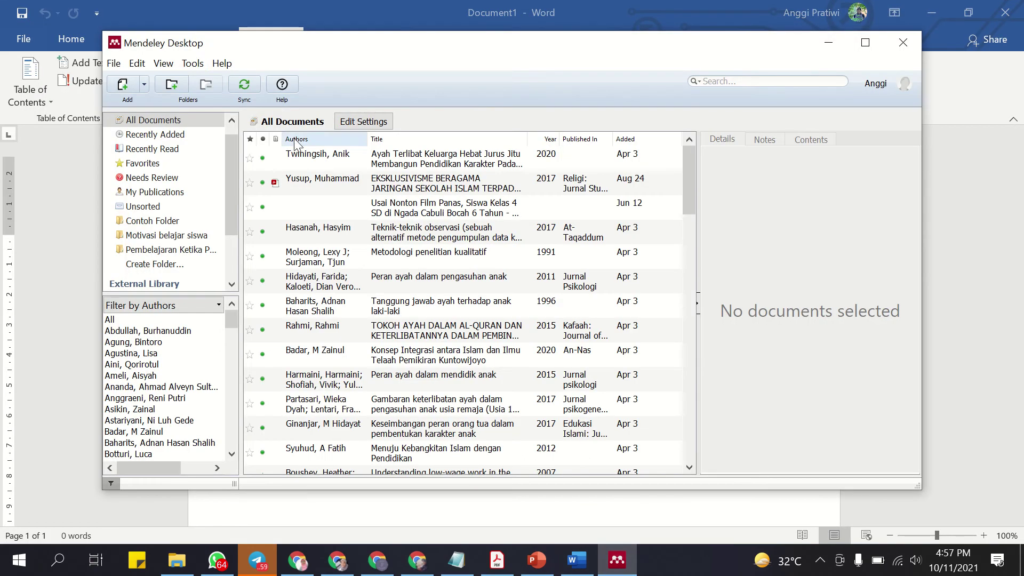
pyautogui.click(193, 64)
pyautogui.click(577, 560)
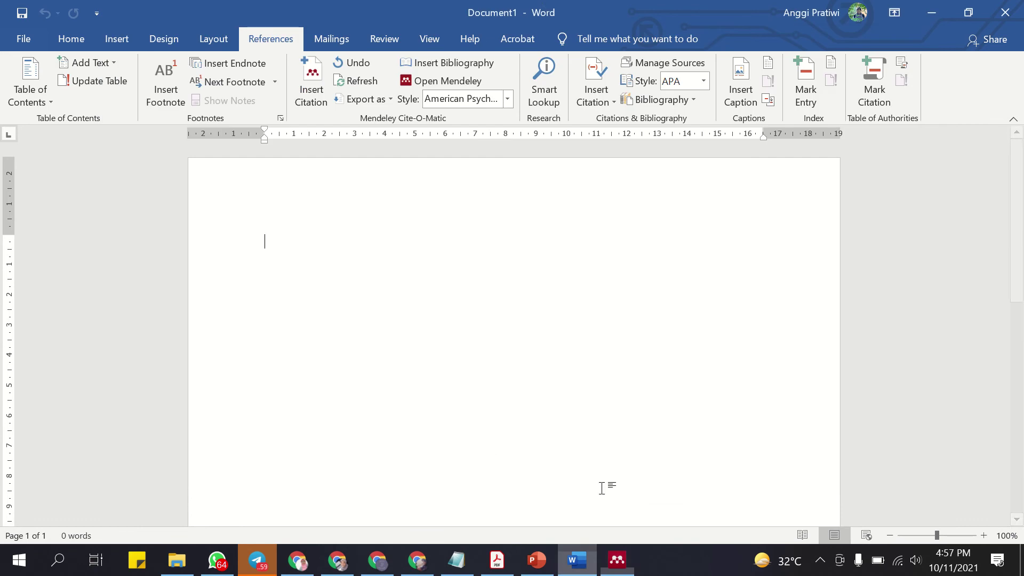
pyautogui.click(617, 560)
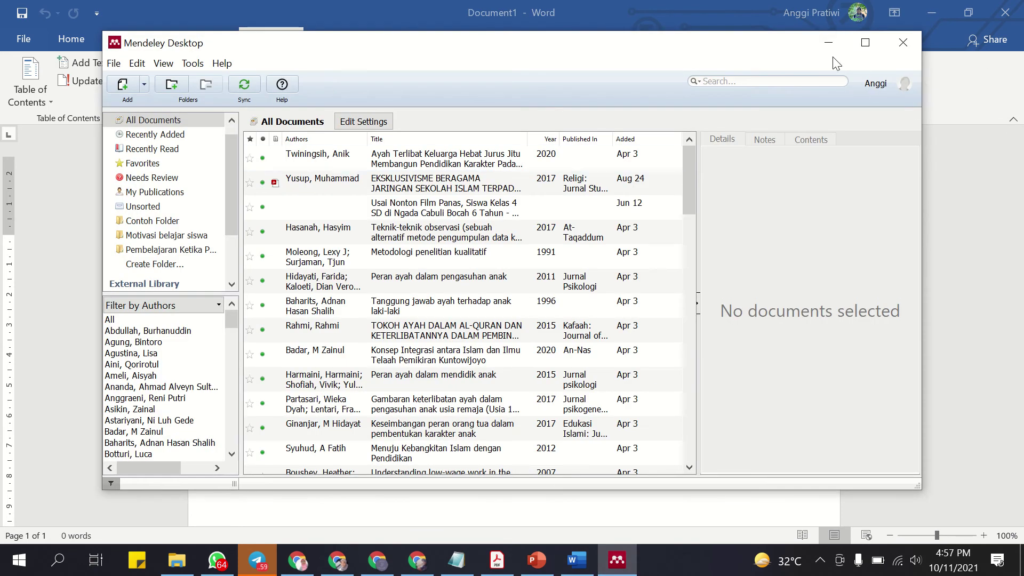
pyautogui.click(828, 42)
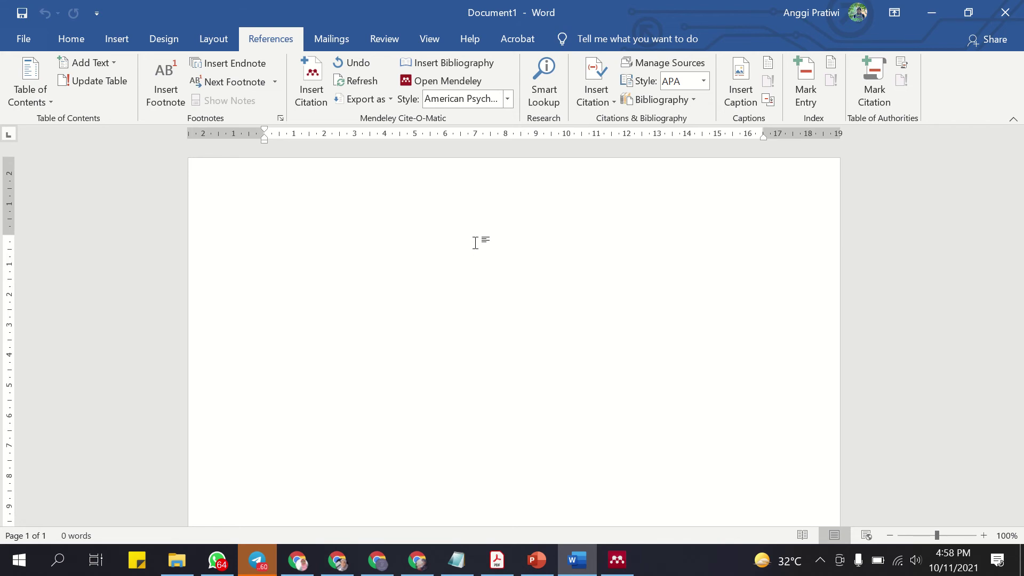
# Open 'Pres Realese Hari Batik Nasional' from the Downloads folder.
pyautogui.click(593, 563)
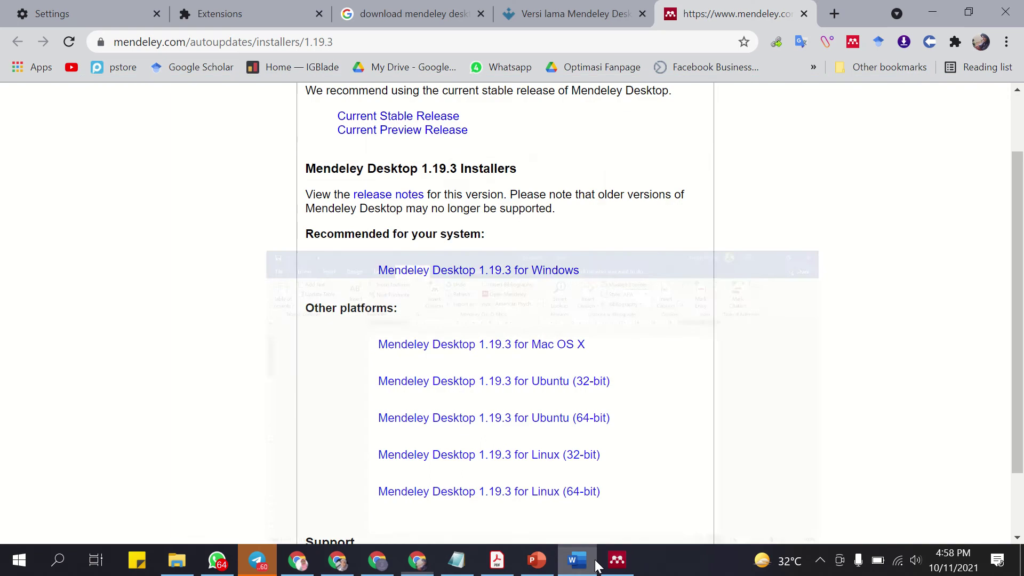
pyautogui.click(595, 563)
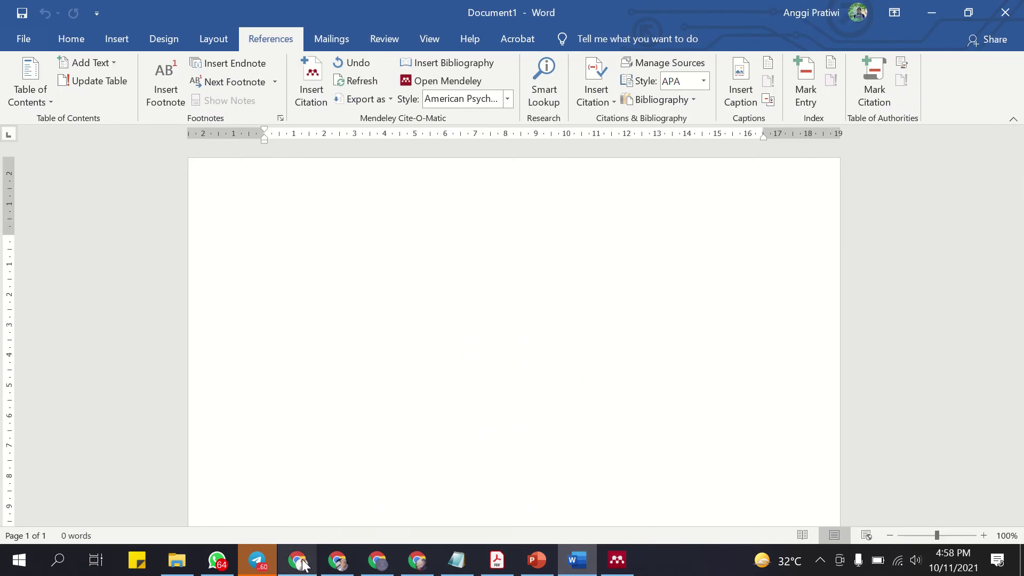
pyautogui.click(176, 560)
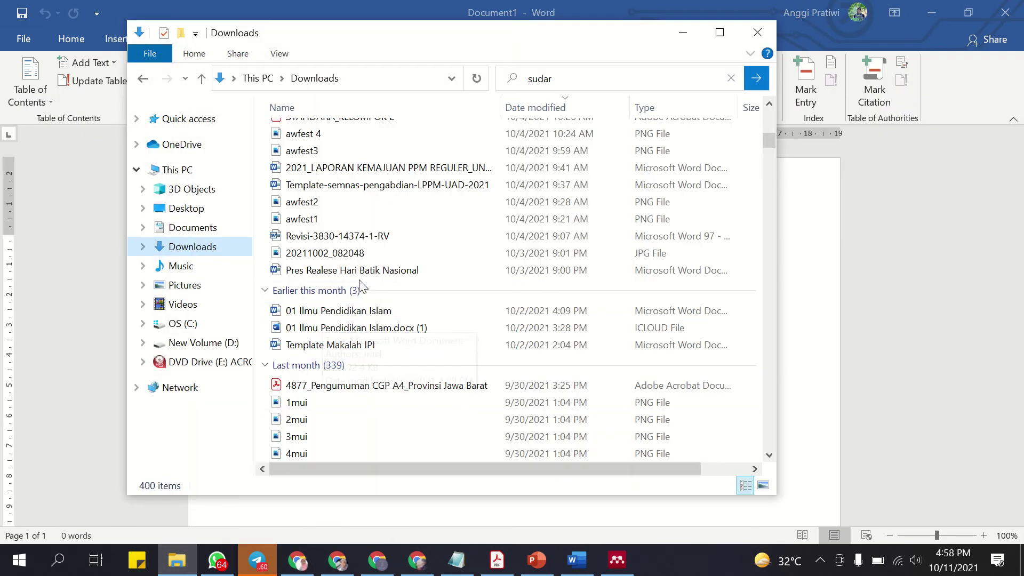
pyautogui.doubleClick(346, 271)
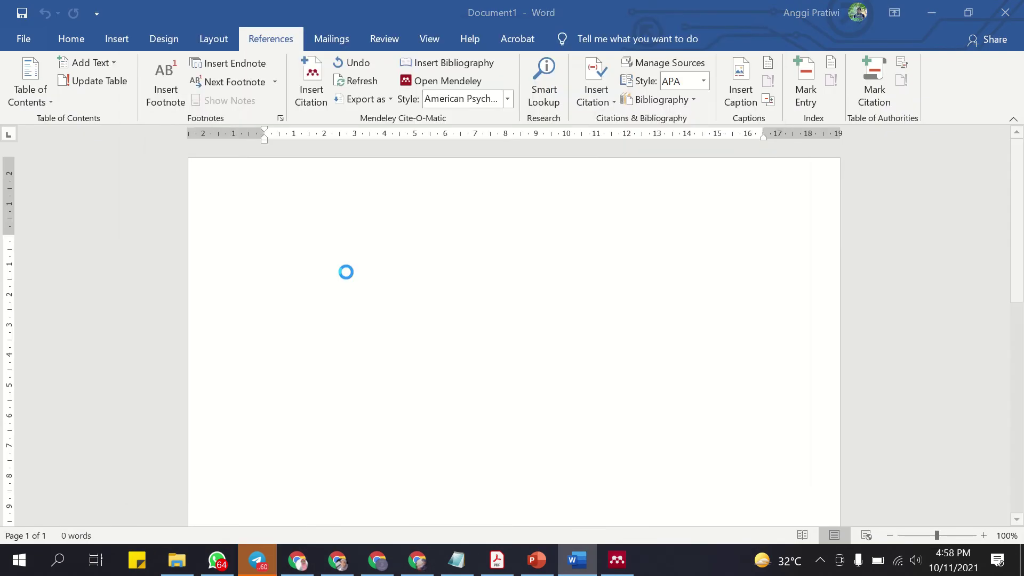
# Copy the 'Batik berasal…' paragraph from the press release.
pyautogui.scroll(-1, 264, 335)
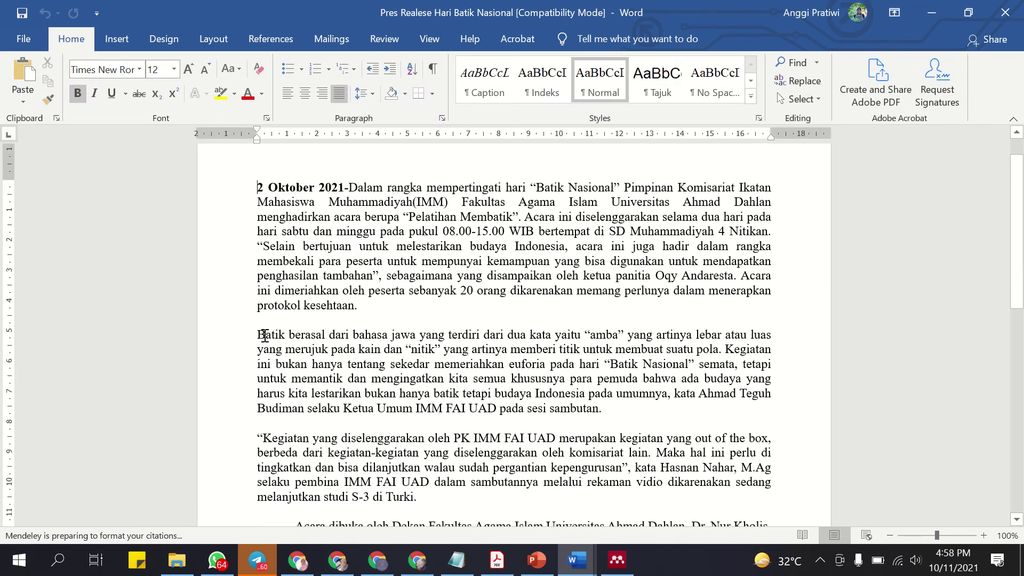
pyautogui.moveTo(264, 335); pyautogui.dragTo(593, 408)
pyautogui.rightClick(536, 385)
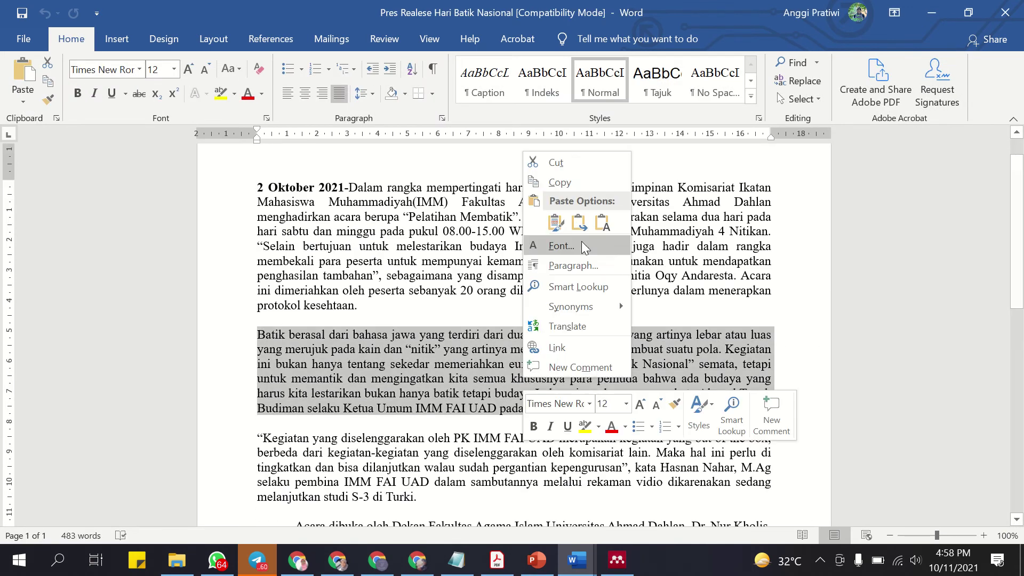
pyautogui.click(559, 182)
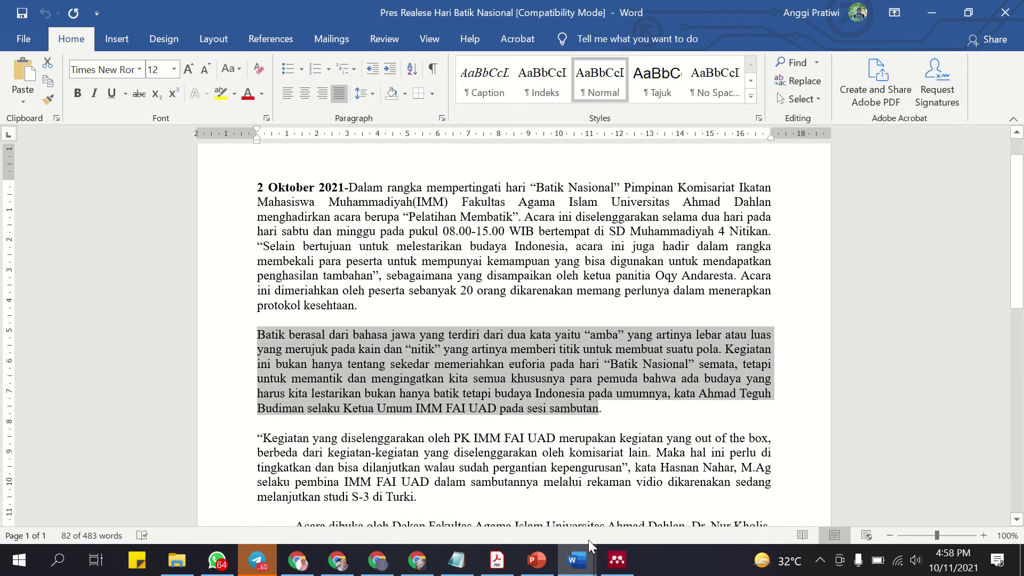
# Paste the paragraph as plain text into Document1 and end it with a period.
pyautogui.moveTo(576, 559)
pyautogui.click(491, 483)
pyautogui.rightClick(305, 261)
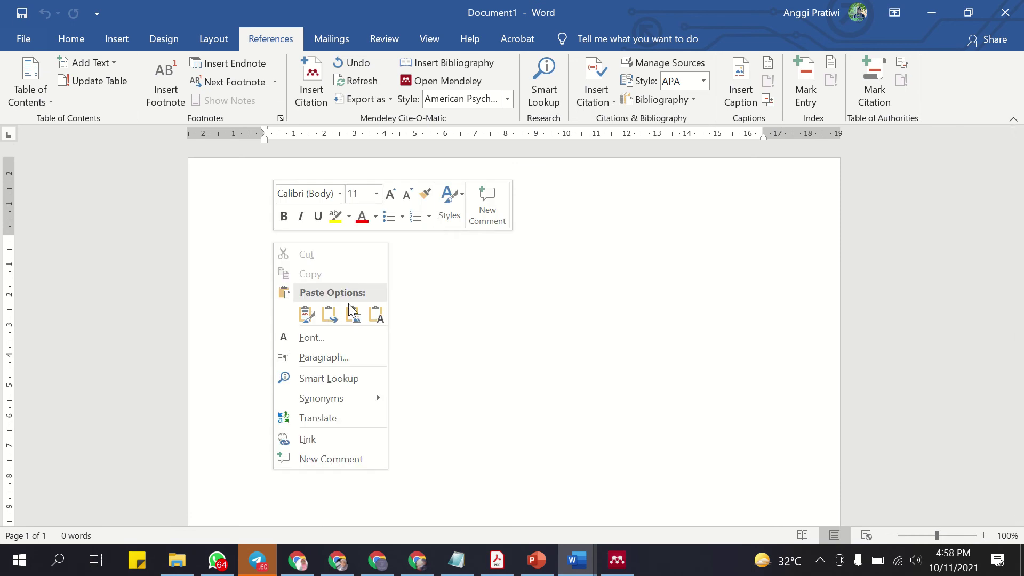
pyautogui.click(375, 314)
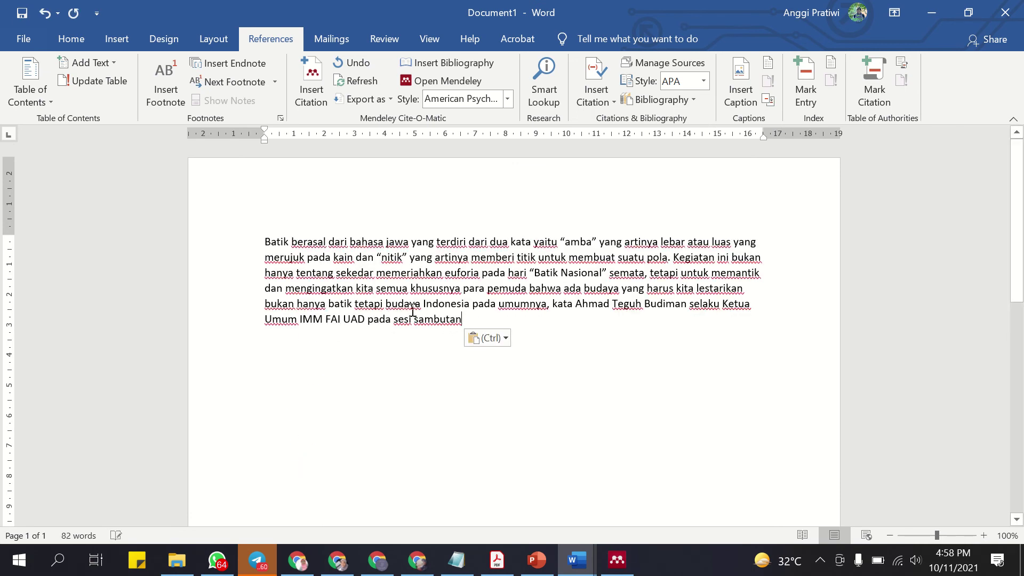
pyautogui.write('.')
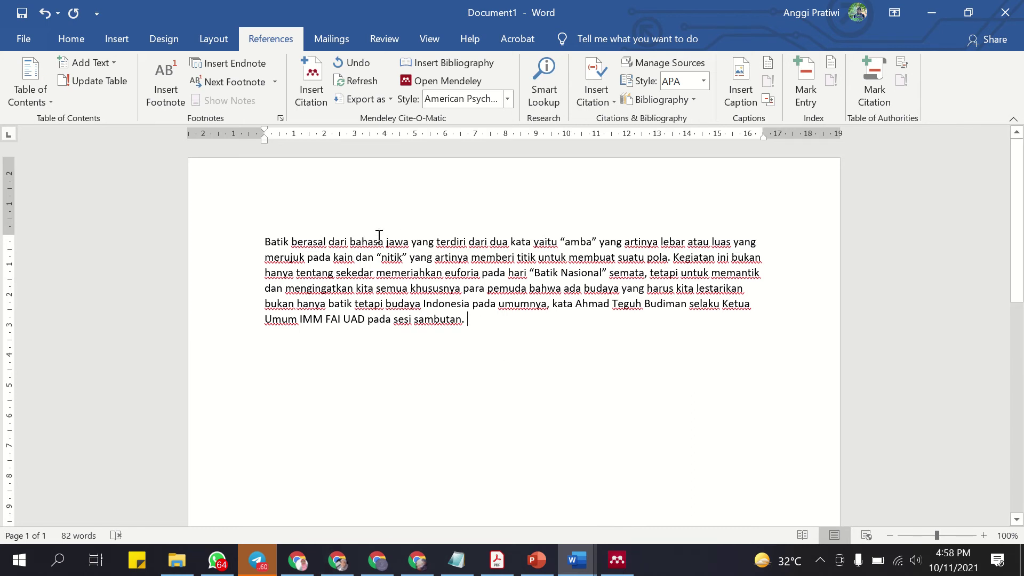
pyautogui.moveTo(272, 246); pyautogui.dragTo(597, 237)
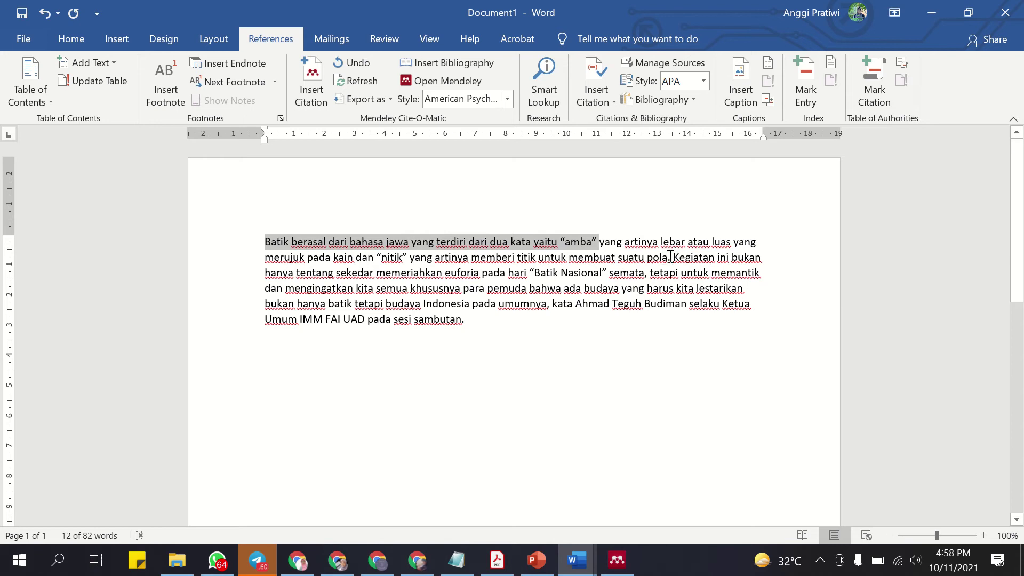
pyautogui.click(671, 257)
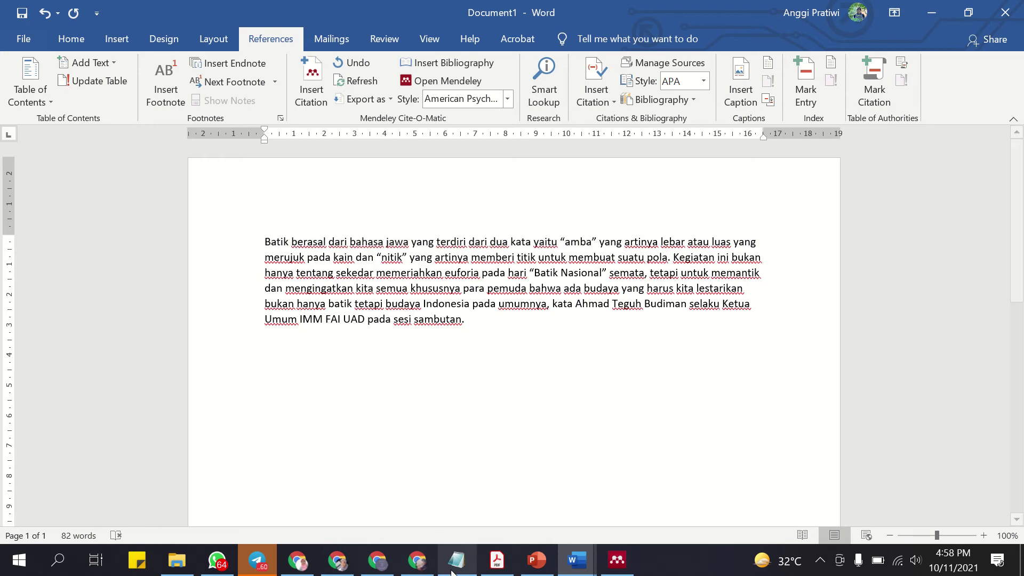
# Open Google Scholar in a new Chrome tab.
pyautogui.click(352, 561)
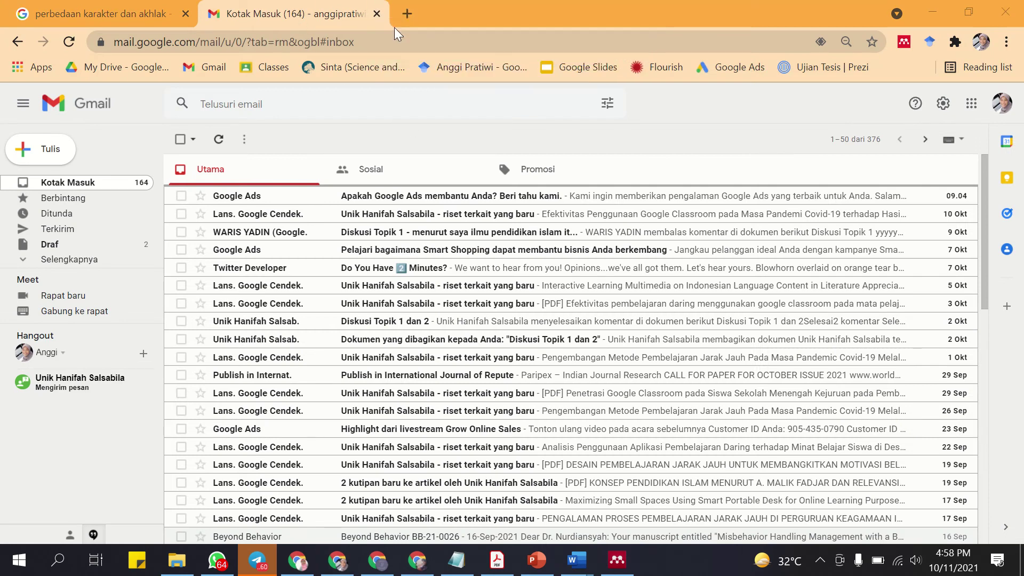
pyautogui.click(407, 13)
pyautogui.write('schol')
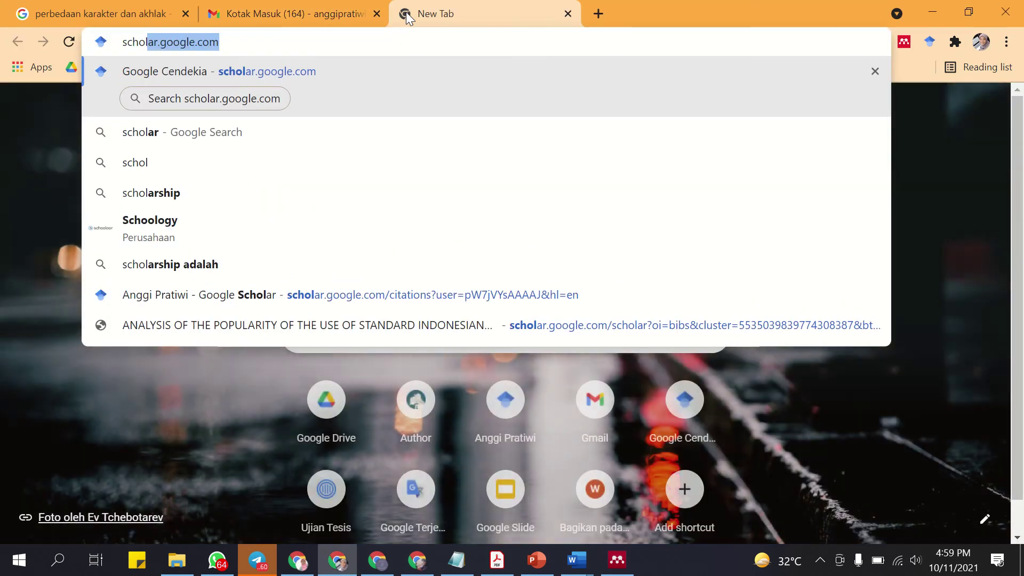
pyautogui.press('Return')
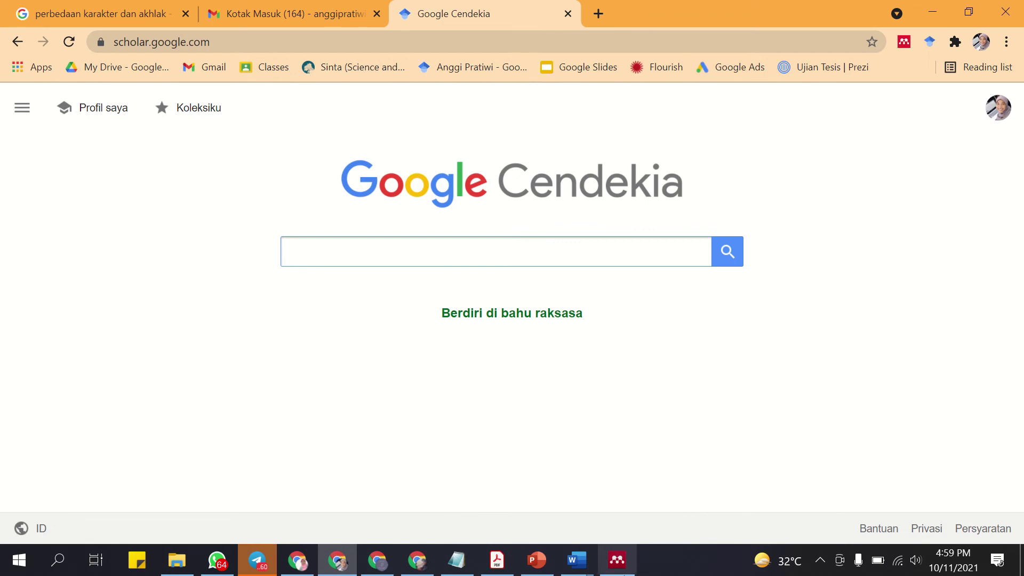
# Return to Word's Document1 with the batik paragraph.
pyautogui.click(618, 560)
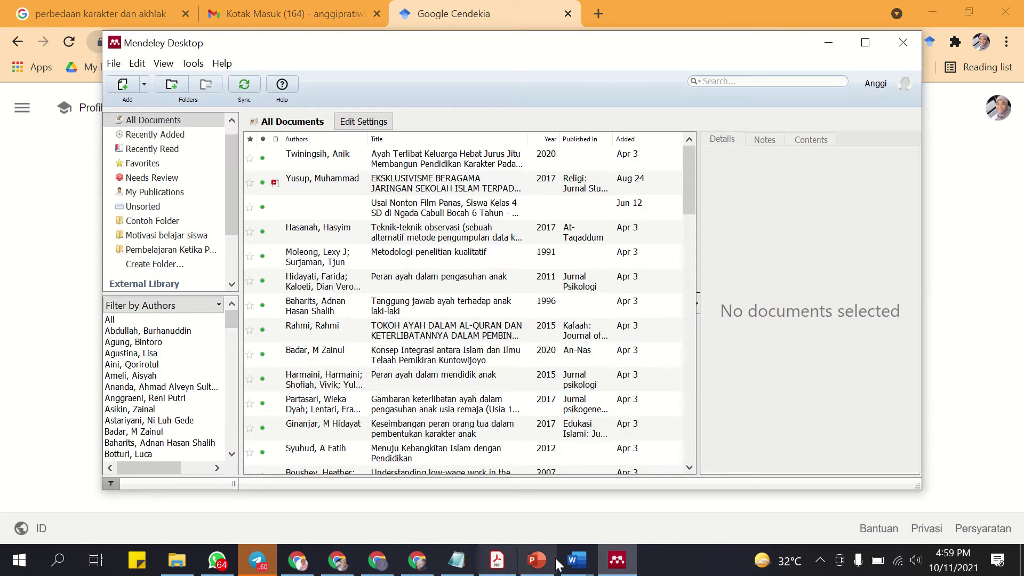
pyautogui.click(577, 559)
pyautogui.click(486, 462)
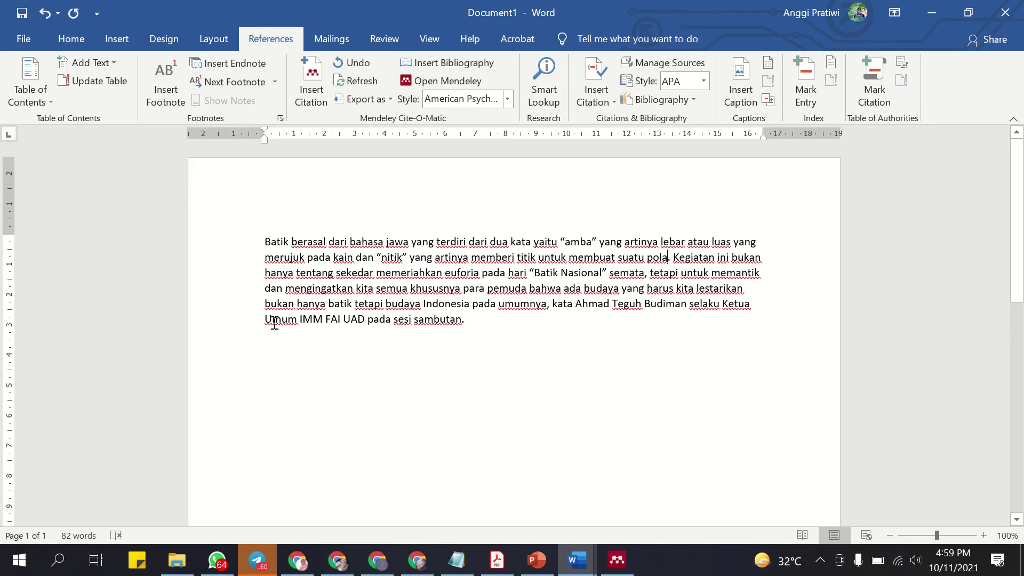
# Insert a Mendeley citation for the batik paragraph and use Go To Mendeley to open the library.
pyautogui.moveTo(272, 246); pyautogui.dragTo(667, 257)
pyautogui.click(606, 393)
pyautogui.click(312, 95)
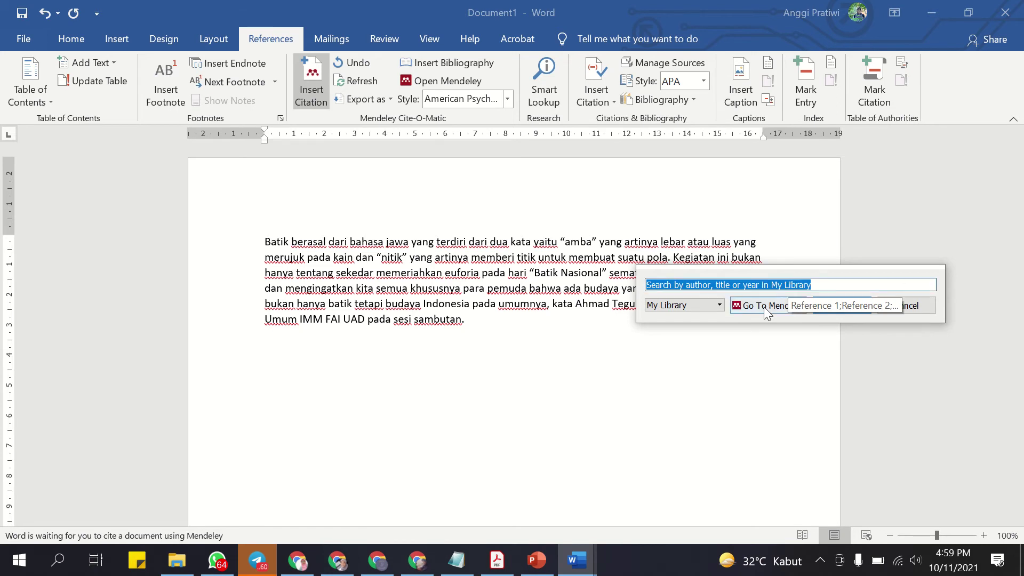
pyautogui.click(764, 307)
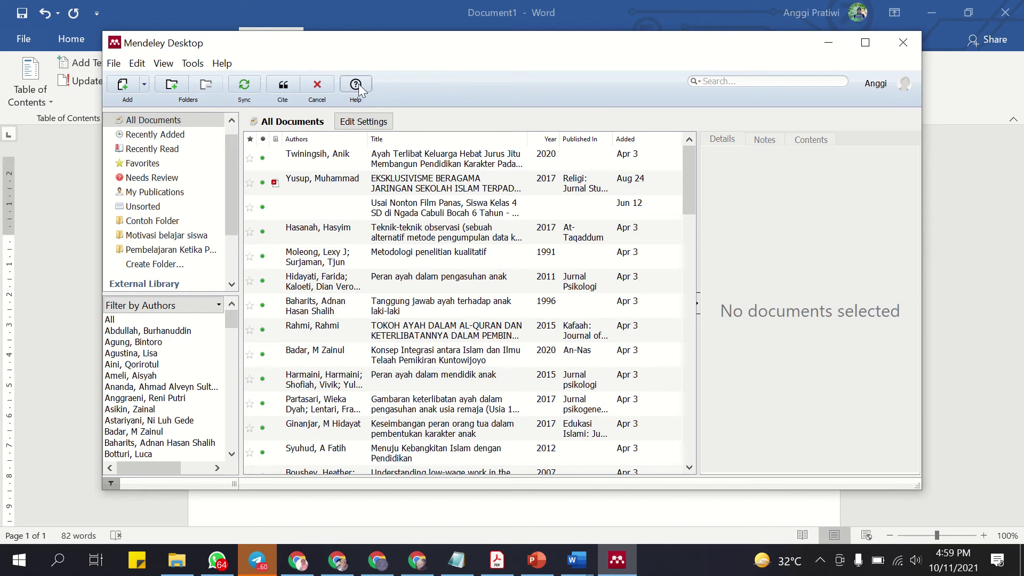
# Choose Add Entry Manually from Mendeley's Add dropdown to get a blank New Document form.
pyautogui.click(145, 84)
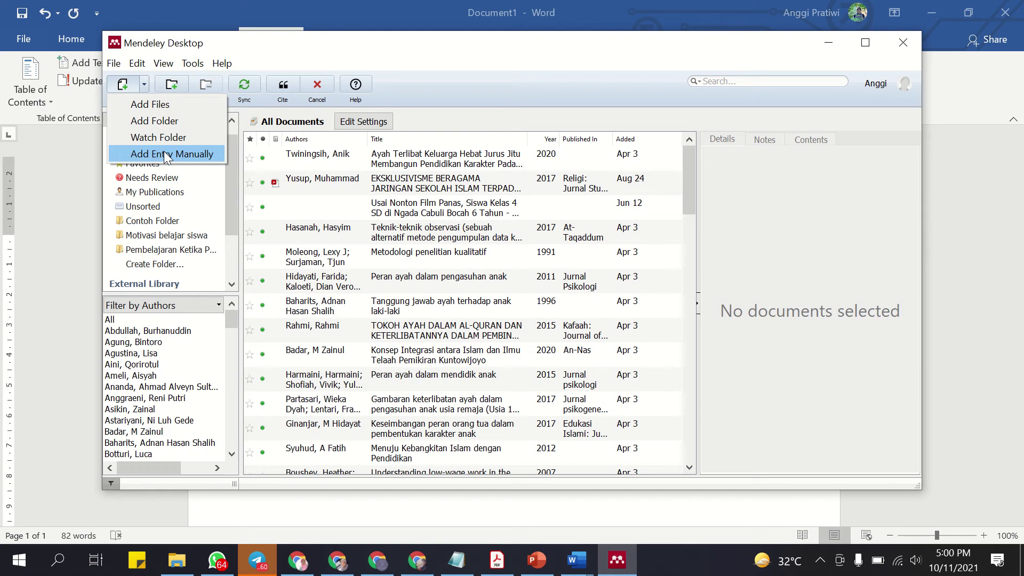
pyautogui.click(471, 524)
pyautogui.click(471, 524)
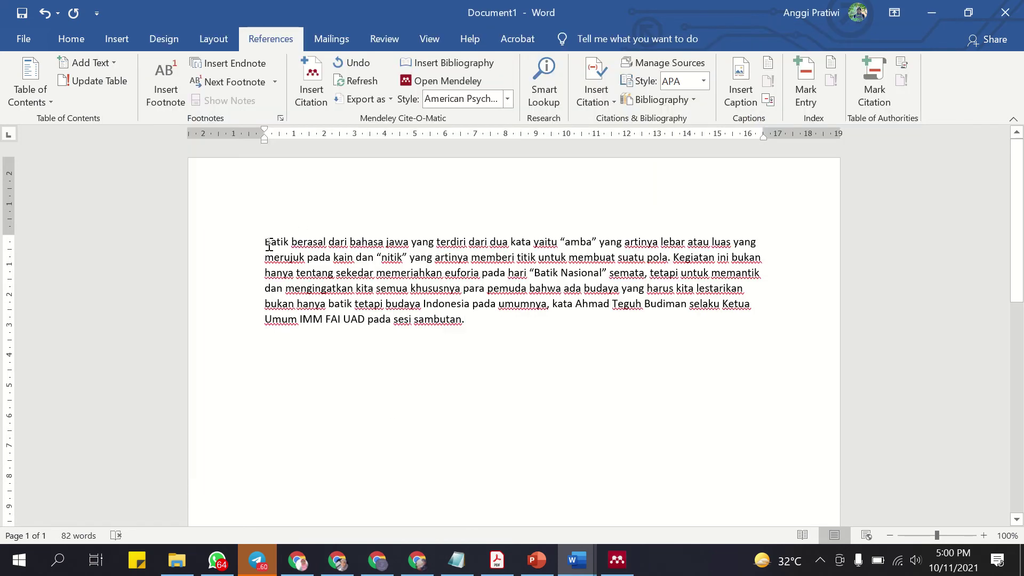
pyautogui.moveTo(267, 242); pyautogui.dragTo(659, 259)
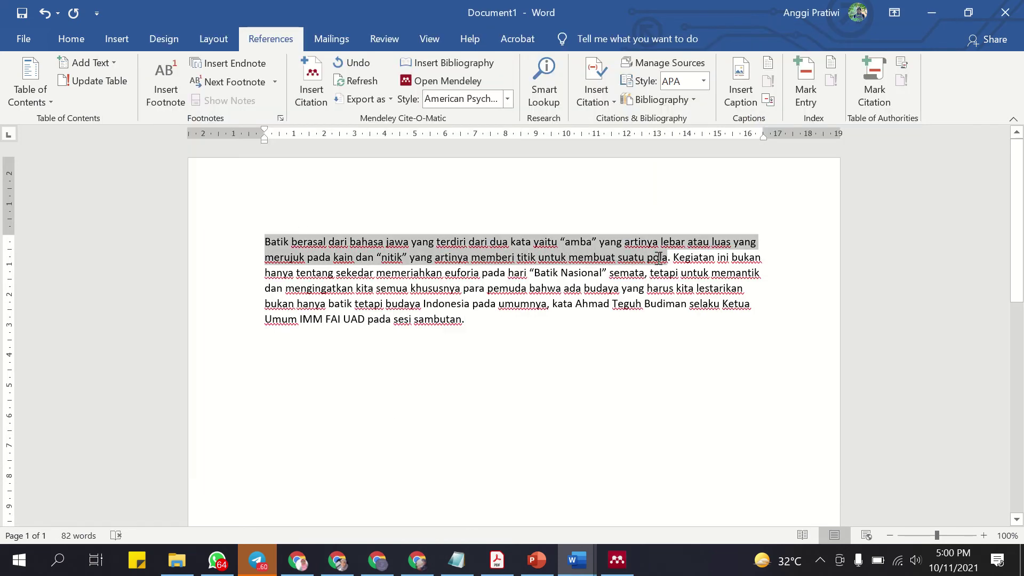
pyautogui.click(612, 570)
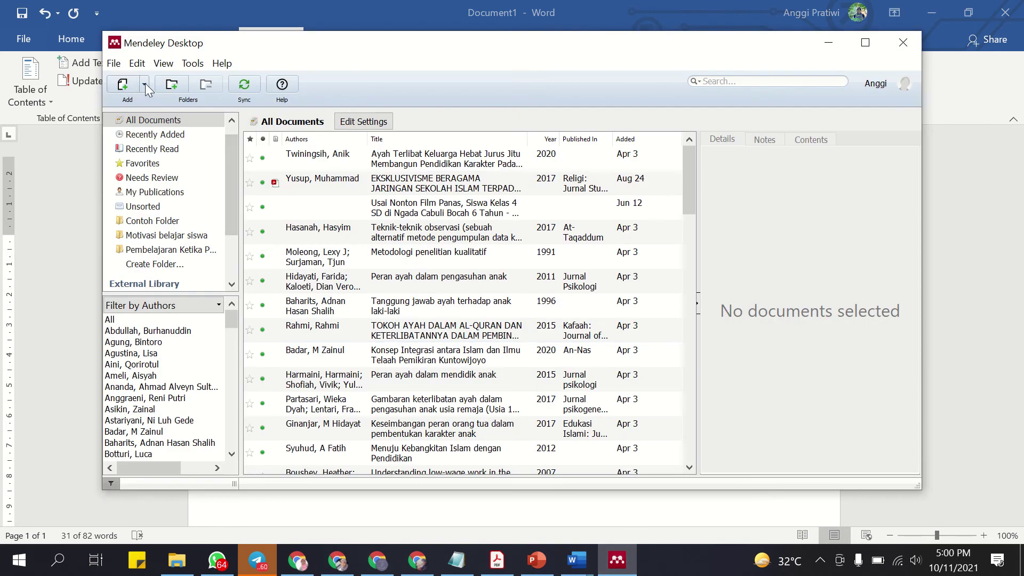
pyautogui.click(145, 85)
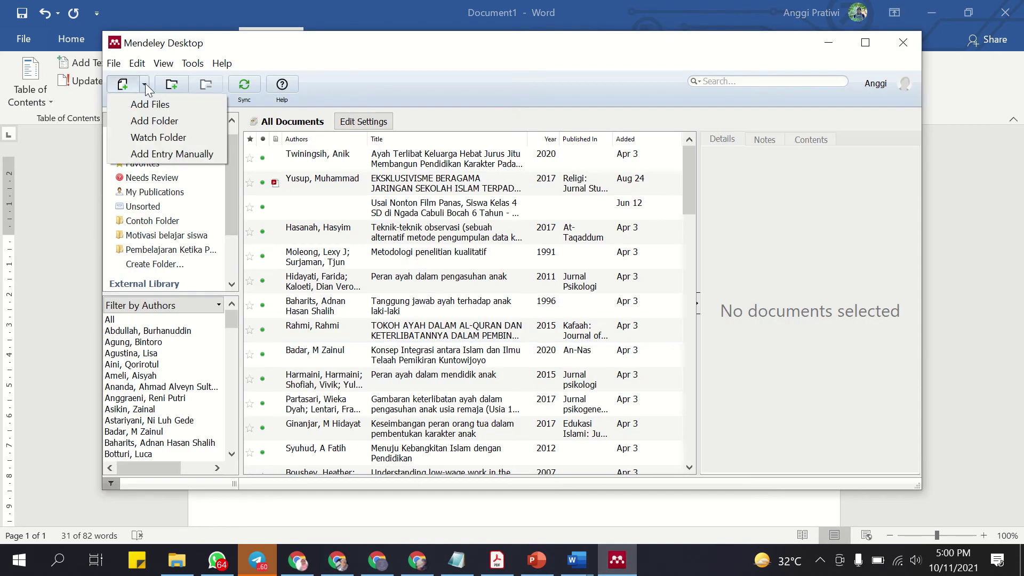
pyautogui.click(163, 154)
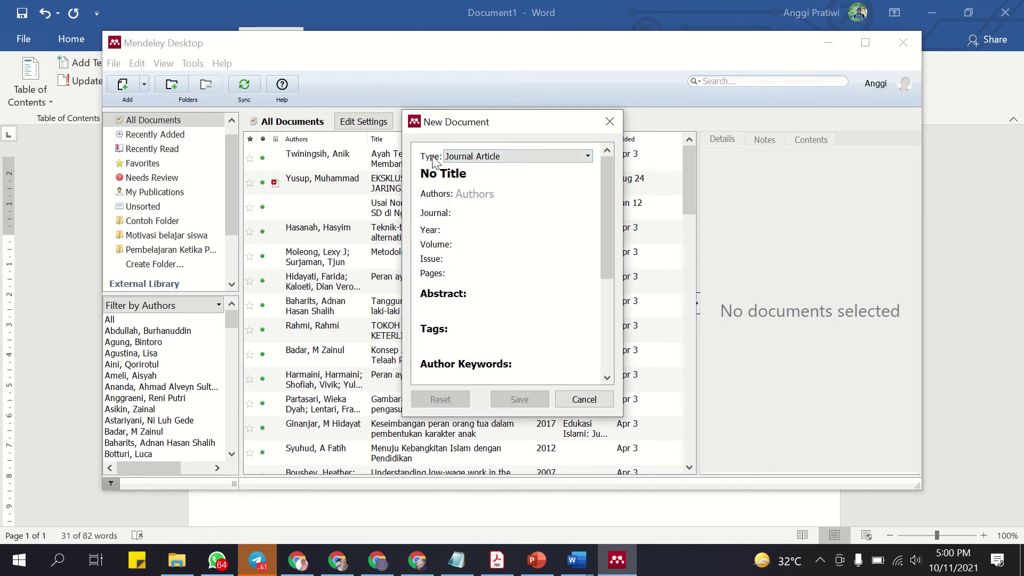
pyautogui.click(575, 162)
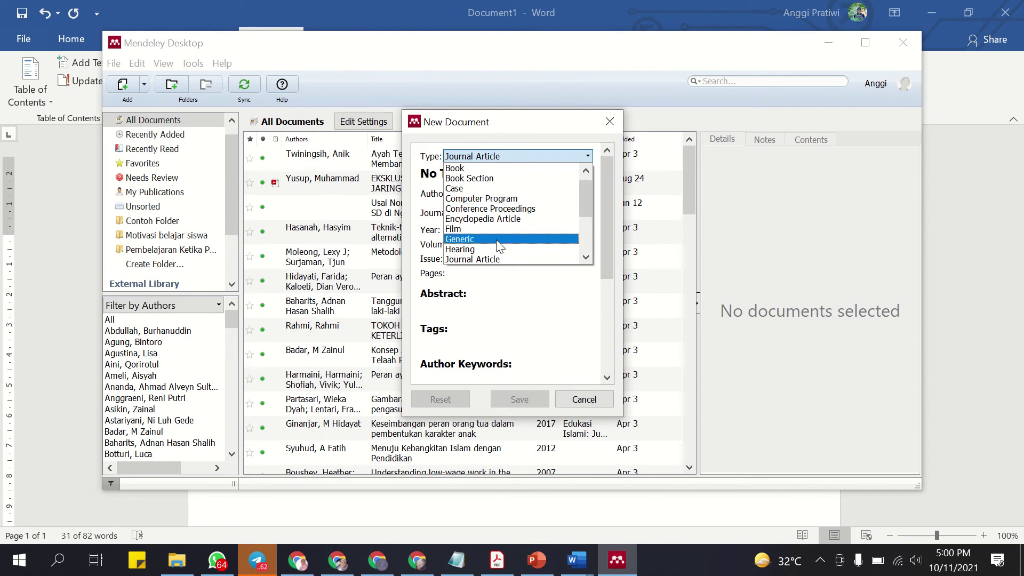
pyautogui.scroll(-1, 498, 252)
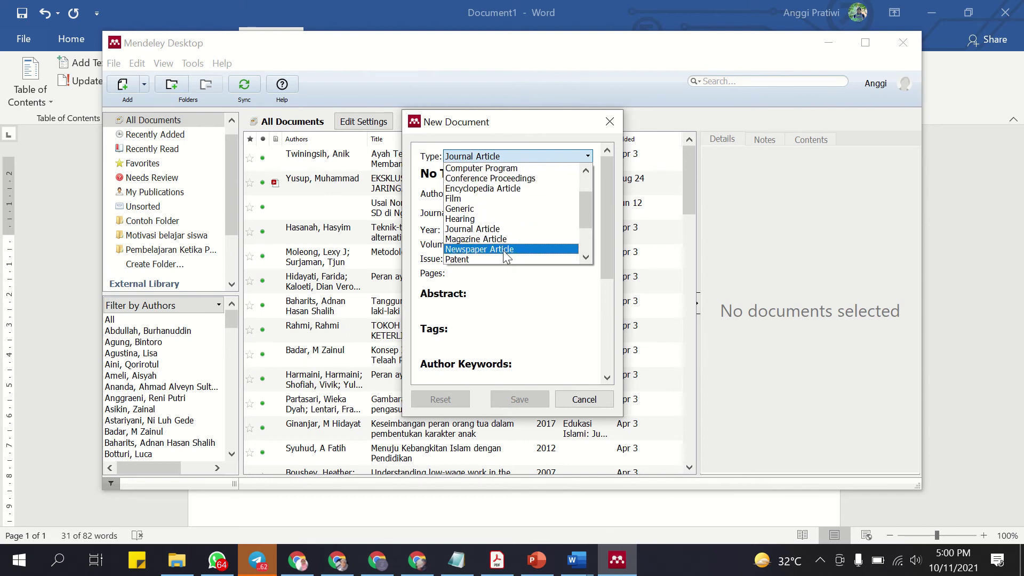
pyautogui.scroll(-1, 499, 251)
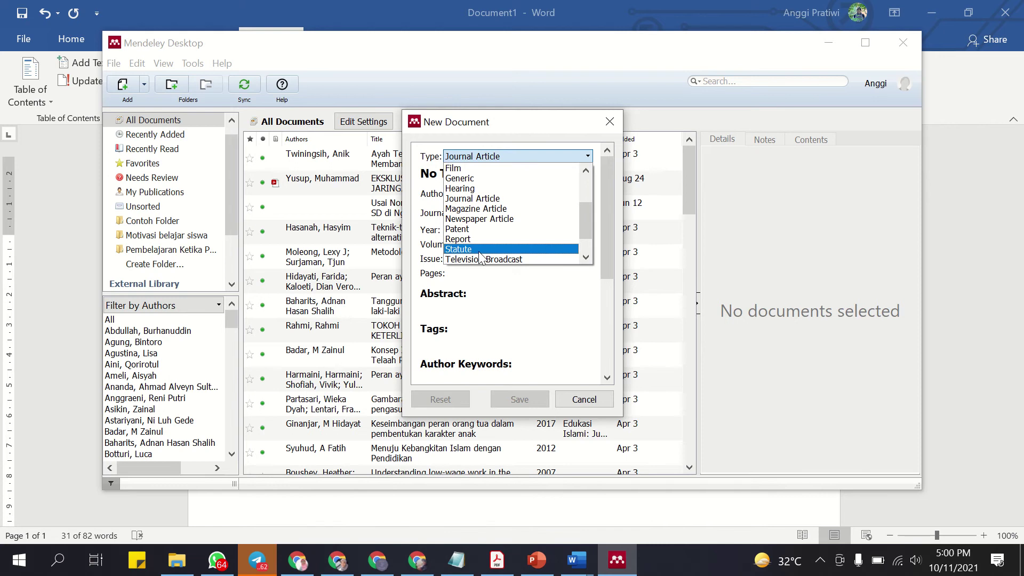
pyautogui.scroll(-1, 478, 251)
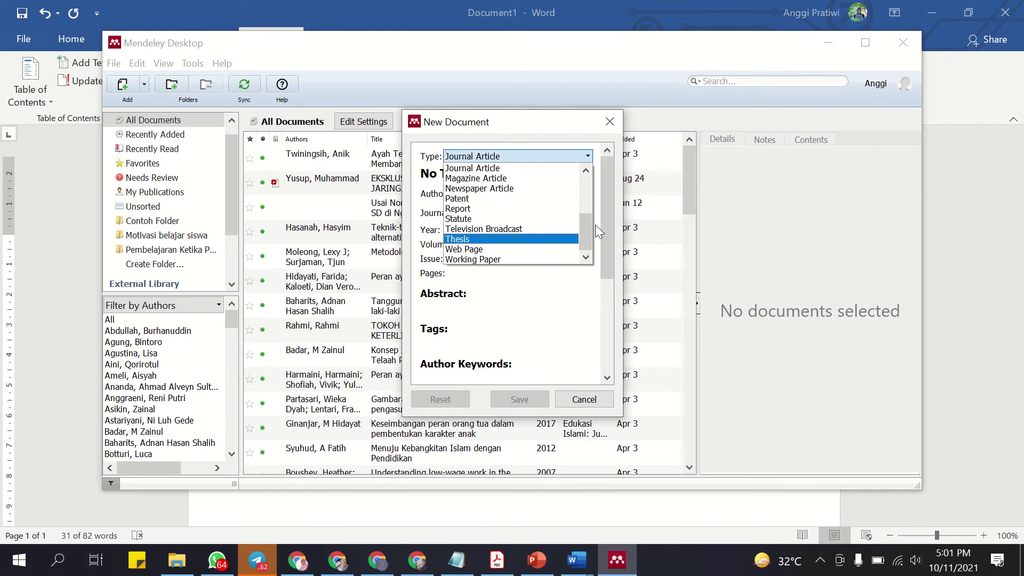
pyautogui.scroll(4, 512, 213)
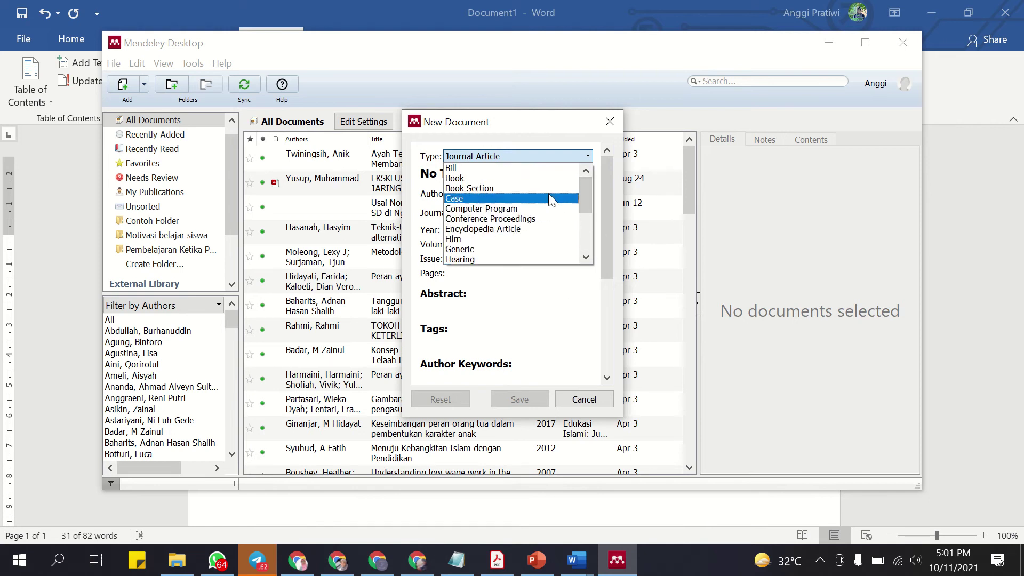
pyautogui.moveTo(584, 188); pyautogui.dragTo(556, 161)
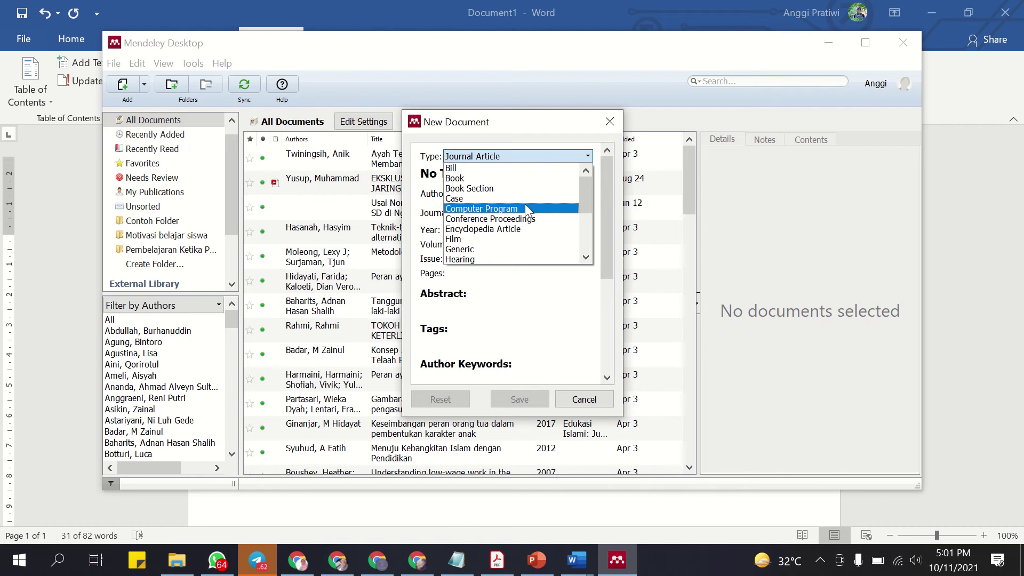
pyautogui.scroll(-2, 517, 219)
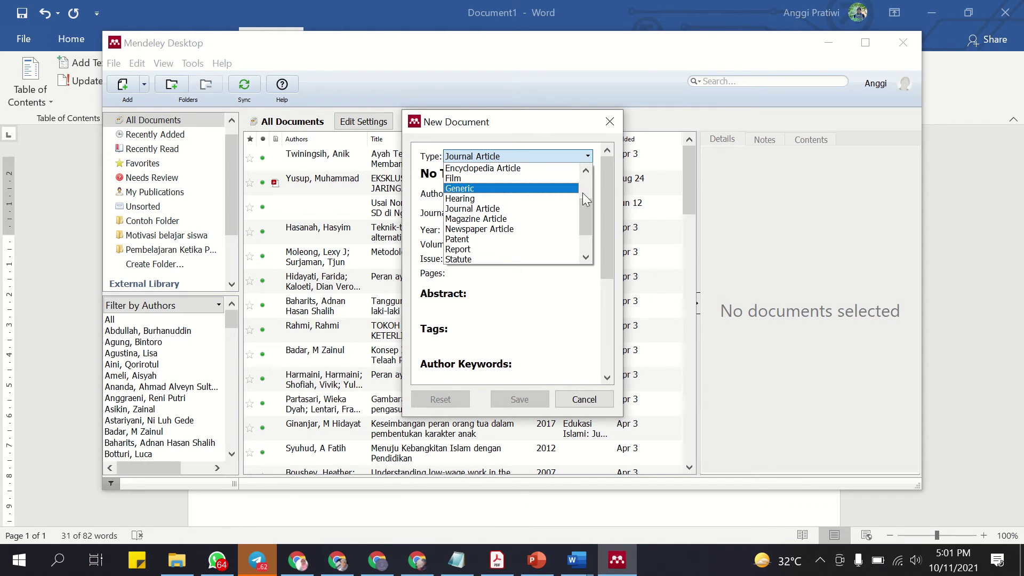
pyautogui.moveTo(587, 214); pyautogui.dragTo(583, 195)
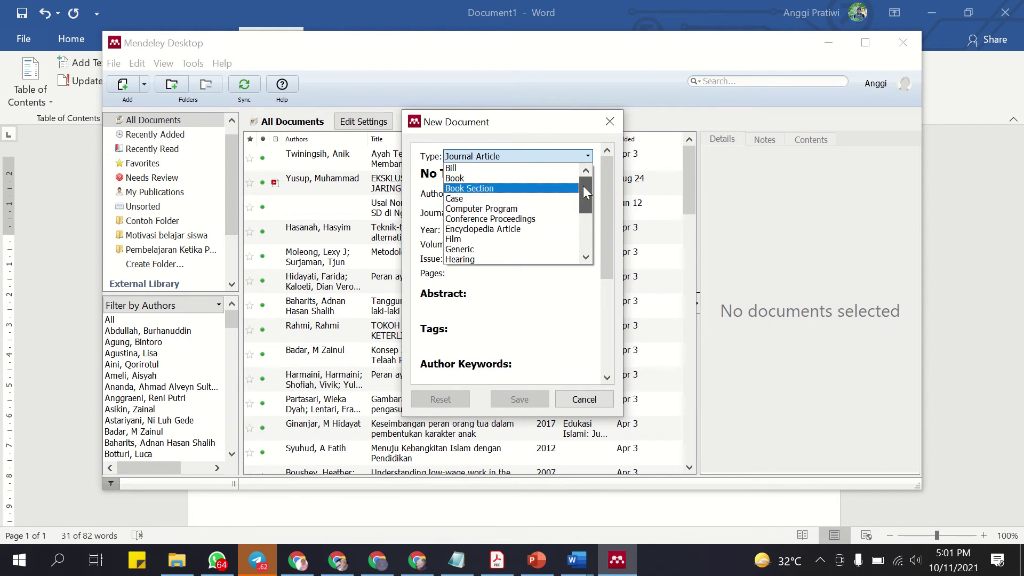
# Keep Journal Article and title the entry 'Batik dan Pendidikan Islam Indonesia'.
pyautogui.click(535, 157)
pyautogui.click(516, 197)
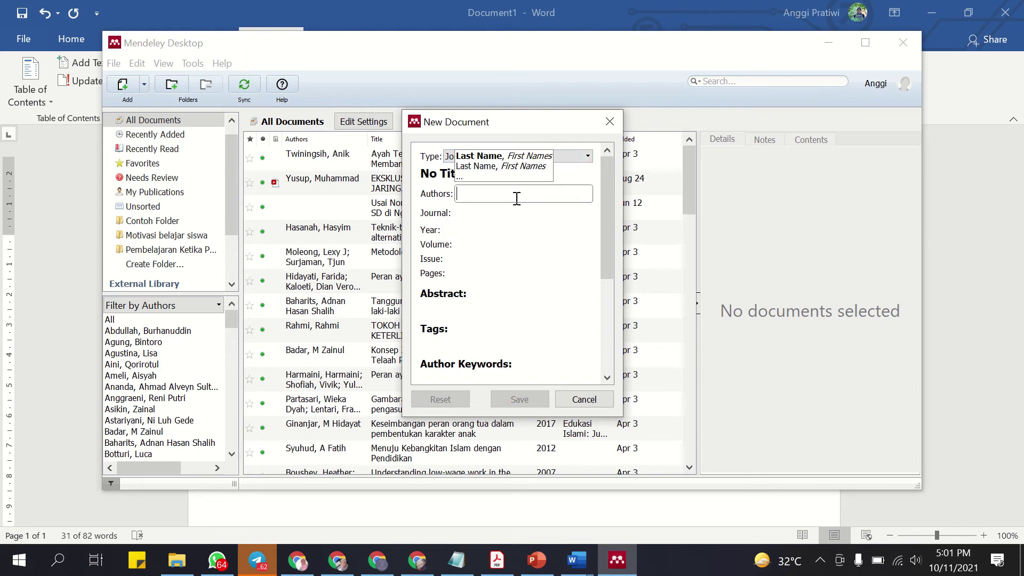
pyautogui.click(448, 176)
pyautogui.moveTo(477, 172); pyautogui.dragTo(371, 180)
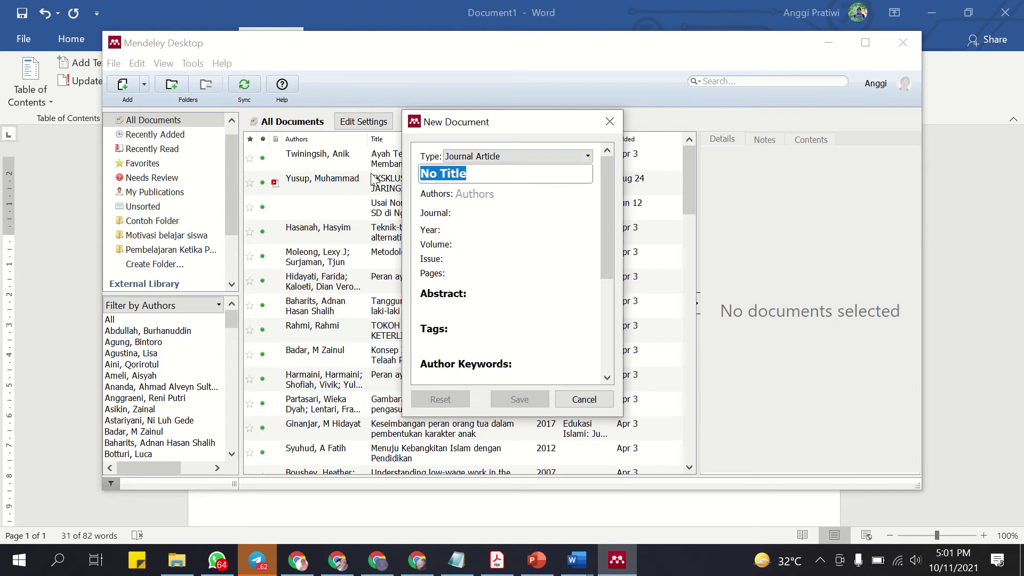
pyautogui.write('Bati')
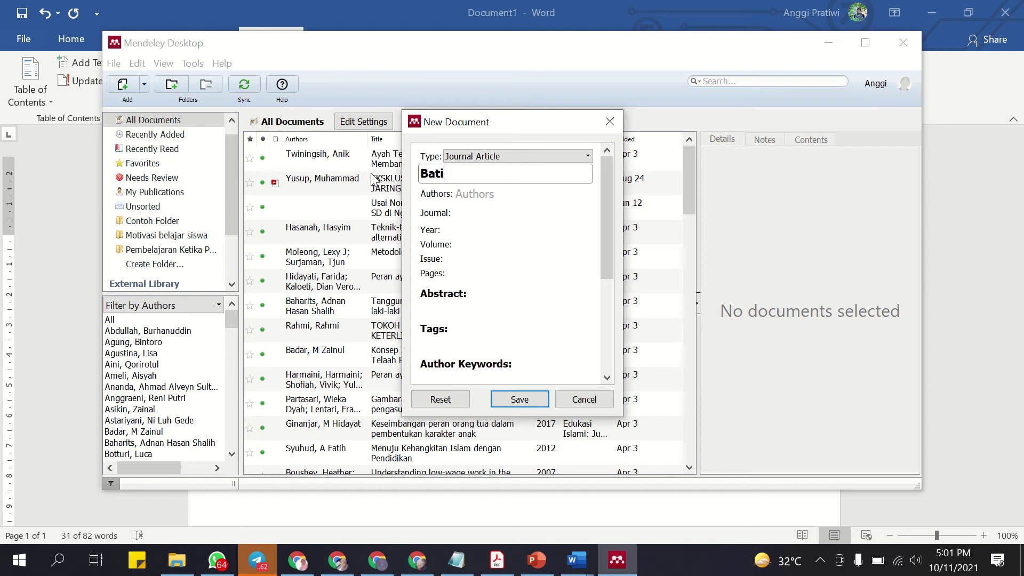
pyautogui.write('k dan Pendidikan Islam Idnon')
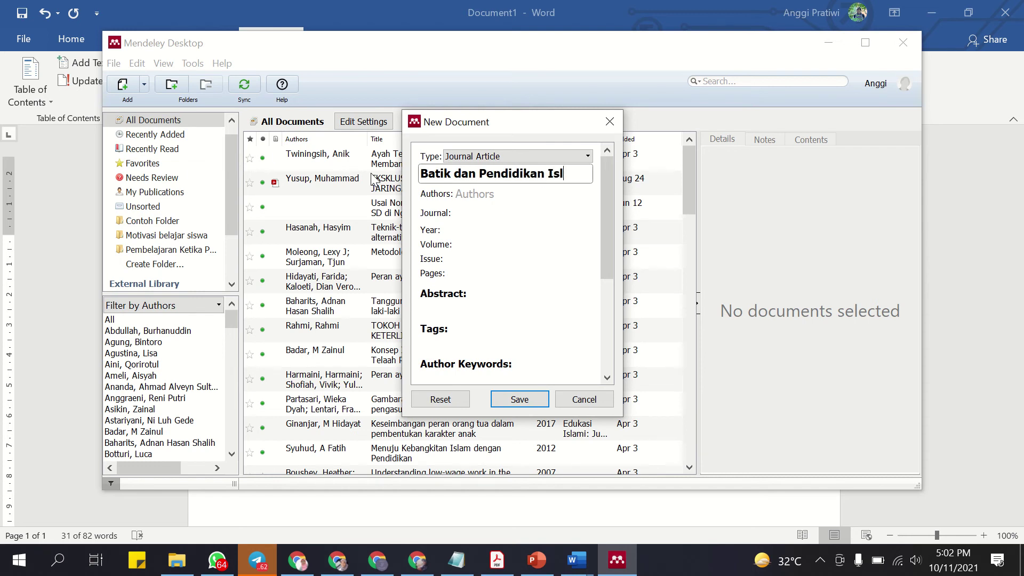
pyautogui.press('BackSpace')
pyautogui.press('BackSpace')
pyautogui.press('BackSpace')
pyautogui.press('BackSpace')
pyautogui.write('ndi')
pyautogui.press('BackSpace')
pyautogui.write('onesia')
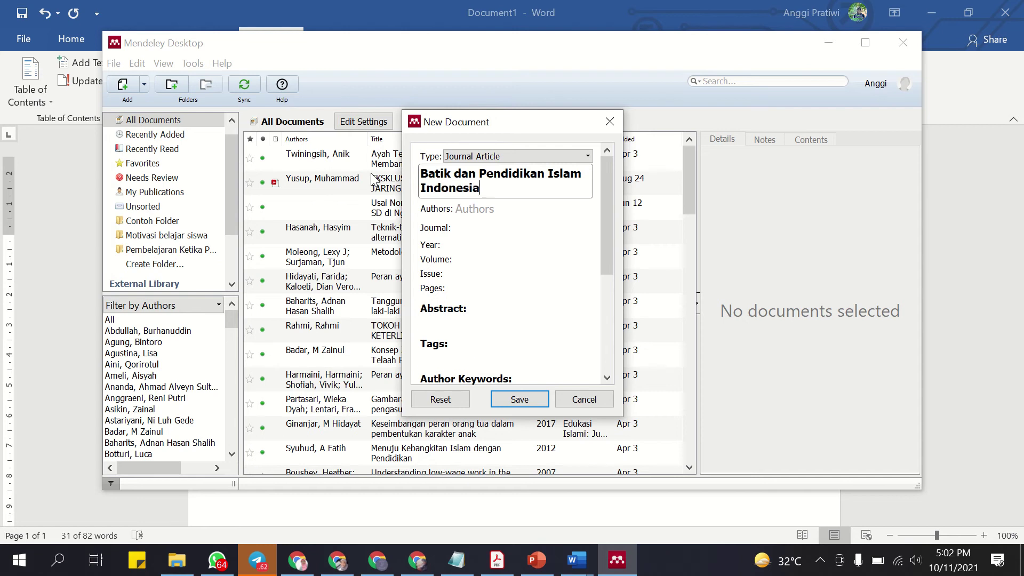
# Enter the author's name and the journal 'Jurnal Pendidikan Islam'.
pyautogui.click(481, 210)
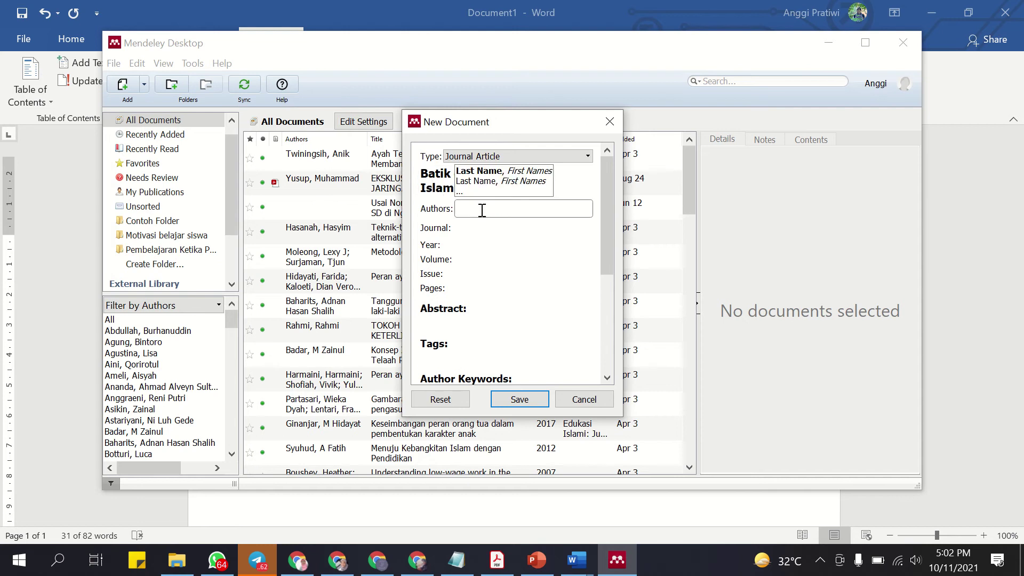
pyautogui.write('Unik Hanif')
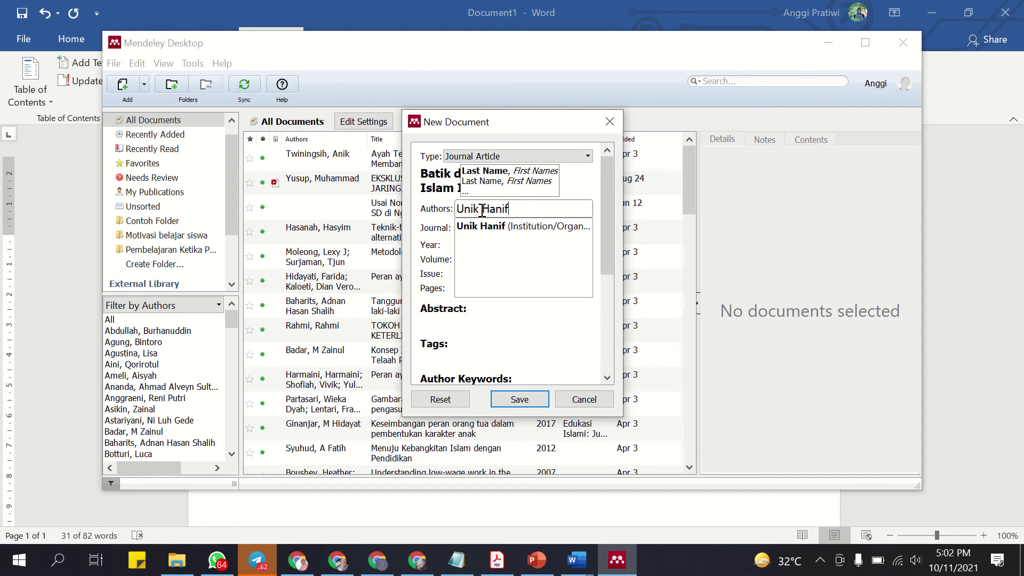
pyautogui.write('ah Salsabi')
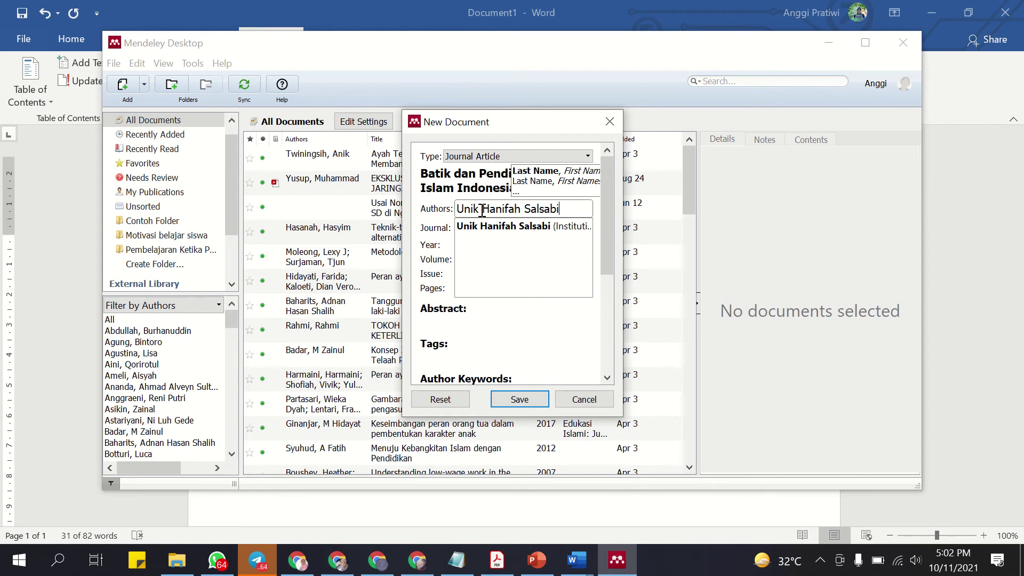
pyautogui.write('la')
pyautogui.click(485, 341)
pyautogui.click(475, 235)
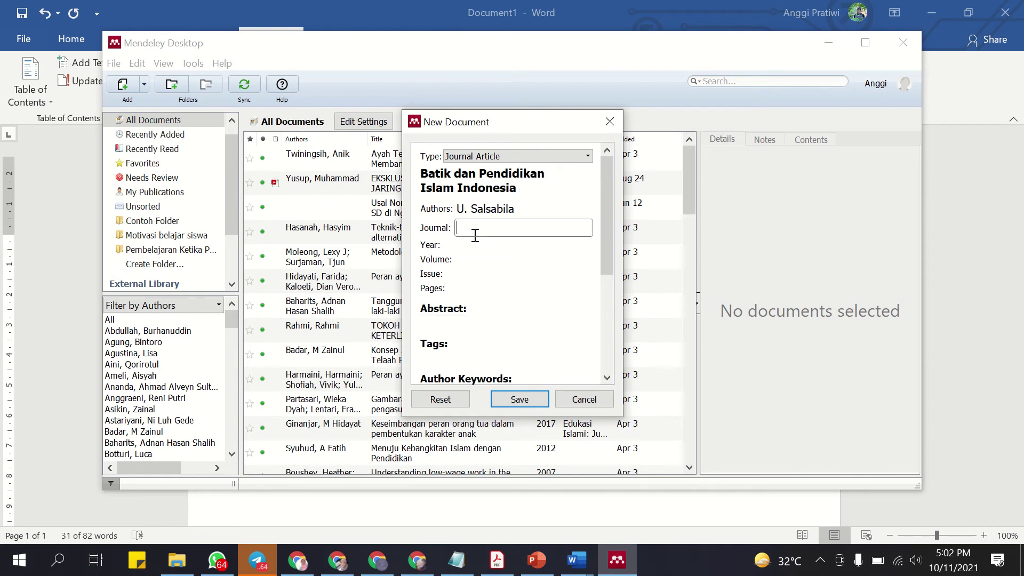
pyautogui.write('Jurnal Pendidikan Islam')
# Fill in year 2021, volume 2, issue 1 and pages 103-104.
pyautogui.click(471, 249)
pyautogui.write('2021')
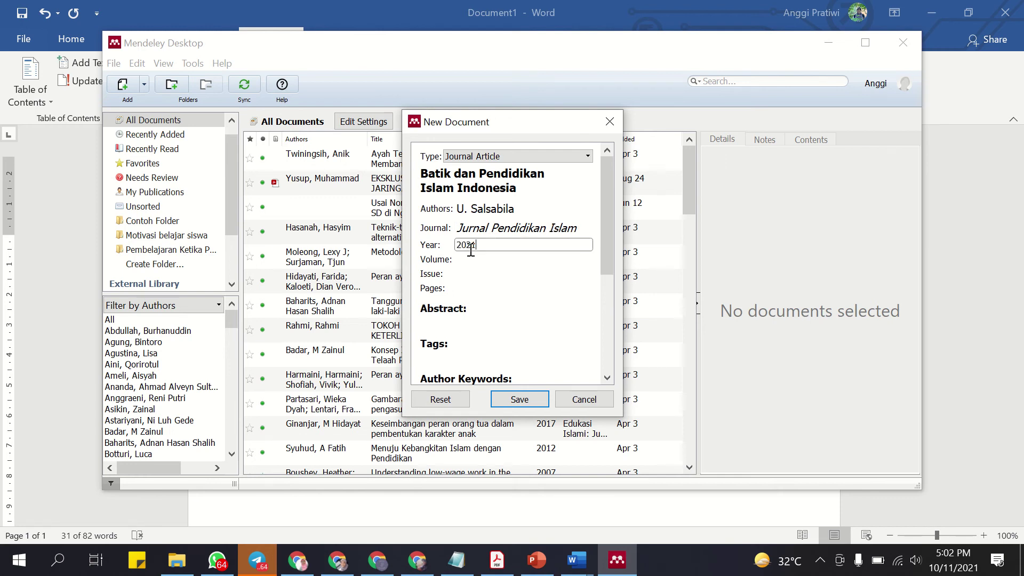
pyautogui.click(473, 258)
pyautogui.write('2')
pyautogui.click(475, 269)
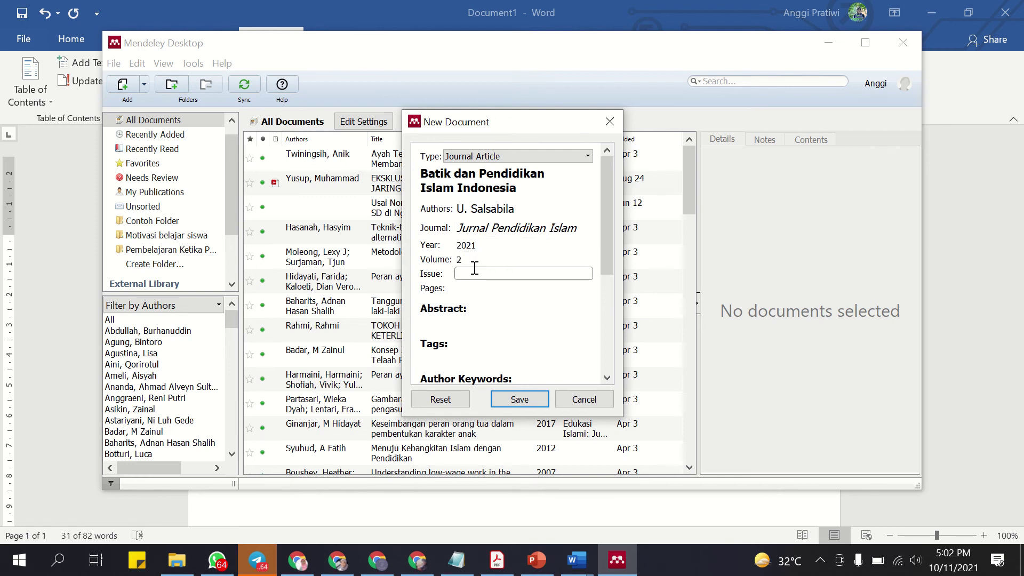
pyautogui.click(475, 288)
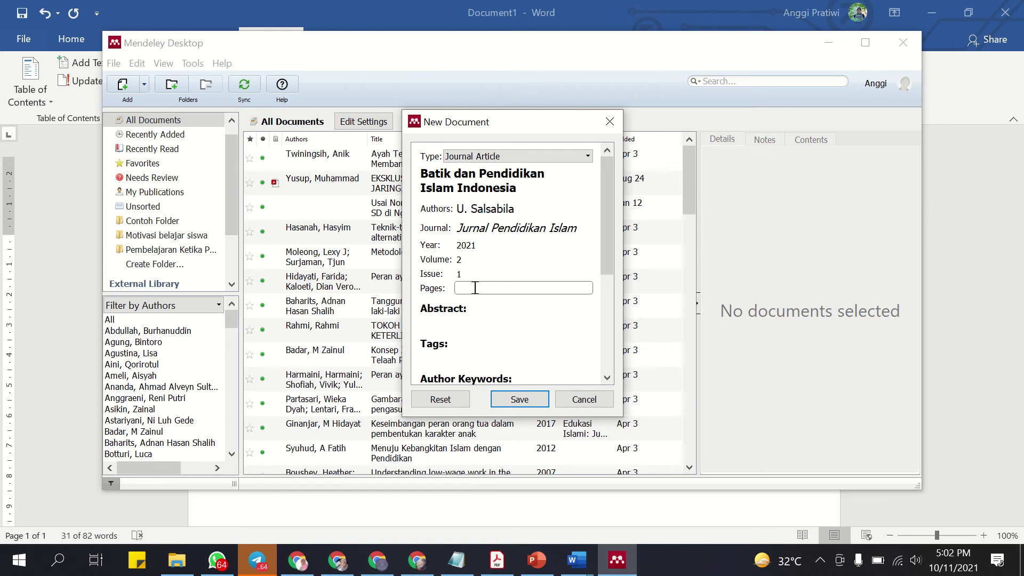
pyautogui.write('103-104')
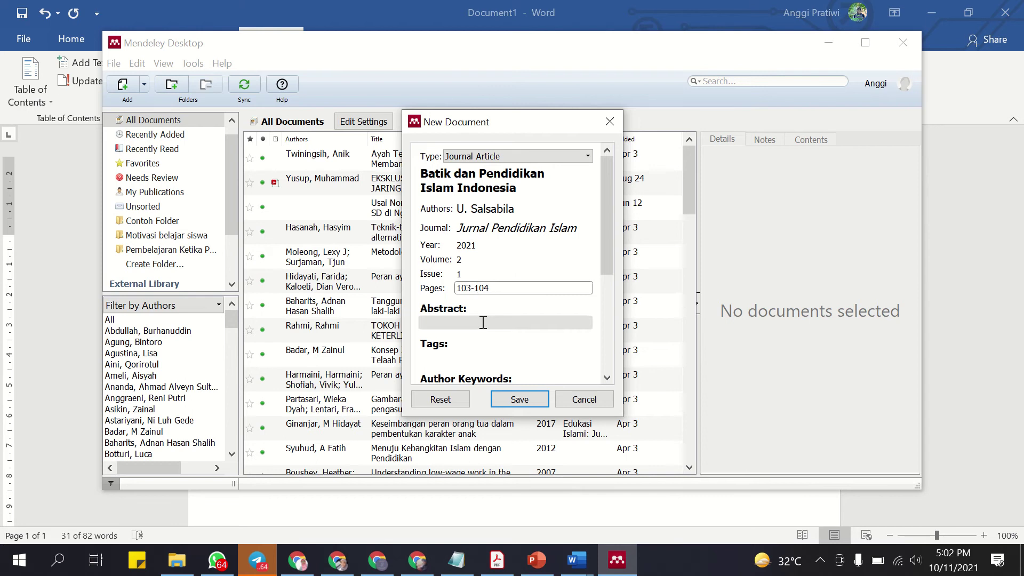
pyautogui.click(479, 323)
# Move down past abstract, tags and keywords to the DOI field.
pyautogui.press('Tab')
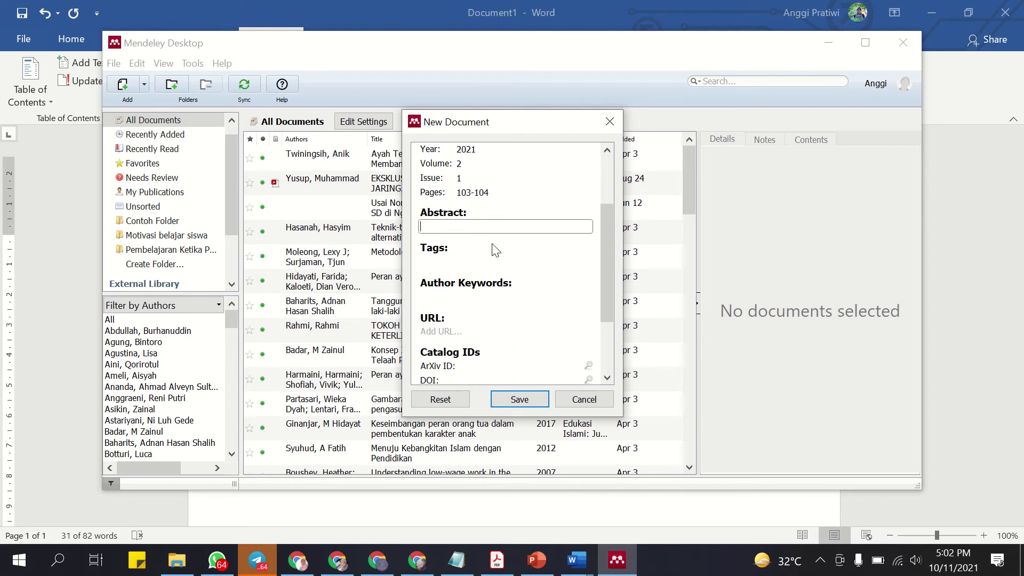
pyautogui.scroll(-1, 490, 278)
pyautogui.click(490, 276)
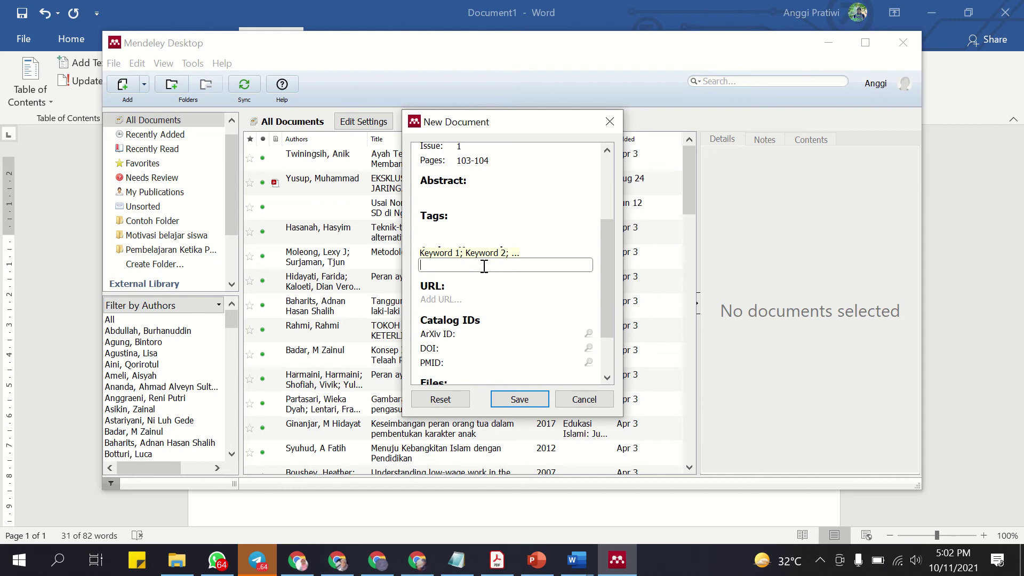
pyautogui.scroll(-1, 484, 265)
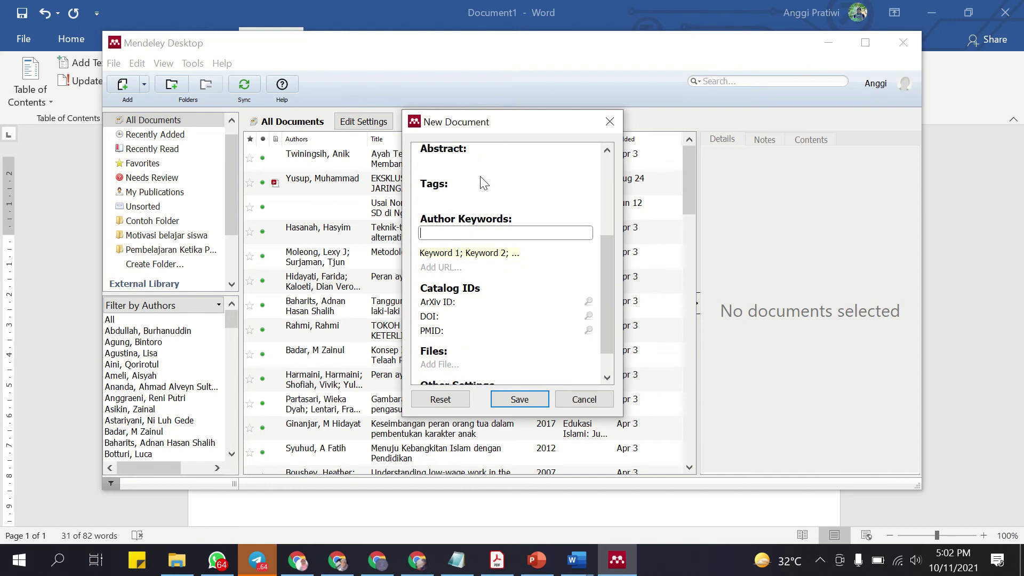
pyautogui.scroll(-1, 491, 268)
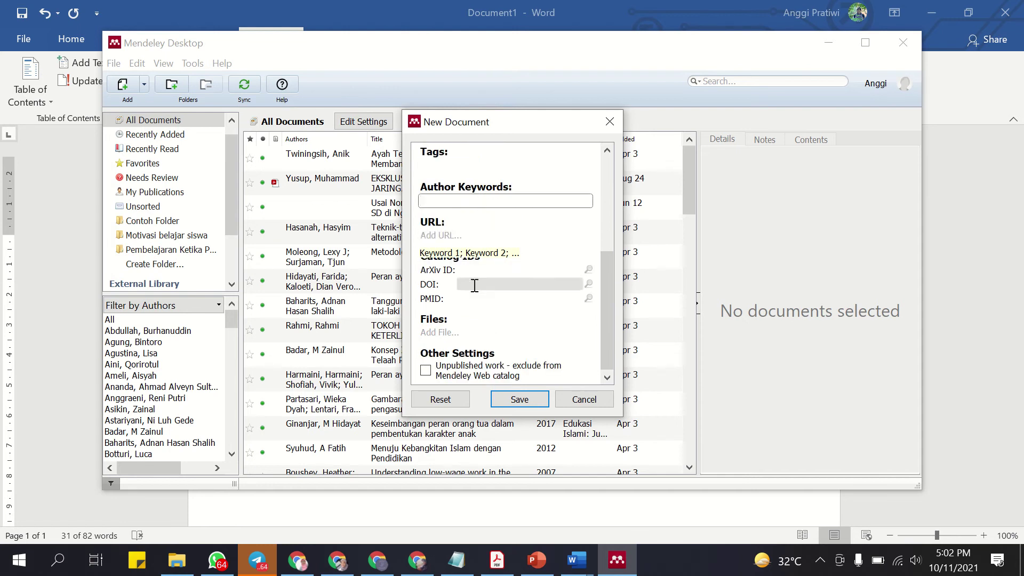
pyautogui.click(473, 283)
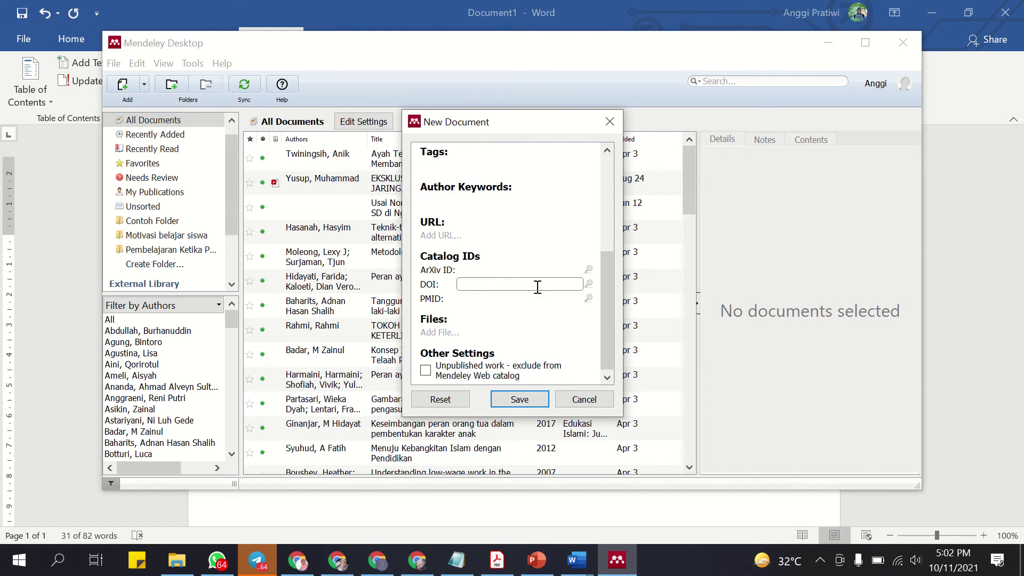
# From the Google Scholar profile, open the spiritual-literacy article on the Al-Manar journal site.
pyautogui.click(343, 569)
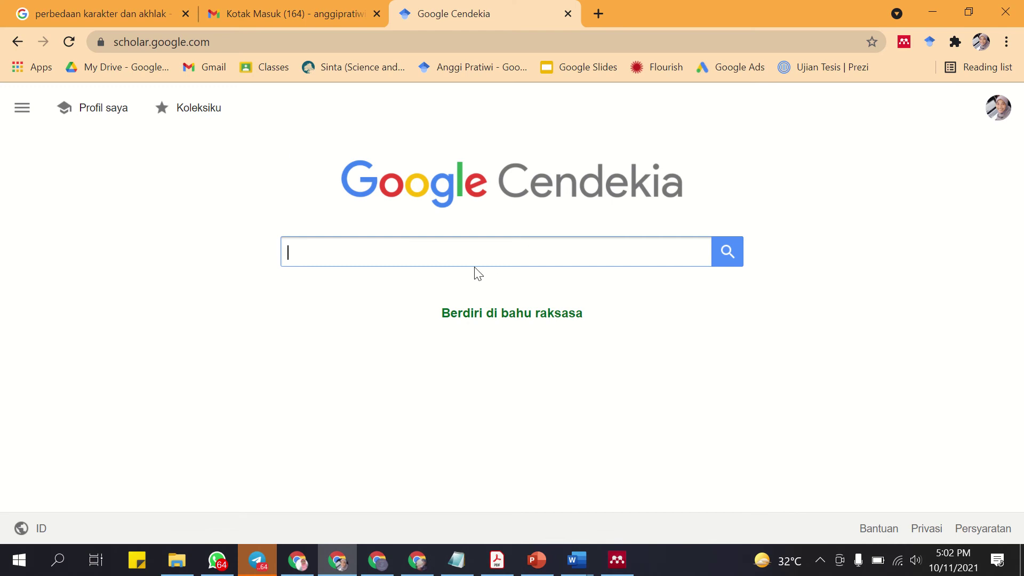
pyautogui.write('unik')
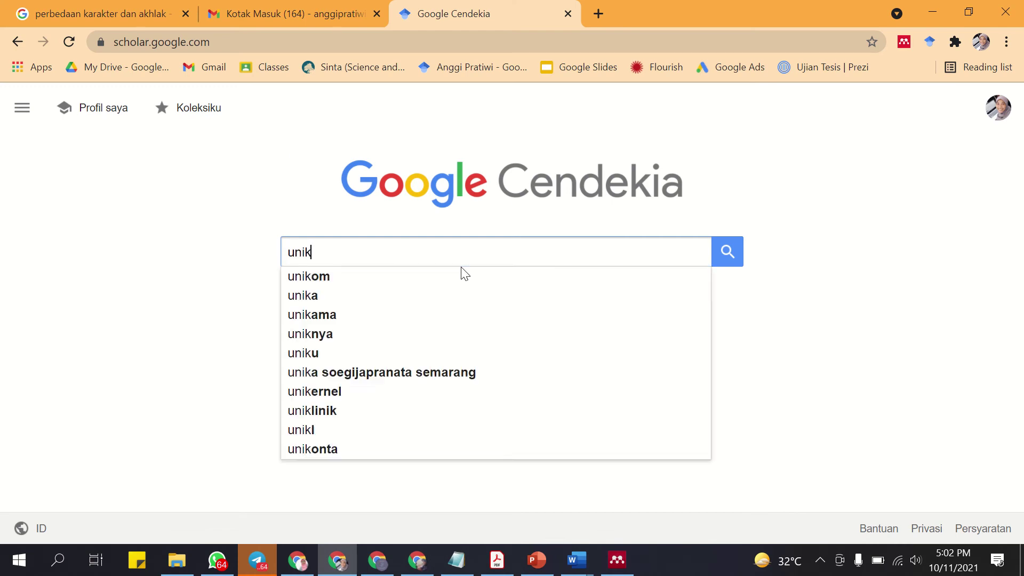
pyautogui.press('BackSpace')
pyautogui.press('BackSpace')
pyautogui.press('BackSpace')
pyautogui.press('BackSpace')
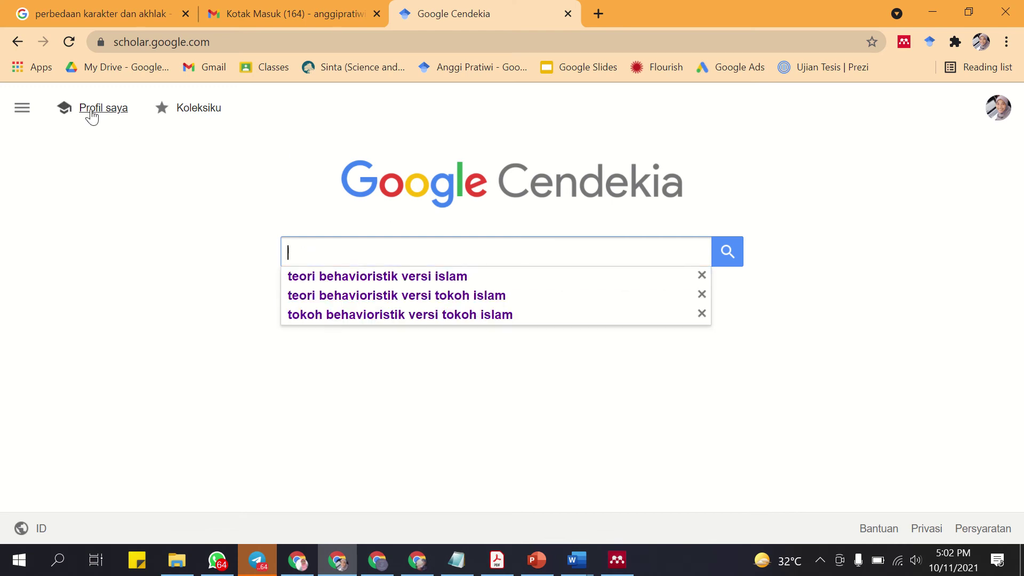
pyautogui.click(88, 110)
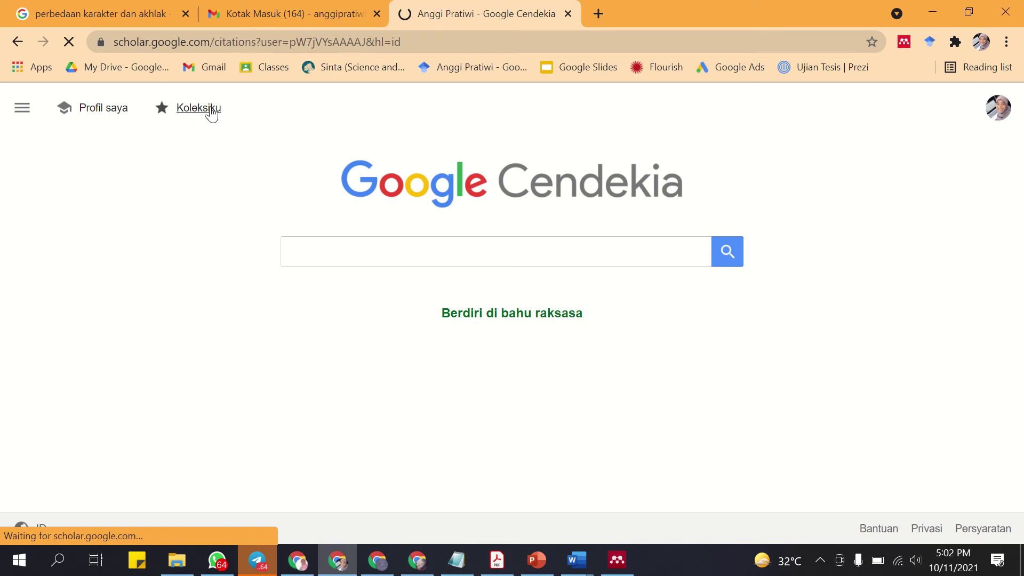
pyautogui.scroll(-2, 143, 273)
pyautogui.click(127, 248)
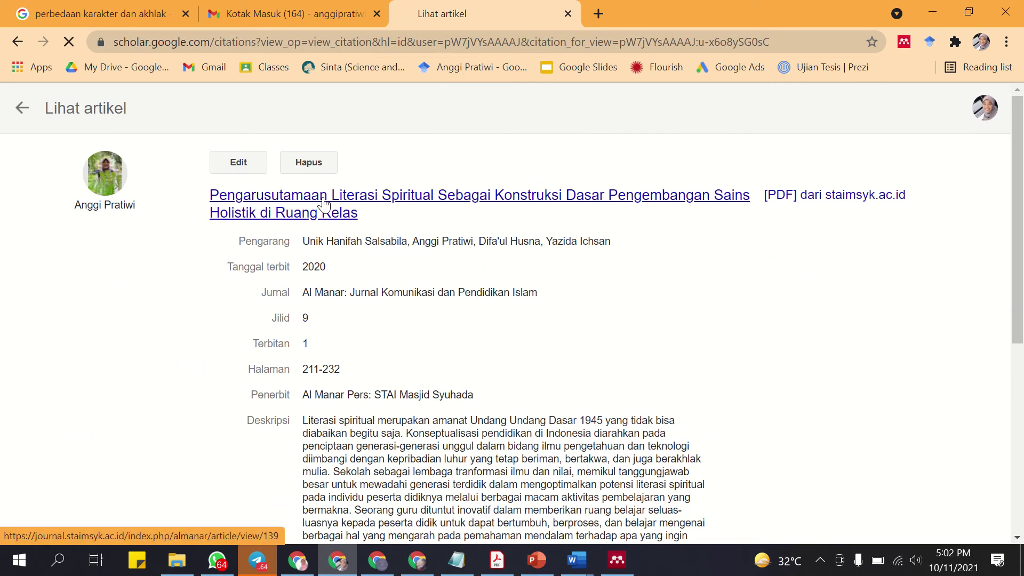
pyautogui.click(323, 202)
# Select the article's DOI link 10.36668/jal.v9i1.139 and return to Mendeley's unsaved entry.
pyautogui.scroll(-6, 323, 201)
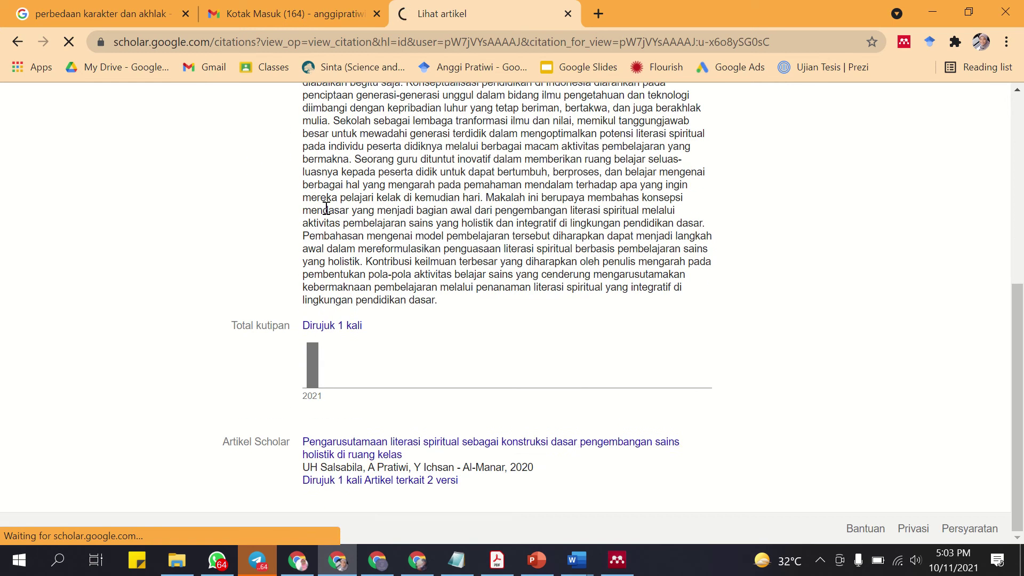
pyautogui.rightClick(378, 454)
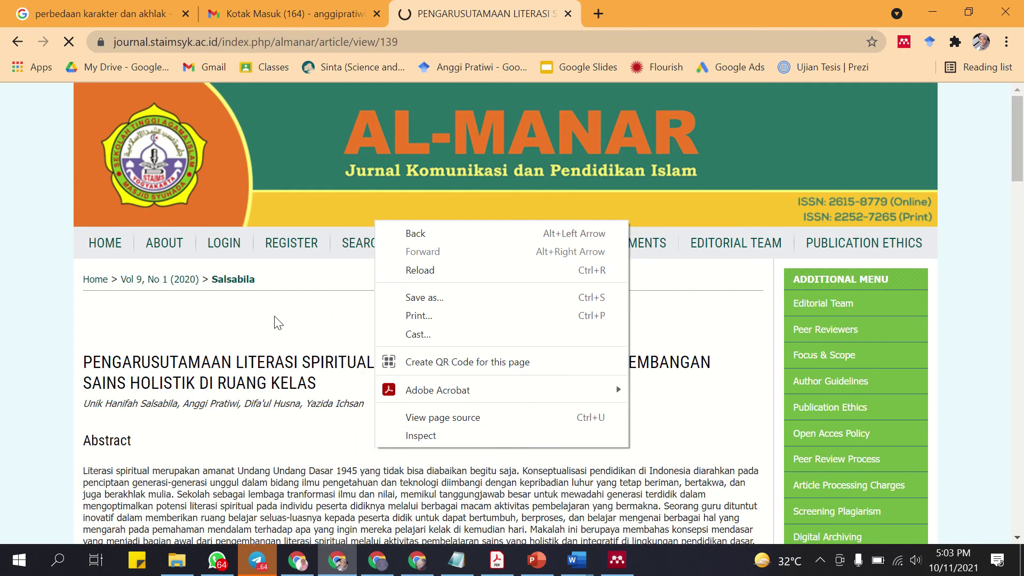
pyautogui.scroll(-6, 271, 327)
pyautogui.scroll(-3, 271, 327)
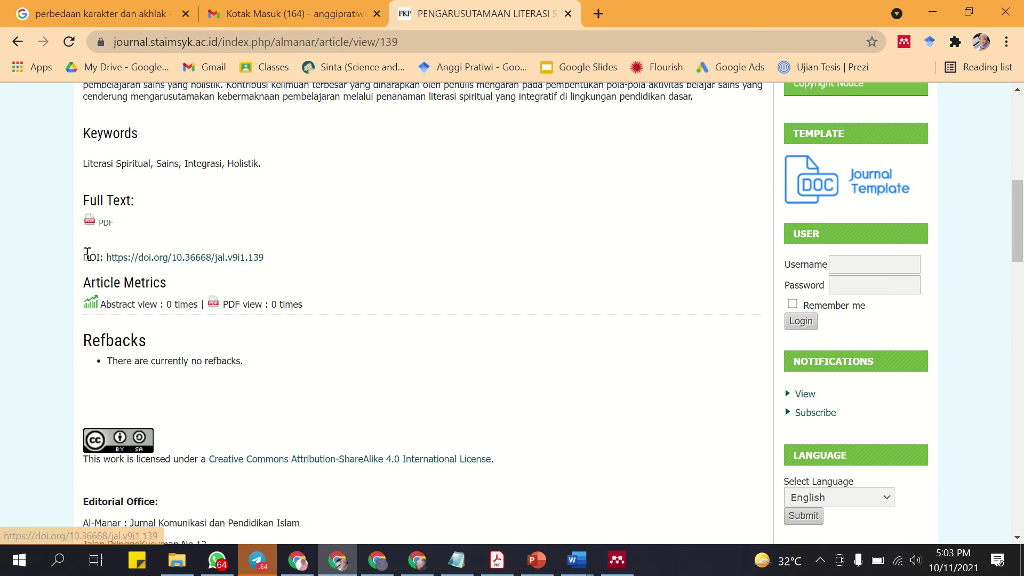
pyautogui.moveTo(265, 258); pyautogui.dragTo(106, 259)
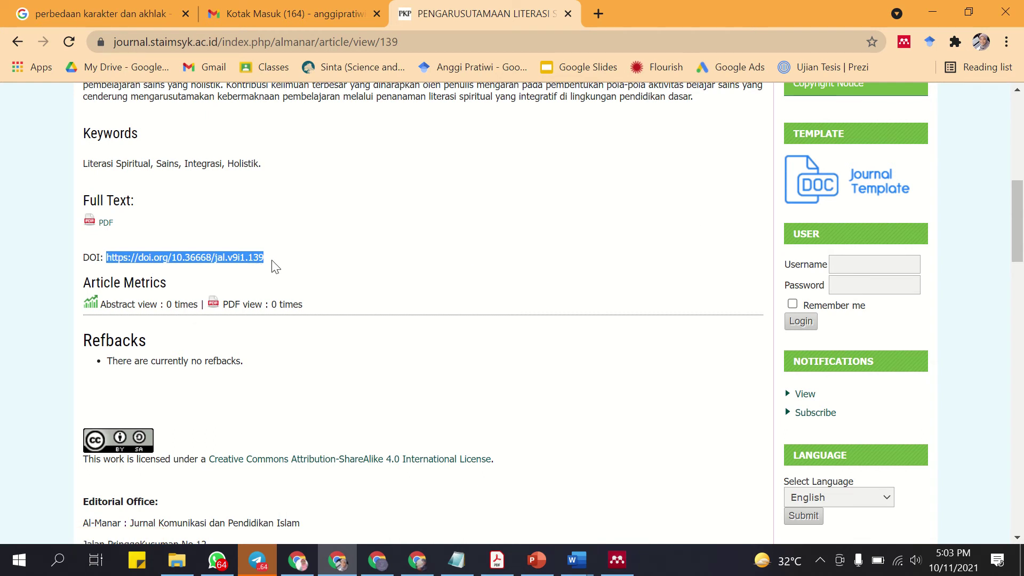
pyautogui.click(617, 561)
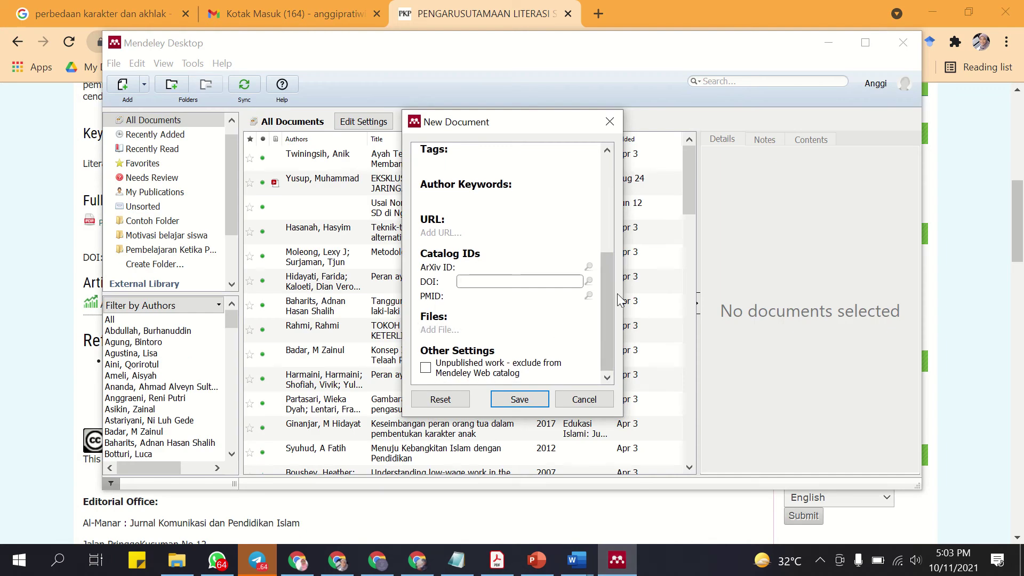
# Save 'Batik dan Pendidikan Islam Indonesia' (2021) to the library without attaching a file.
pyautogui.moveTo(611, 294); pyautogui.dragTo(578, 368)
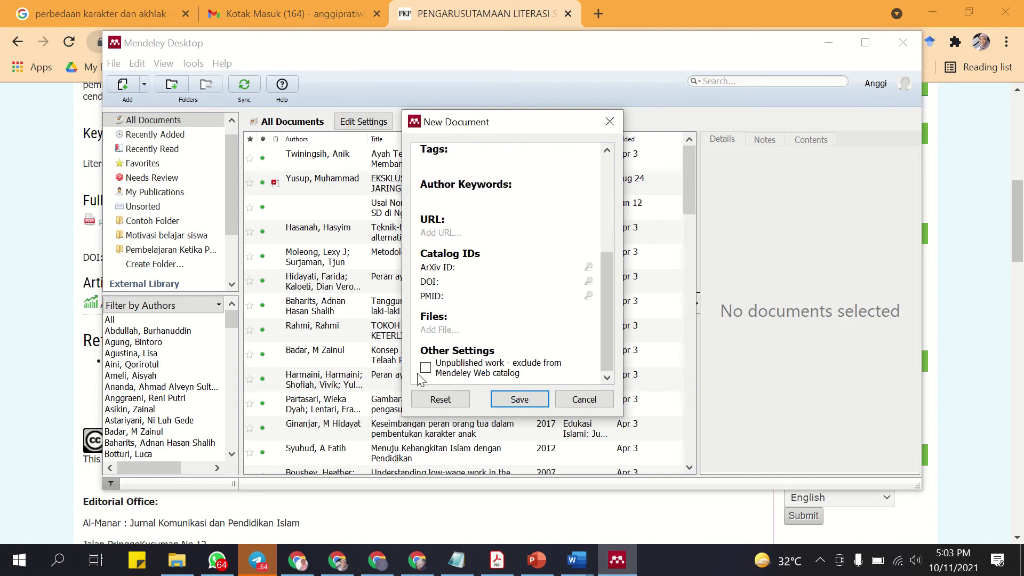
pyautogui.click(465, 331)
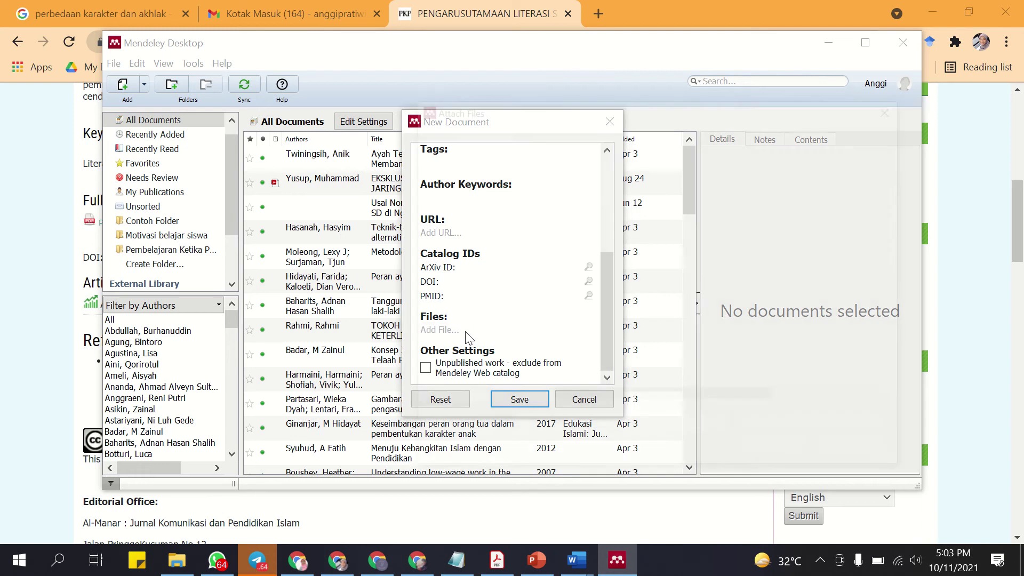
pyautogui.click(859, 452)
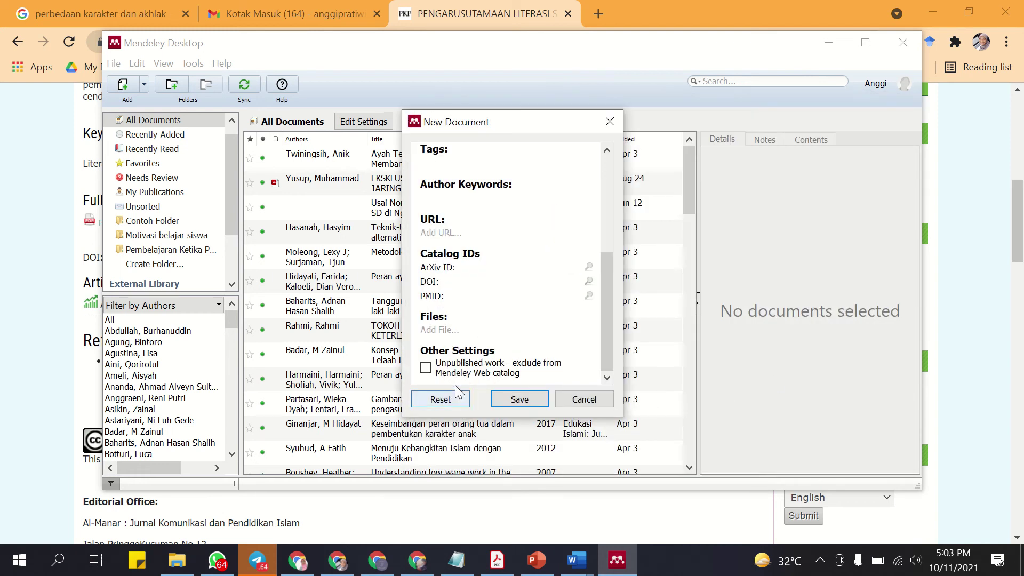
pyautogui.click(519, 399)
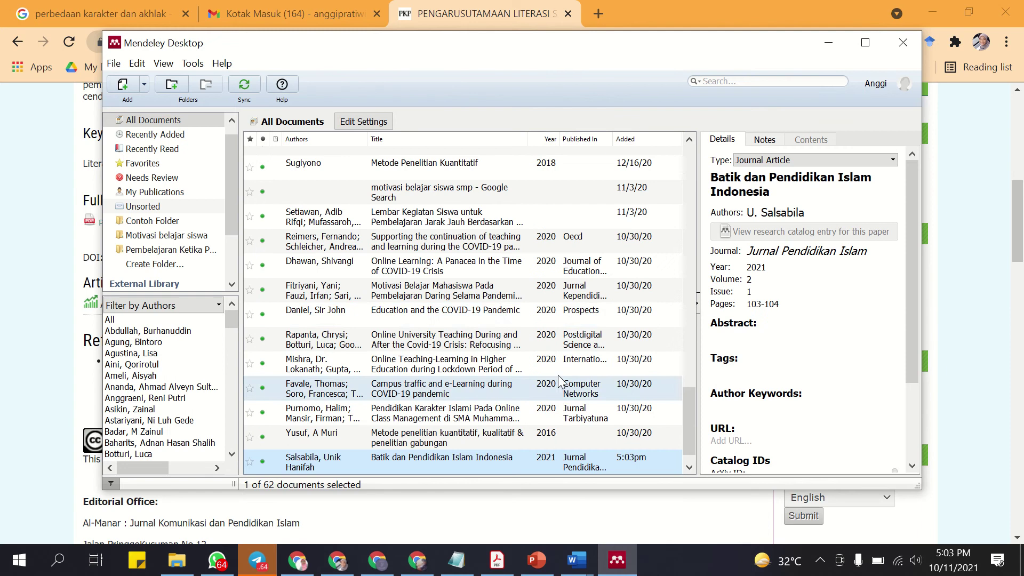
pyautogui.scroll(-2, 758, 339)
pyautogui.scroll(-2, 758, 339)
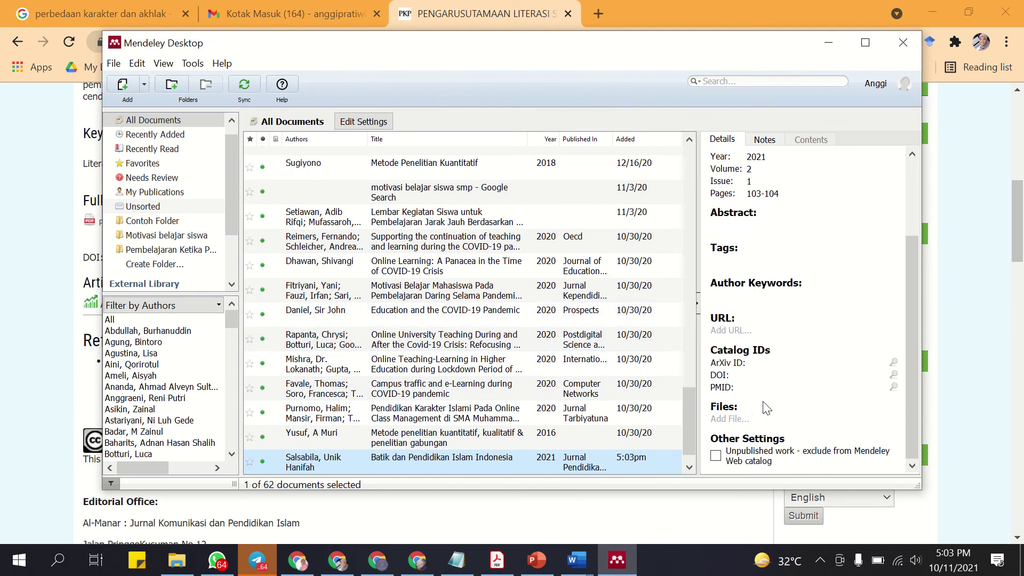
pyautogui.scroll(5, 763, 408)
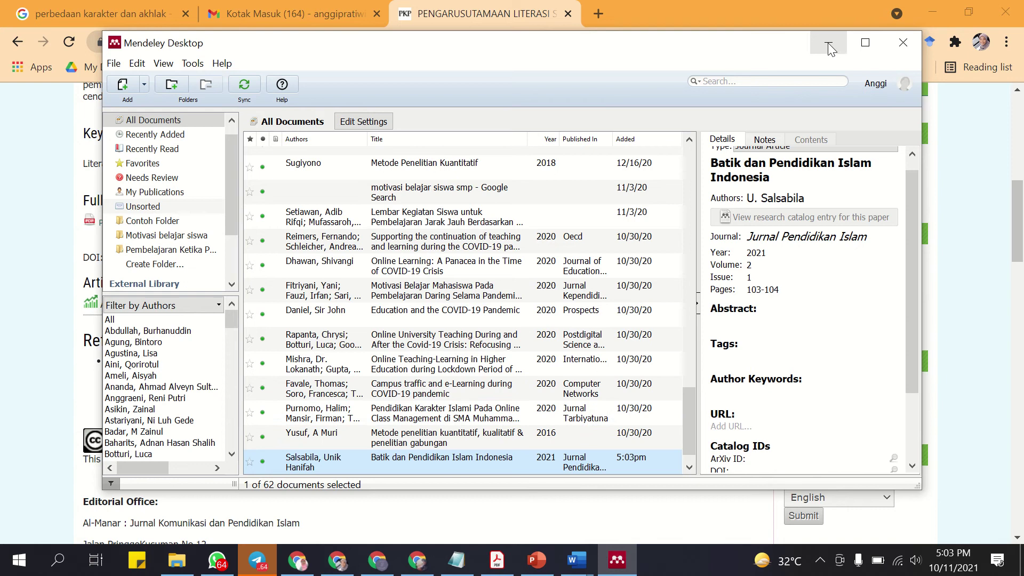
# Bring Document1 to the front and review the batik paragraph's first sentence.
pyautogui.moveTo(576, 560)
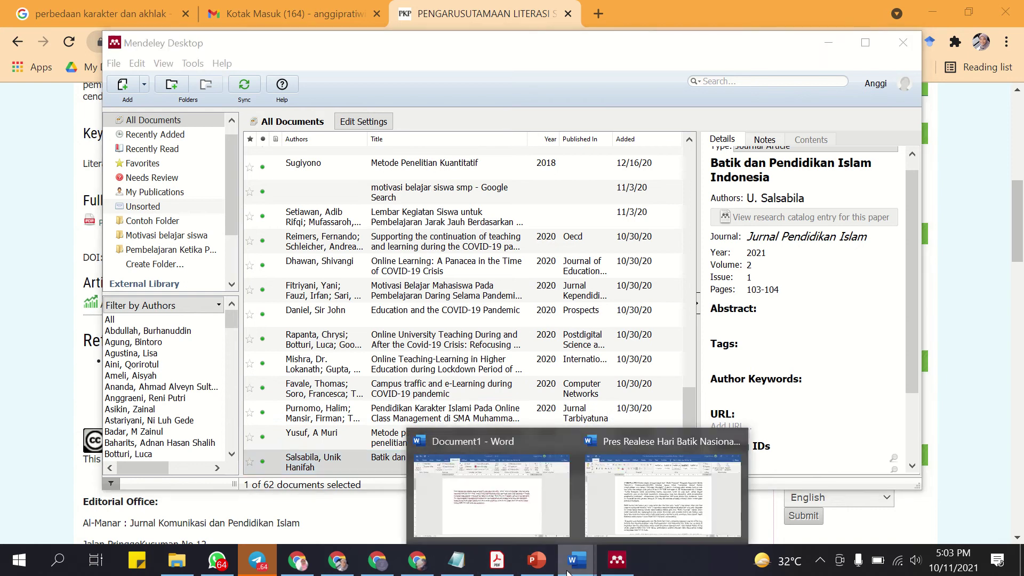
pyautogui.click(560, 517)
pyautogui.moveTo(264, 243); pyautogui.dragTo(672, 255)
pyautogui.click(291, 237)
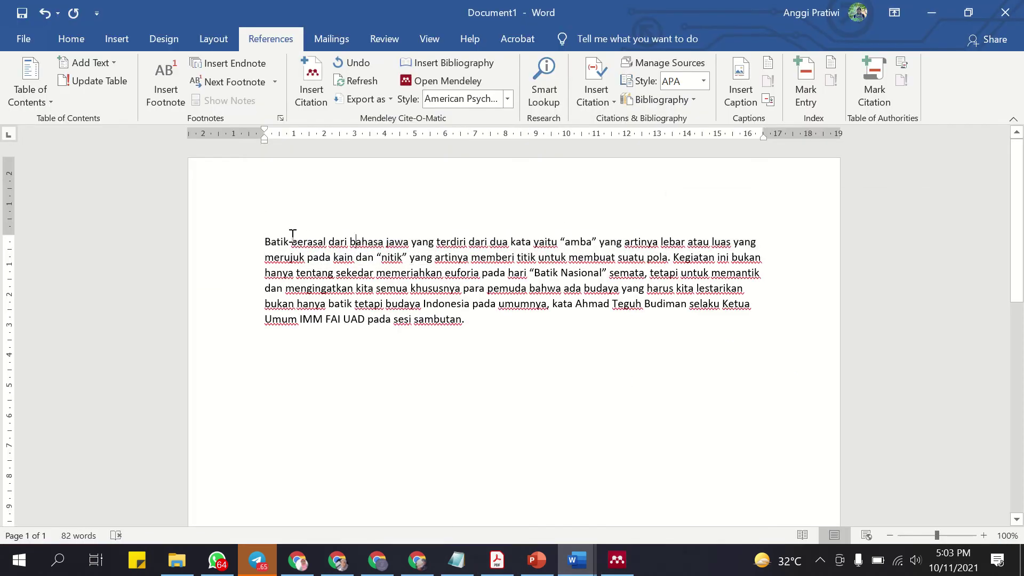
pyautogui.moveTo(293, 235); pyautogui.dragTo(669, 259)
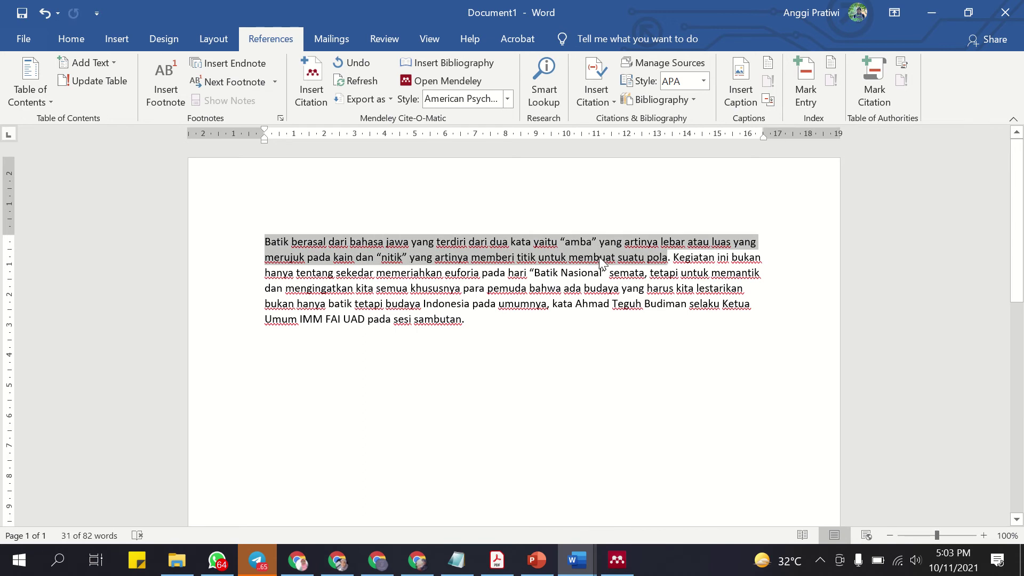
pyautogui.click(670, 261)
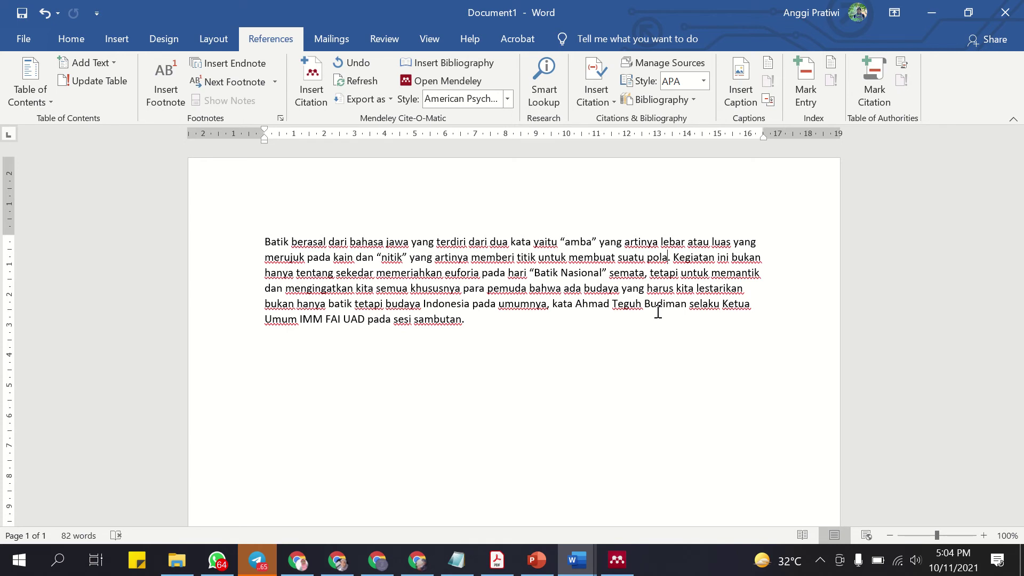
# Place the insertion point right after 'pola' on the paragraph's second line.
pyautogui.moveTo(266, 242); pyautogui.dragTo(671, 260)
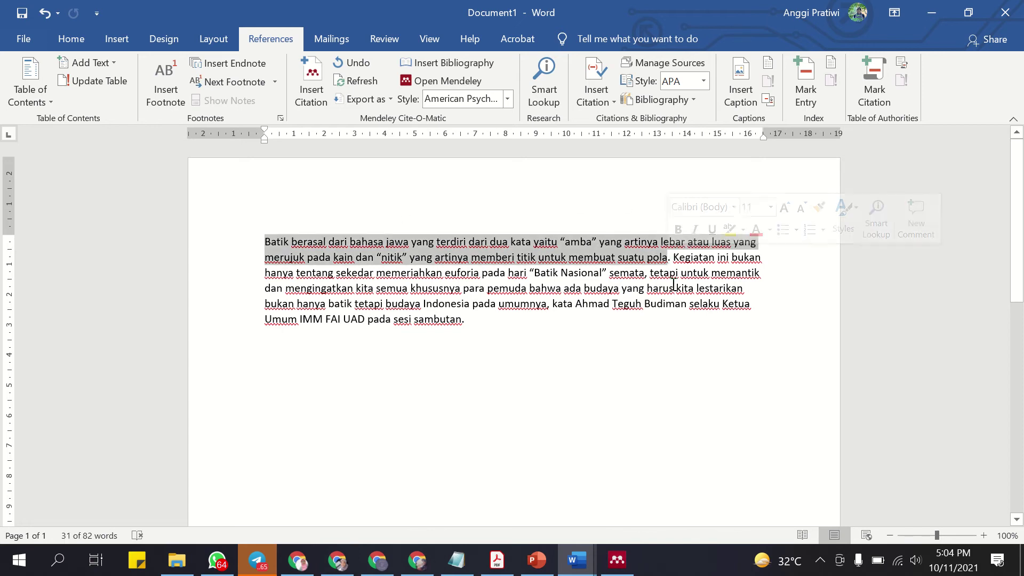
pyautogui.click(671, 259)
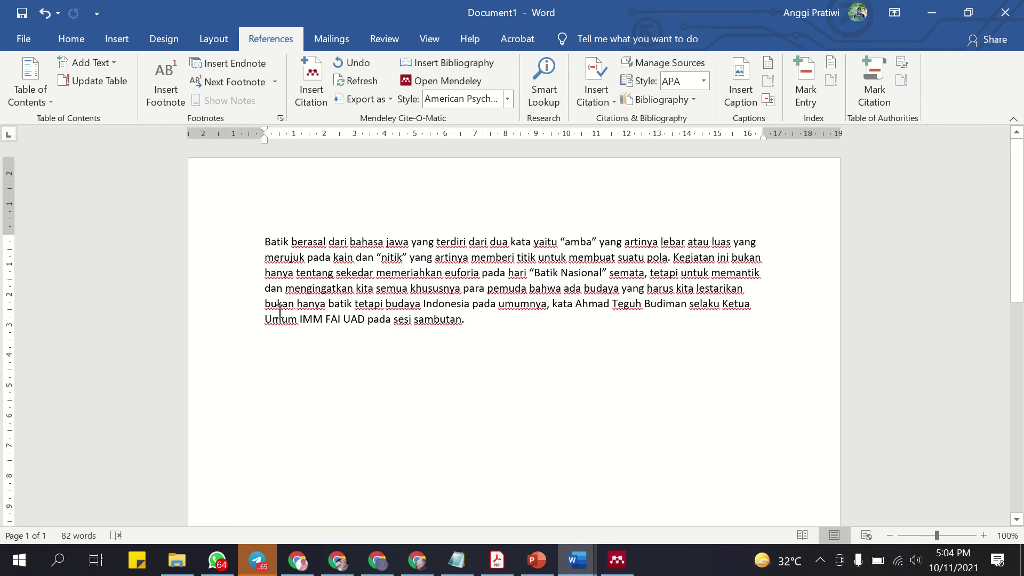
pyautogui.moveTo(266, 242); pyautogui.dragTo(662, 244)
pyautogui.click(668, 258)
pyautogui.click(670, 259)
# Insert a Mendeley citation to 'Batik dan Pendidikan Islam Indonesia', found by searching 'batik', after 'pola'.
pyautogui.click(308, 95)
pyautogui.write('unik')
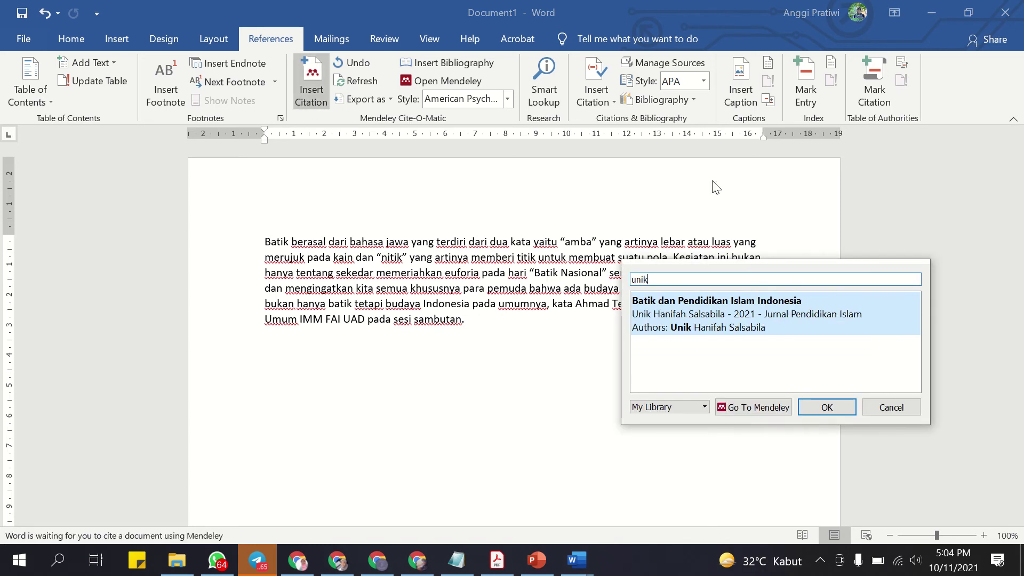
pyautogui.press('BackSpace')
pyautogui.press('BackSpace')
pyautogui.press('BackSpace')
pyautogui.press('BackSpace')
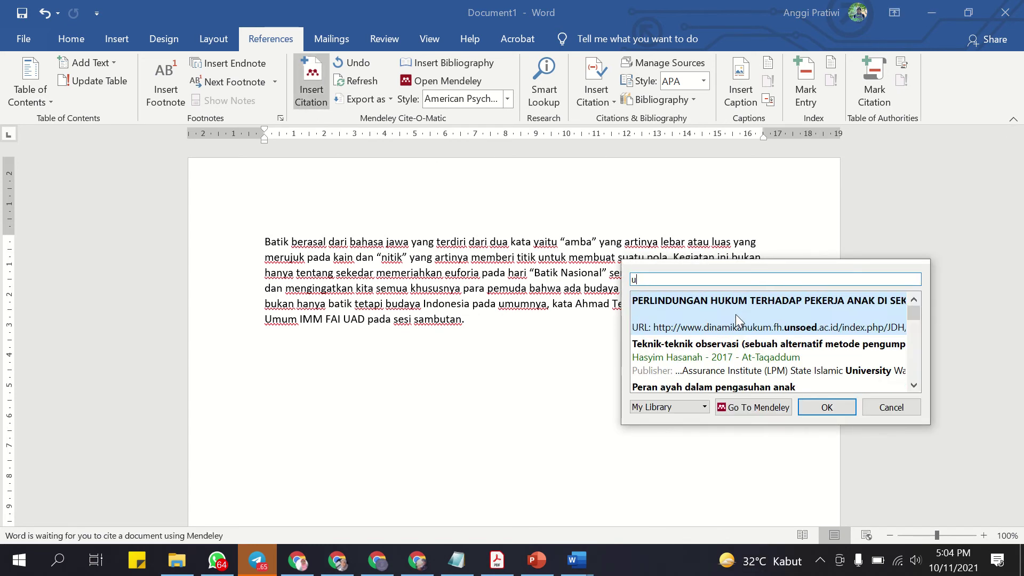
pyautogui.write('unik')
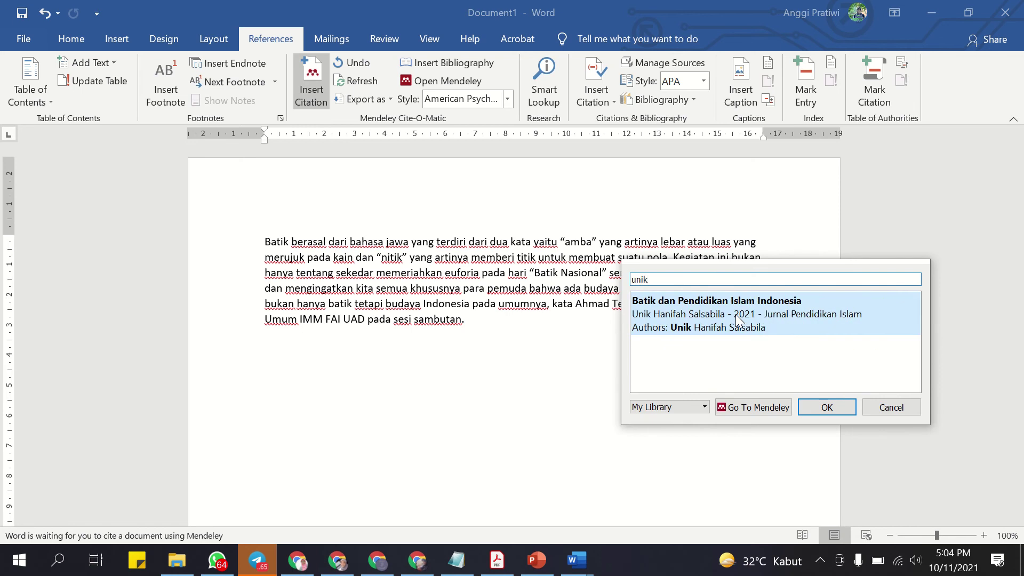
pyautogui.press('BackSpace')
pyautogui.press('BackSpace')
pyautogui.press('BackSpace')
pyautogui.press('BackSpace')
pyautogui.write('batik')
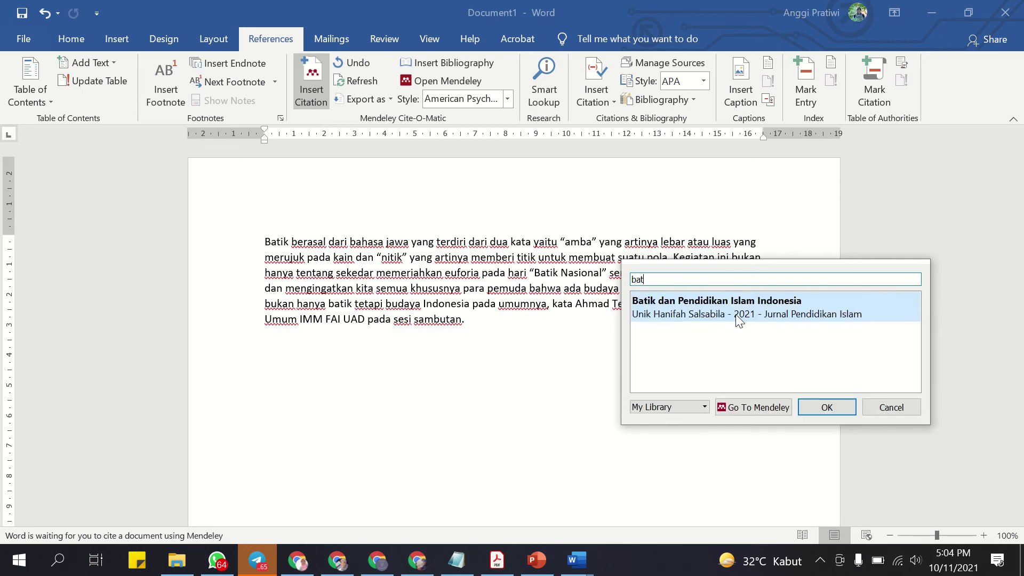
pyautogui.click(736, 315)
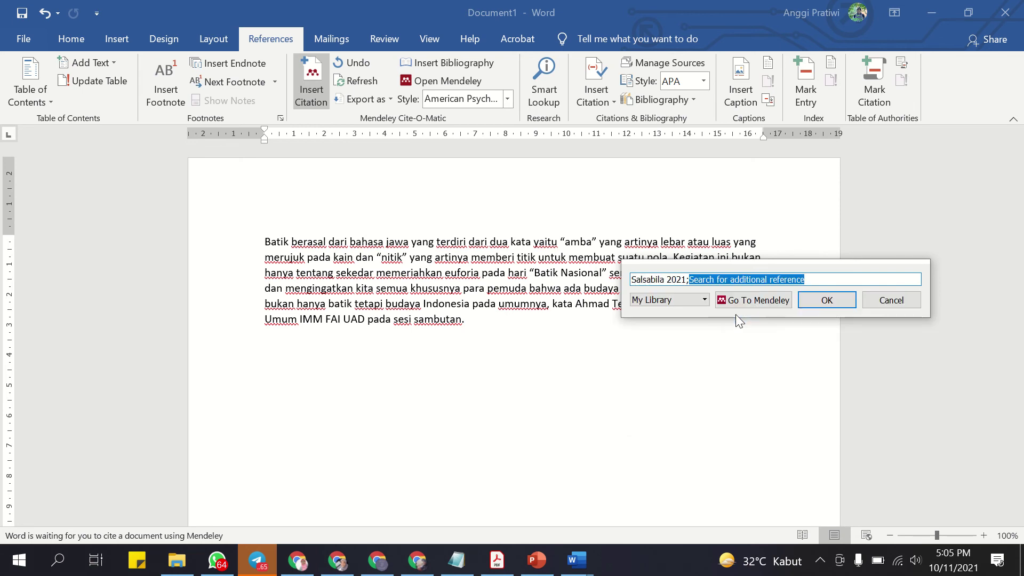
pyautogui.click(827, 301)
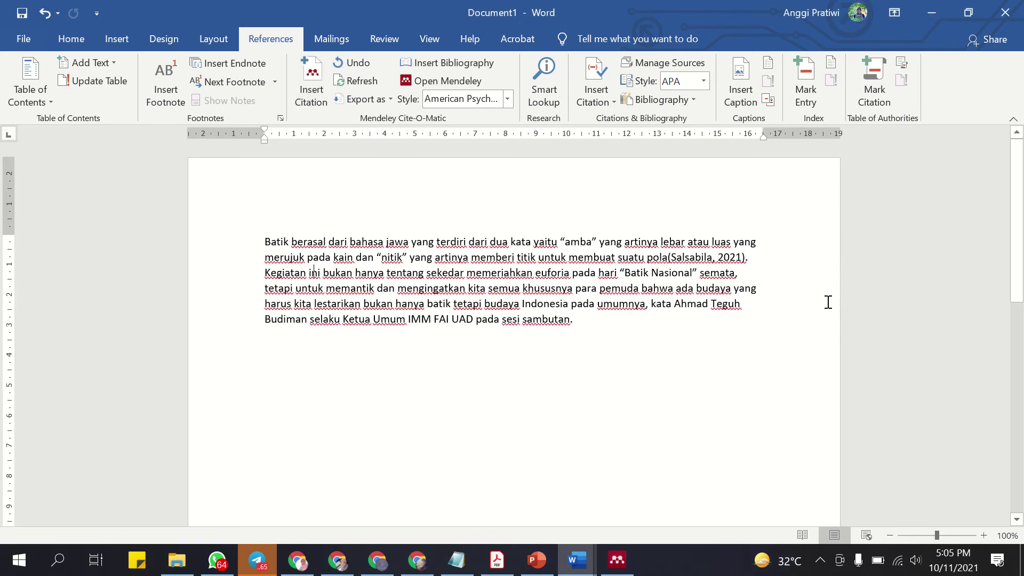
# Add a space between 'pola' and the (Salsabila, 2021) citation.
pyautogui.click(671, 260)
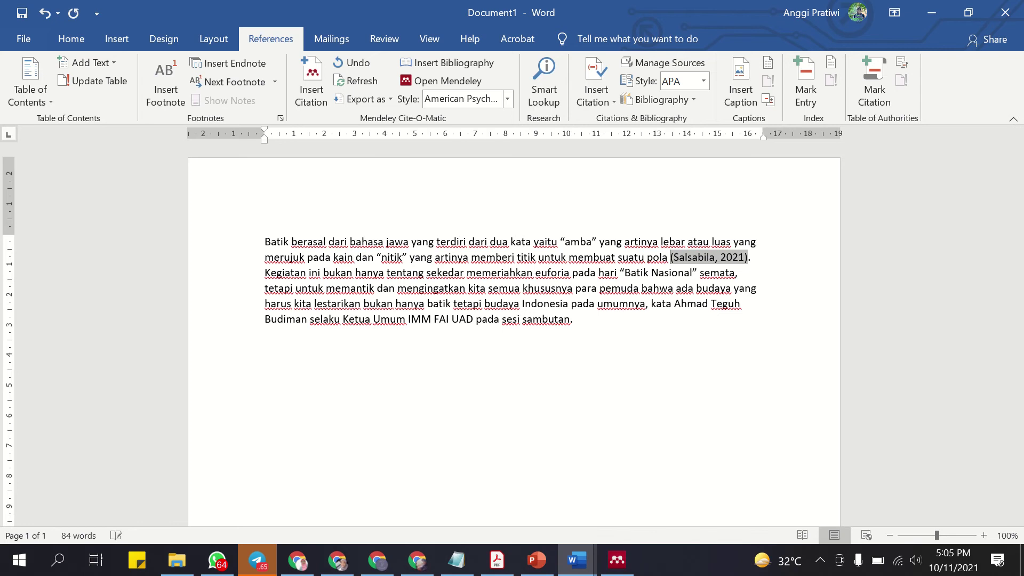
pyautogui.moveTo(266, 242); pyautogui.dragTo(688, 258)
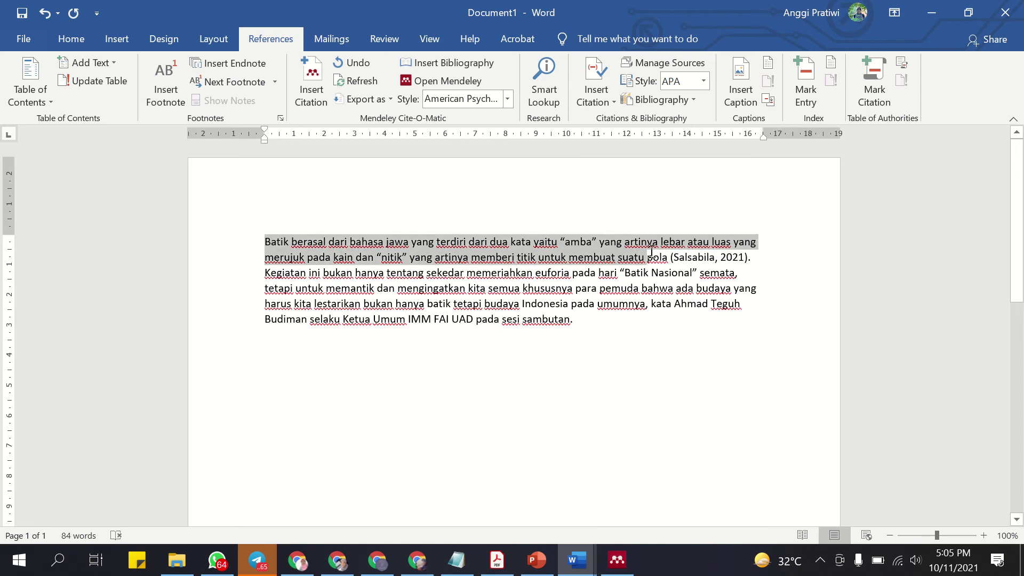
pyautogui.click(692, 259)
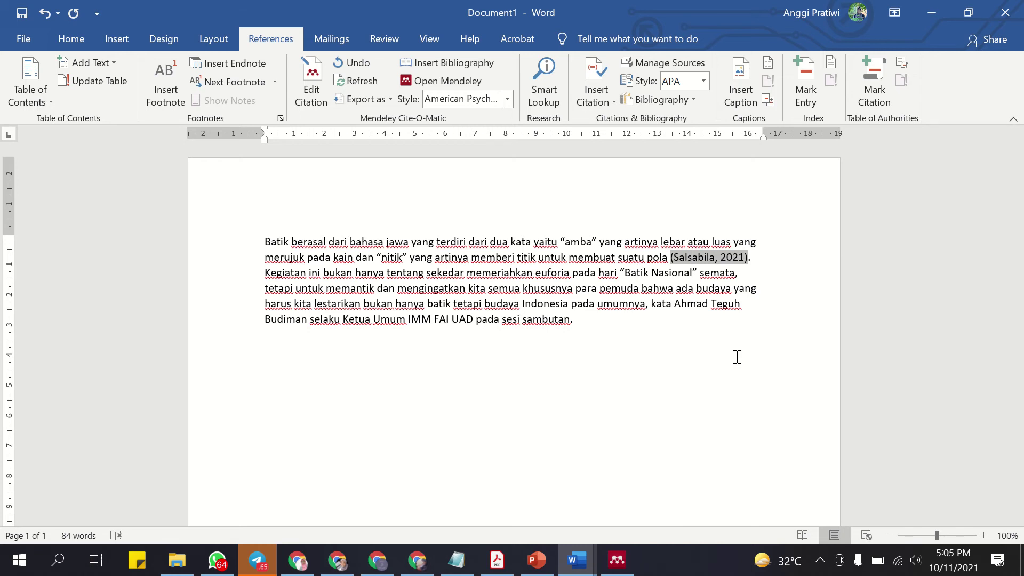
pyautogui.moveTo(264, 242); pyautogui.dragTo(668, 258)
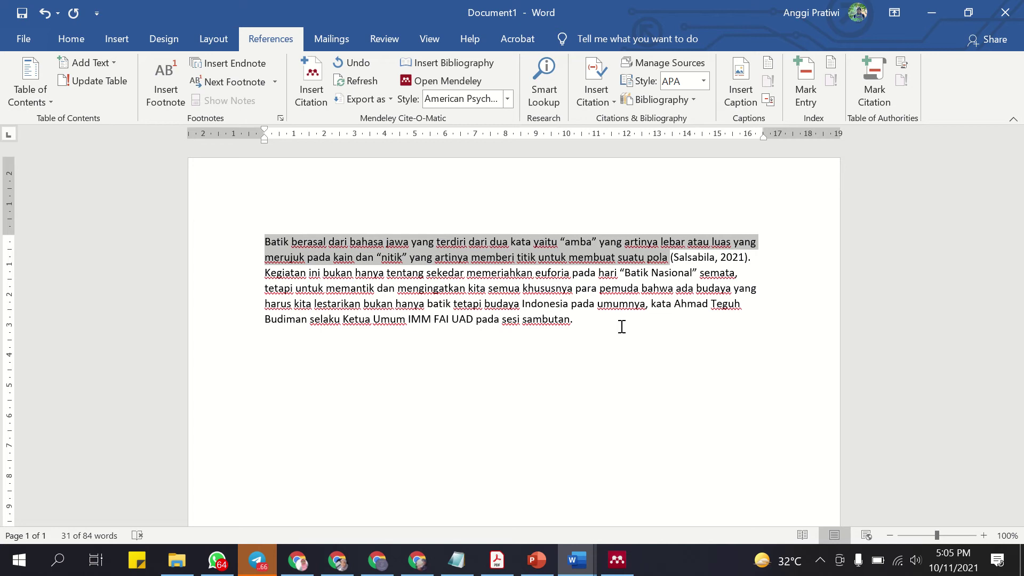
pyautogui.click(427, 257)
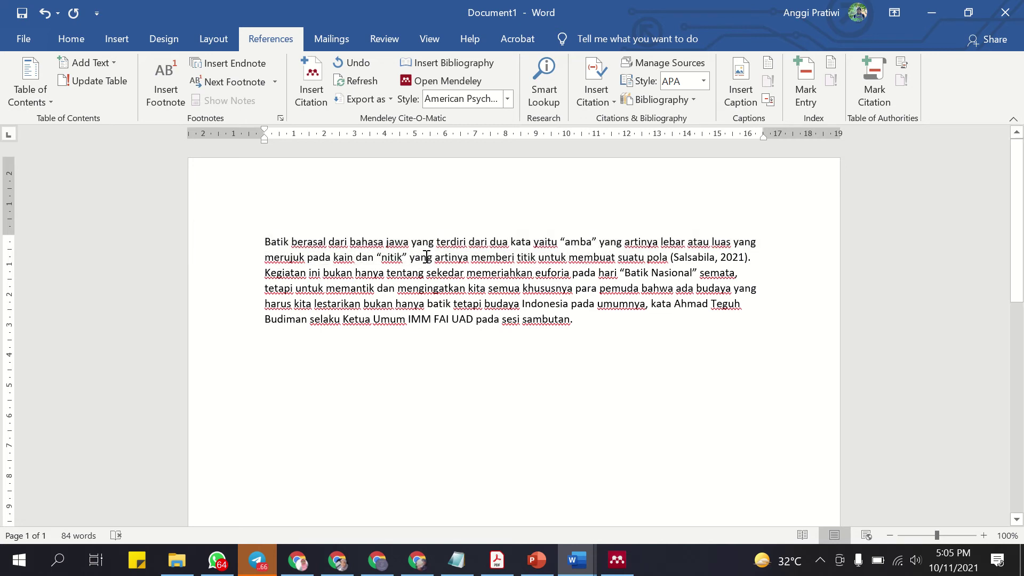
# Move the cursor past the citation, review the paragraph's opening line, and list open Word windows.
pyautogui.click(748, 257)
pyautogui.moveTo(671, 258); pyautogui.dragTo(739, 258)
pyautogui.press('End')
pyautogui.moveTo(265, 242); pyautogui.dragTo(668, 261)
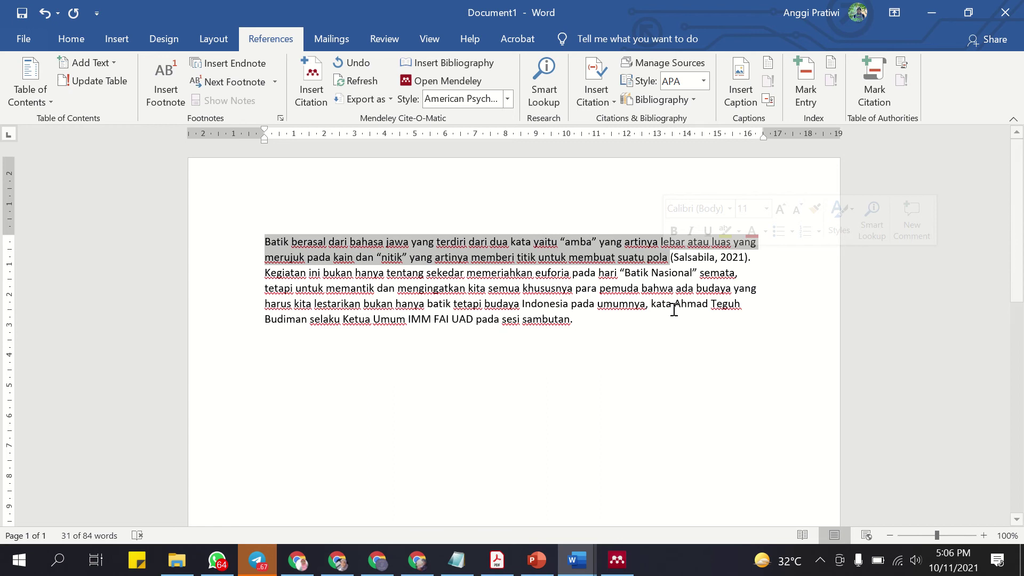
pyautogui.click(586, 562)
# View the press release paragraph, then glance at Mendeley Desktop and Document1.
pyautogui.click(520, 512)
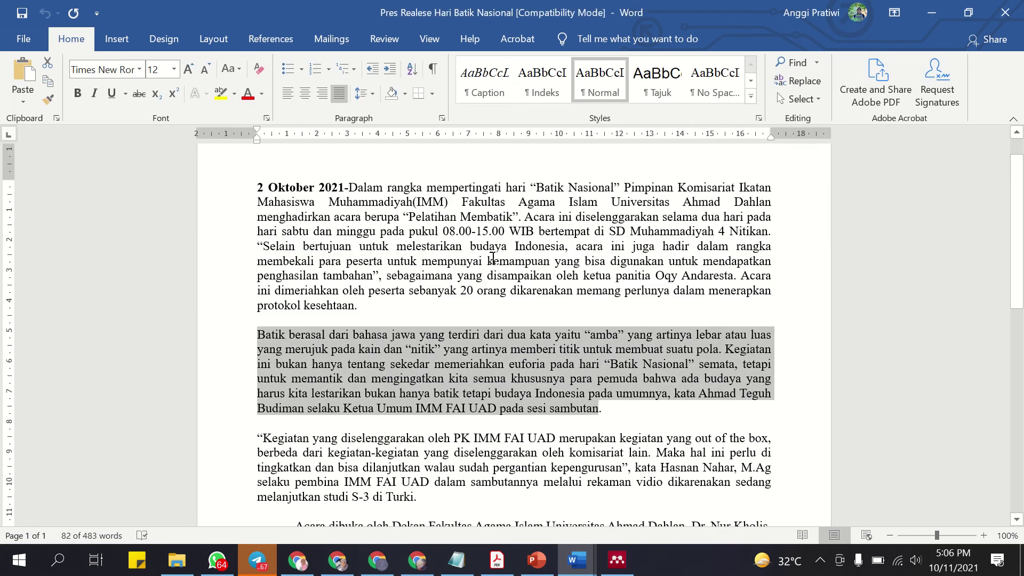
pyautogui.click(272, 328)
pyautogui.scroll(-1, 273, 328)
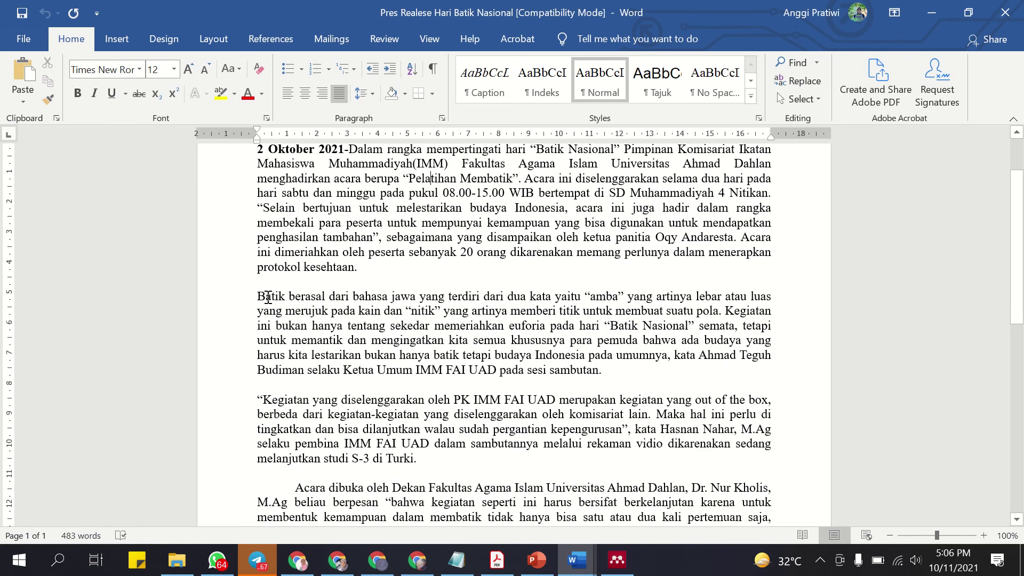
pyautogui.moveTo(257, 297); pyautogui.dragTo(598, 370)
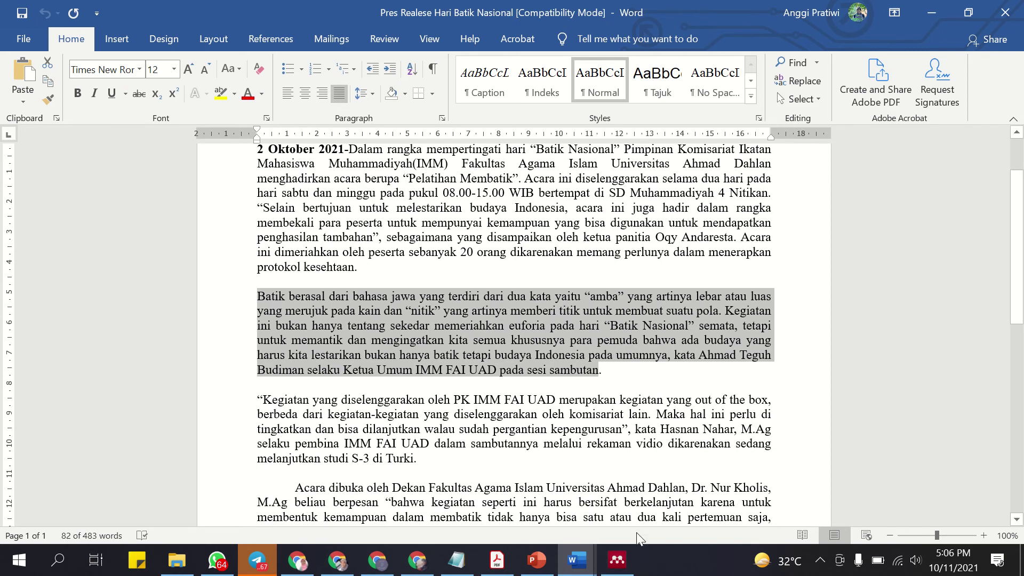
pyautogui.click(617, 566)
pyautogui.click(576, 560)
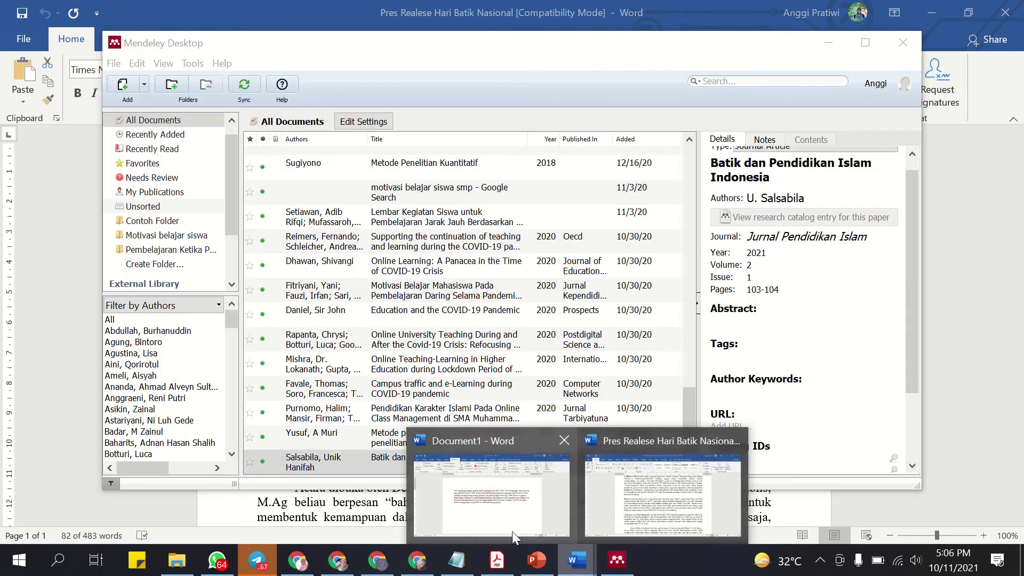
pyautogui.click(512, 531)
pyautogui.click(587, 563)
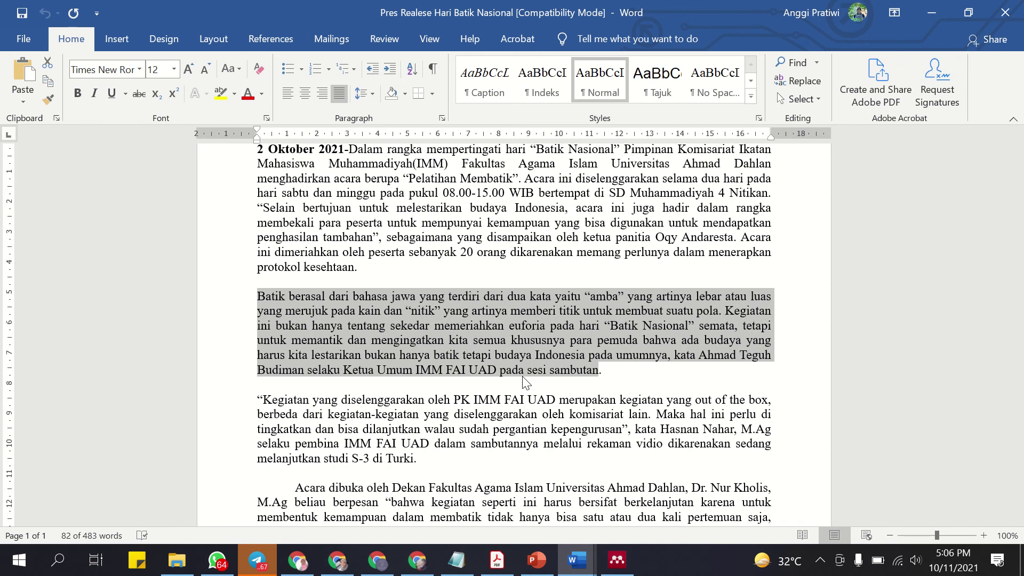
# Alternate between Document1 and the press release, ending on Document1 with its cited paragraph.
pyautogui.moveTo(576, 560)
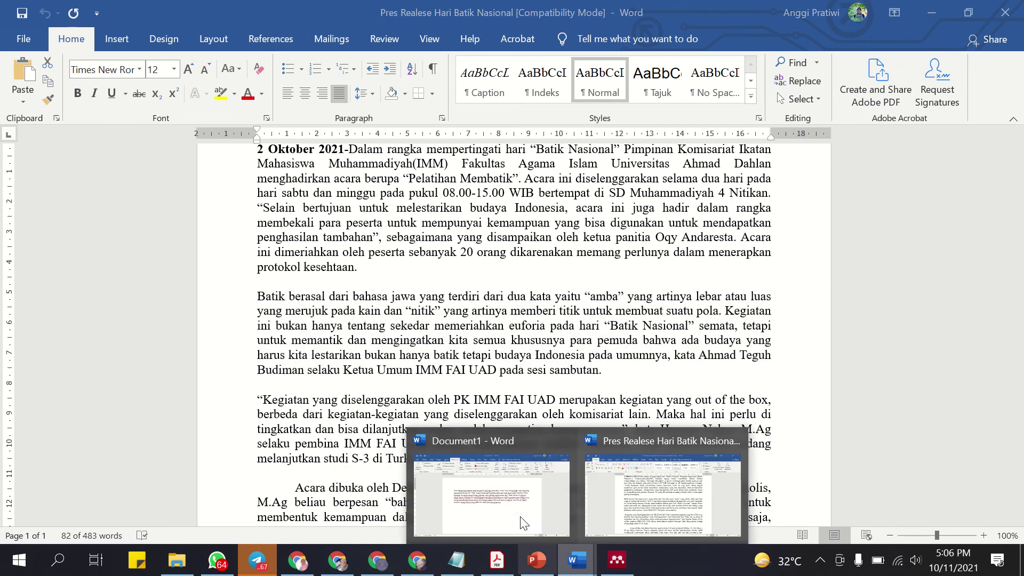
pyautogui.click(525, 520)
pyautogui.click(671, 263)
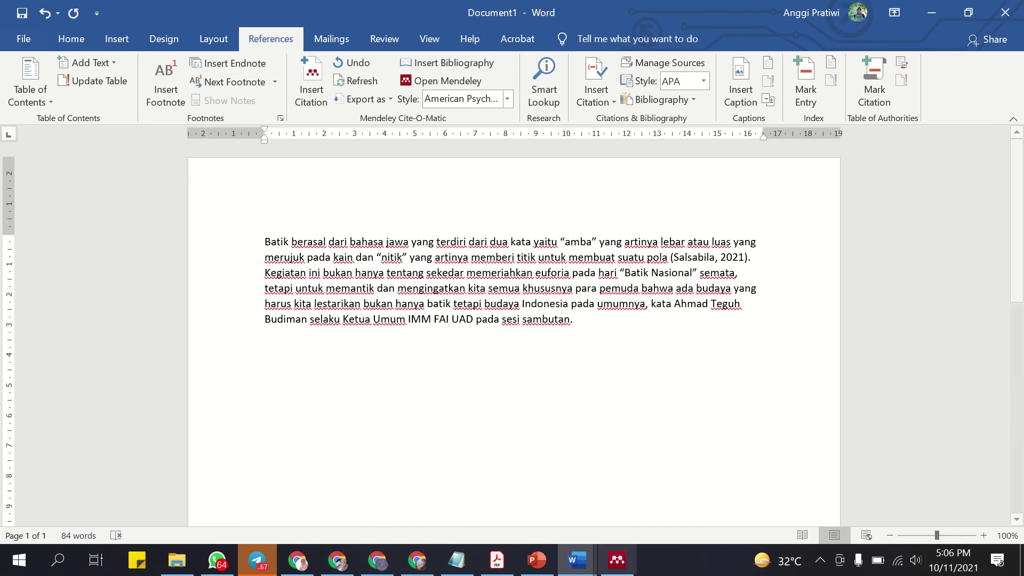
pyautogui.moveTo(576, 560)
pyautogui.click(654, 460)
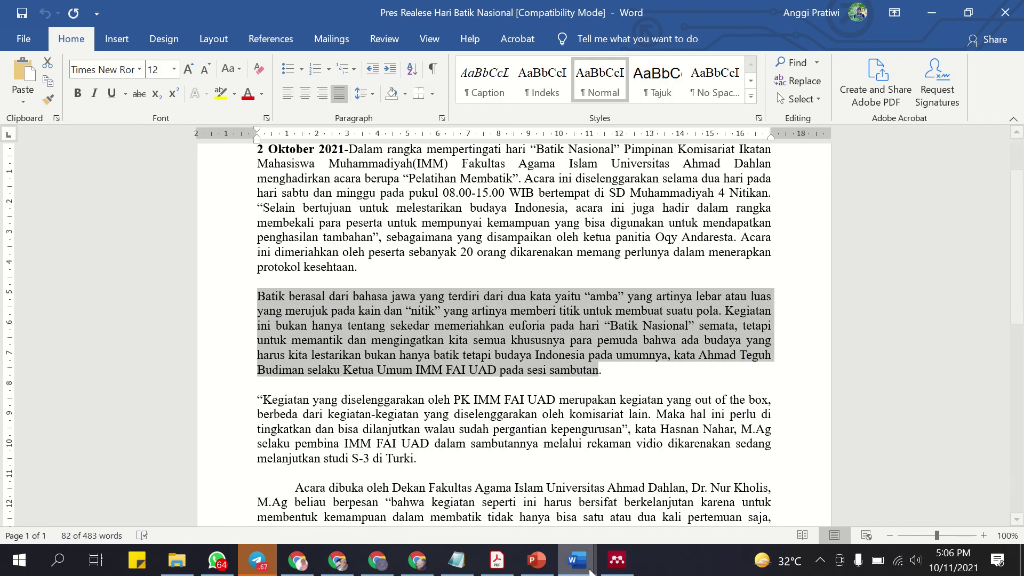
pyautogui.click(576, 560)
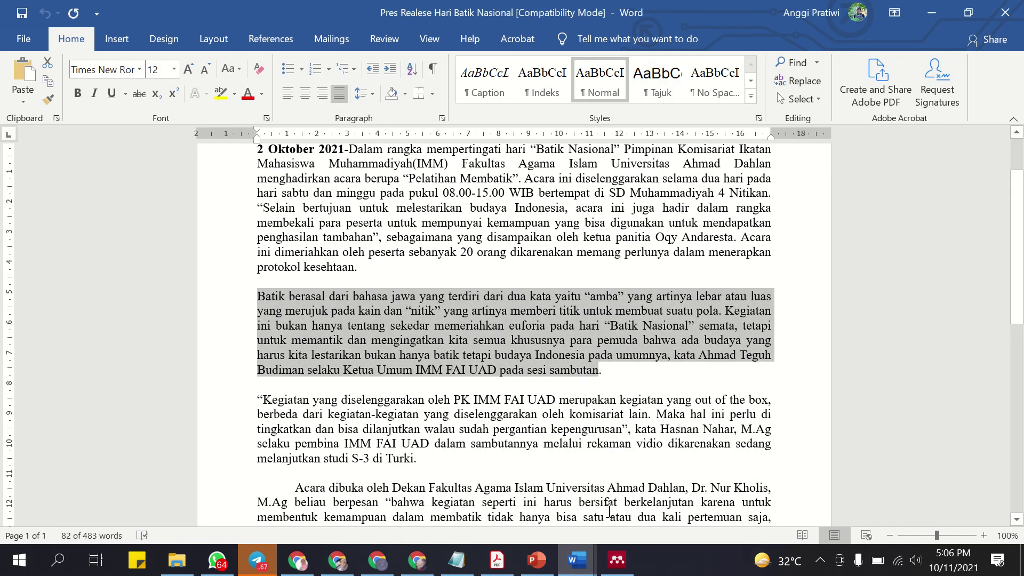
pyautogui.moveTo(576, 560)
pyautogui.click(525, 479)
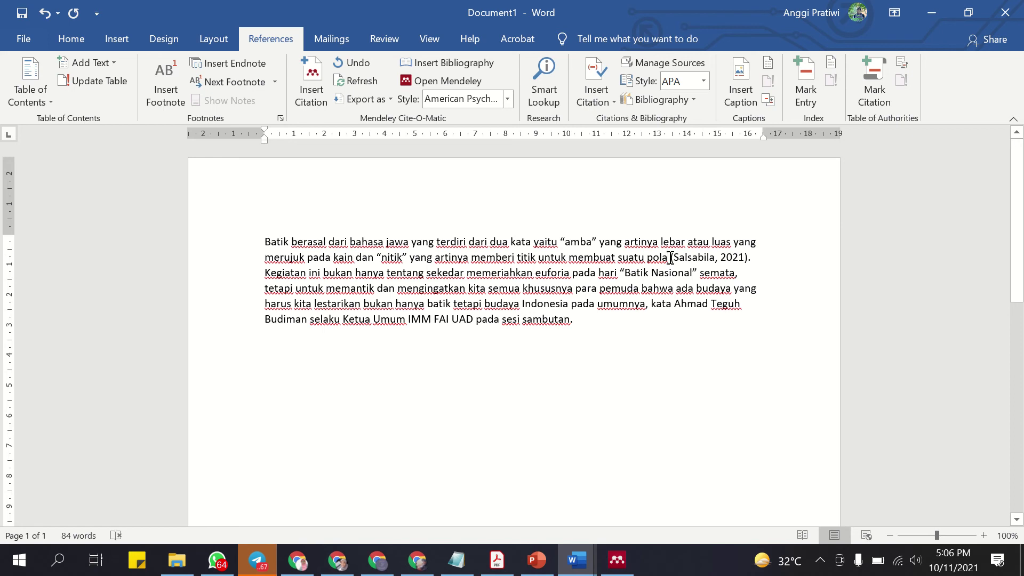
# Remove the stray 'Batik berasal dari bahasa...' fragment from the paragraph's start.
pyautogui.moveTo(270, 242); pyautogui.dragTo(263, 243)
pyautogui.click(264, 242)
pyautogui.write('Batik ber')
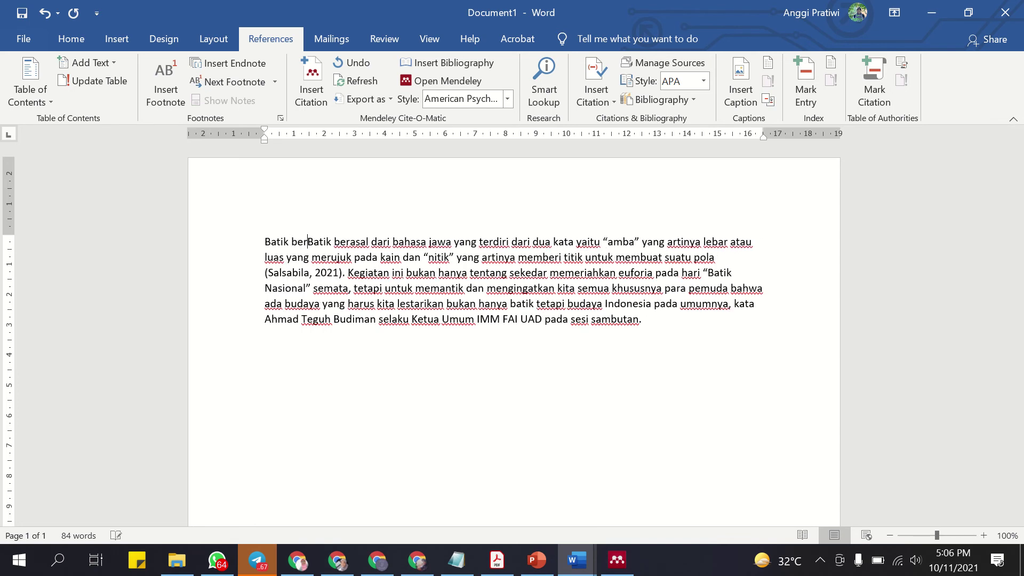
pyautogui.write('assal')
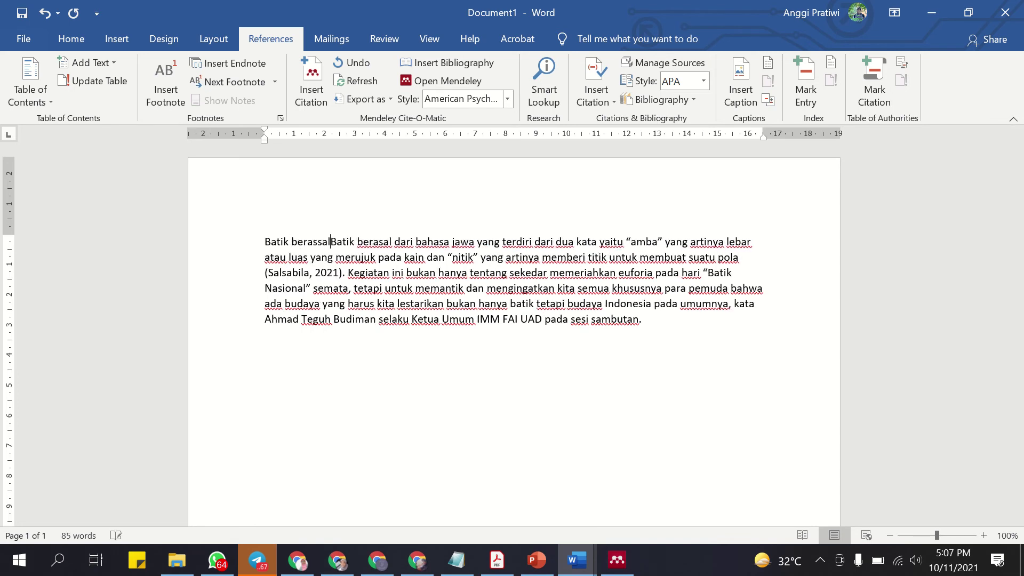
pyautogui.press('BackSpace')
pyautogui.press('BackSpace')
pyautogui.press('BackSpace')
pyautogui.press('BackSpace')
pyautogui.write('sal dari bahas')
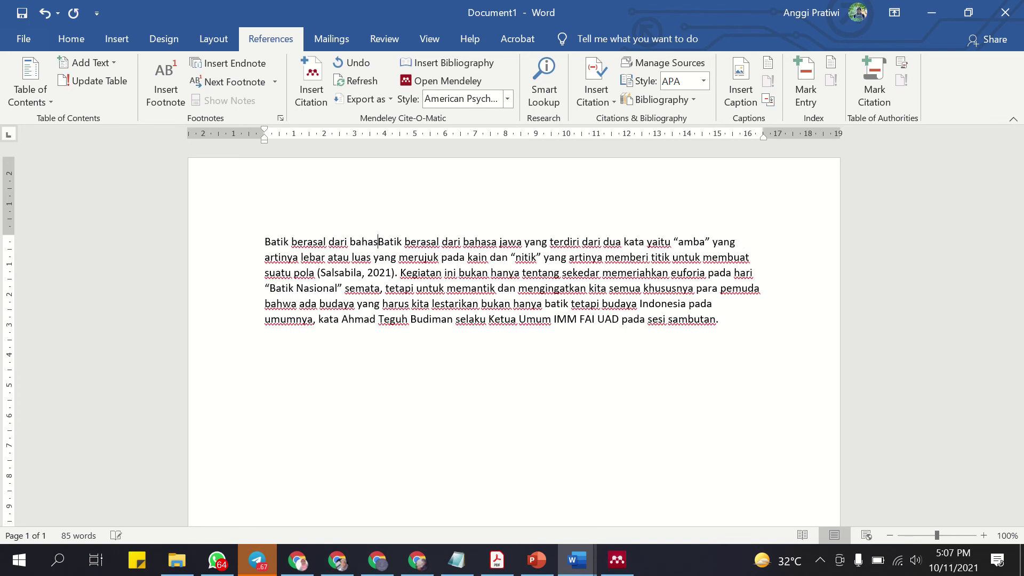
pyautogui.write('a...')
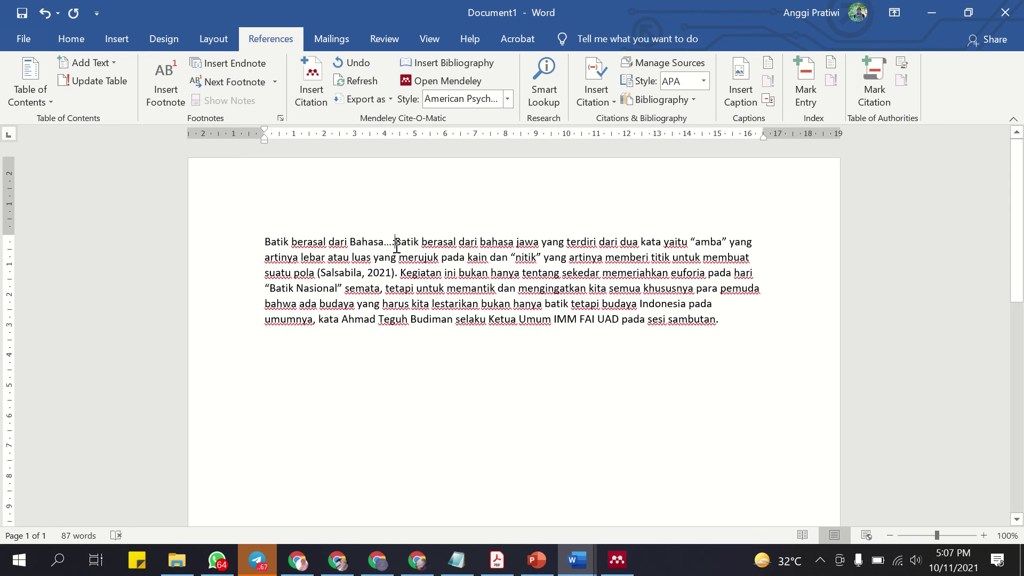
pyautogui.moveTo(396, 247); pyautogui.dragTo(264, 243)
pyautogui.press('BackSpace')
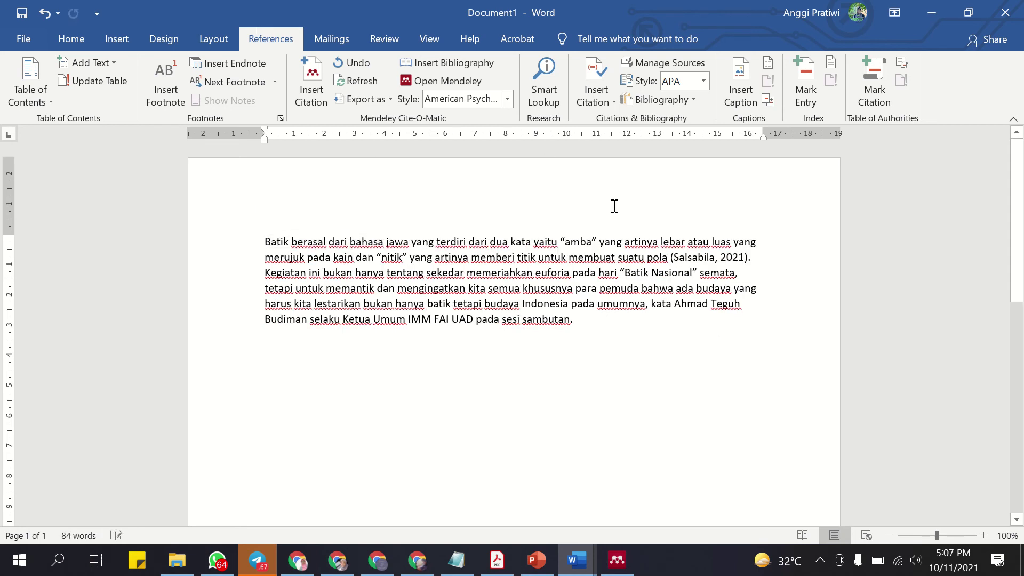
# Check the (Salsabila, 2021) citation and the Mendeley library, then bring Chrome forward.
pyautogui.click(674, 257)
pyautogui.click(748, 326)
pyautogui.click(617, 559)
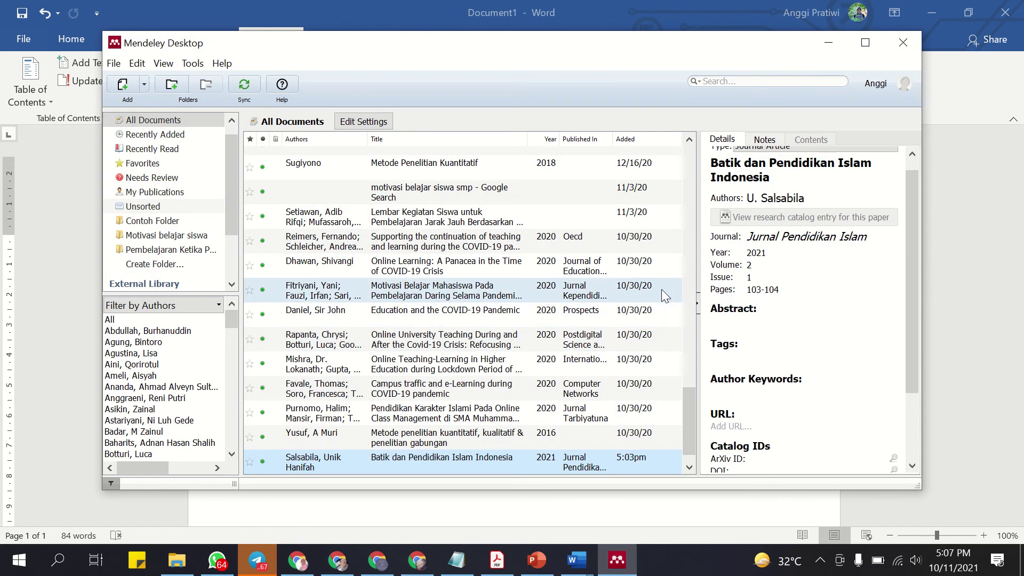
pyautogui.click(828, 43)
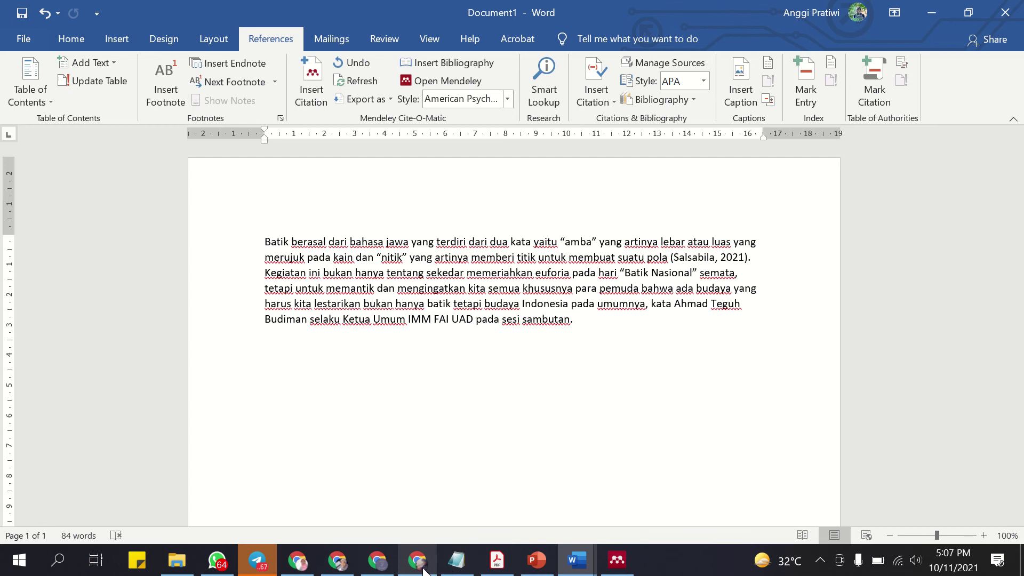
pyautogui.click(337, 561)
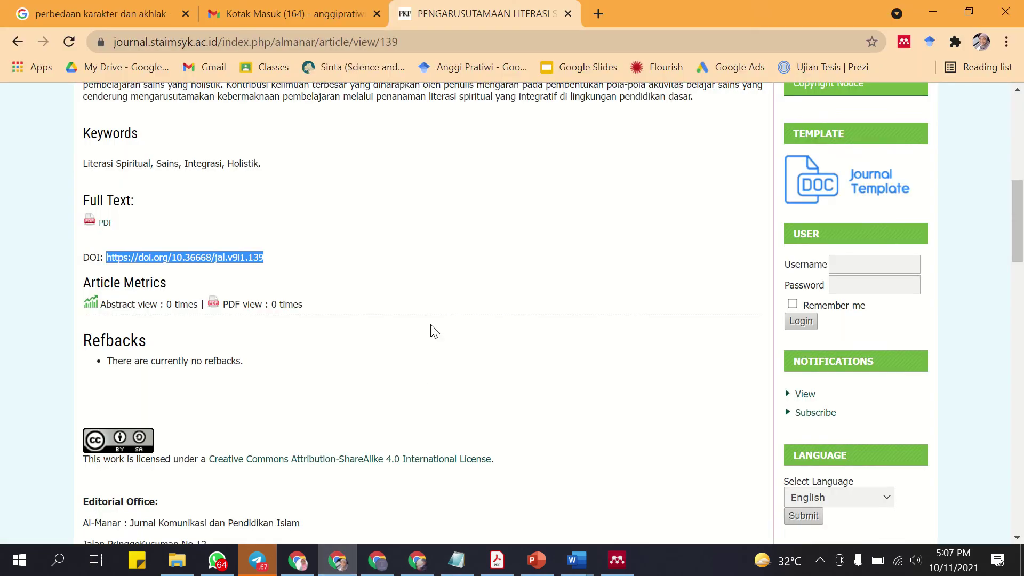
# Navigate back through Chrome's history to the Google Scholar home page.
pyautogui.scroll(3, 435, 331)
pyautogui.click(102, 13)
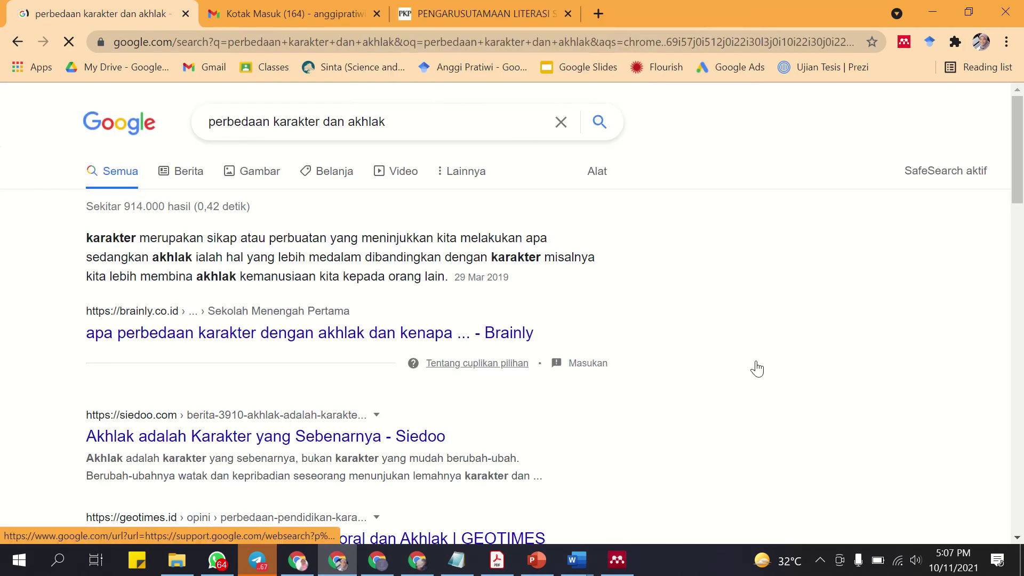
pyautogui.click(480, 14)
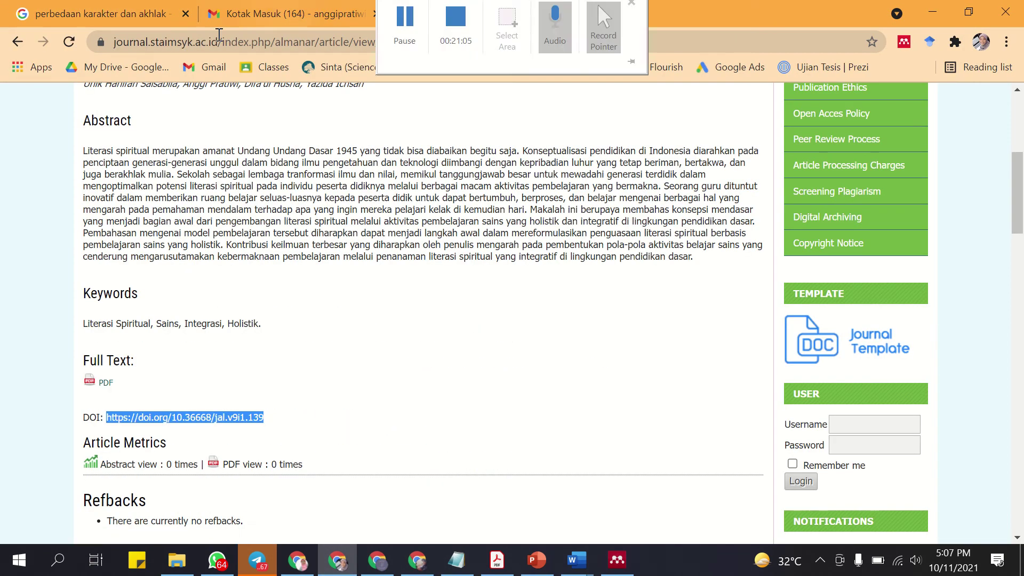
pyautogui.click(18, 42)
pyautogui.click(18, 42)
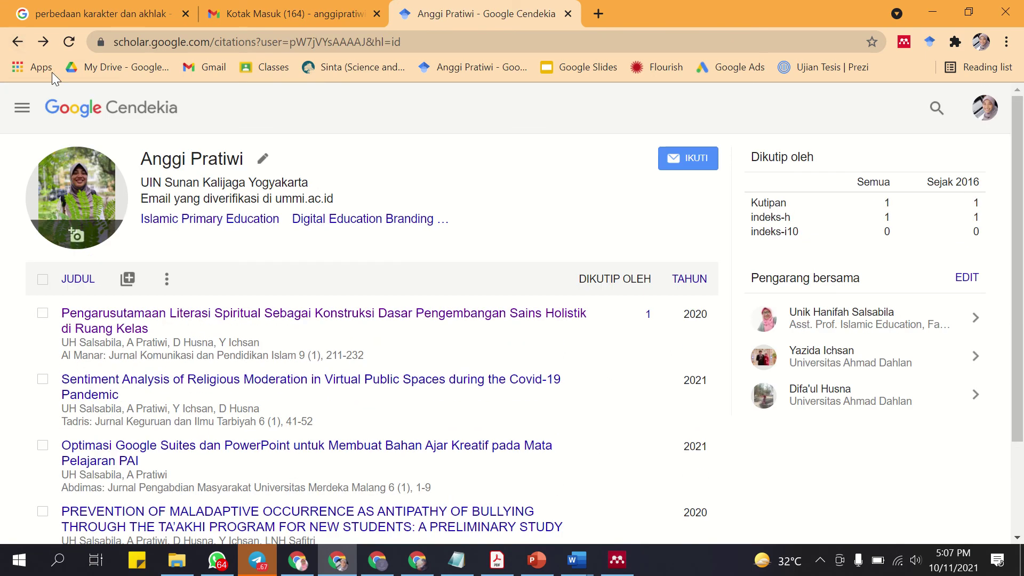
pyautogui.click(18, 42)
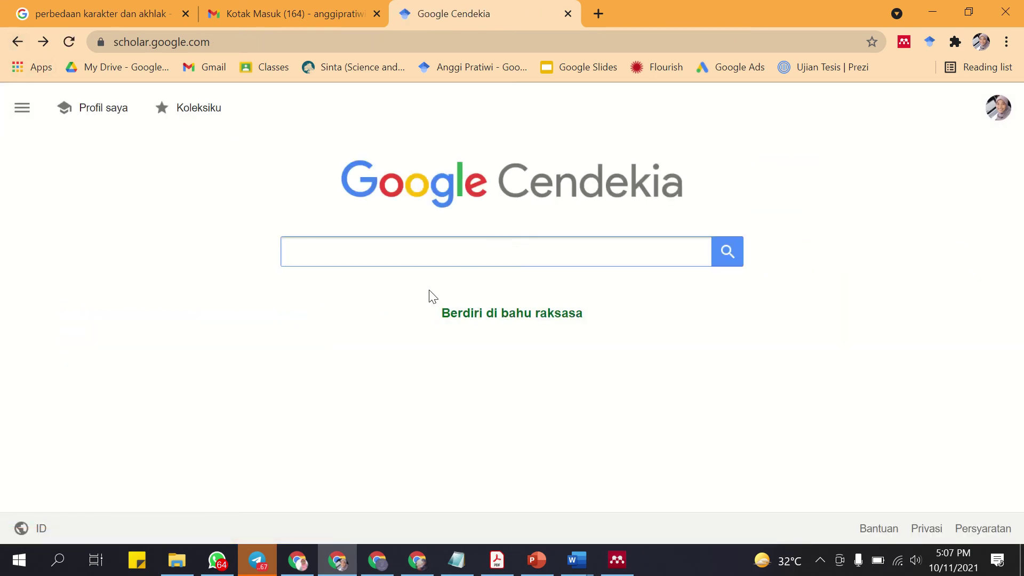
# Search Google Scholar for 'batik dan pendidikan' and open the top Ngawi batik-motif result.
pyautogui.write('ik')
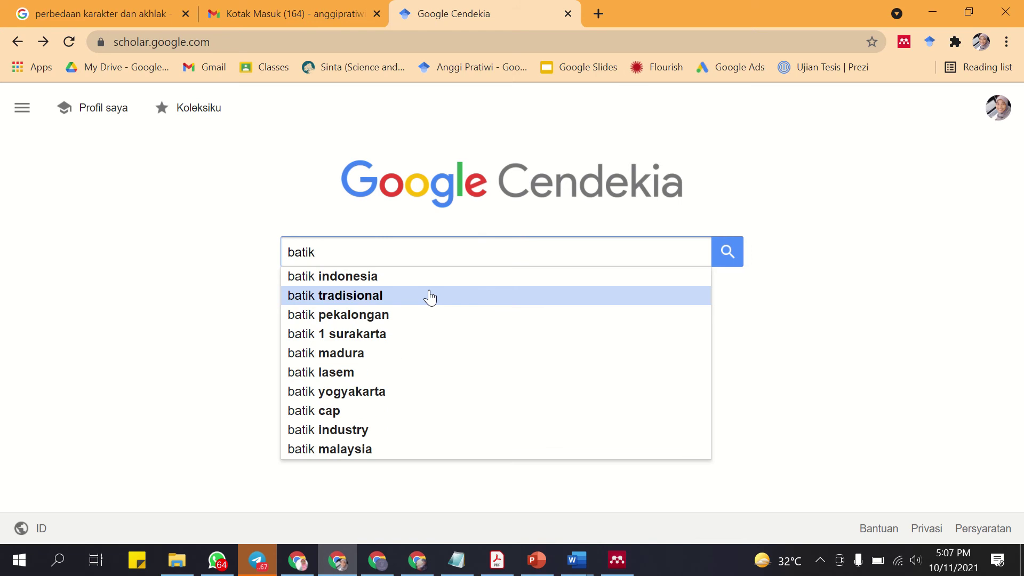
pyautogui.write(' dan pendidikan')
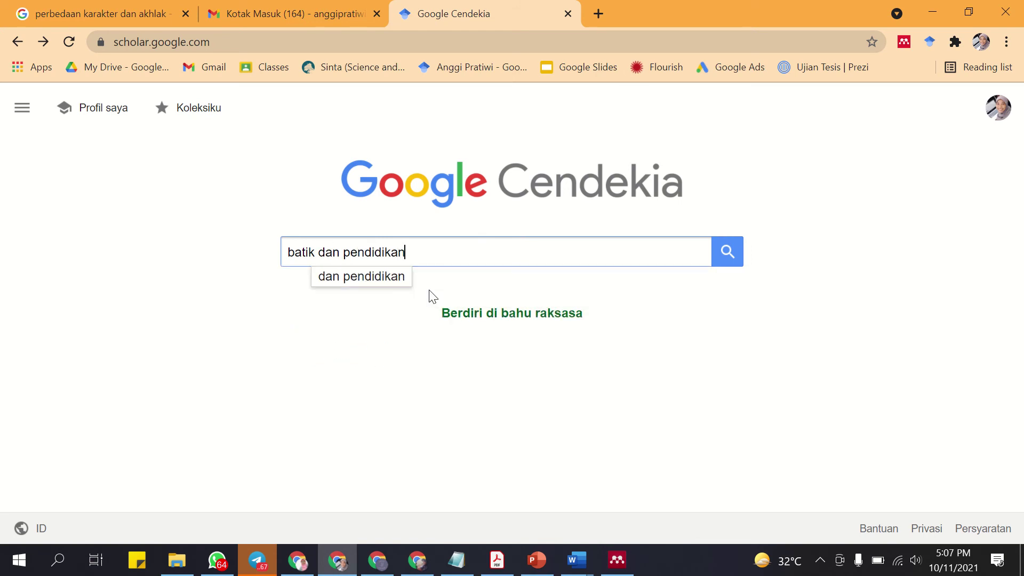
pyautogui.press('Return')
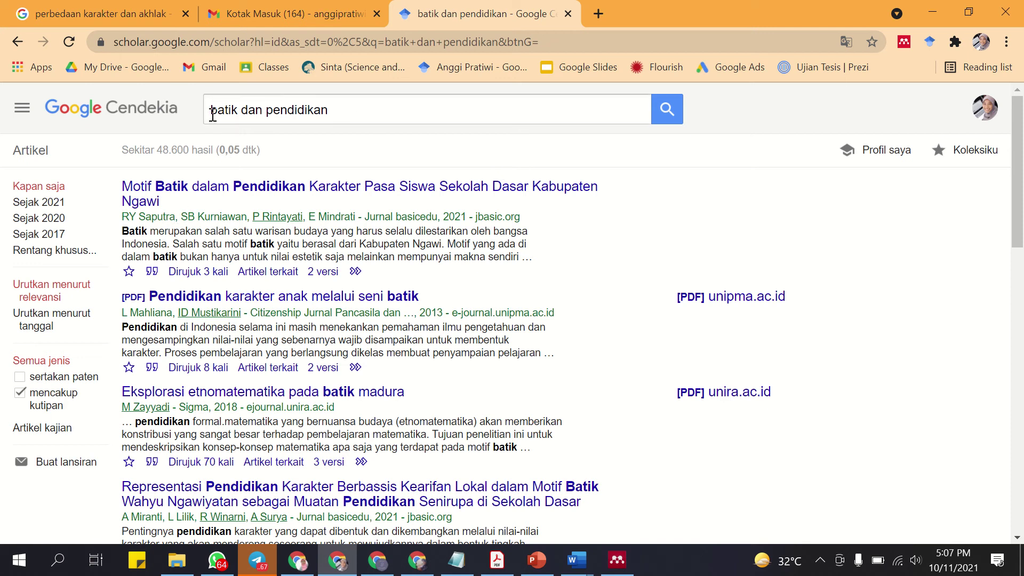
pyautogui.moveTo(212, 114); pyautogui.dragTo(341, 106)
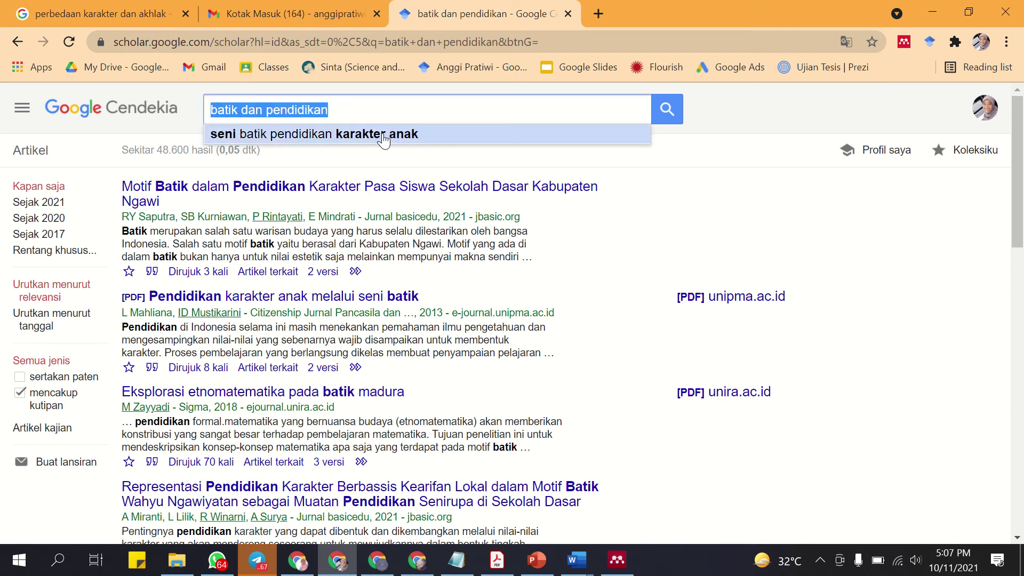
pyautogui.click(409, 112)
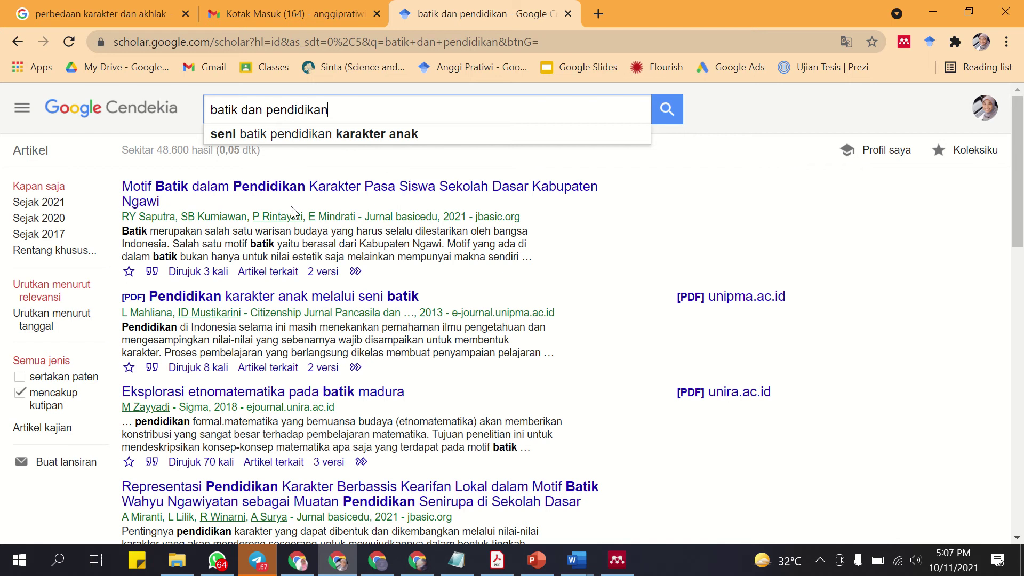
pyautogui.click(608, 211)
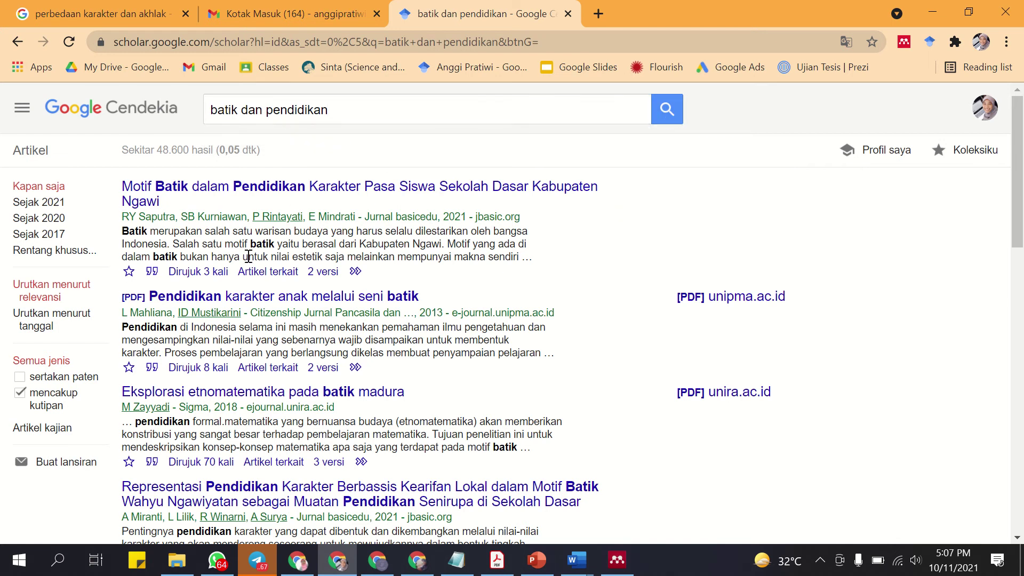
pyautogui.scroll(-1, 208, 213)
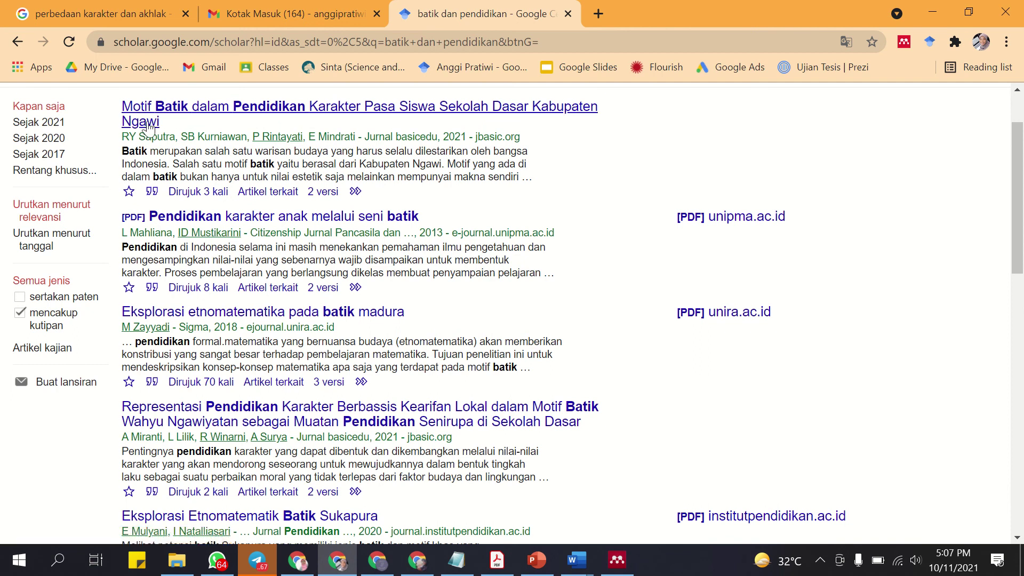
pyautogui.click(146, 127)
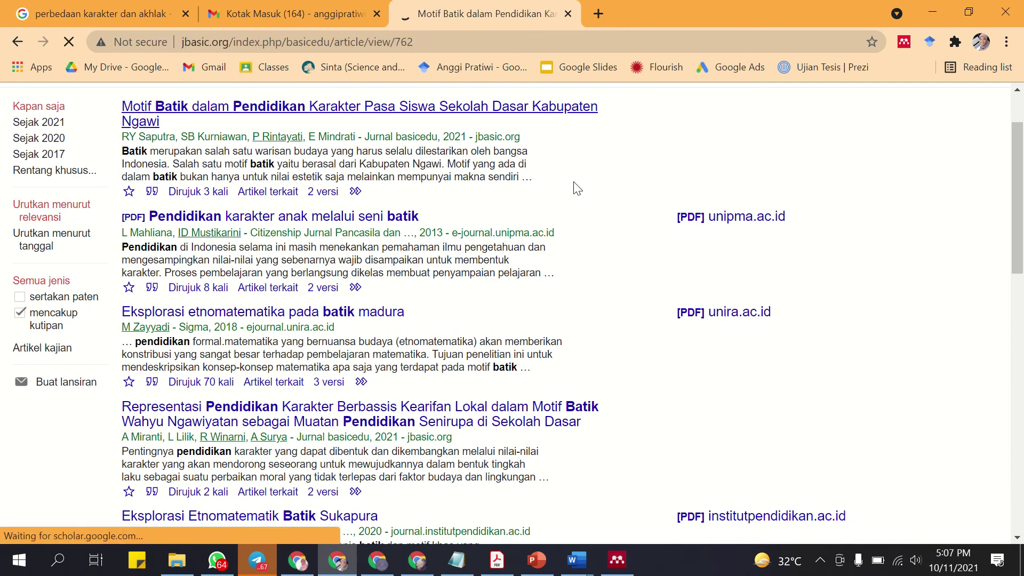
# Open the 'Motif Batik dalam Pendidikan' article's full-text PDF and download it.
pyautogui.scroll(-5, 571, 192)
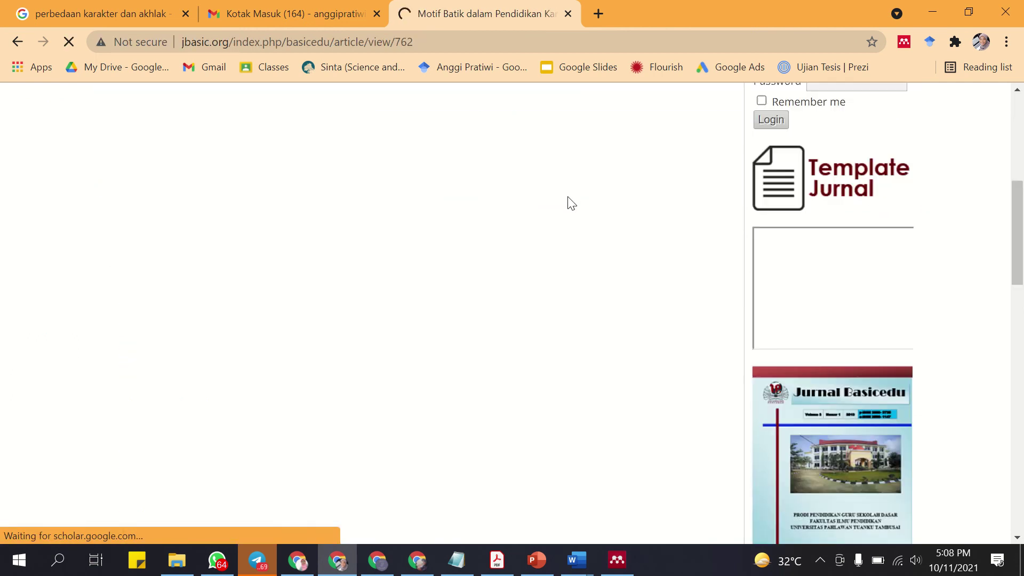
pyautogui.scroll(3, 569, 201)
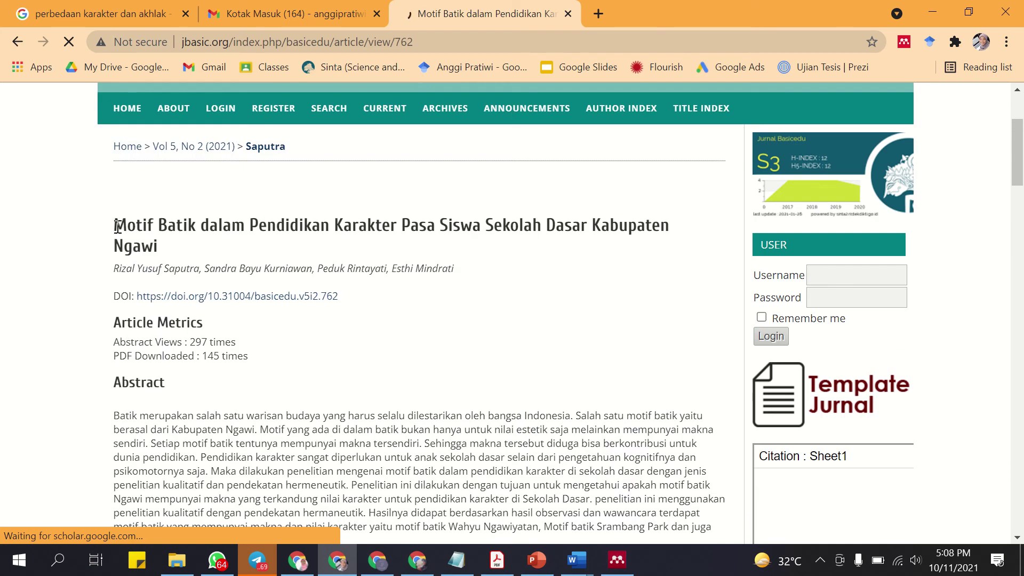
pyautogui.doubleClick(118, 226)
pyautogui.scroll(-4, 277, 336)
pyautogui.scroll(-3, 277, 355)
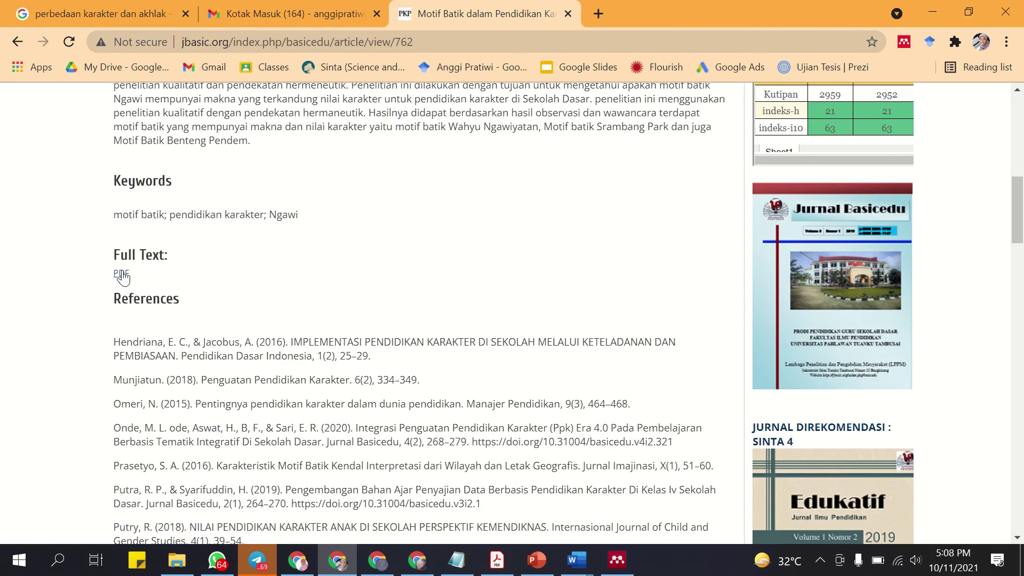
pyautogui.click(122, 275)
pyautogui.scroll(-3, 654, 252)
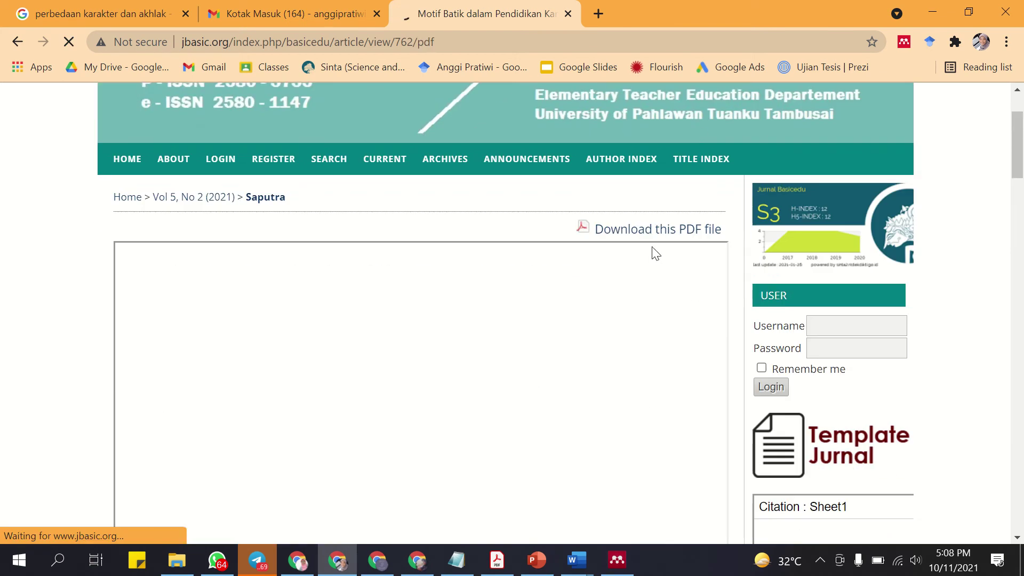
pyautogui.click(627, 181)
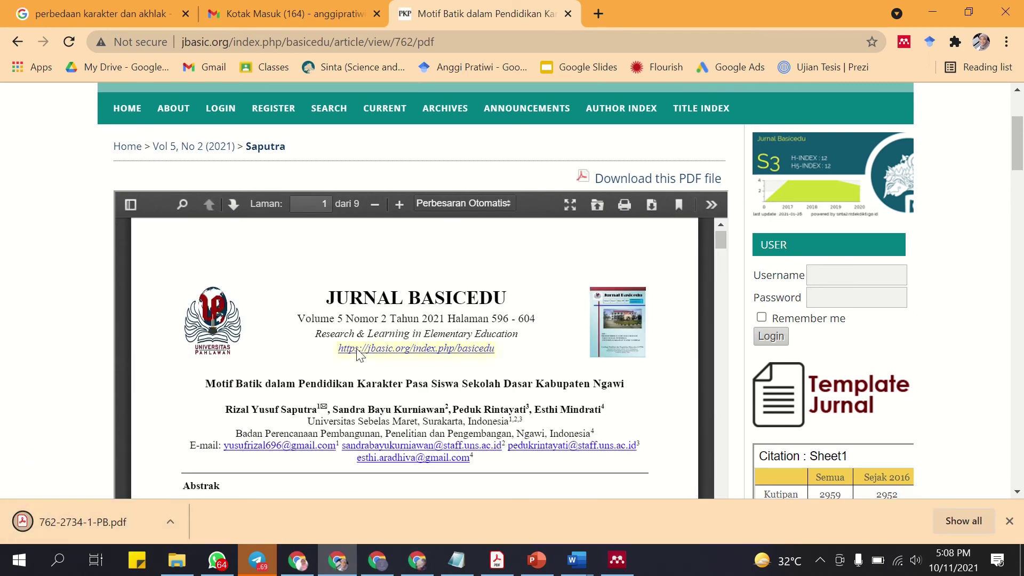
pyautogui.scroll(-8, 628, 324)
pyautogui.scroll(-10, 629, 323)
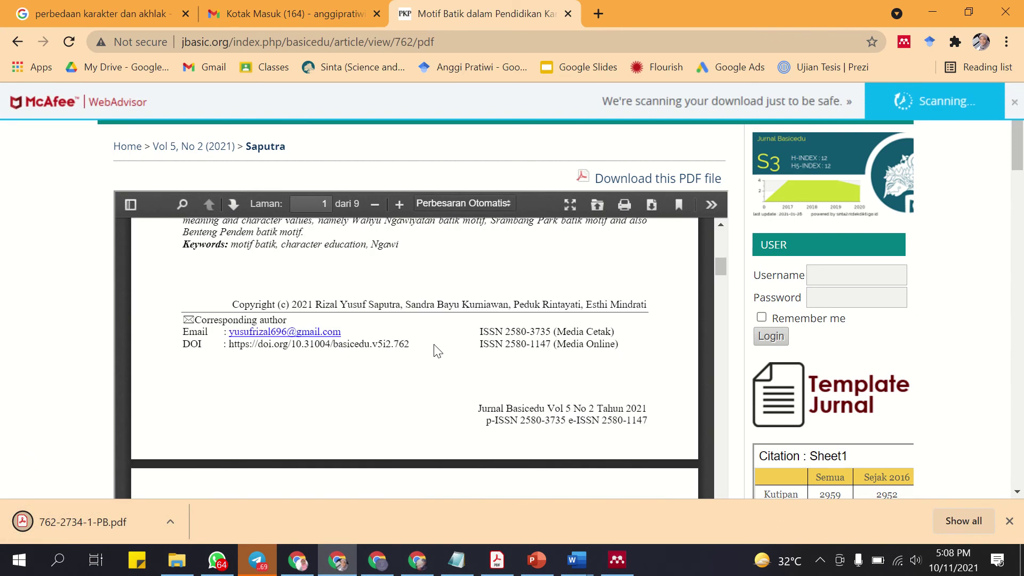
pyautogui.click(1009, 521)
# Select the whole 'Berdasarkan hasil survey' paragraph on page 3 of the PDF.
pyautogui.scroll(-3, 283, 296)
pyautogui.scroll(-12, 282, 296)
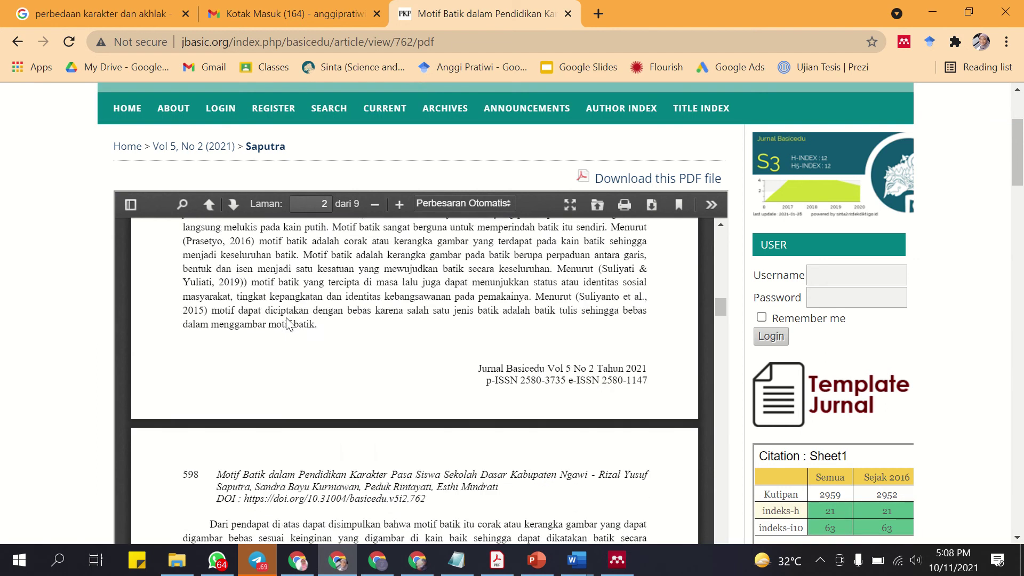
pyautogui.scroll(-6, 287, 327)
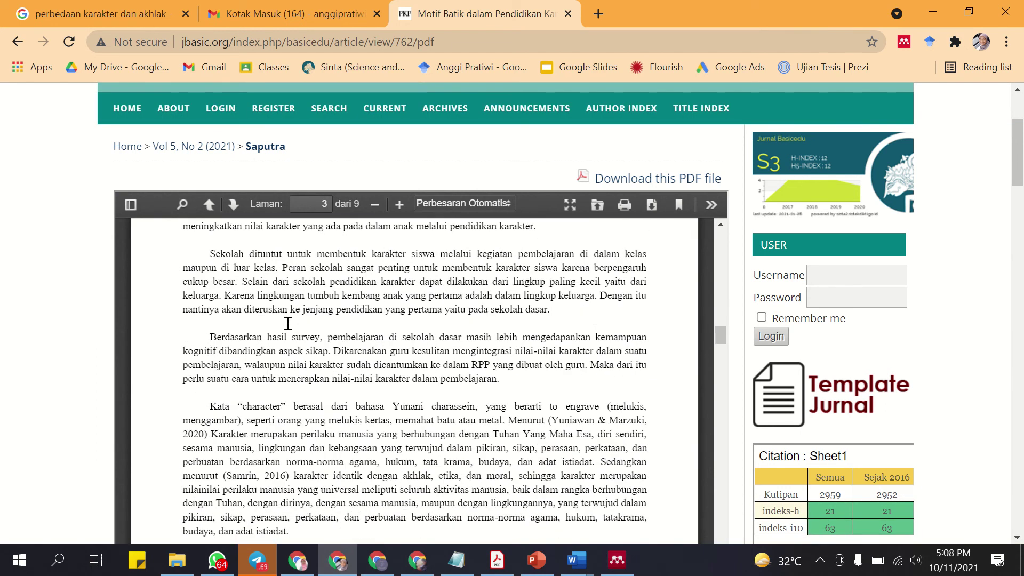
pyautogui.scroll(2, 287, 326)
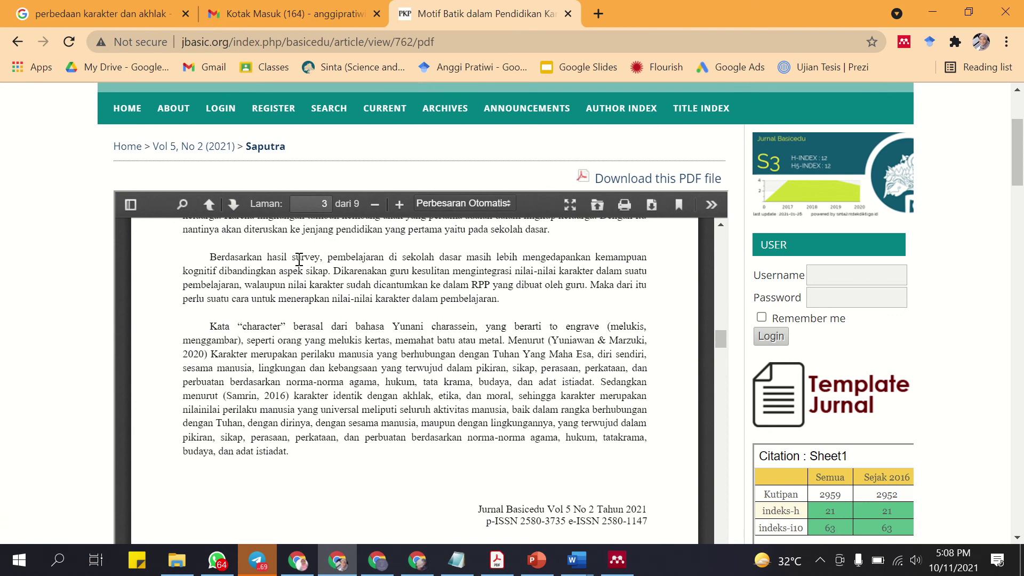
pyautogui.moveTo(331, 261); pyautogui.dragTo(497, 297)
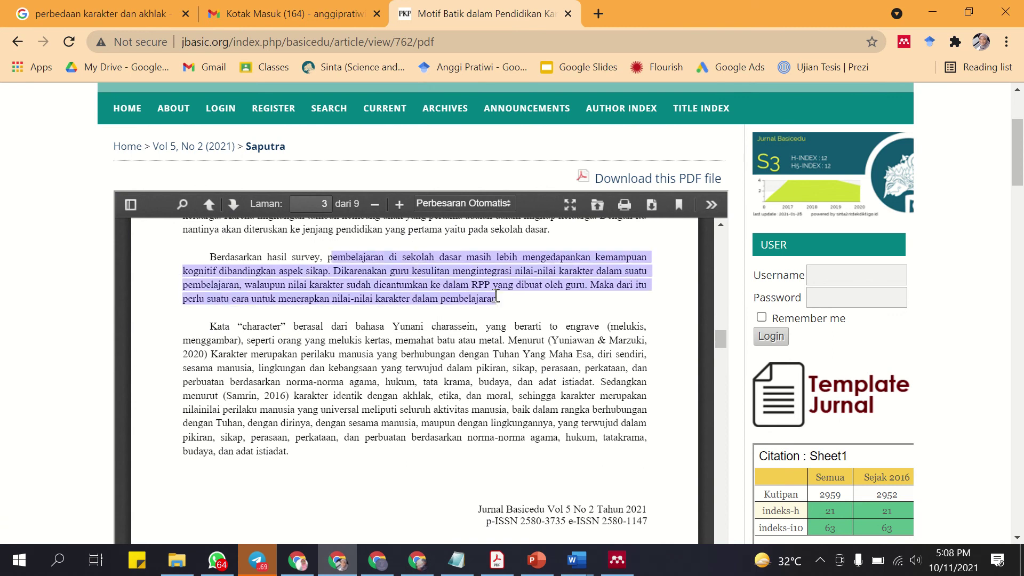
pyautogui.click(324, 258)
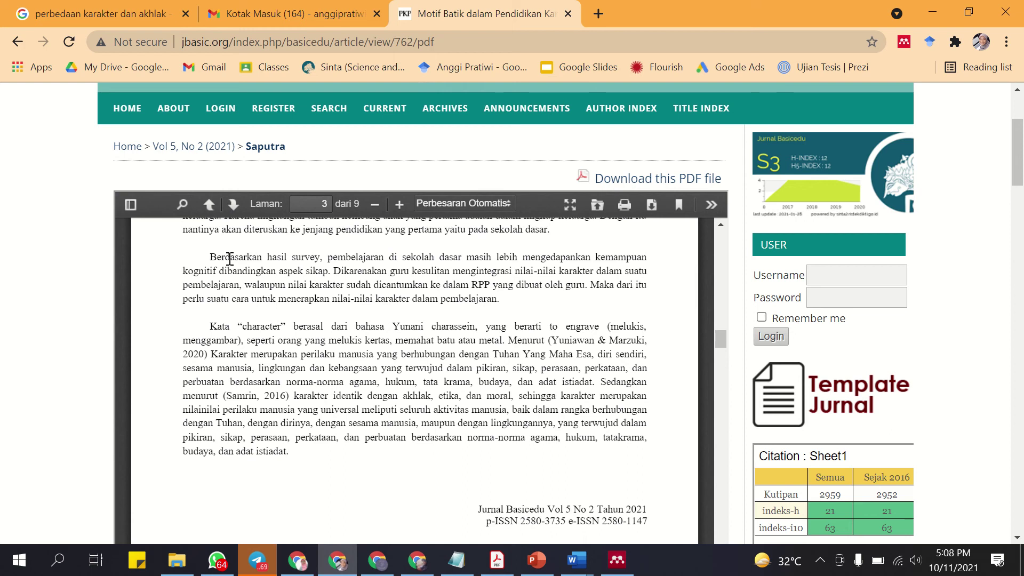
pyautogui.moveTo(212, 257); pyautogui.dragTo(484, 297)
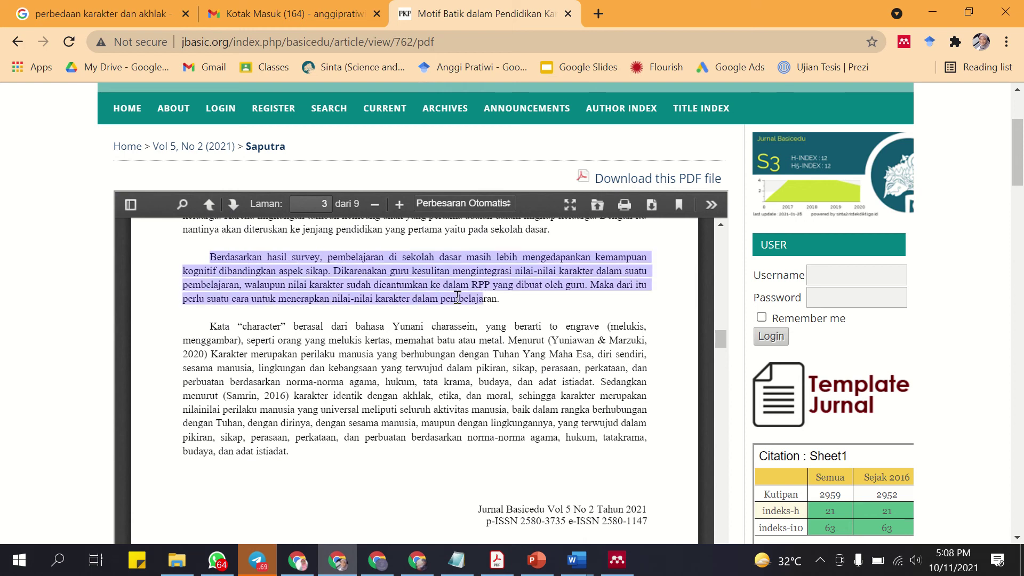
pyautogui.click(501, 299)
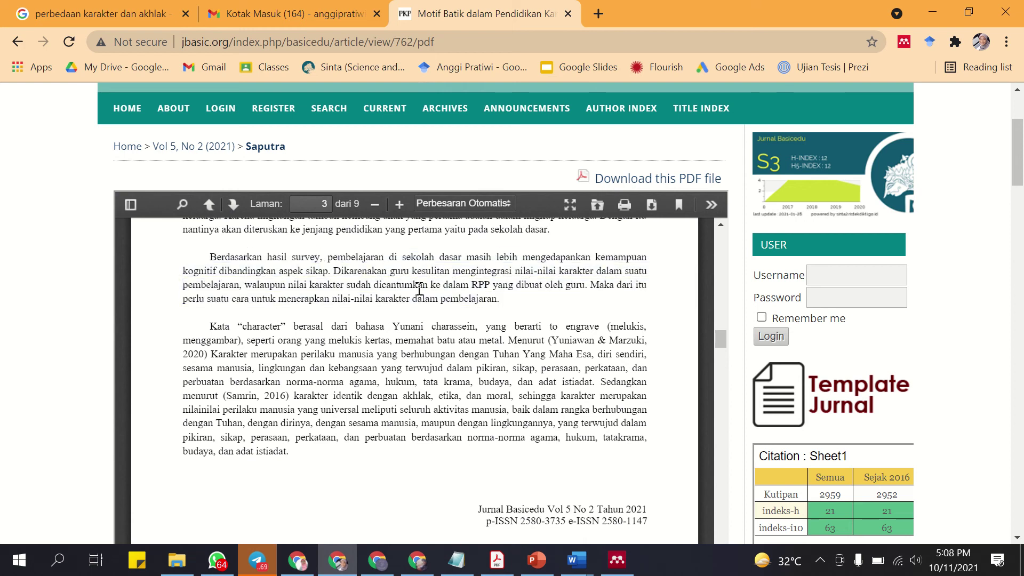
pyautogui.moveTo(210, 258); pyautogui.dragTo(495, 300)
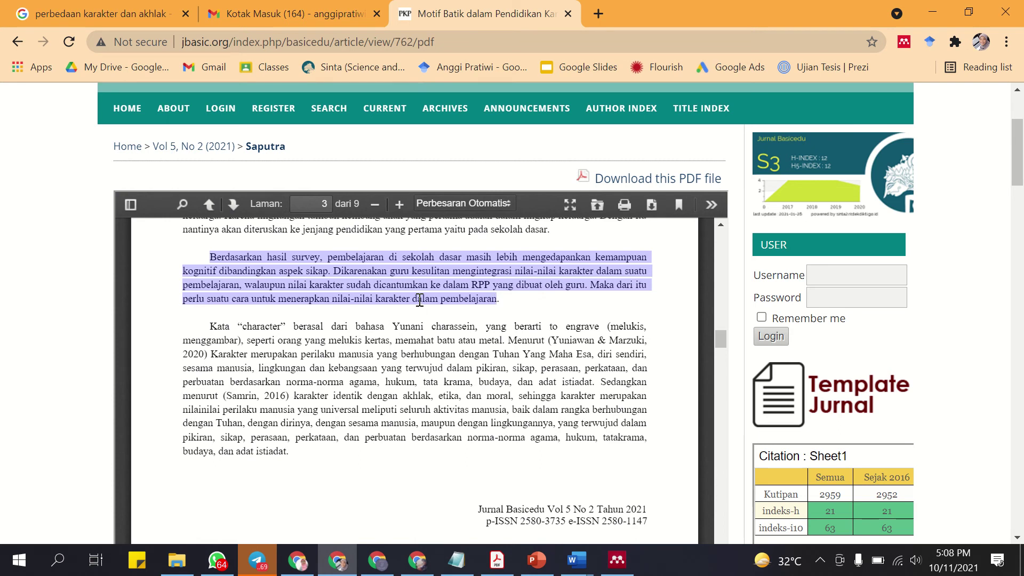
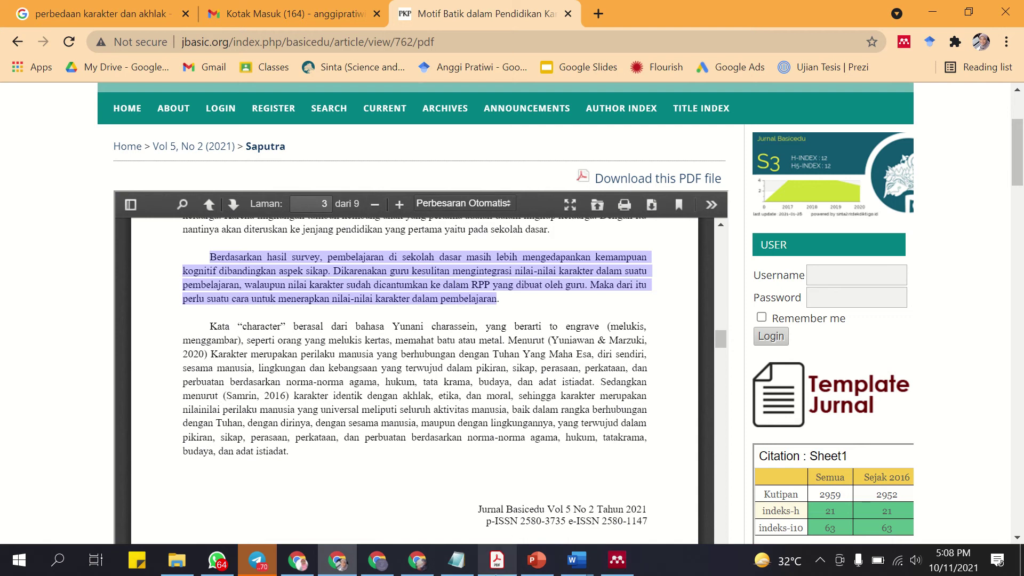
# Below the batik paragraph in Document1, start typing 'Diperlukan penguatan karakter dalam pembelajaran' and fix the typos.
pyautogui.moveTo(558, 549)
pyautogui.click(510, 513)
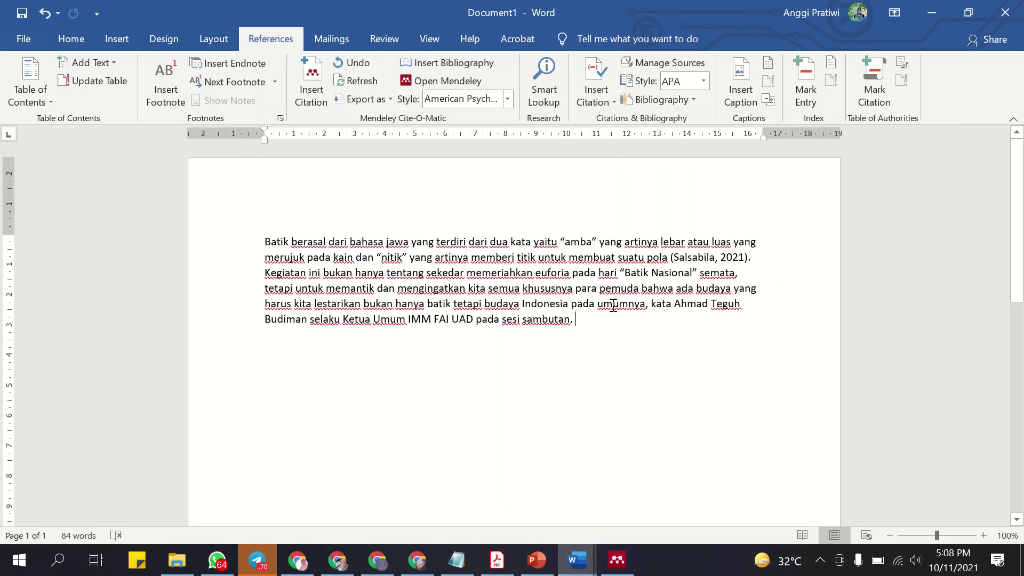
pyautogui.press('Return')
pyautogui.press('Return')
pyautogui.write('diperkuk')
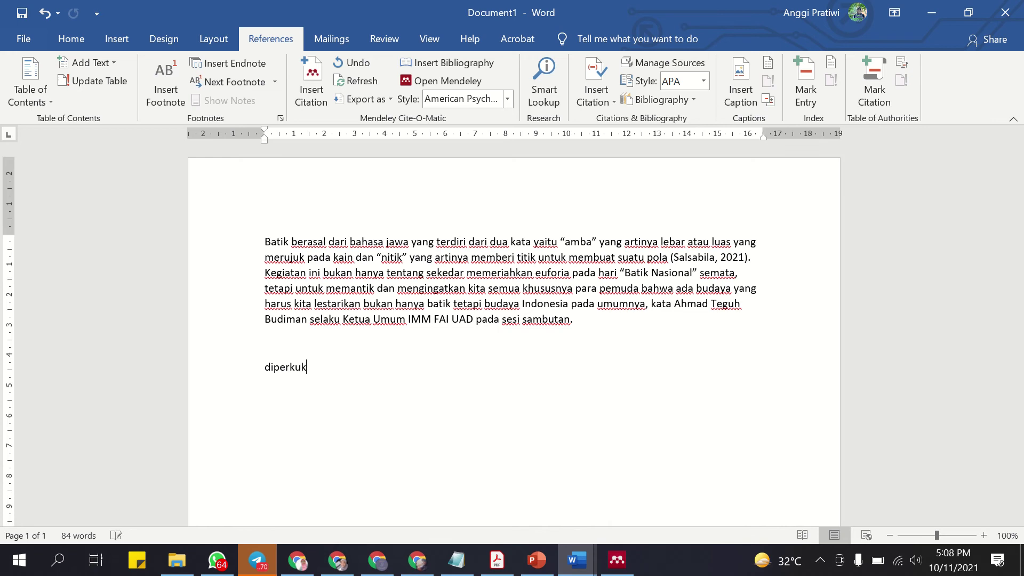
pyautogui.write('an penguatan kara')
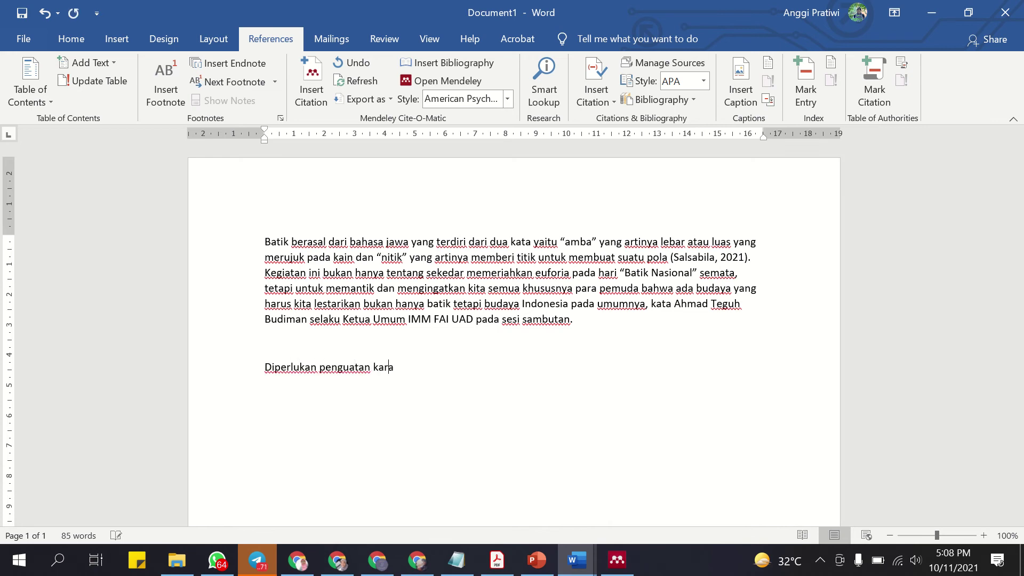
pyautogui.write('kter dalam pembe')
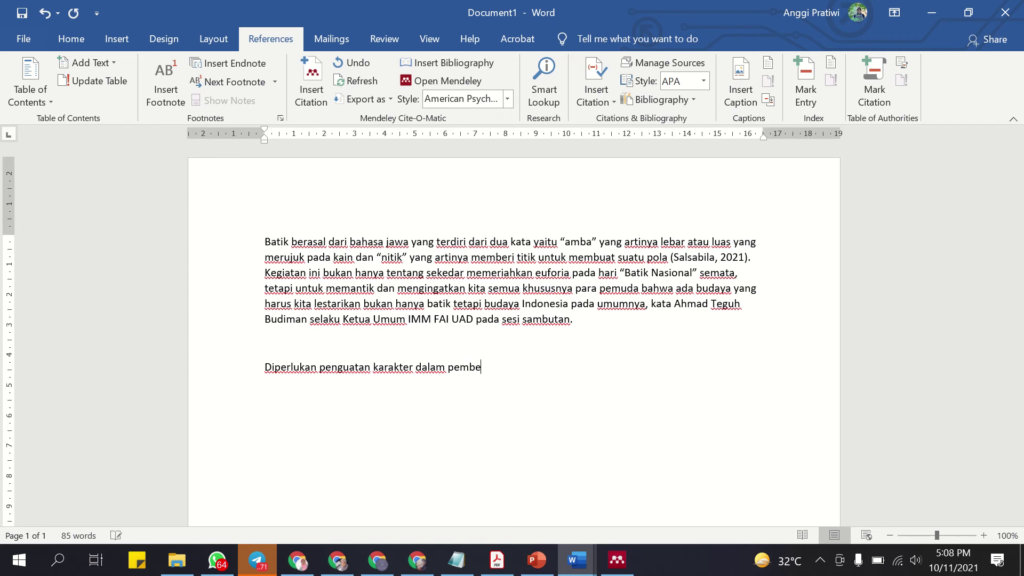
pyautogui.press('BackSpace')
pyautogui.press('BackSpace')
# Finish the sentence, then go back in Chrome from the journal PDF to the batik dan pendidikan results.
pyautogui.write('ajaran')
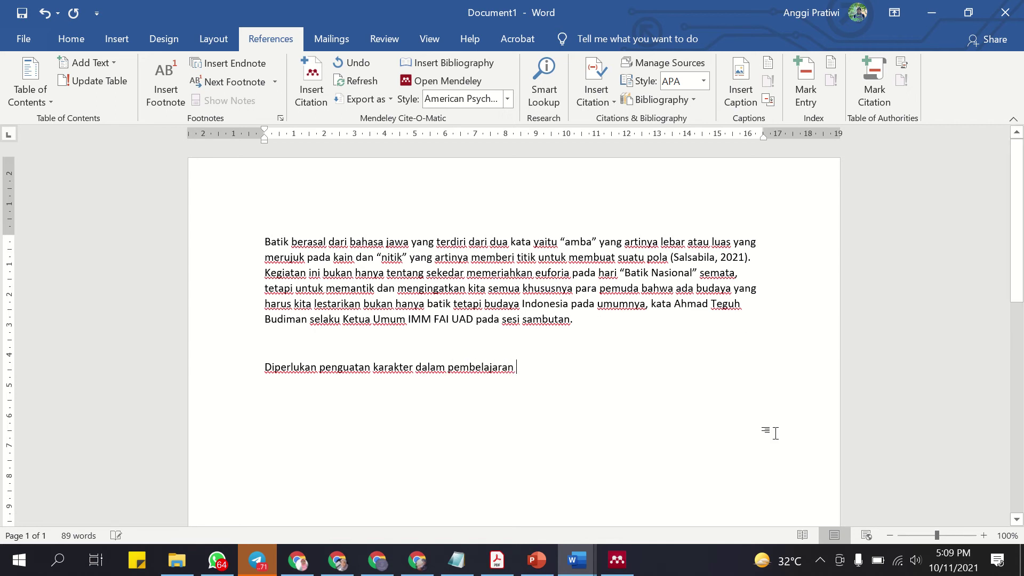
pyautogui.click(417, 560)
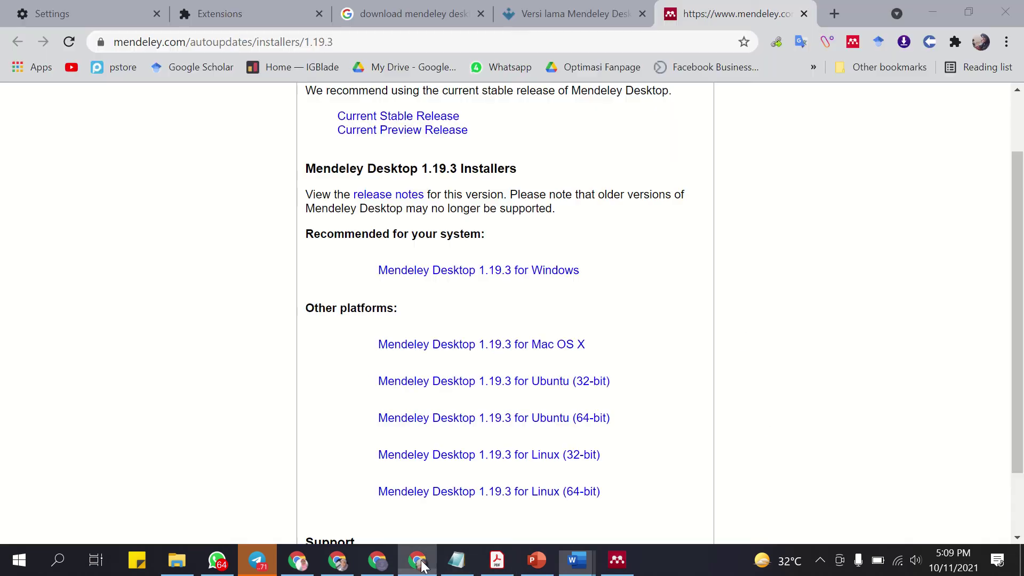
pyautogui.click(354, 559)
pyautogui.scroll(5, 521, 348)
pyautogui.scroll(15, 518, 346)
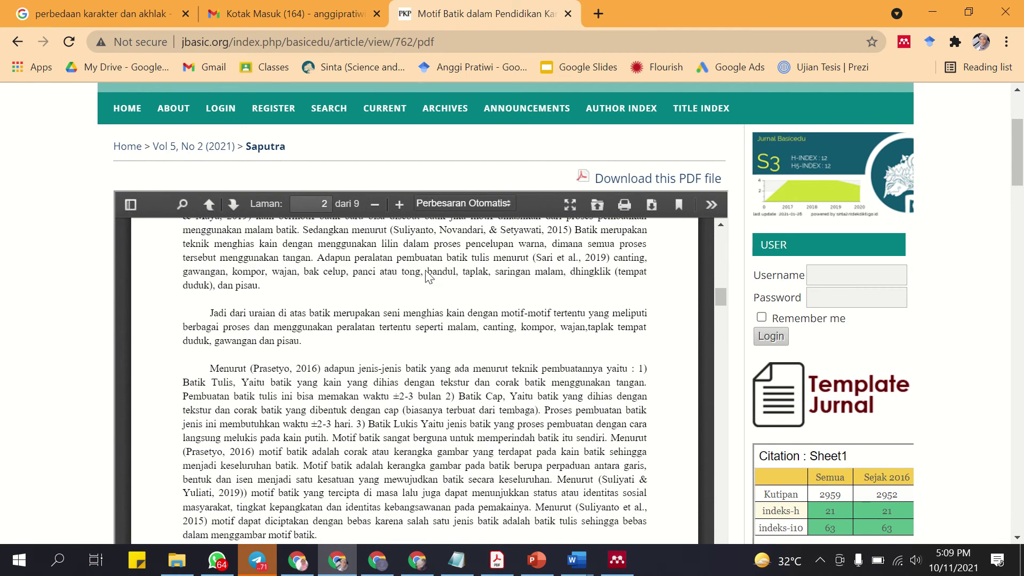
pyautogui.scroll(8, 489, 271)
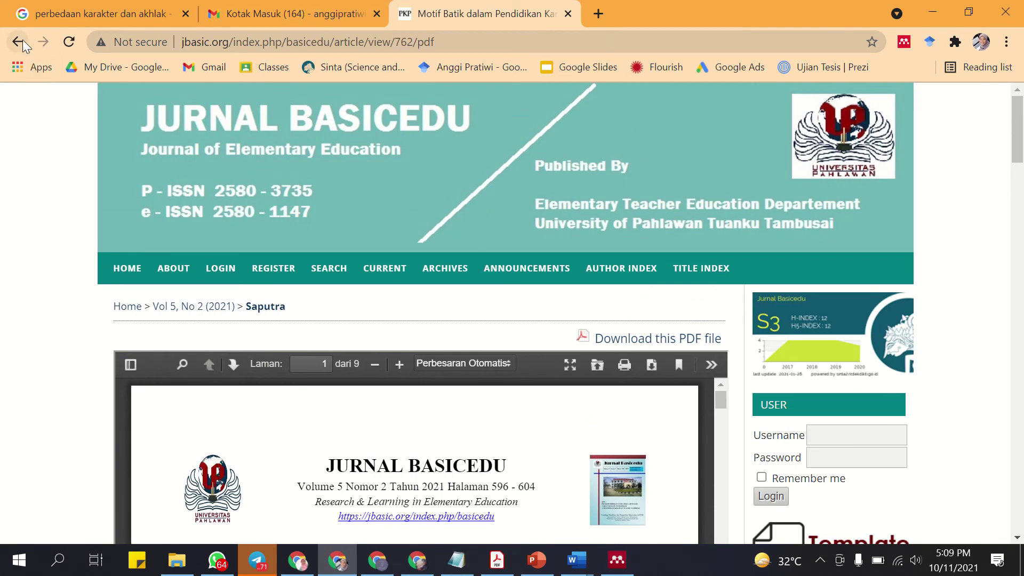
pyautogui.click(16, 42)
pyautogui.click(17, 43)
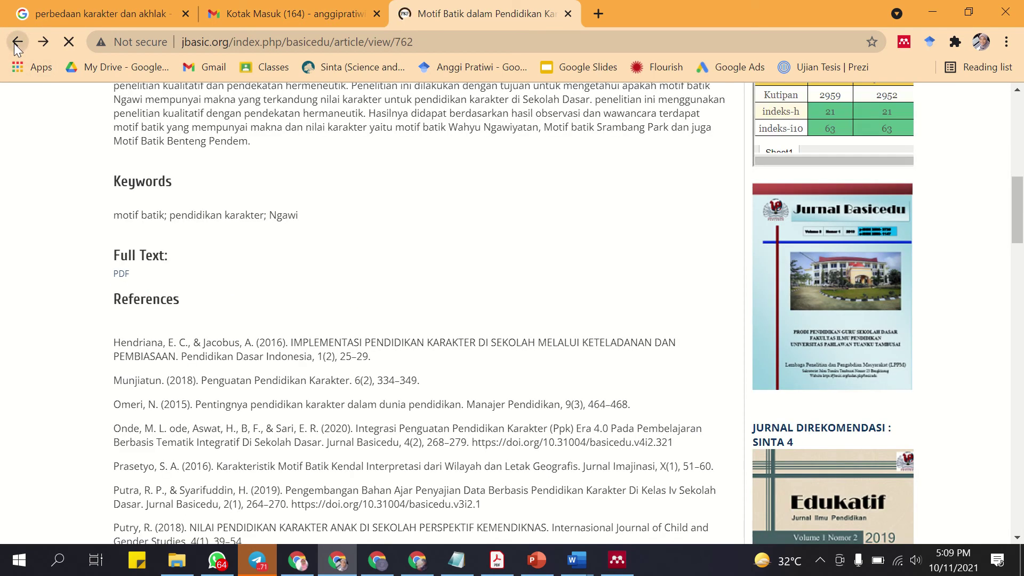
# Show the citation formats for the first result, the Motif Batik article.
pyautogui.scroll(1, 368, 256)
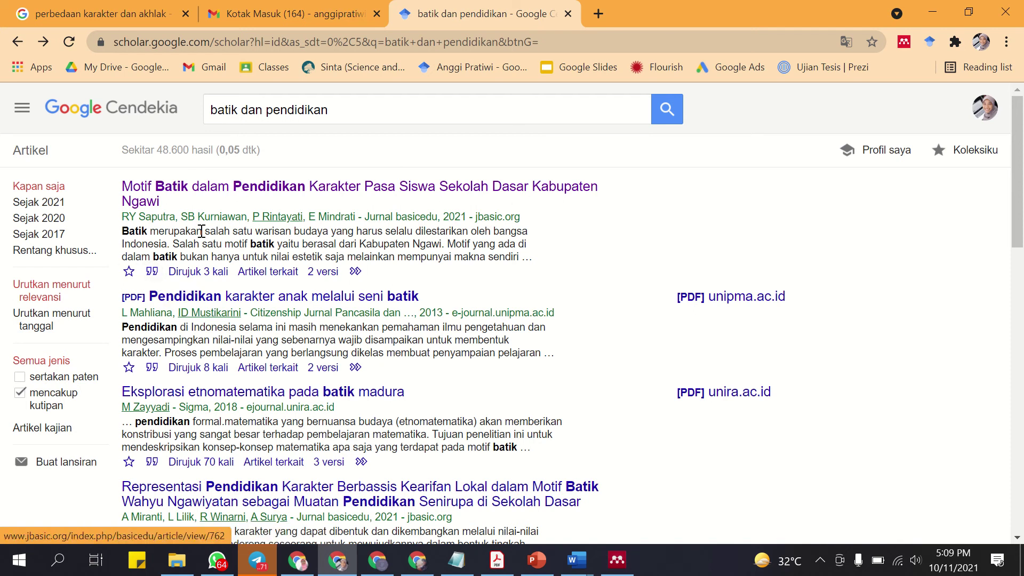
pyautogui.moveTo(126, 217); pyautogui.dragTo(583, 224)
pyautogui.click(586, 226)
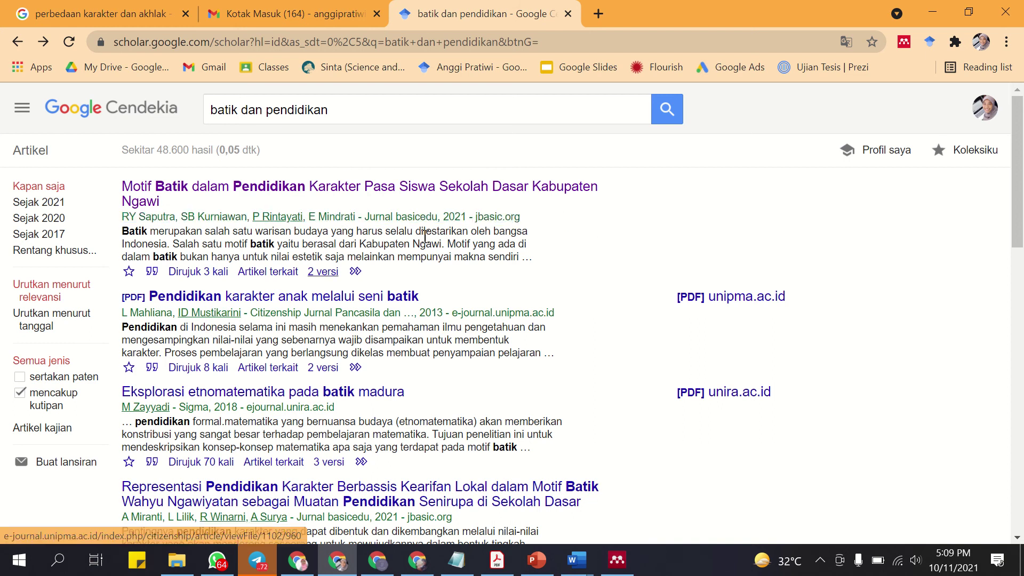
pyautogui.click(153, 272)
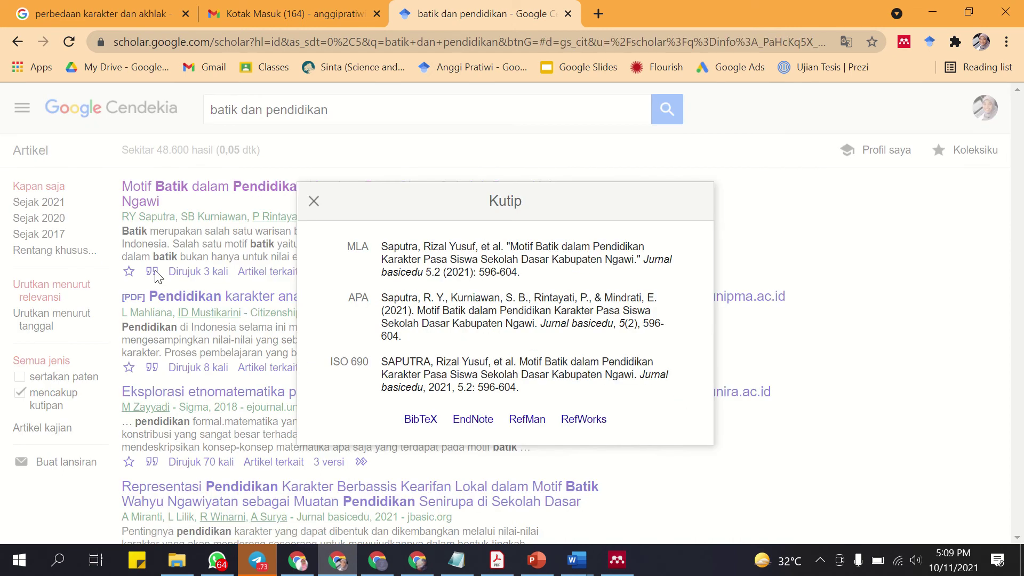
# Download the Motif Batik citation as the RefMan file scholar.ris and bring up Mendeley Desktop.
pyautogui.click(537, 425)
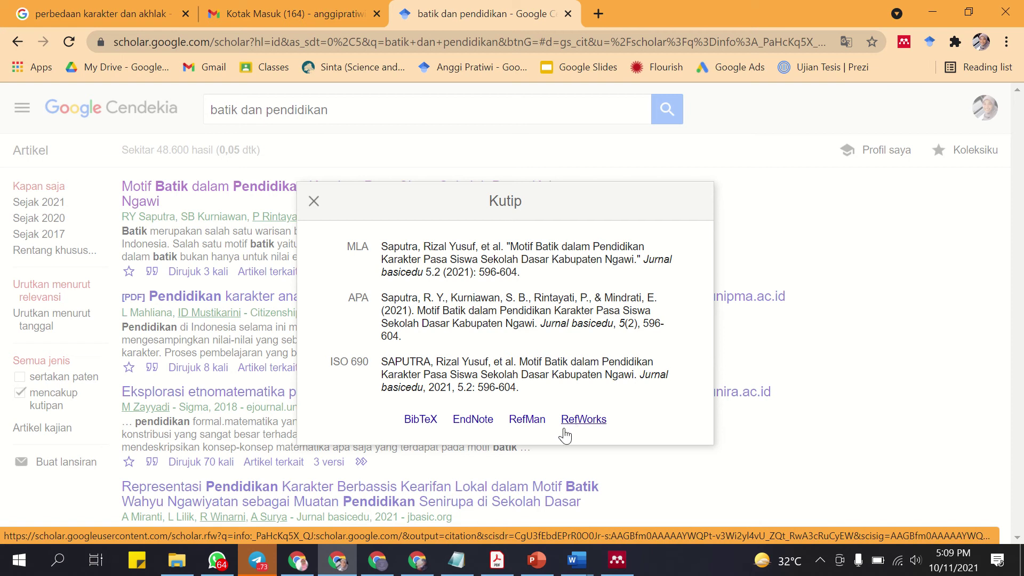
pyautogui.click(531, 423)
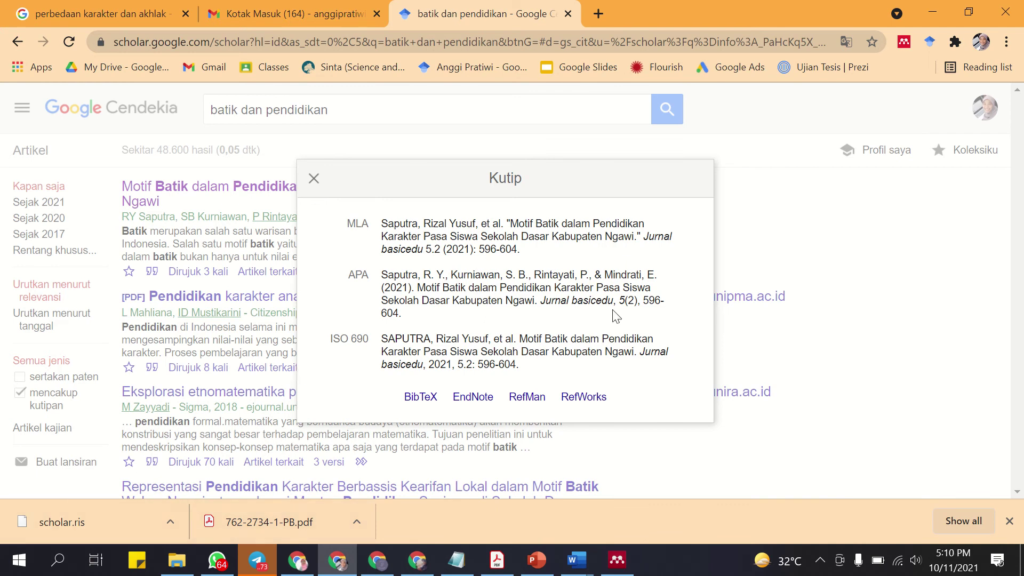
pyautogui.click(617, 560)
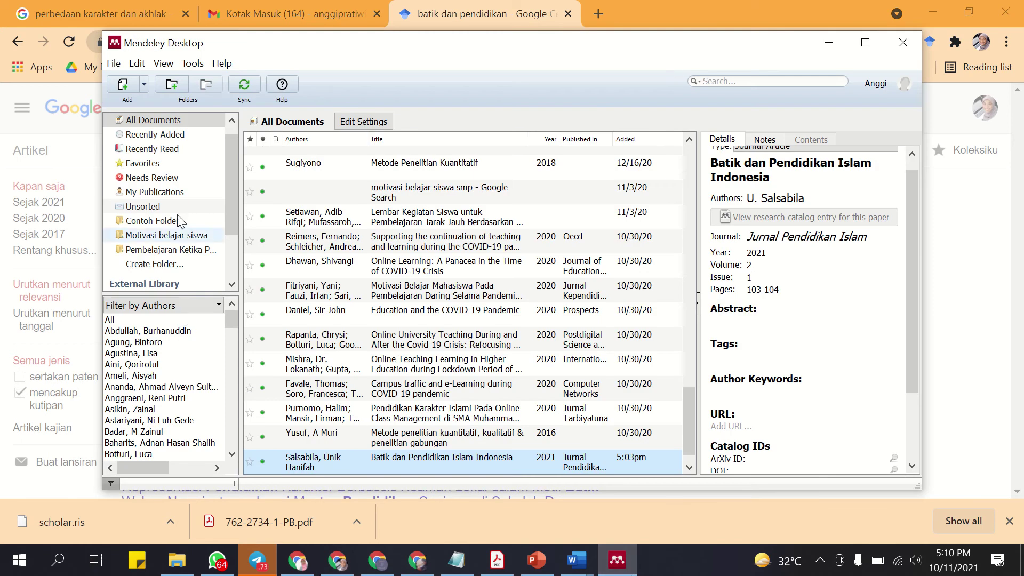
# Add scholar.ris from the Downloads folder to the Mendeley library via Add Files.
pyautogui.click(145, 85)
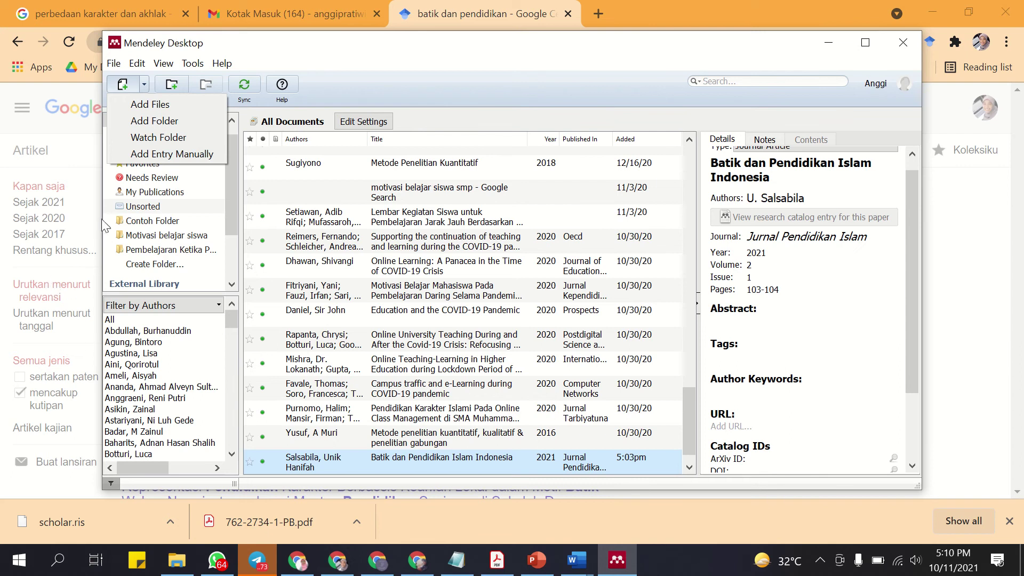
pyautogui.click(157, 110)
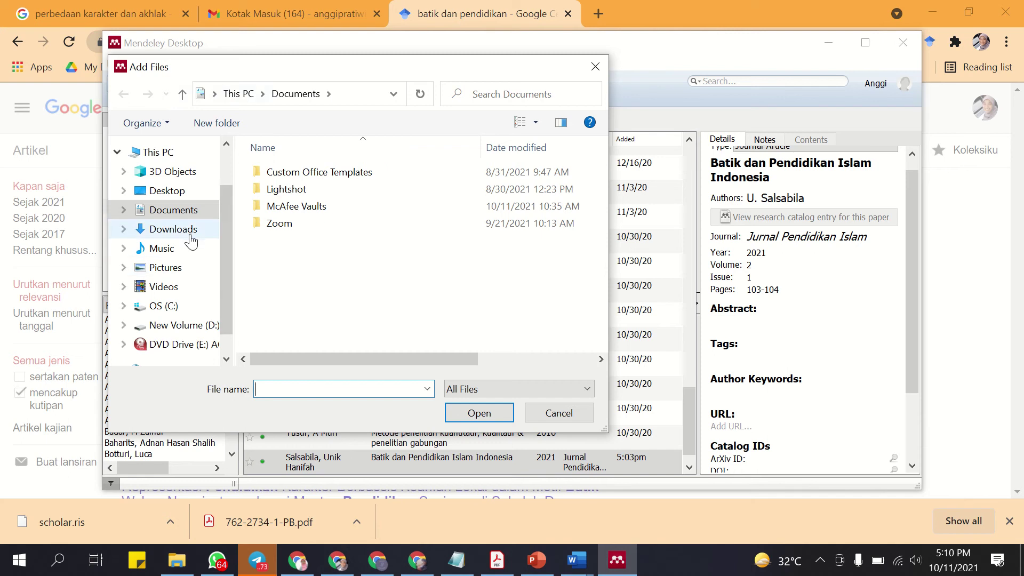
pyautogui.click(194, 234)
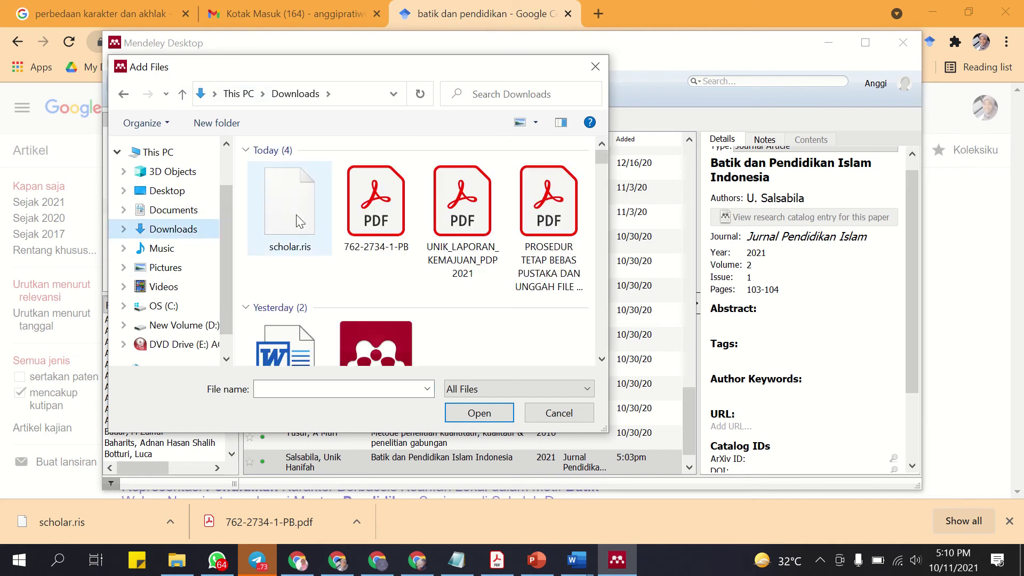
pyautogui.click(289, 214)
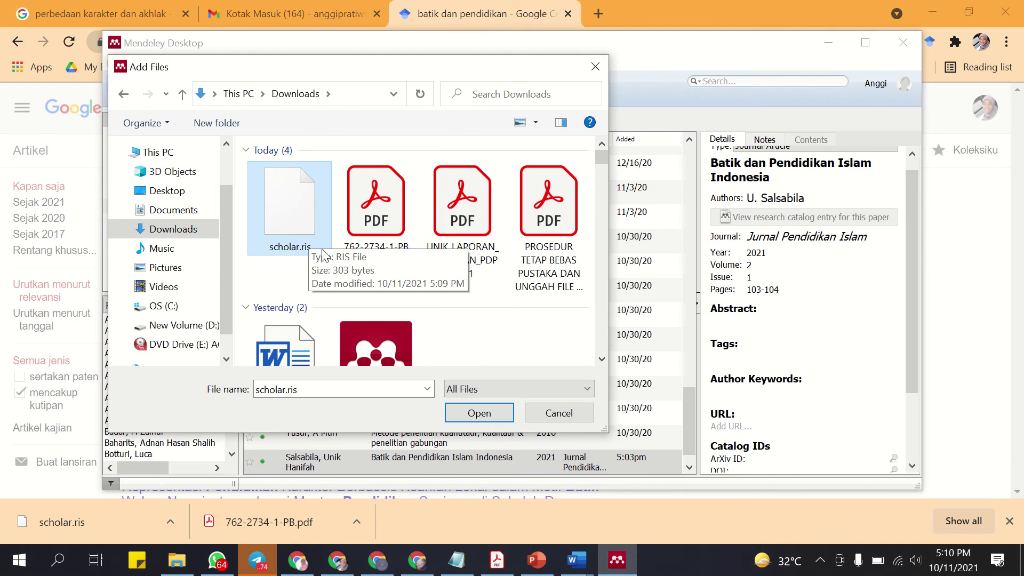
pyautogui.click(496, 412)
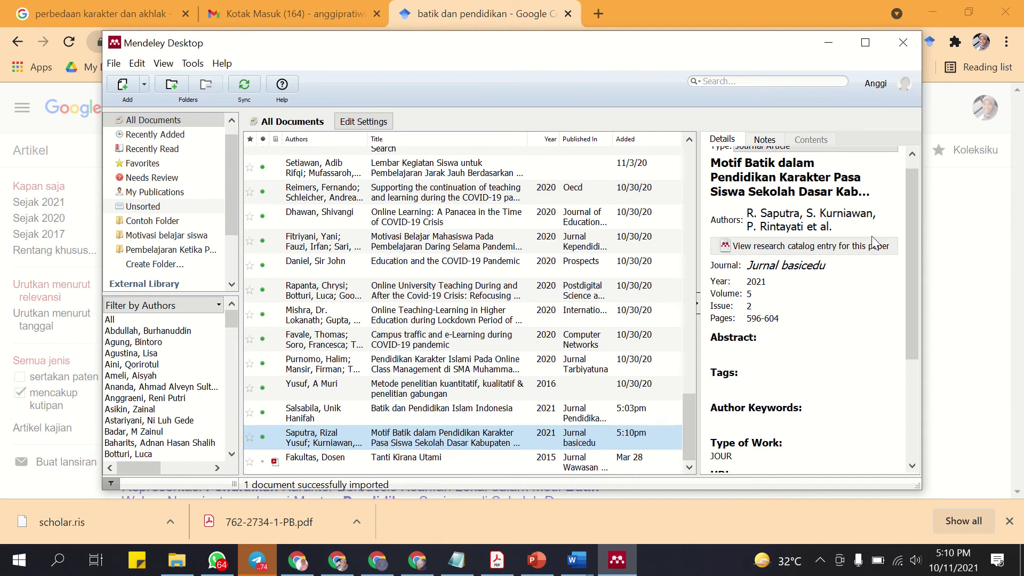
# Review the imported Motif Batik article's details, then return to Word's Document1.
pyautogui.scroll(1, 849, 198)
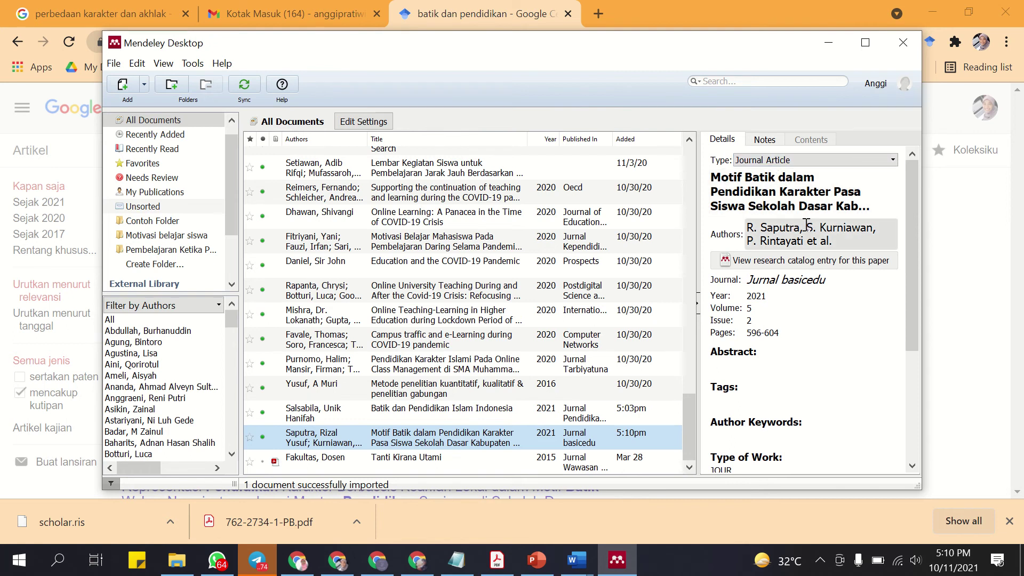
pyautogui.scroll(-1, 773, 243)
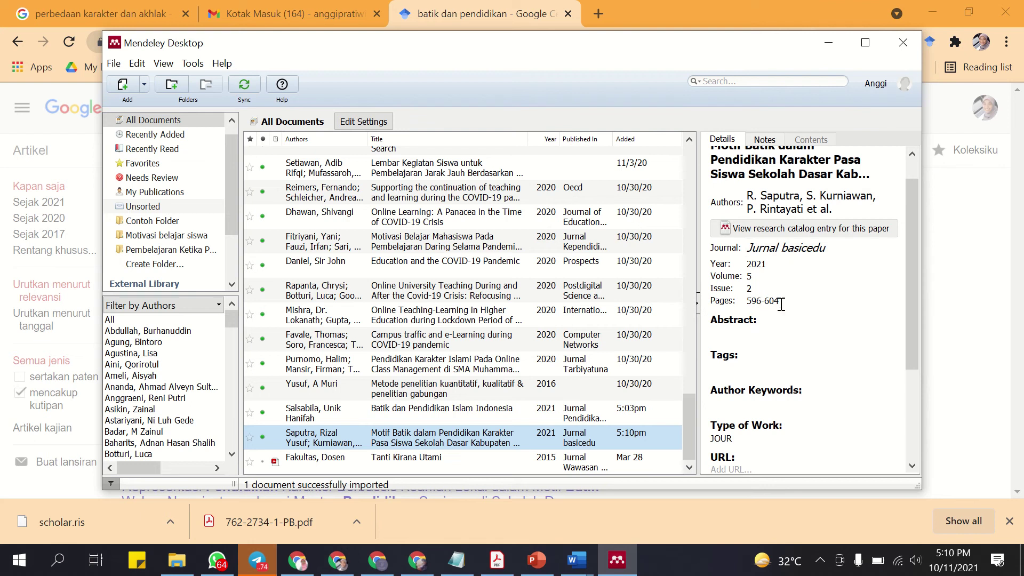
pyautogui.scroll(-4, 761, 298)
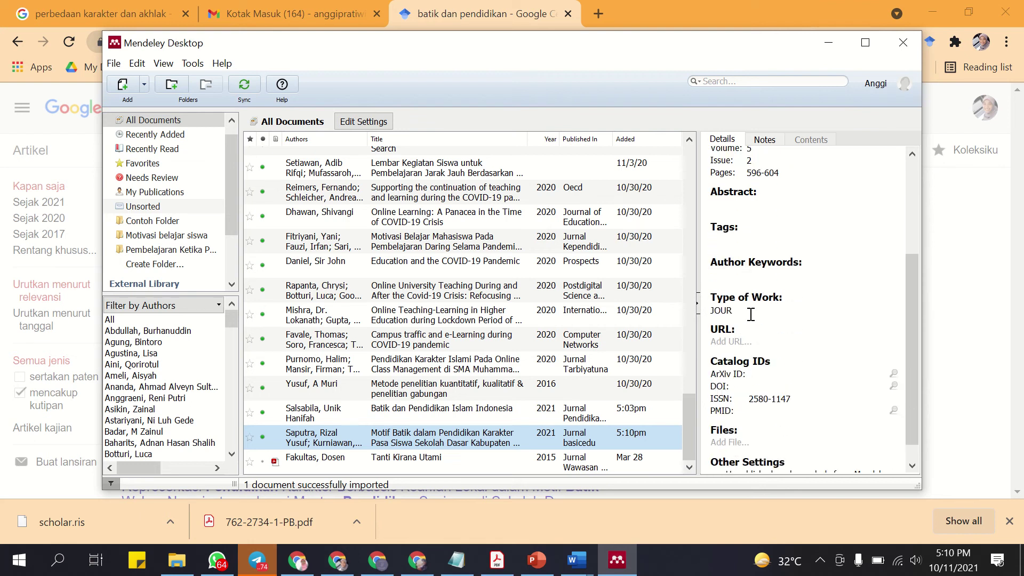
pyautogui.scroll(-1, 751, 315)
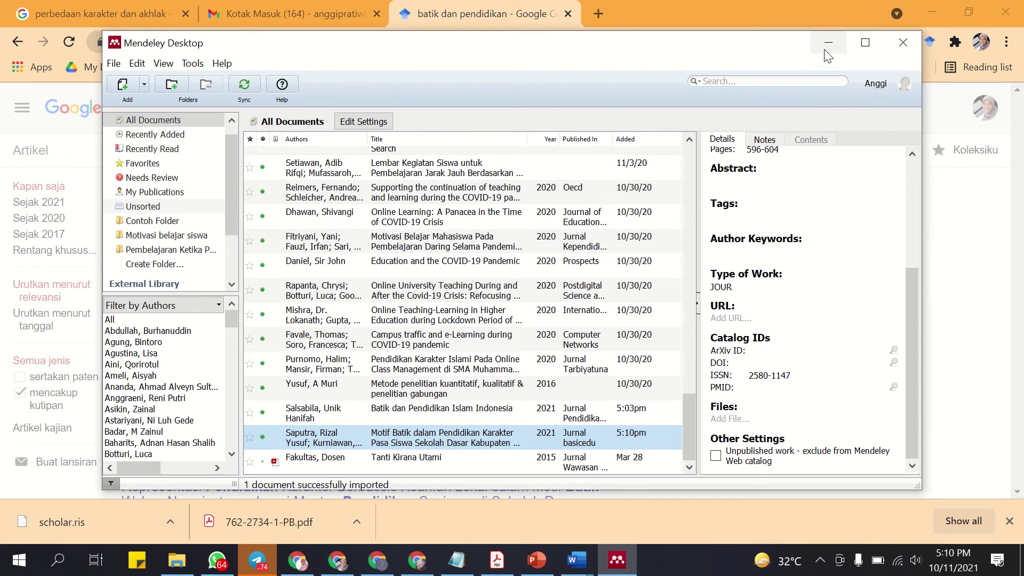
pyautogui.click(591, 573)
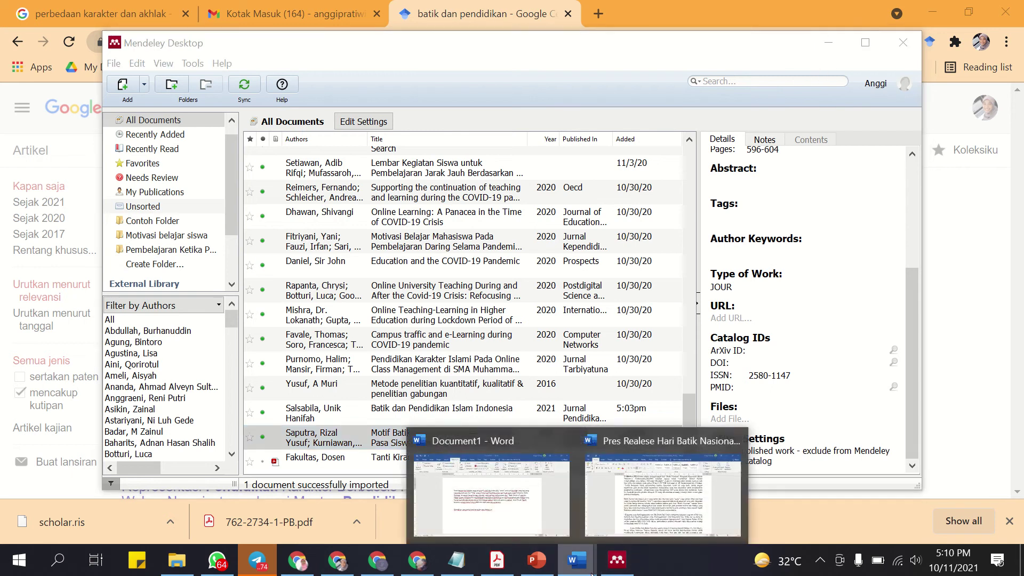
pyautogui.click(520, 511)
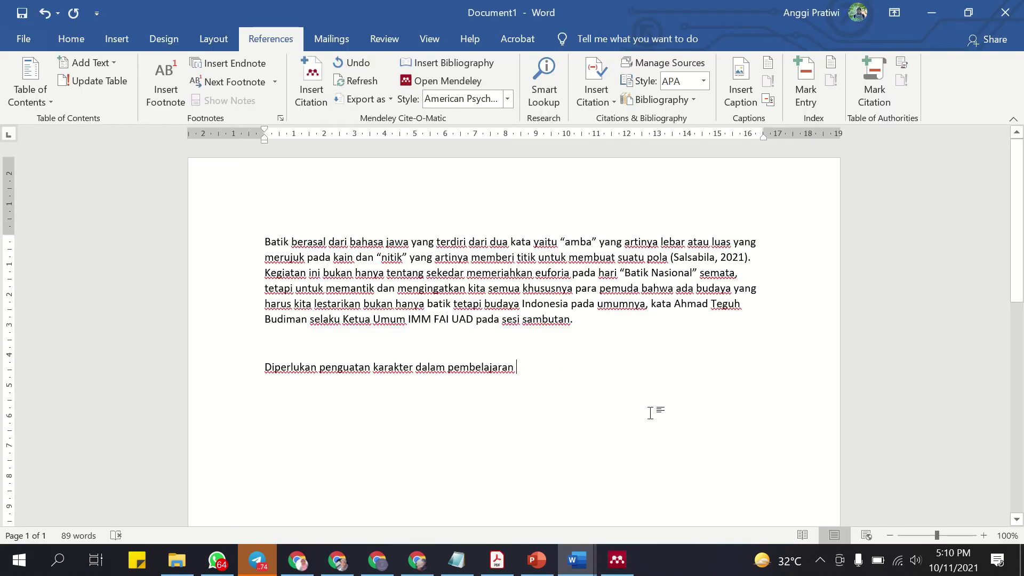
# Search Mendeley for 'motif' and insert the 2021 Motif Batik citation, giving (Saputra et al., 2021).
pyautogui.click(311, 85)
pyautogui.write('moti')
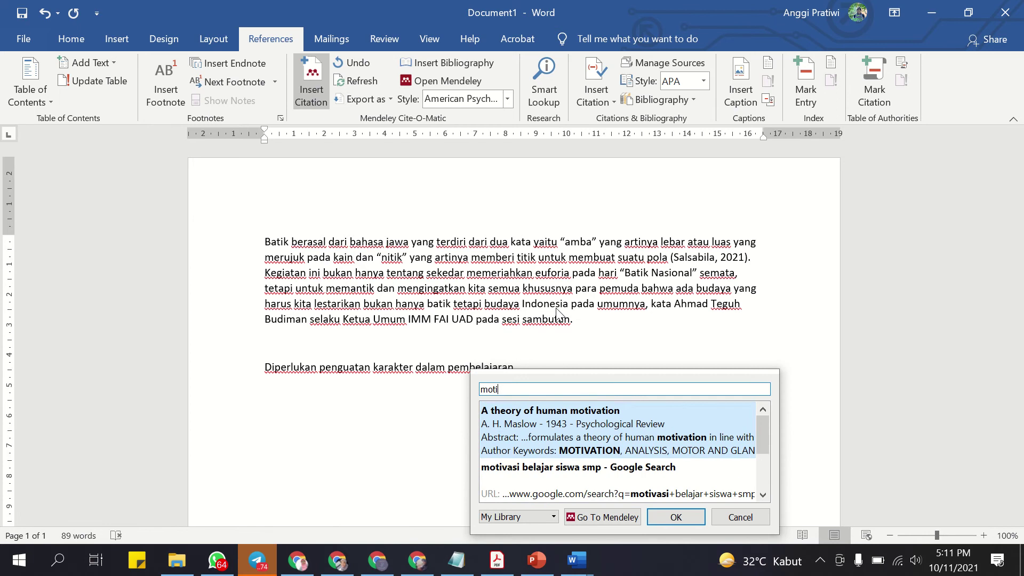
pyautogui.write('f')
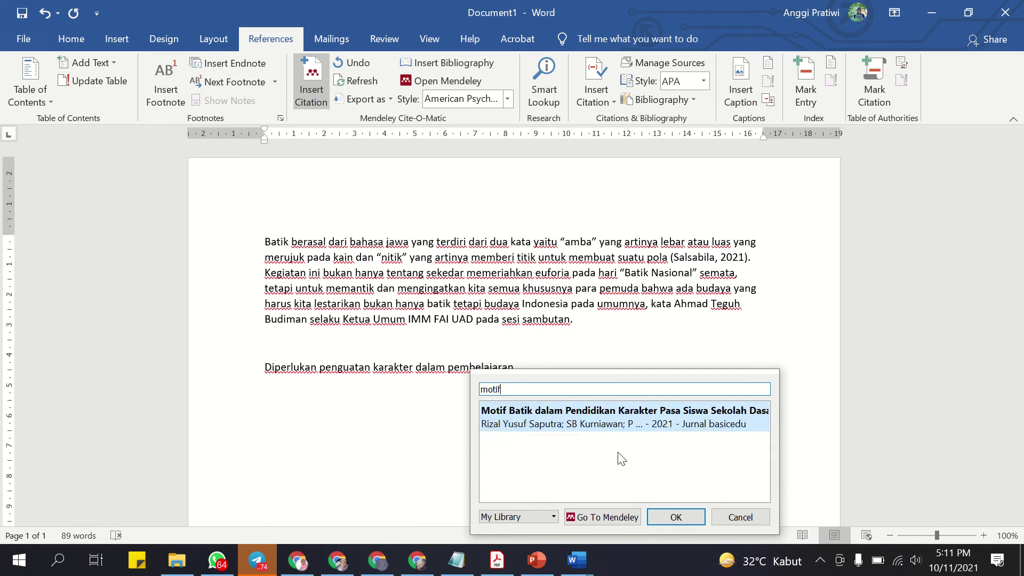
pyautogui.click(585, 418)
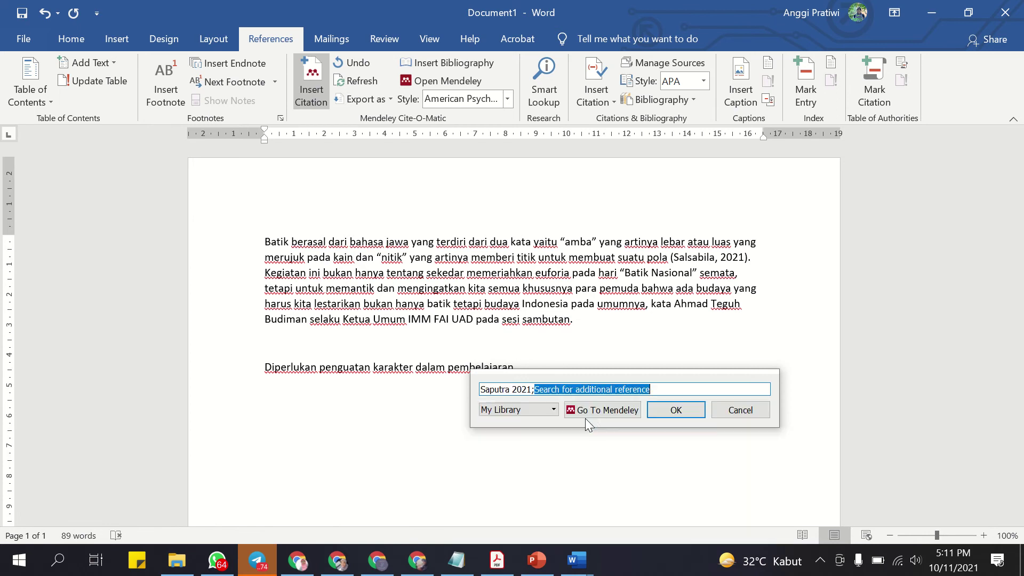
pyautogui.click(675, 410)
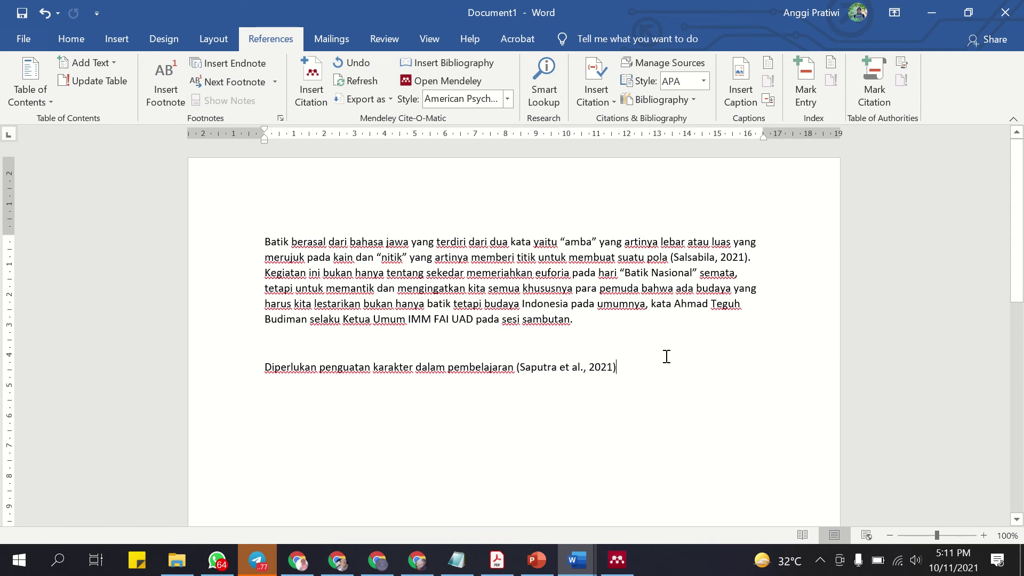
pyautogui.moveTo(624, 367); pyautogui.dragTo(263, 389)
# Inspect both paragraphs' in-text citations without changing them, then switch to Mendeley Desktop.
pyautogui.click(263, 389)
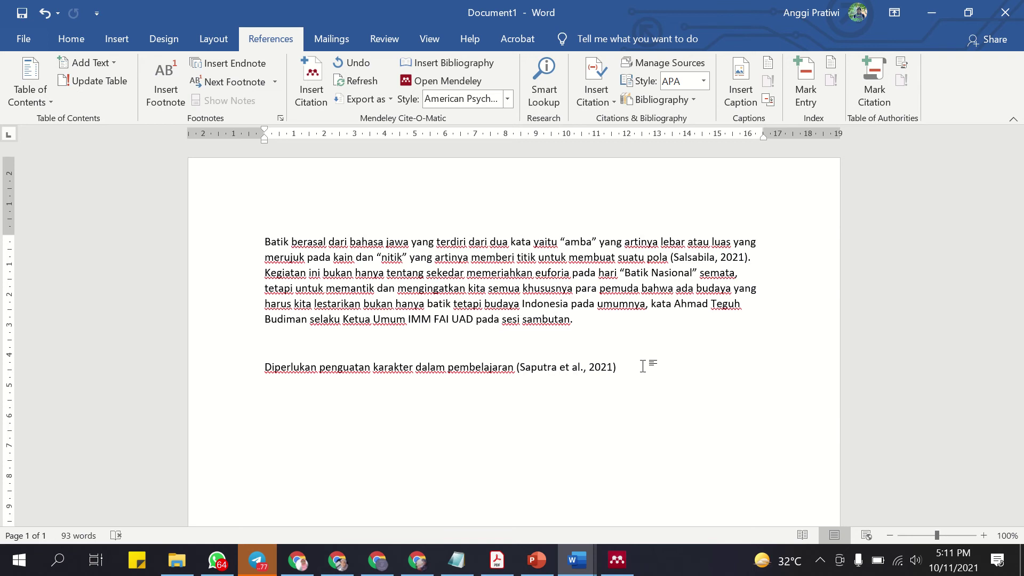
pyautogui.click(570, 372)
pyautogui.hotkey('ctrl', 'a')
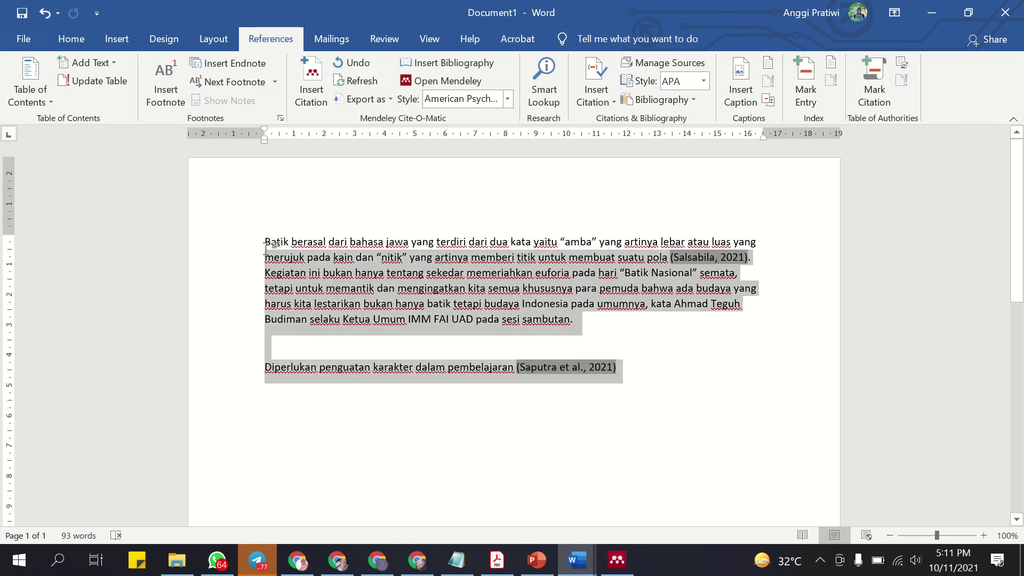
pyautogui.click(569, 373)
pyautogui.click(631, 370)
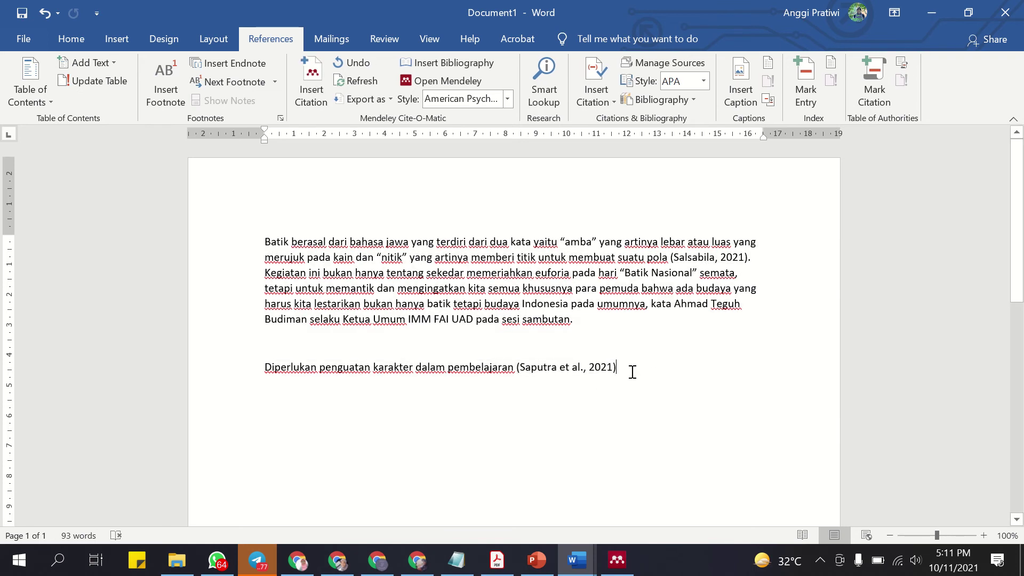
pyautogui.click(583, 368)
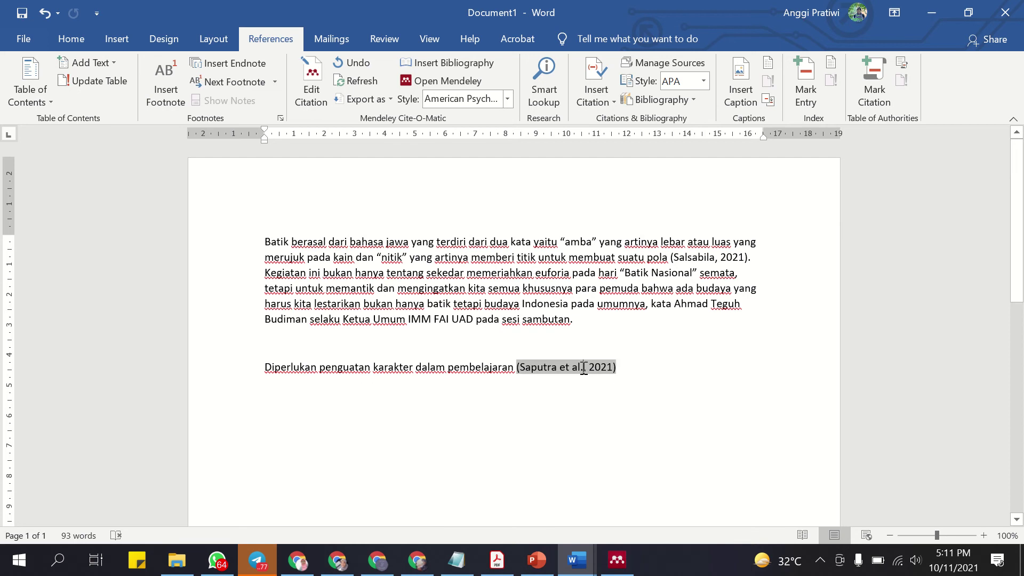
pyautogui.click(689, 259)
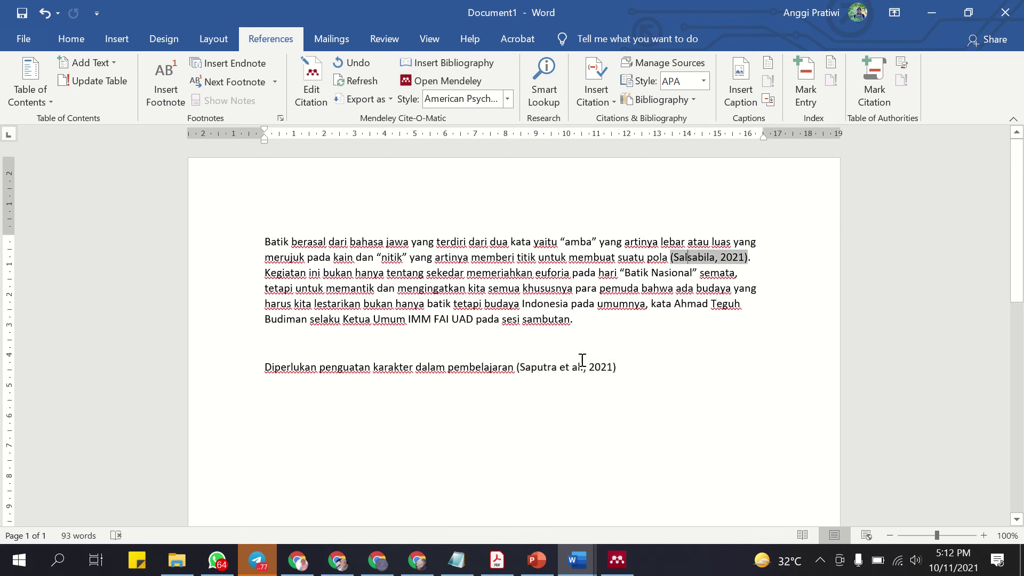
pyautogui.click(573, 367)
pyautogui.click(696, 256)
pyautogui.click(567, 369)
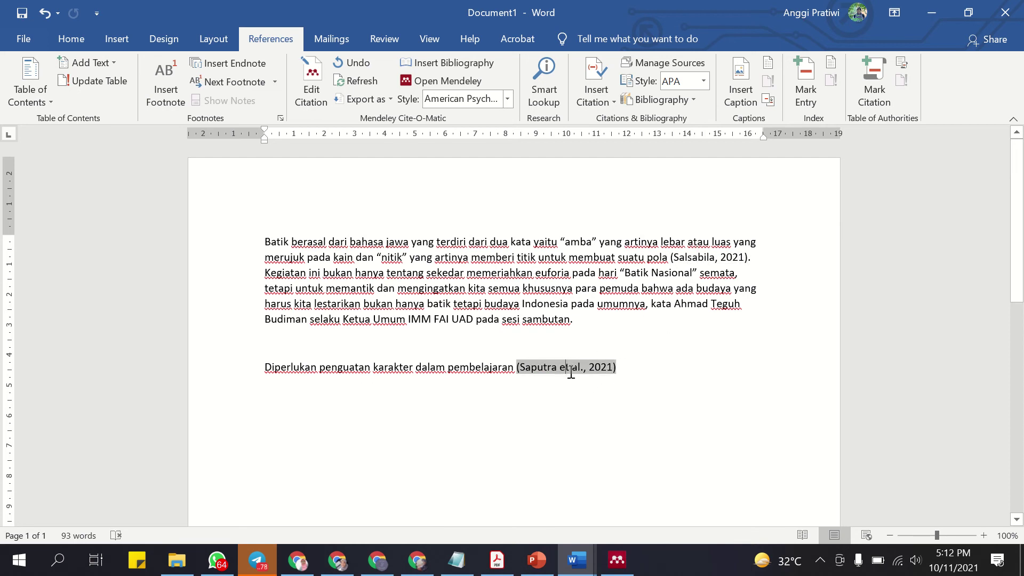
pyautogui.click(659, 373)
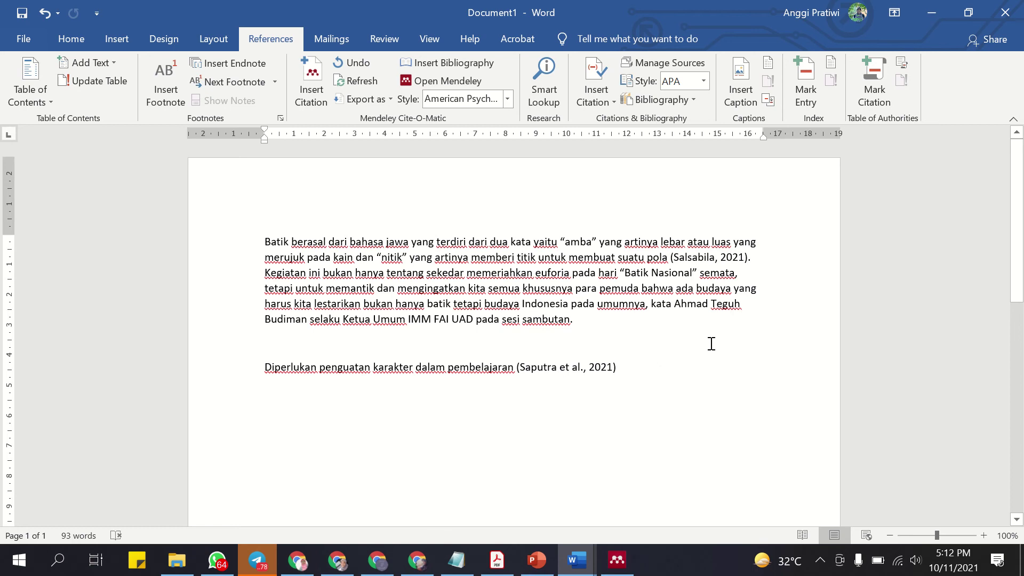
pyautogui.click(617, 559)
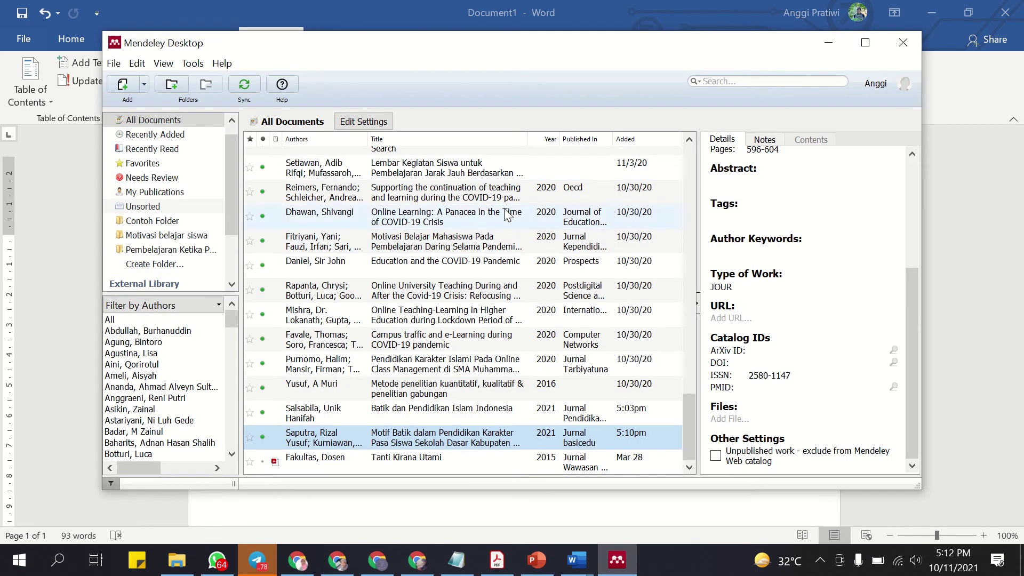
# Start a manually entered Mendeley reference and browse the type list, leaving Journal Article.
pyautogui.click(142, 84)
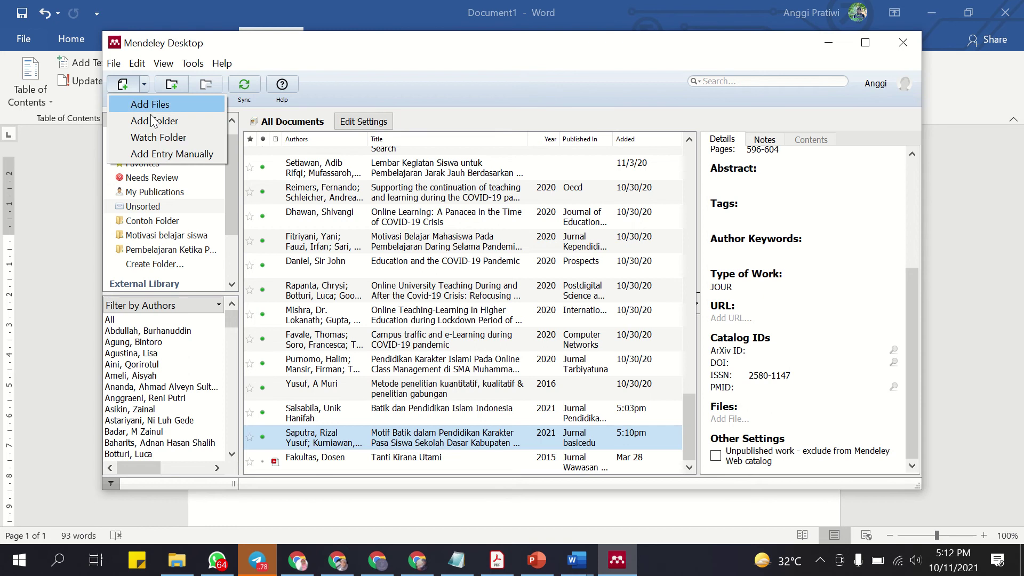
pyautogui.click(158, 154)
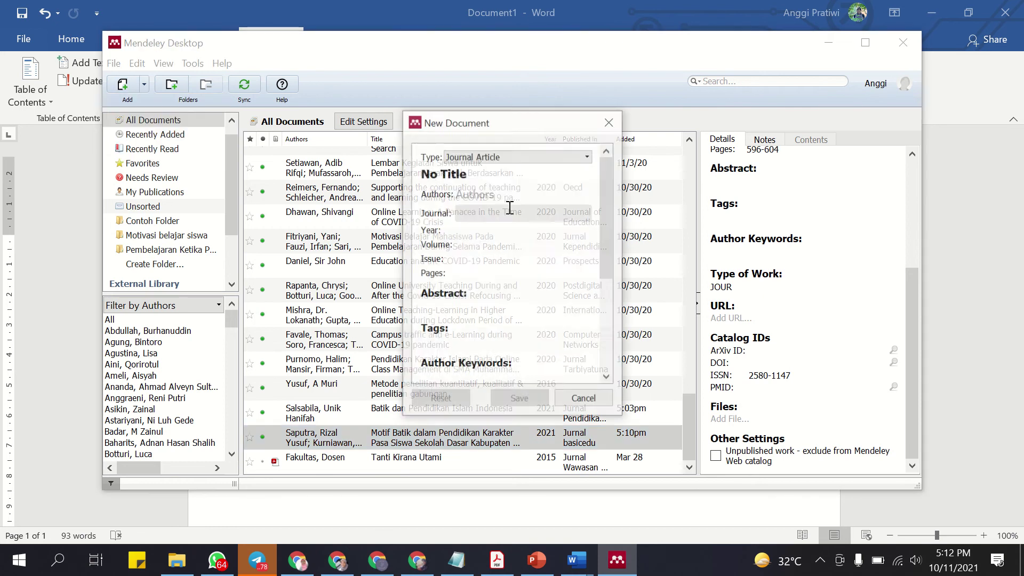
pyautogui.click(587, 156)
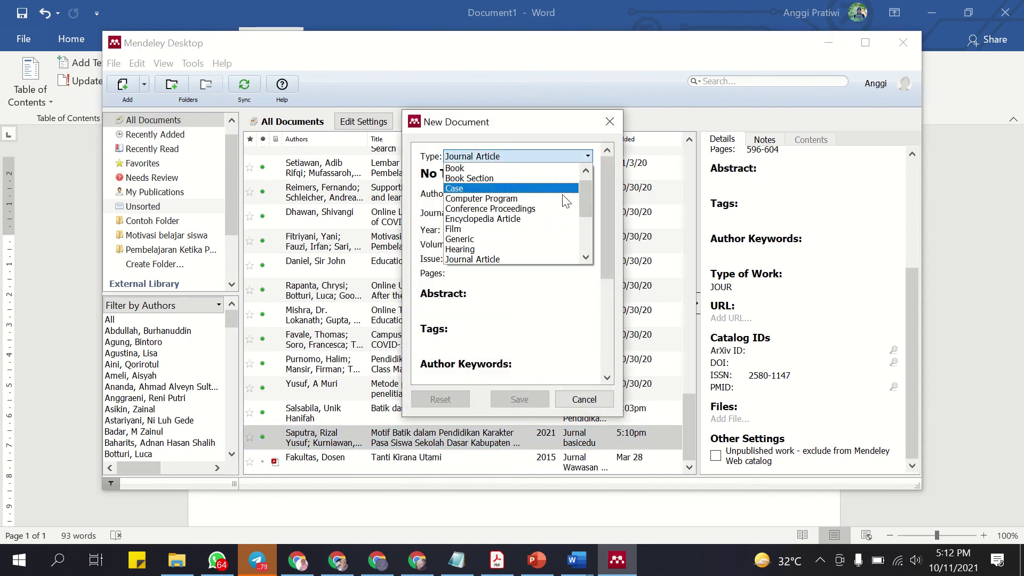
pyautogui.scroll(1, 584, 197)
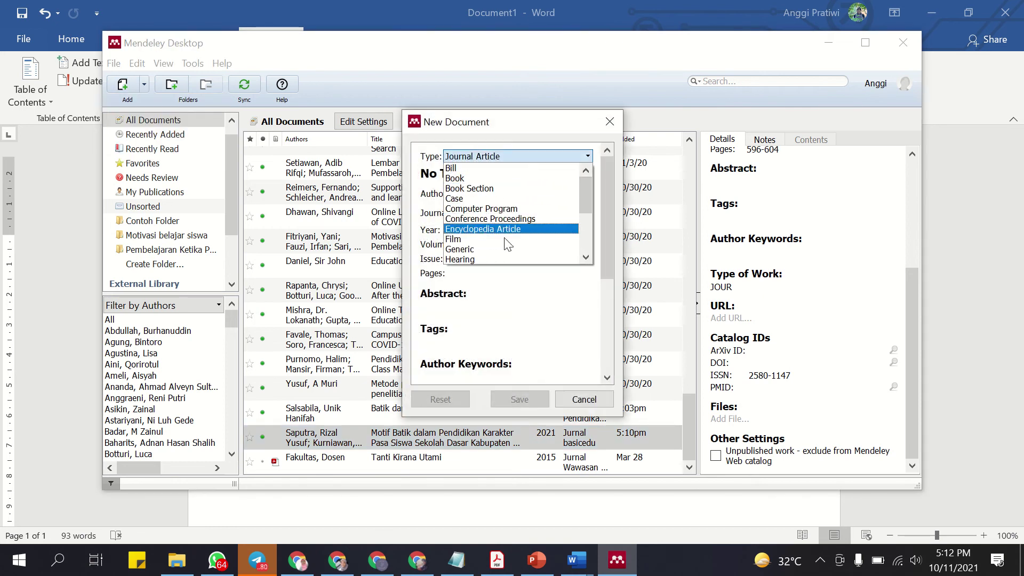
pyautogui.moveTo(586, 191)
pyautogui.mouseDown()
pyautogui.moveTo(585, 213)
pyautogui.moveTo(586, 191)
pyautogui.mouseUp()
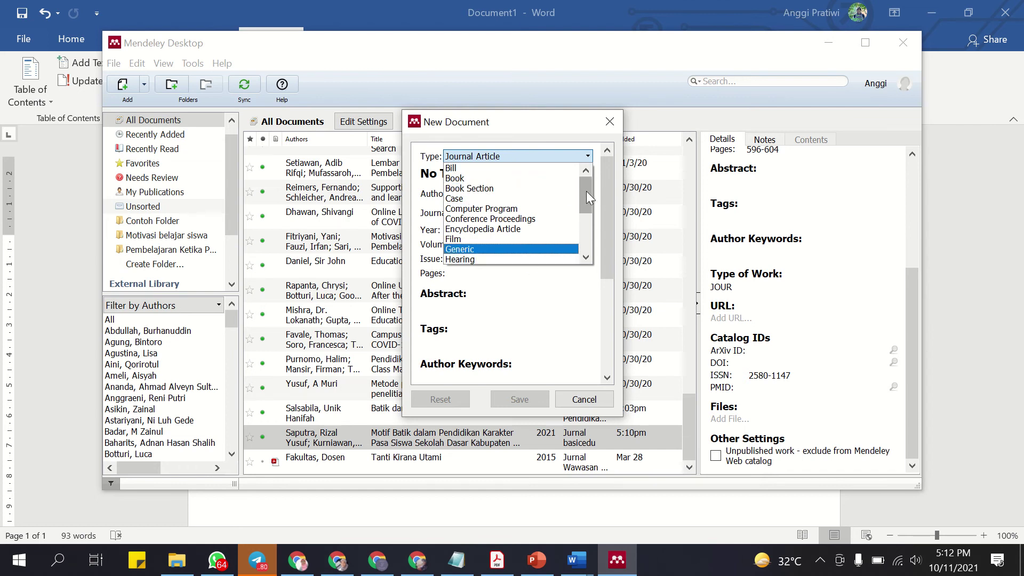
# Close the Google Scholar Kutip popup and open the Akun Saya account page.
pyautogui.click(337, 560)
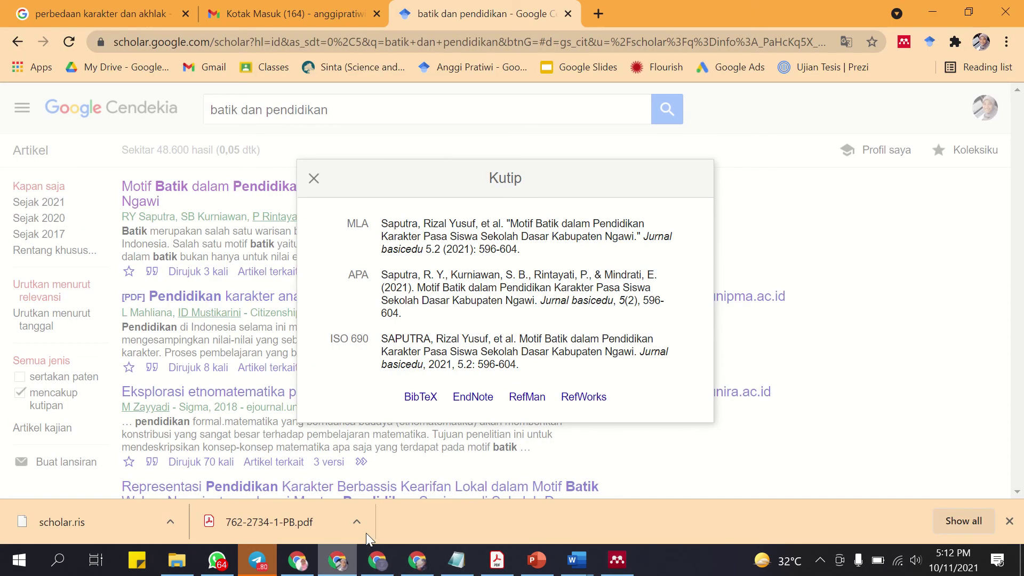
pyautogui.click(314, 178)
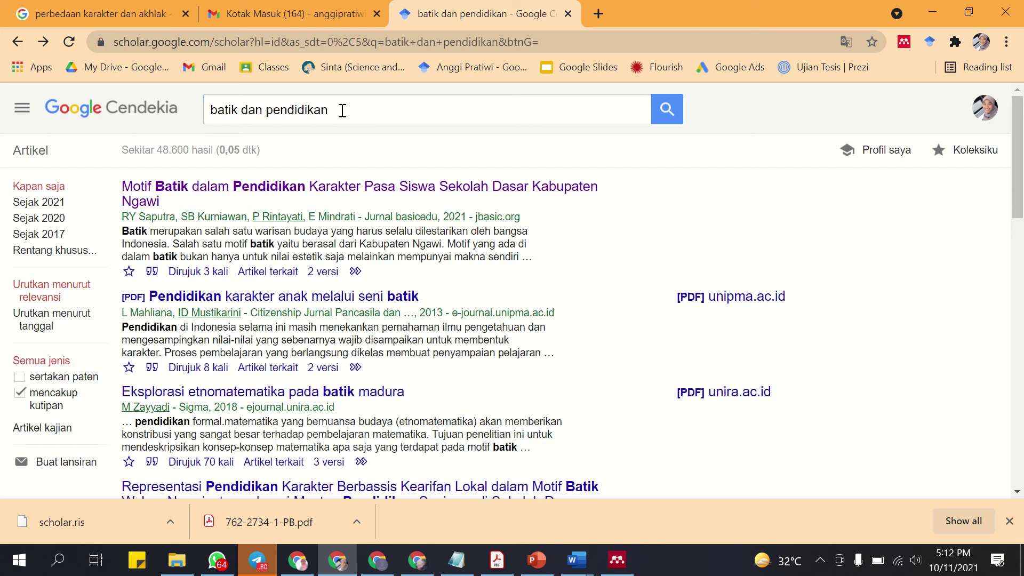
pyautogui.moveTo(342, 111); pyautogui.dragTo(207, 111)
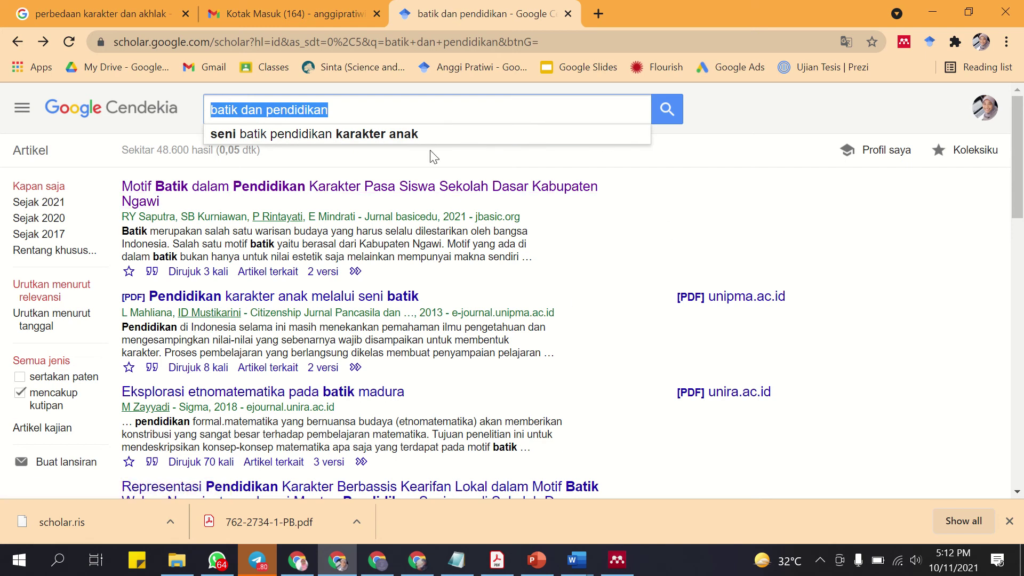
pyautogui.click(987, 108)
pyautogui.click(859, 202)
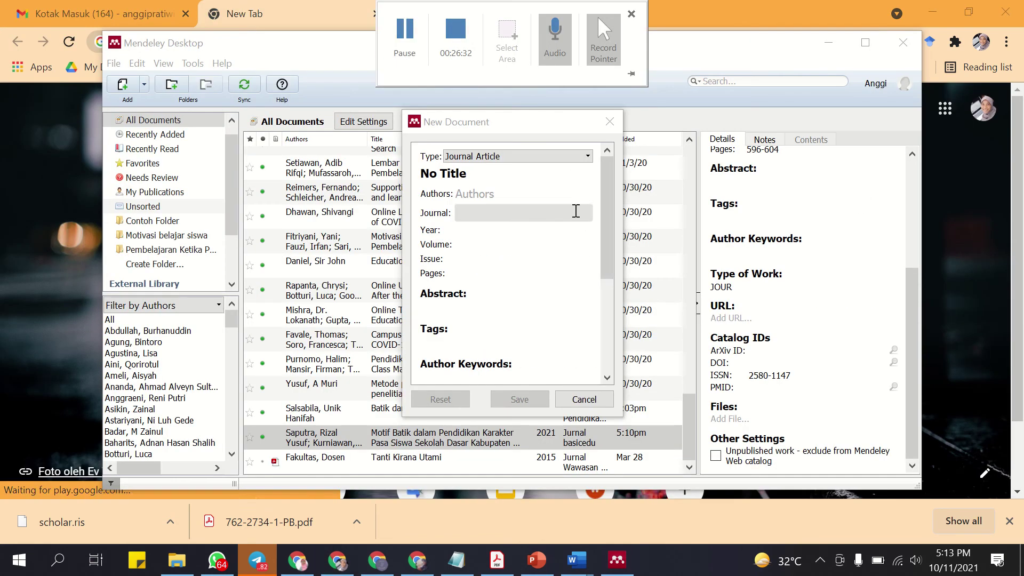
# Make the reference a Book titled 'Pengantar Teknologi Pendidikan Islam' with an existing library author.
pyautogui.click(583, 154)
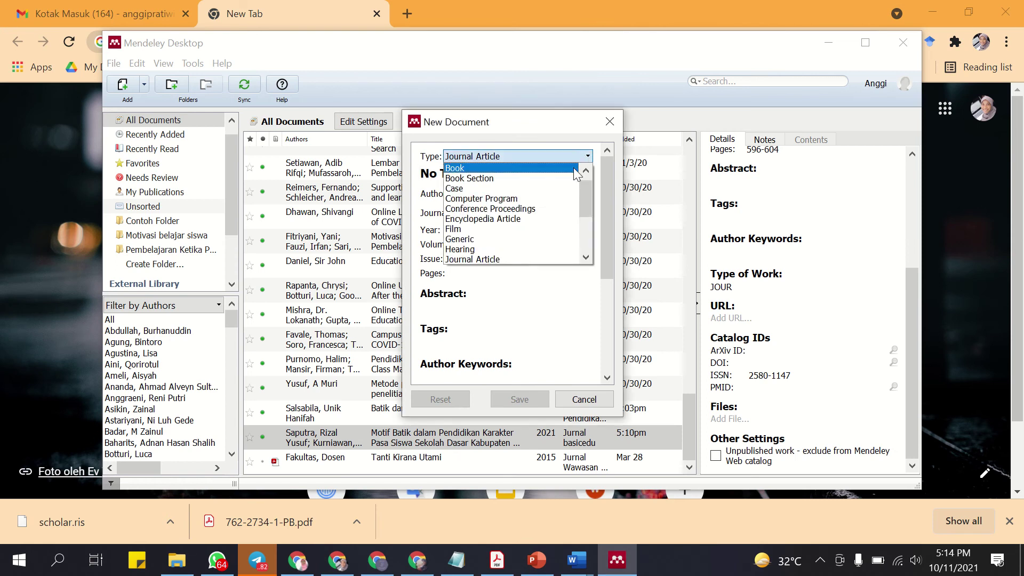
pyautogui.click(578, 172)
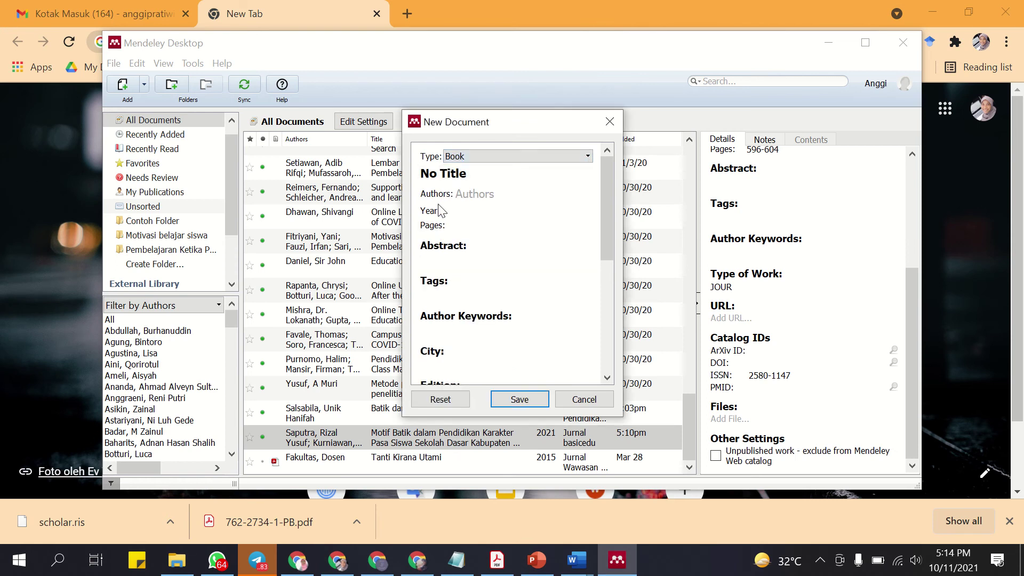
pyautogui.click(483, 169)
pyautogui.write('Pengat')
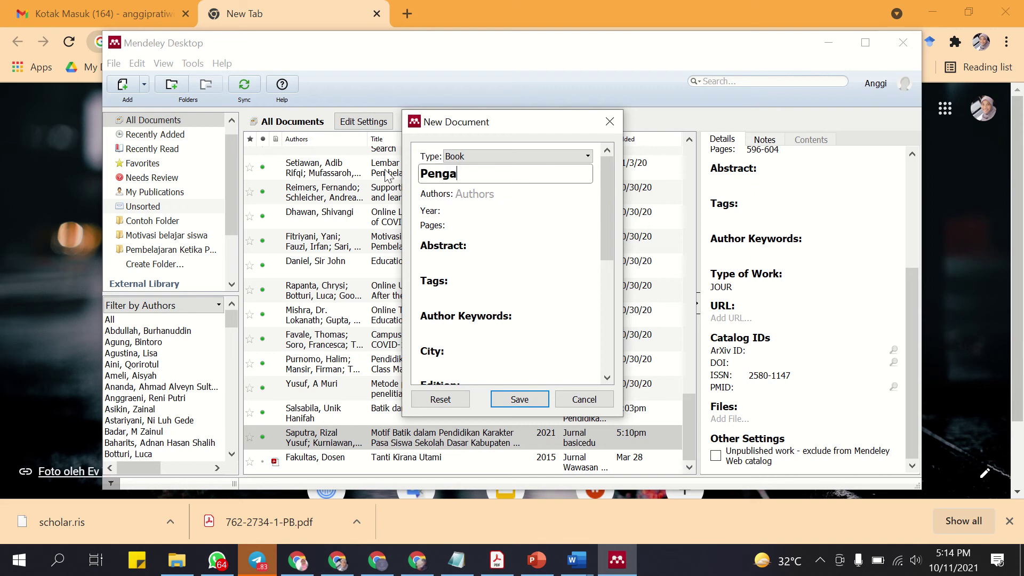
pyautogui.write('ntar Tekno')
pyautogui.write('logi')
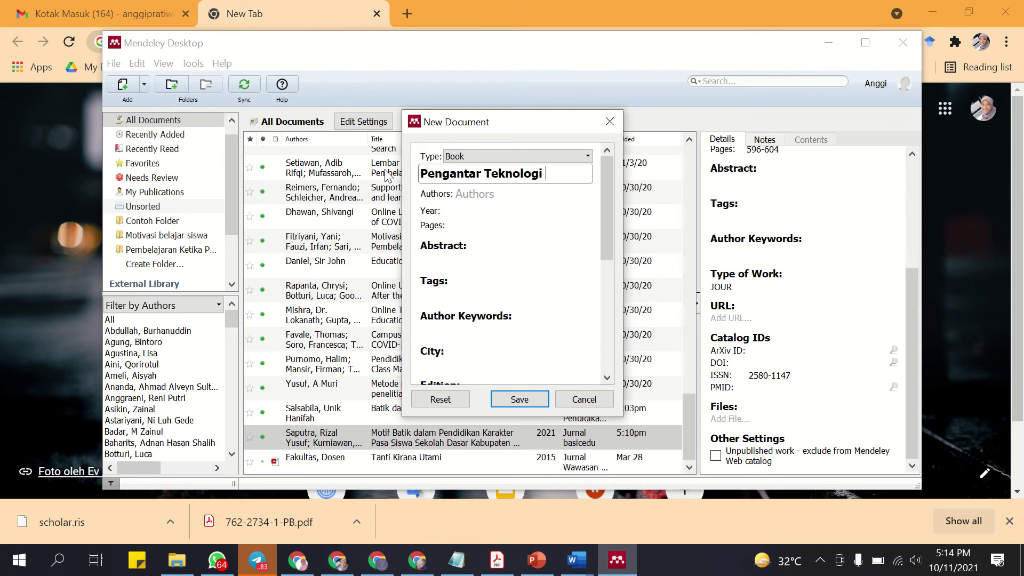
pyautogui.write(' Pendidikan Isl')
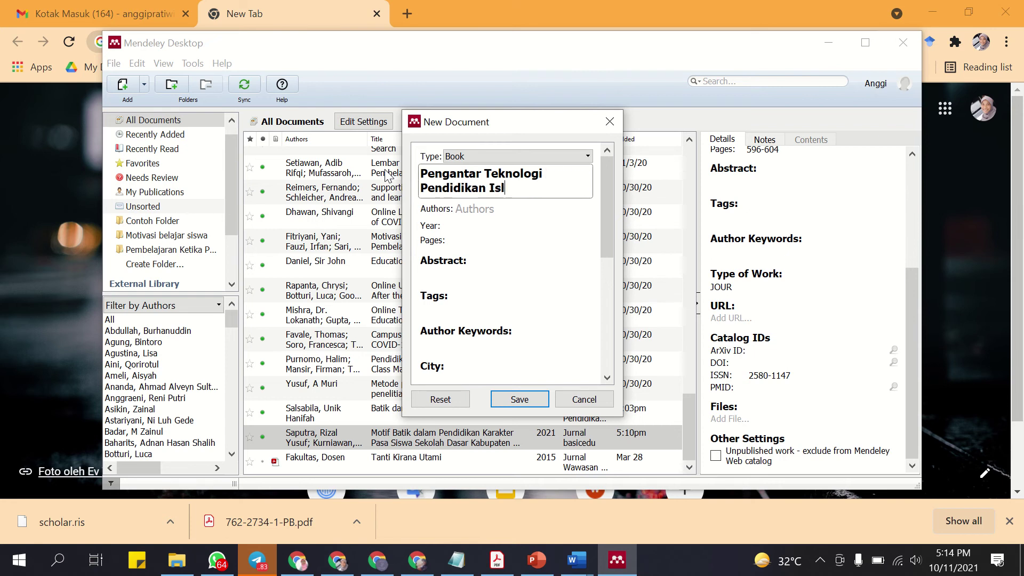
pyautogui.write('am')
pyautogui.click(500, 210)
pyautogui.write('U')
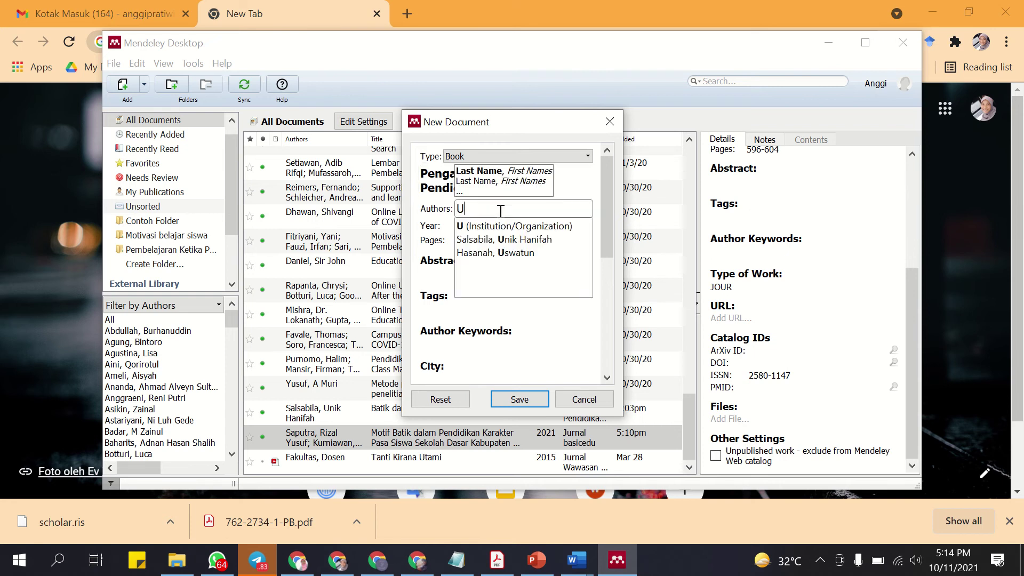
pyautogui.write('nik')
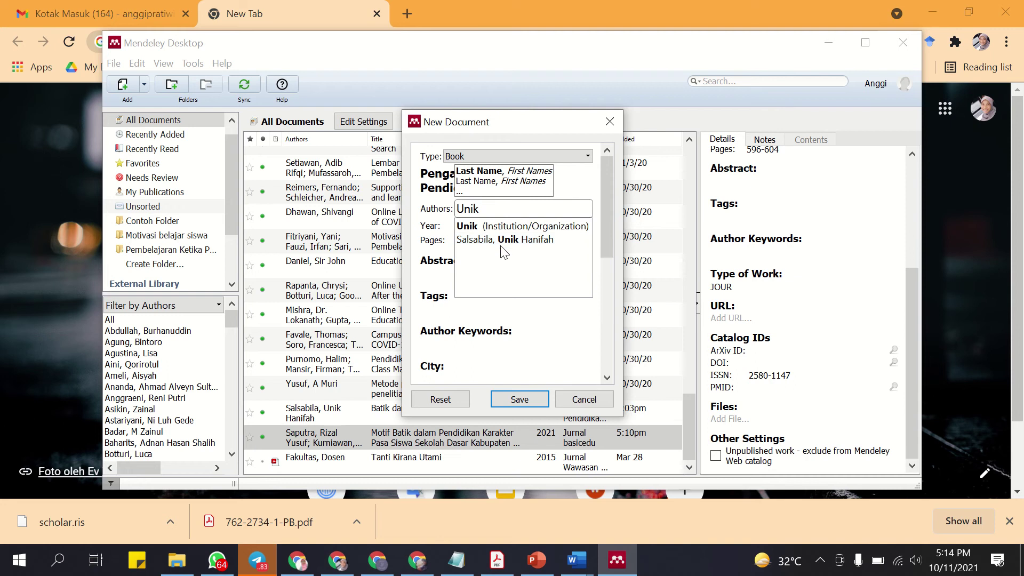
pyautogui.click(500, 239)
pyautogui.click(484, 226)
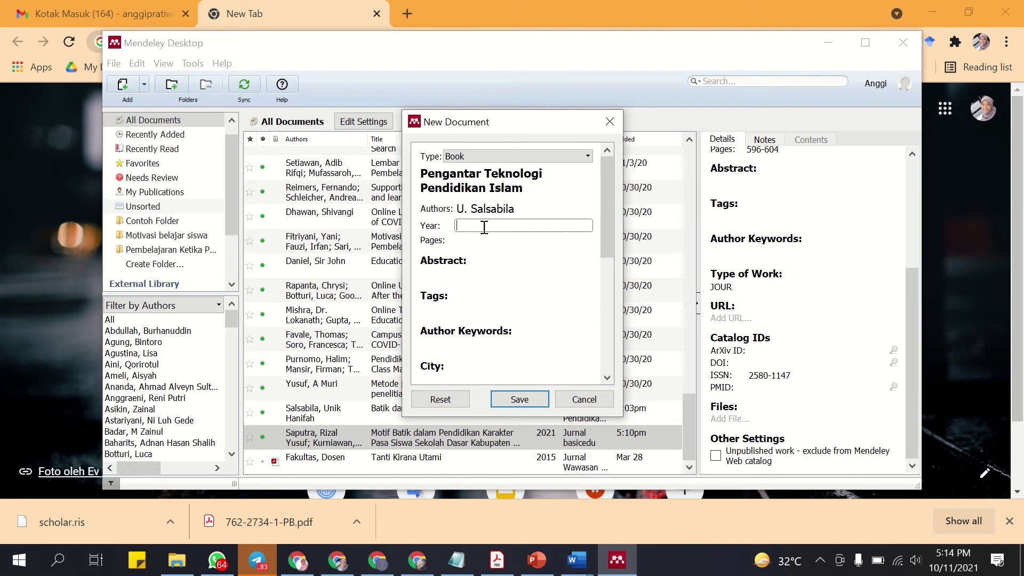
# Enter year 2021 and 22 pages, clearing the stray value from Tags.
pyautogui.write('2021')
pyautogui.click(482, 239)
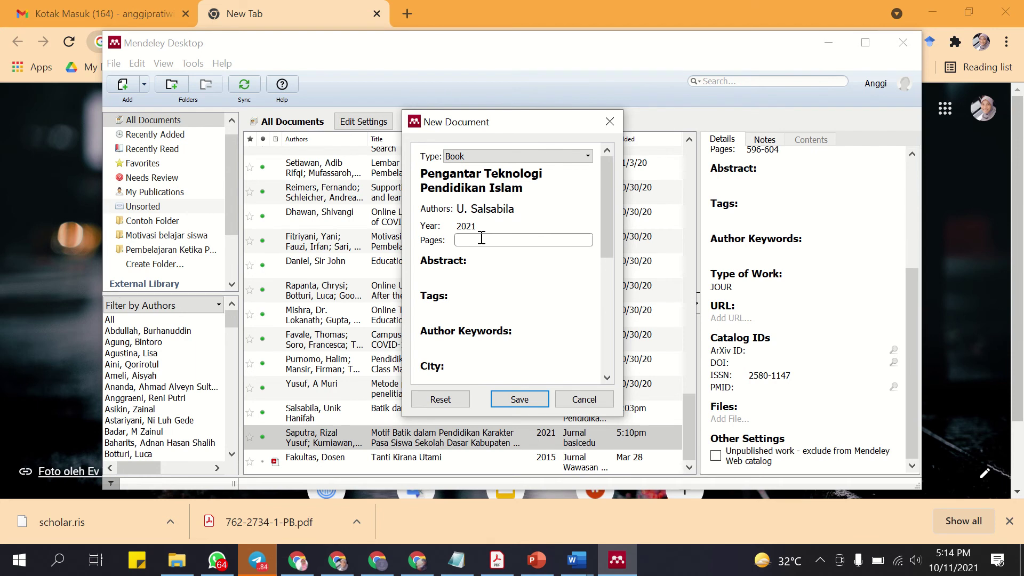
pyautogui.click(483, 297)
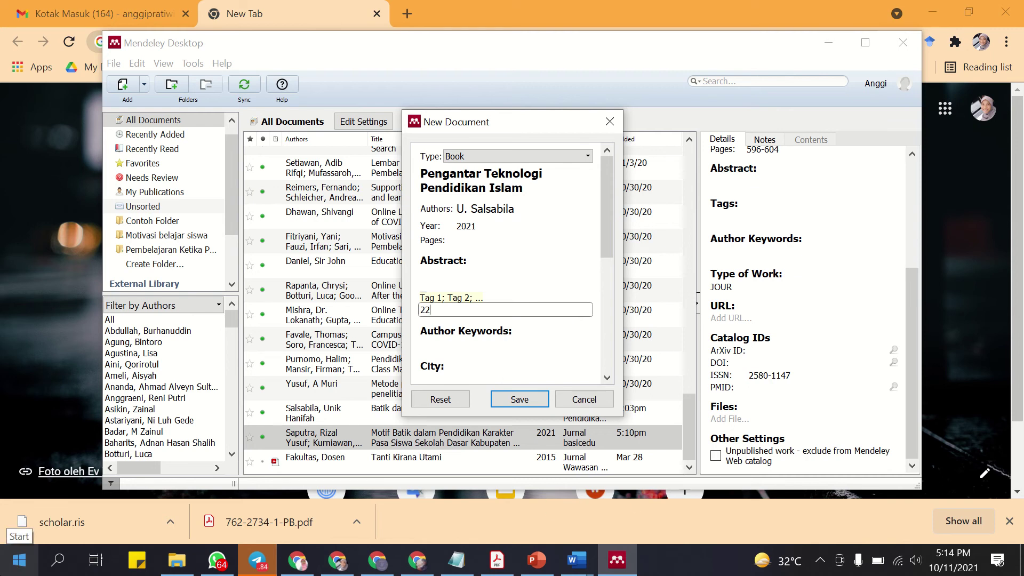
pyautogui.press('BackSpace')
pyautogui.press('BackSpace')
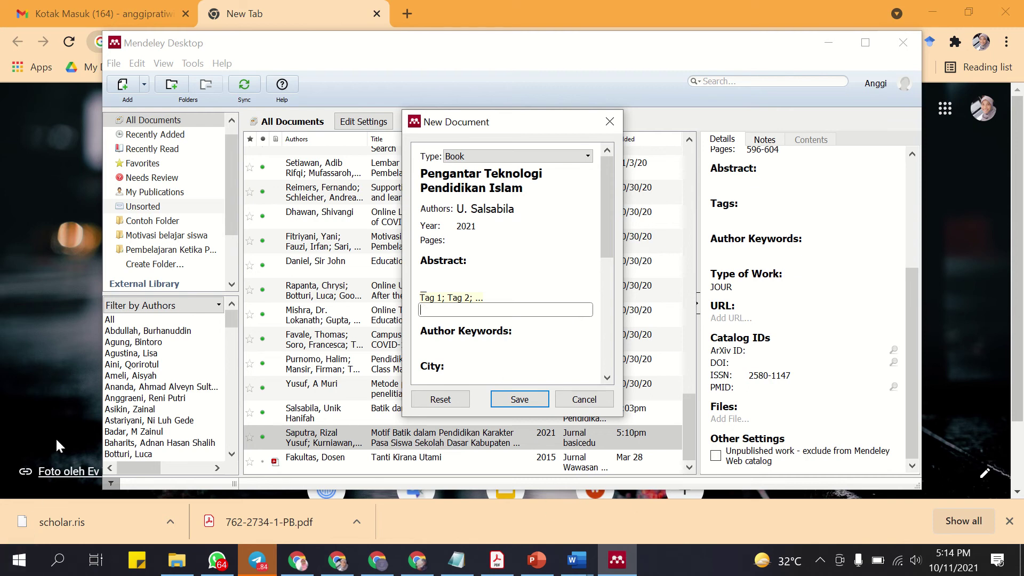
pyautogui.click(478, 241)
pyautogui.write('2')
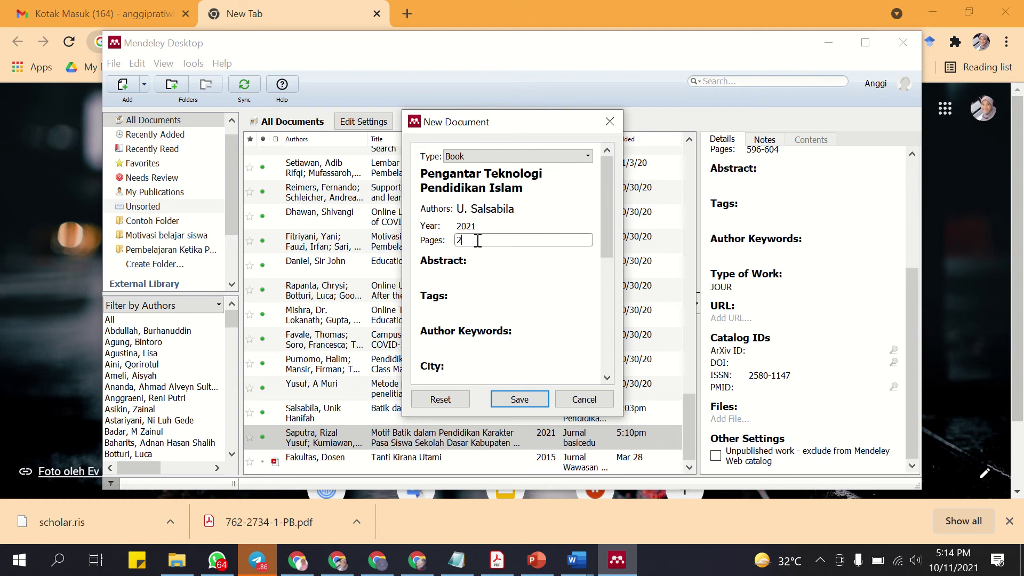
pyautogui.write('2')
pyautogui.scroll(-1, 477, 241)
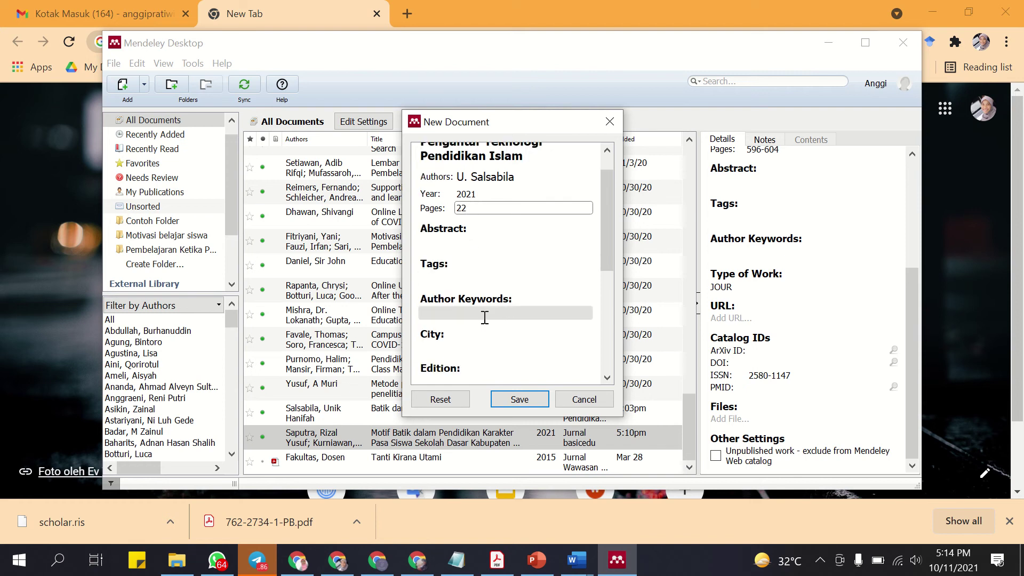
pyautogui.scroll(-1, 484, 317)
# Fill in city Yogyakarta, edition 1 and publisher Bintang Pustaka.
pyautogui.click(475, 315)
pyautogui.write('Yogyak')
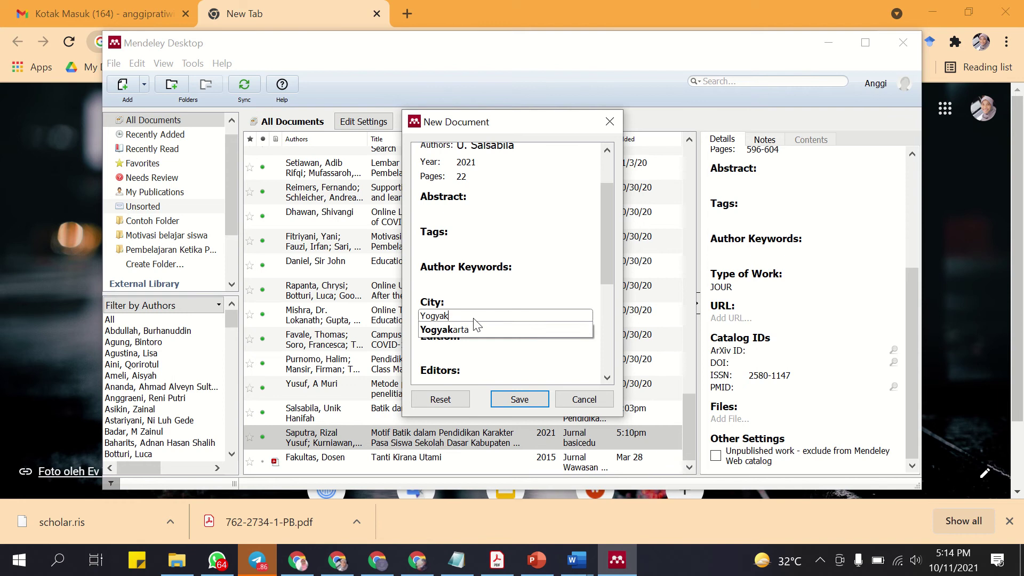
pyautogui.write('arta')
pyautogui.click(476, 349)
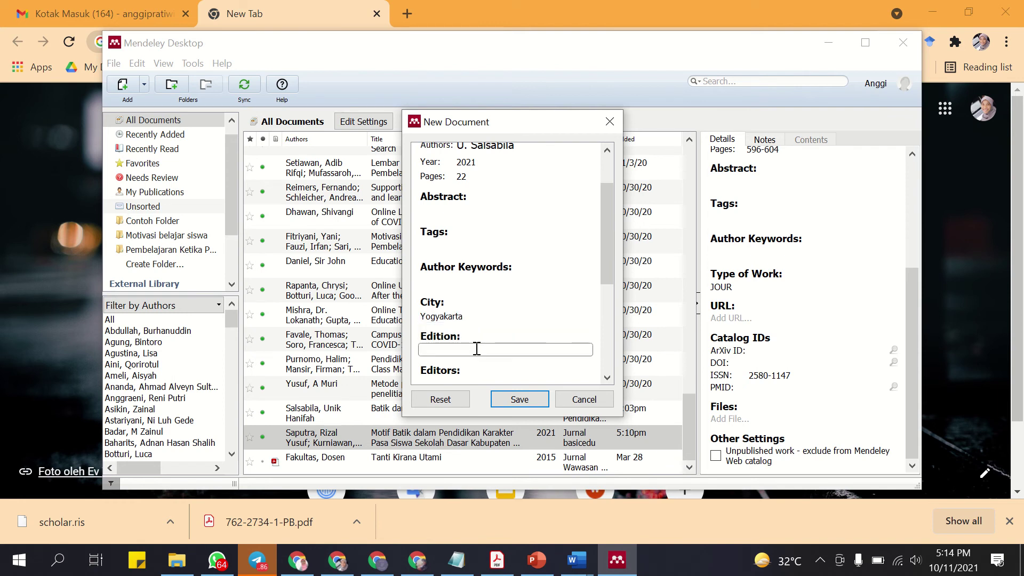
pyautogui.write('1')
pyautogui.press('Tab')
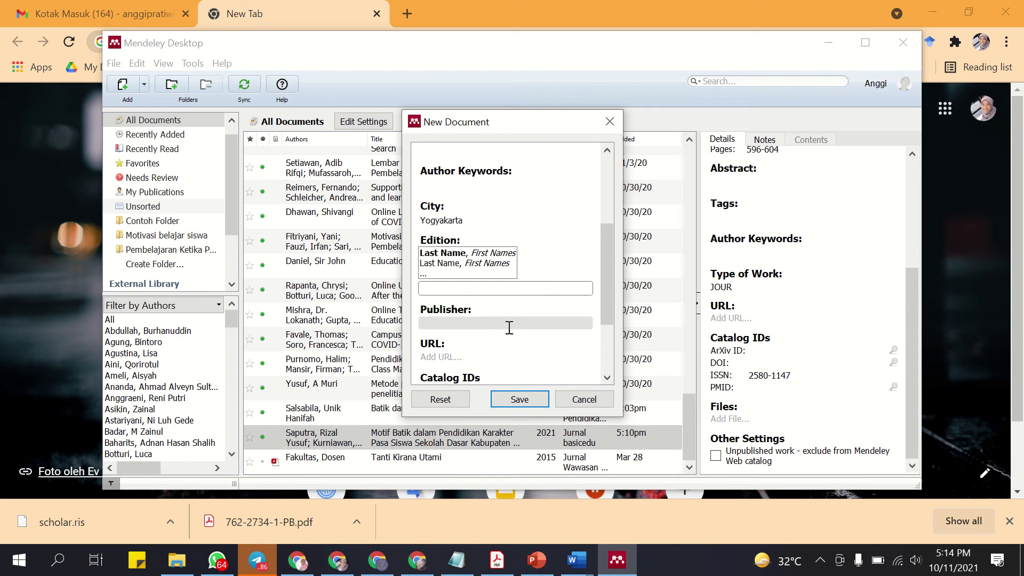
pyautogui.click(498, 322)
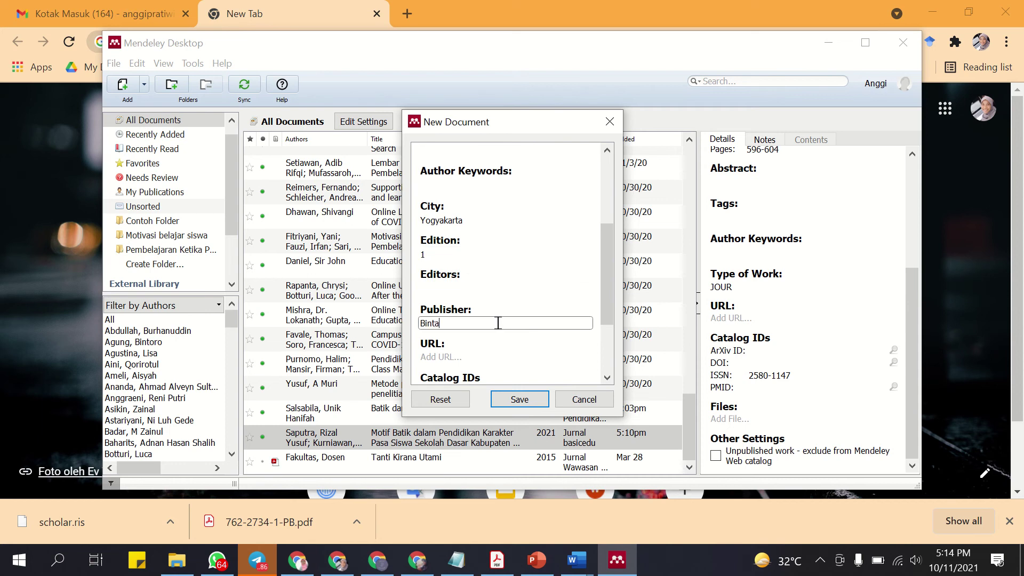
pyautogui.write('Bintang Pustaka')
# Enter the ISBN 9331 0984 and save the book to the library.
pyautogui.scroll(-1, 498, 322)
pyautogui.scroll(-1, 493, 328)
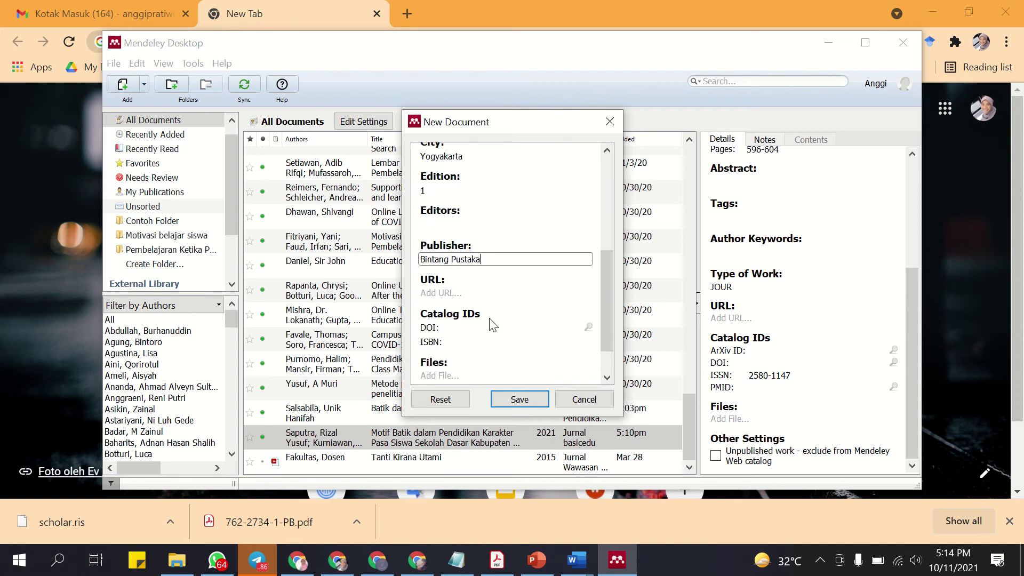
pyautogui.scroll(-1, 491, 334)
pyautogui.click(470, 310)
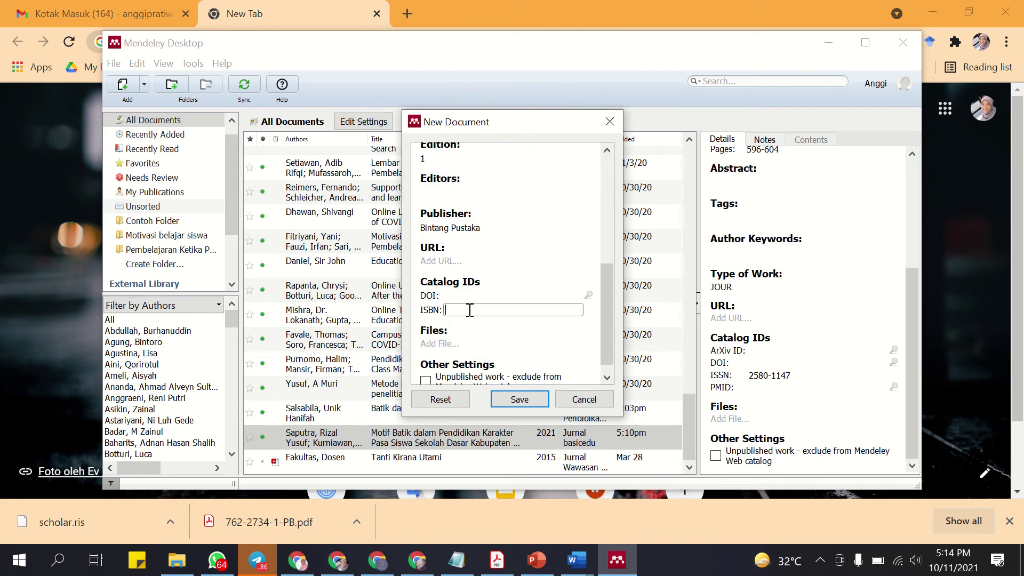
pyautogui.write('9331 0984')
pyautogui.scroll(-1, 469, 310)
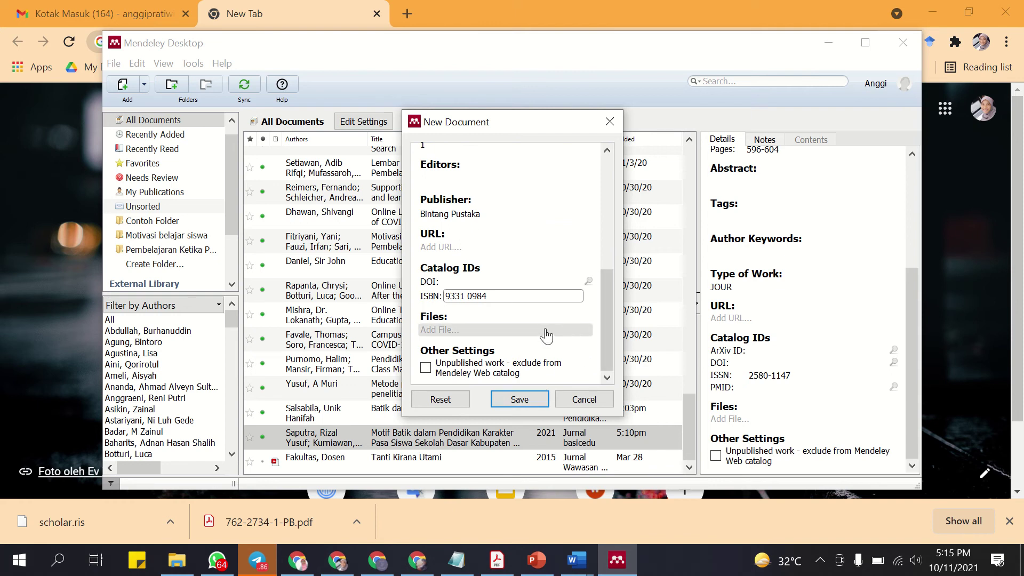
pyautogui.click(529, 399)
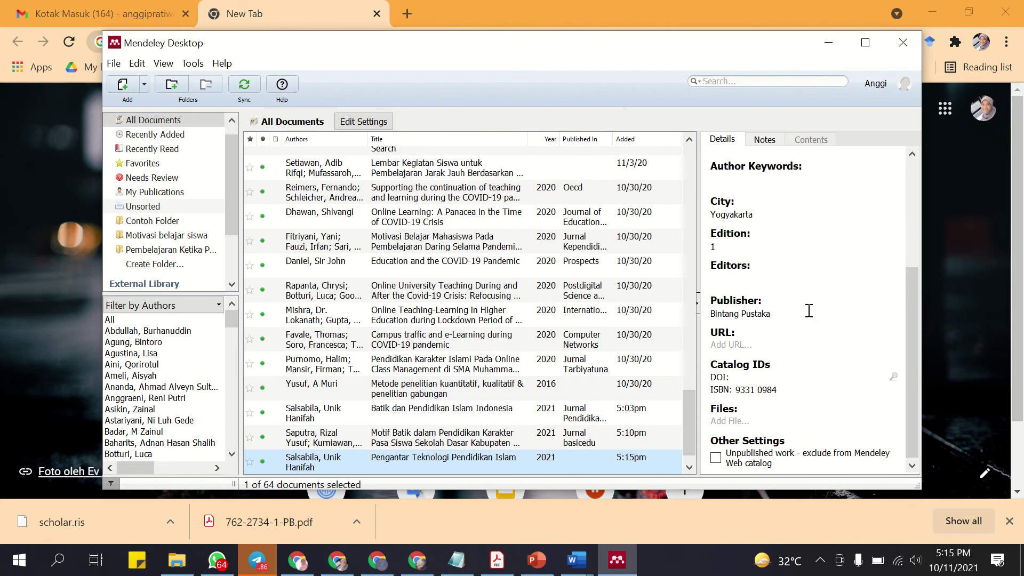
# Minimise Mendeley Desktop and bring up the 'Pres Realese Hari Batik Nasional' Word document.
pyautogui.scroll(-3, 815, 308)
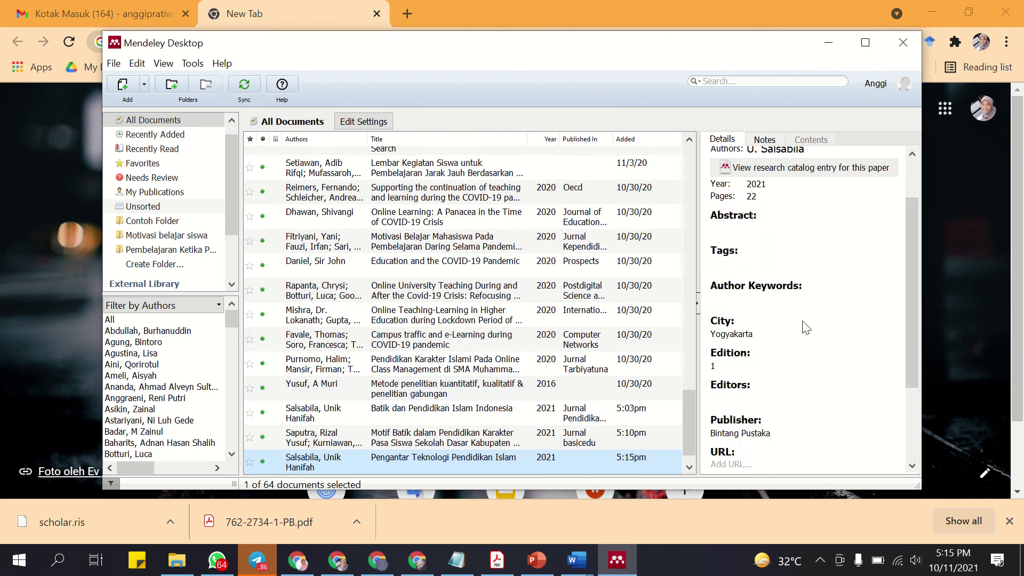
pyautogui.click(828, 42)
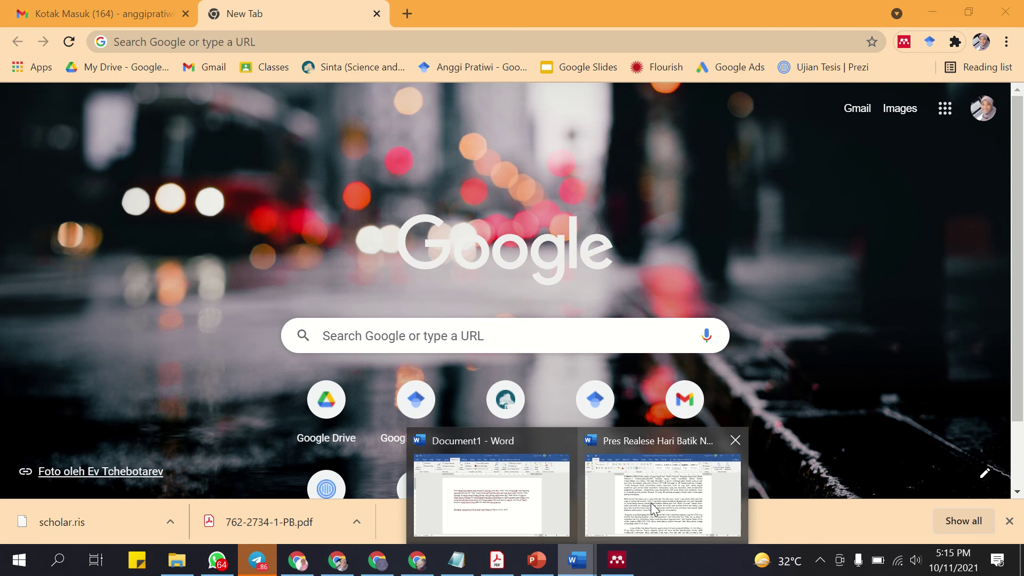
pyautogui.click(651, 503)
pyautogui.scroll(-5, 302, 428)
# In Document1, type 'Teknologi seharrusnya bisa mempermudah proses pembelahajaran di kelas' below the second paragraph.
pyautogui.scroll(-1, 302, 428)
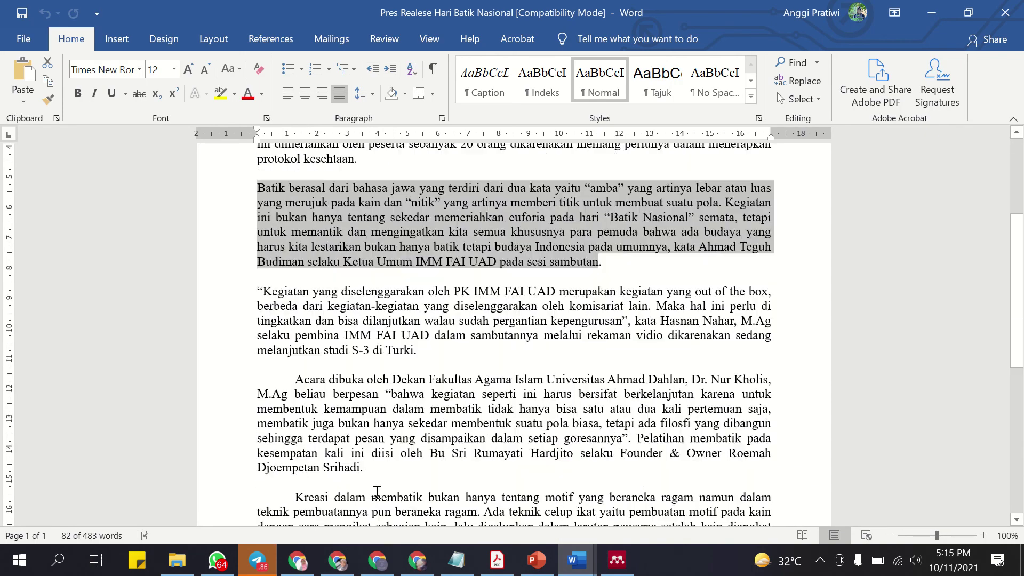
pyautogui.scroll(3, 528, 447)
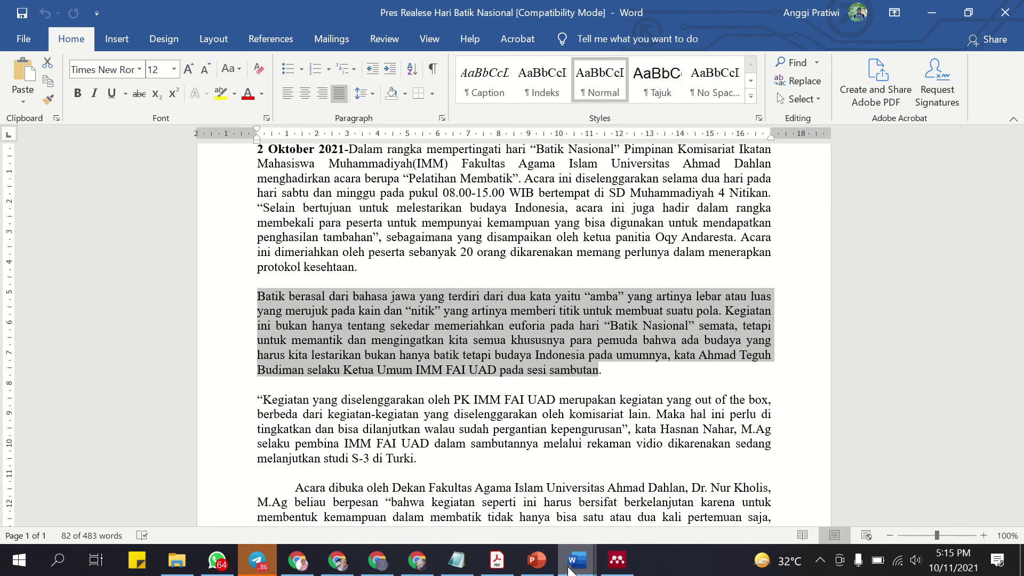
pyautogui.moveTo(575, 560)
pyautogui.click(576, 507)
pyautogui.write('Teknologi ')
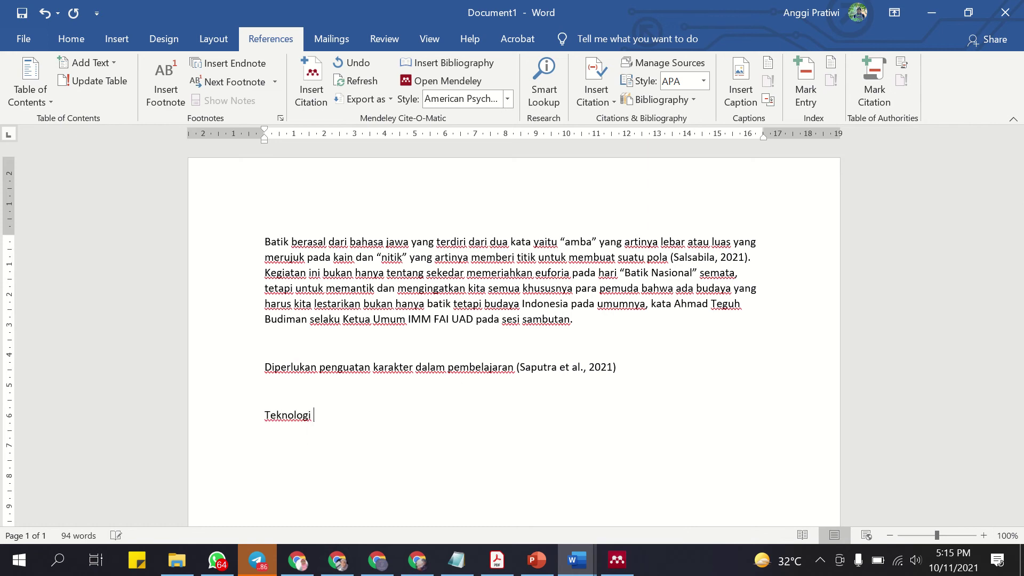
pyautogui.write('seharrusnya bisa memperm')
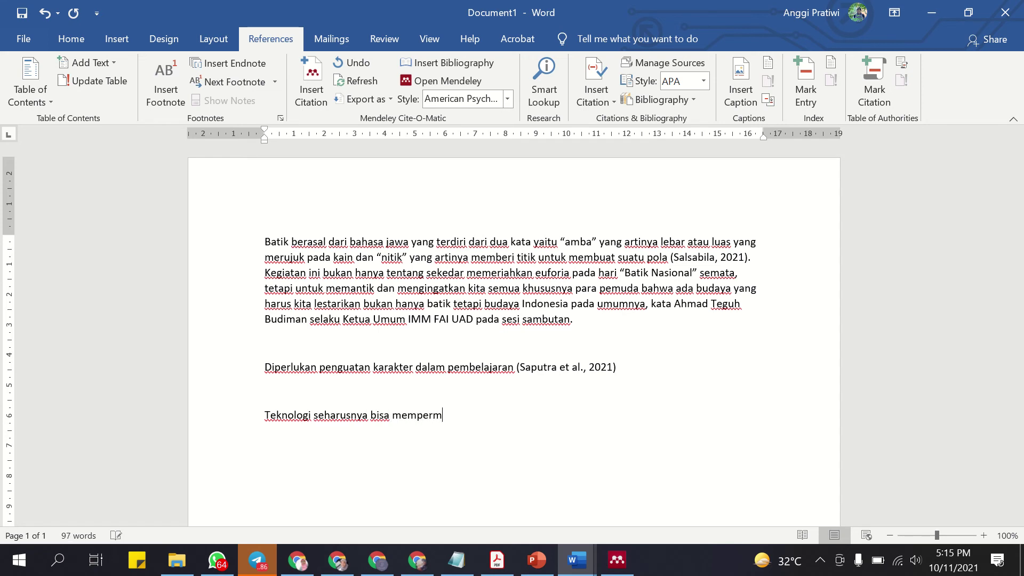
pyautogui.write('udah proses pembela')
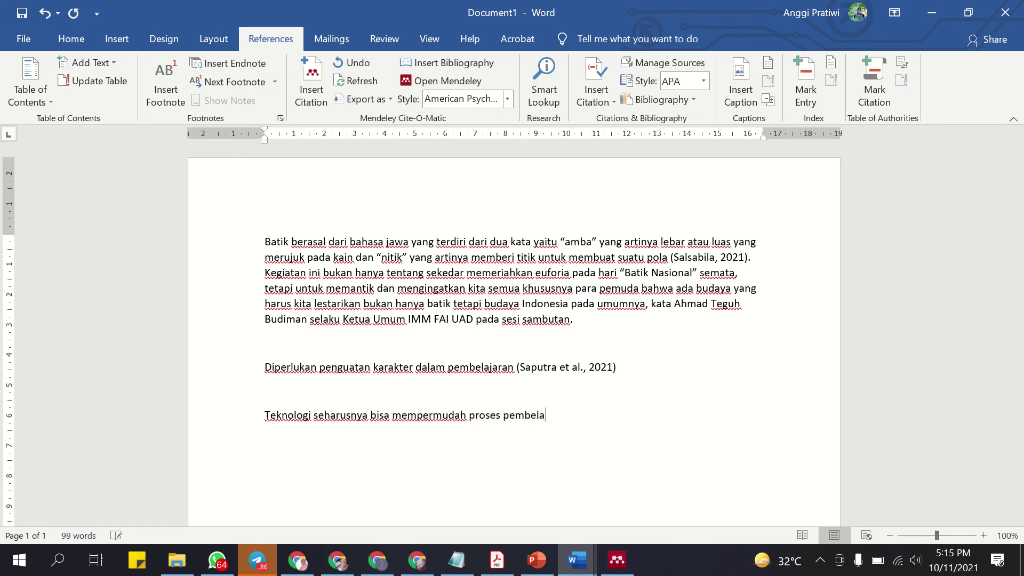
pyautogui.write('hajaran di kelas')
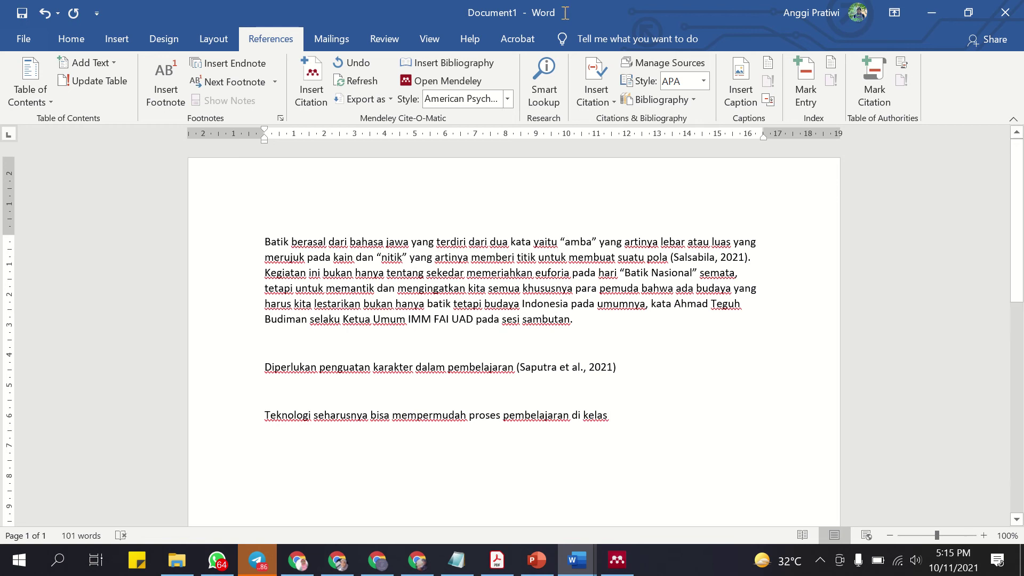
# Cite the new 2021 book (search 'unik') after the Teknologi sentence, making it 2021b.
pyautogui.click(316, 77)
pyautogui.write('u')
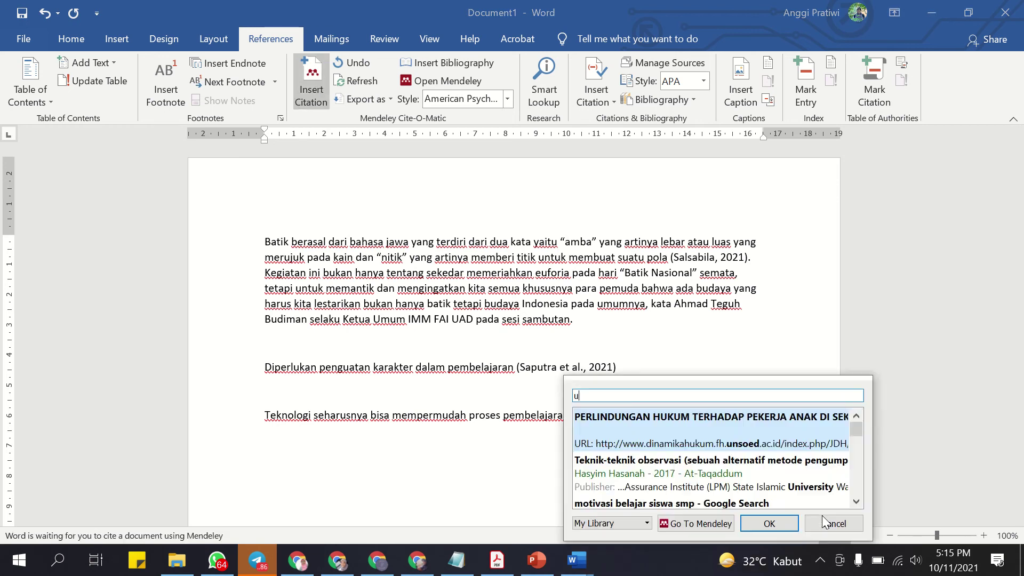
pyautogui.write('nik')
pyautogui.click(688, 472)
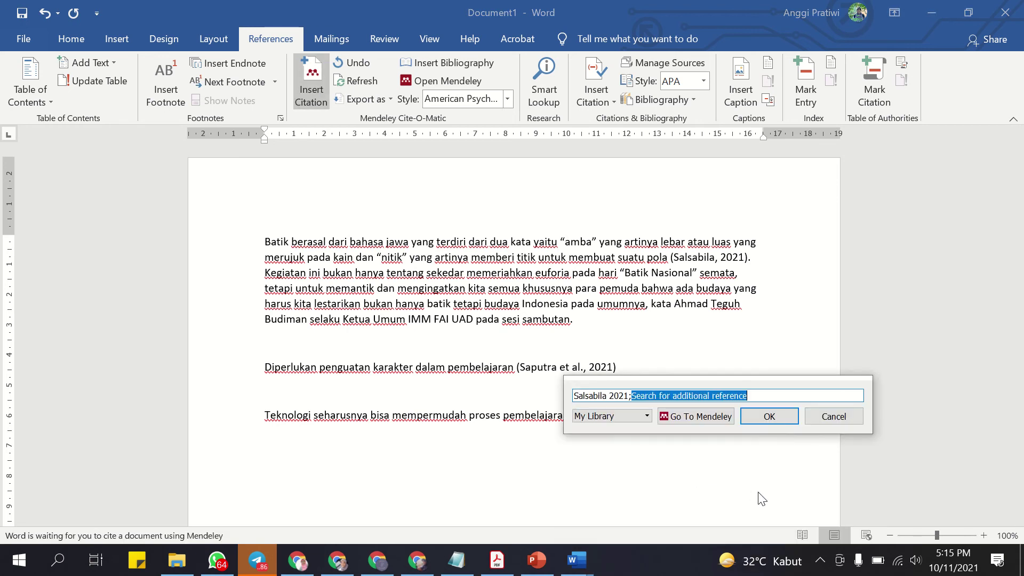
pyautogui.click(779, 421)
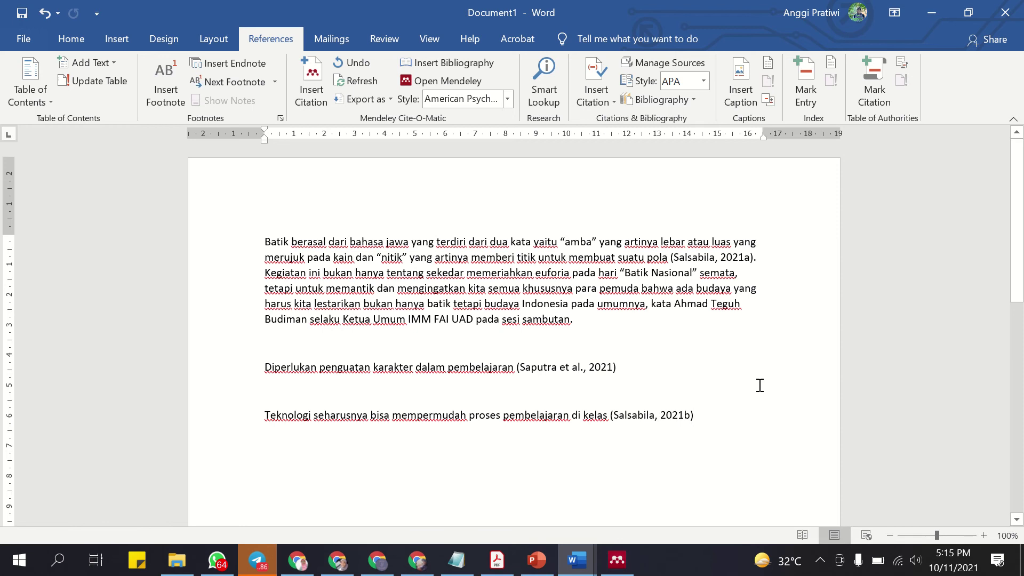
pyautogui.click(624, 569)
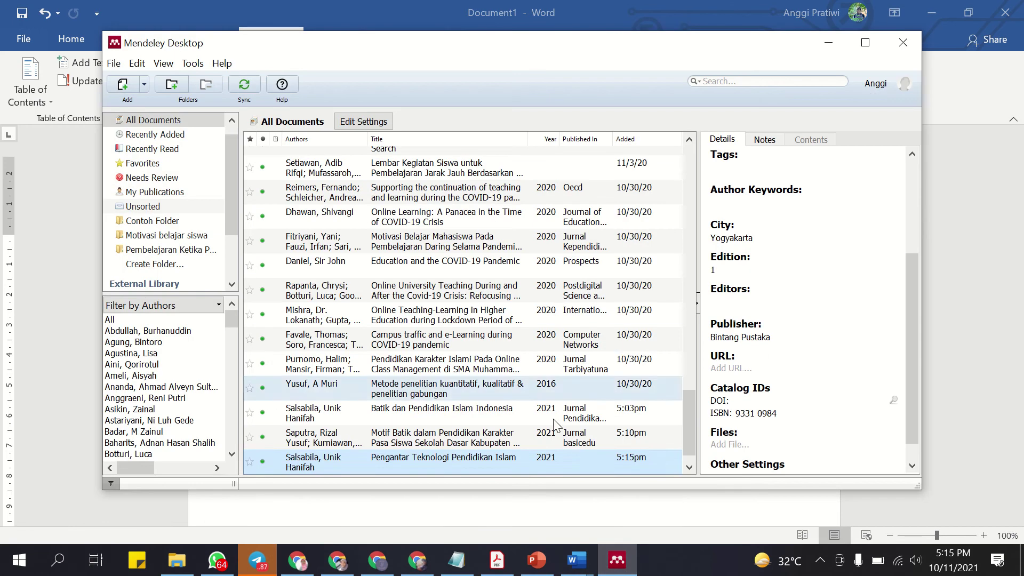
# Review the two cited paragraphs in Document1, then reopen Mendeley's Add menu for a manual entry.
pyautogui.scroll(2, 830, 349)
pyautogui.scroll(2, 830, 350)
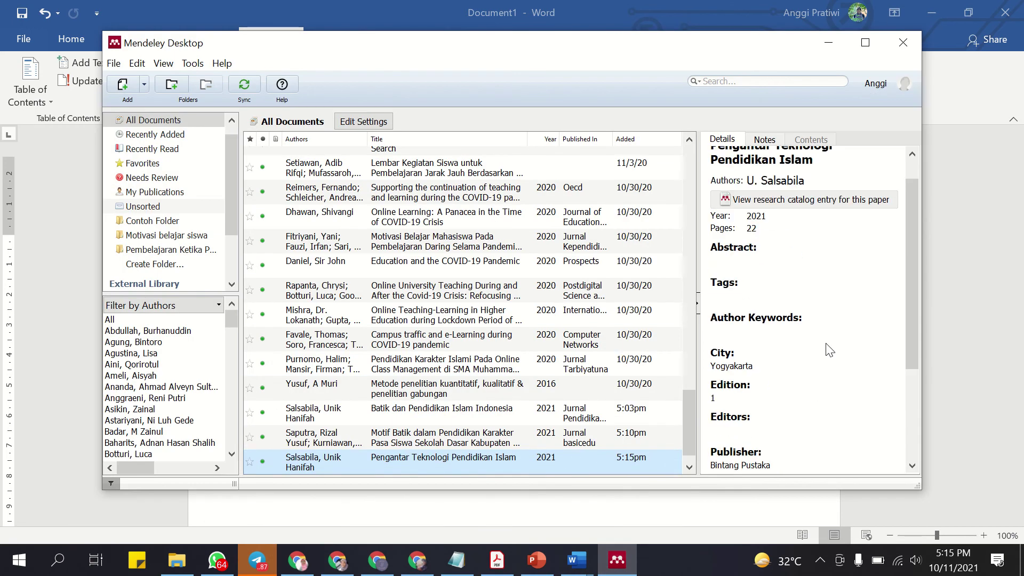
pyautogui.scroll(1, 895, 318)
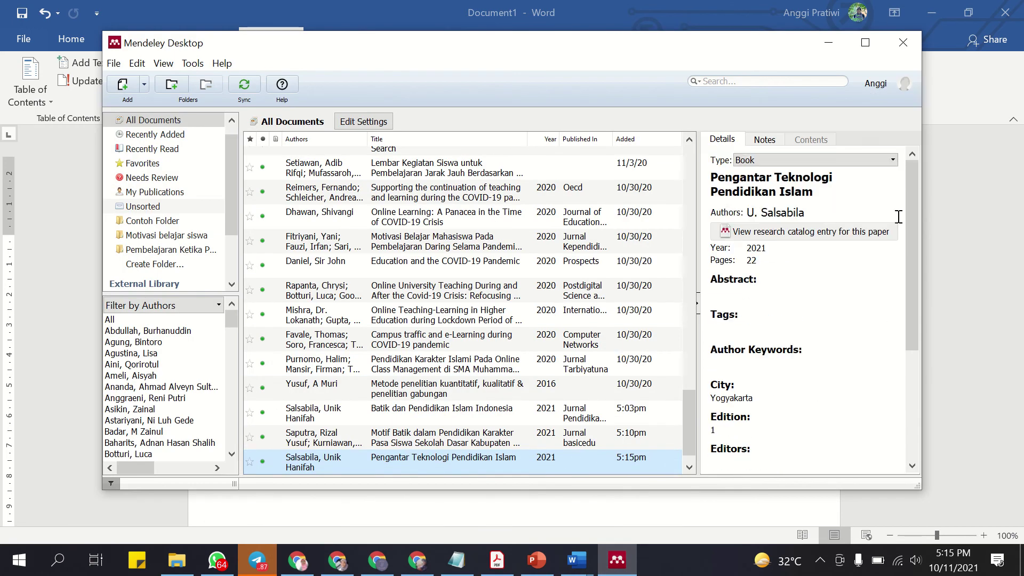
pyautogui.click(828, 42)
pyautogui.scroll(-2, 677, 416)
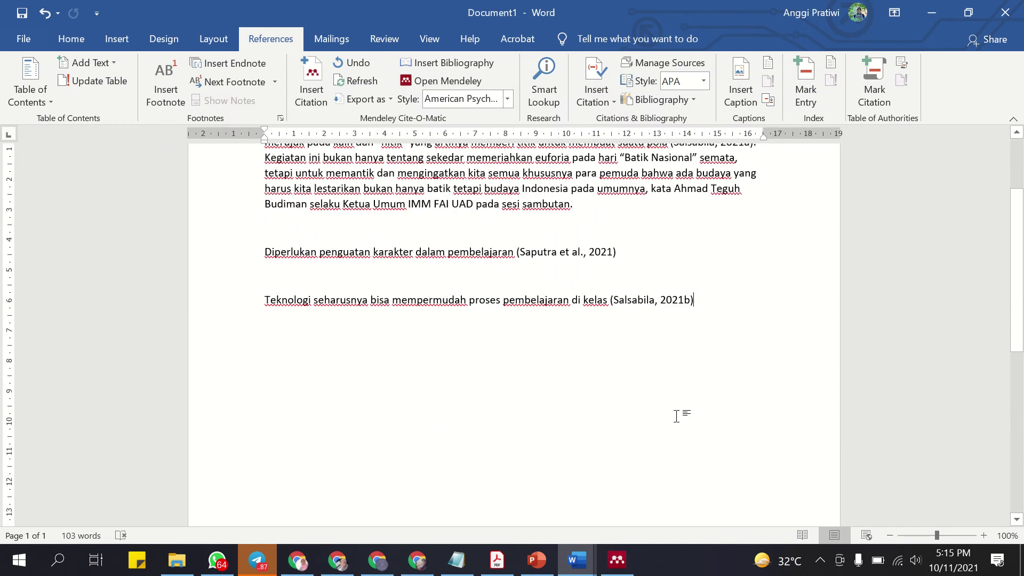
pyautogui.scroll(2, 683, 420)
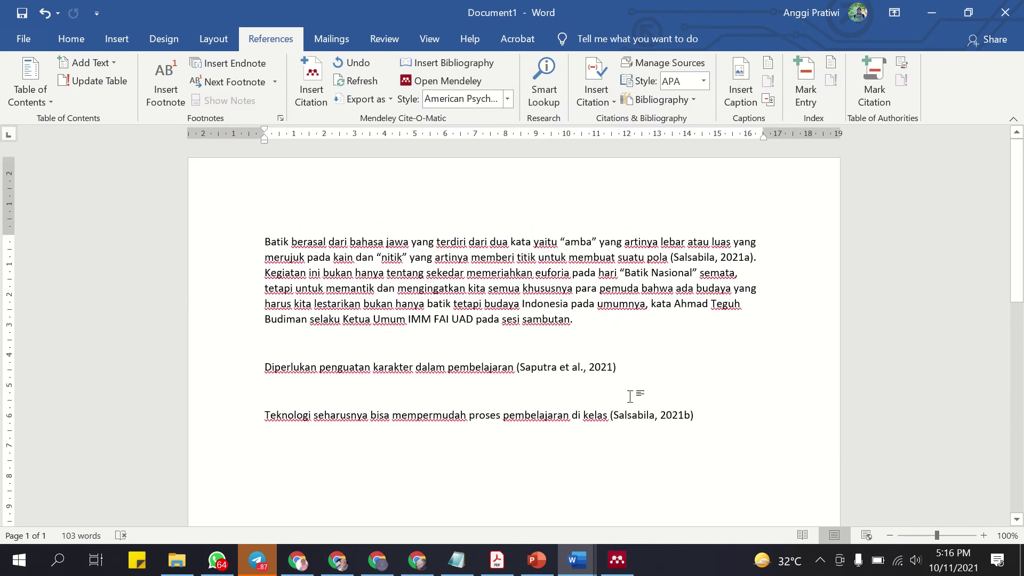
pyautogui.moveTo(696, 415); pyautogui.dragTo(579, 320)
pyautogui.click(661, 258)
pyautogui.click(617, 559)
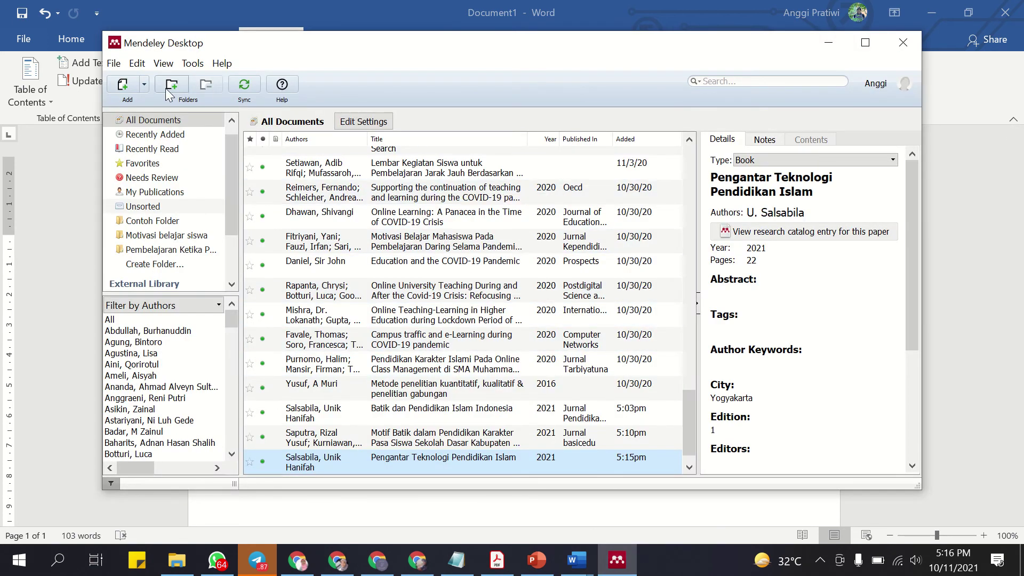
pyautogui.click(143, 85)
# Start a manually entered reference and set its type to Web Page.
pyautogui.click(163, 154)
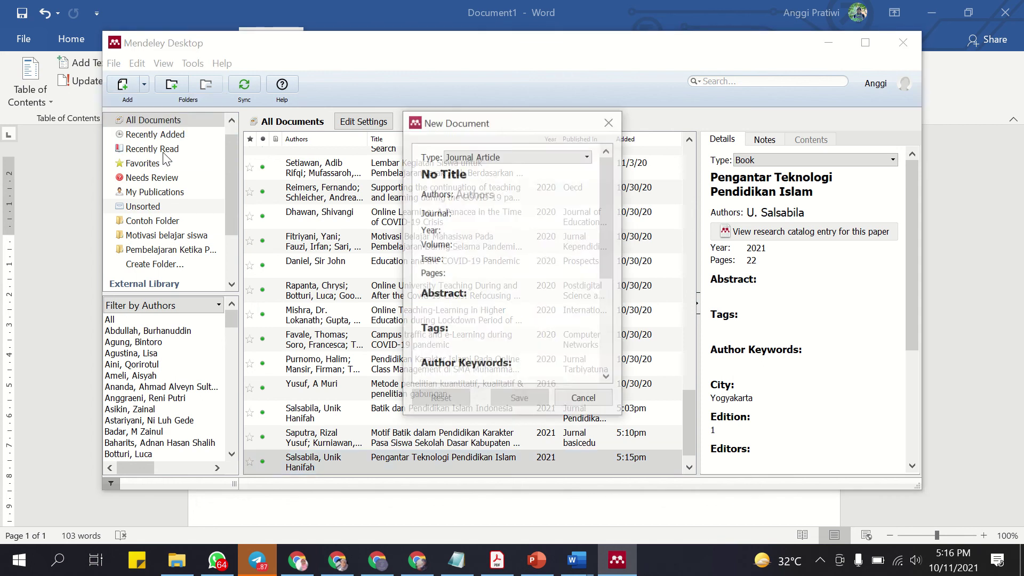
pyautogui.click(587, 157)
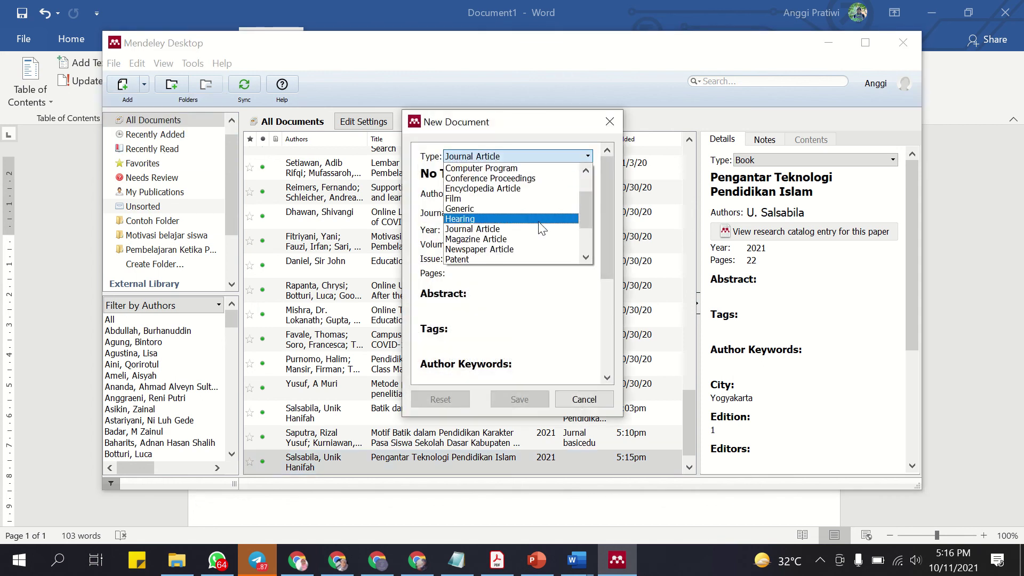
pyautogui.scroll(-1, 541, 234)
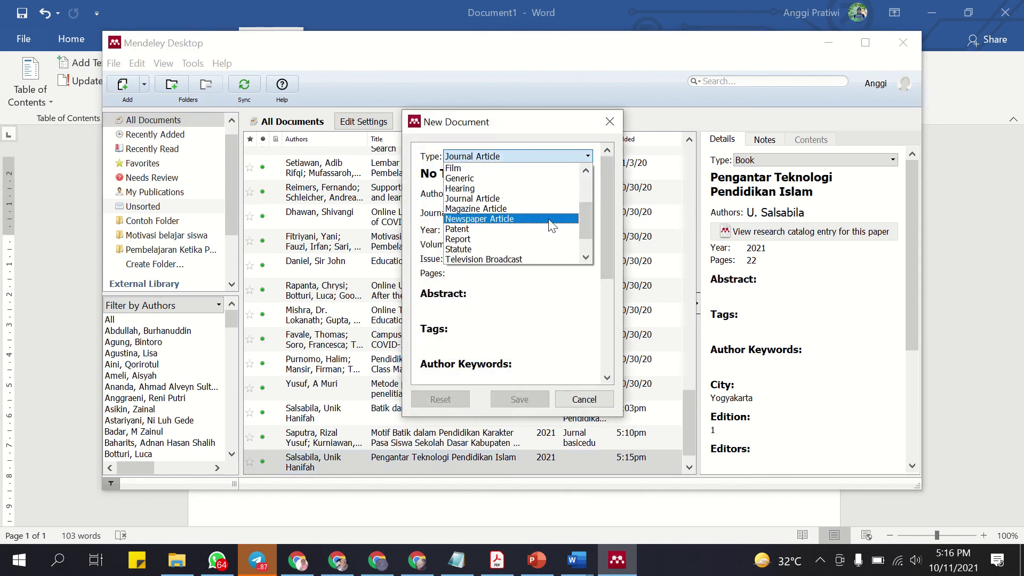
pyautogui.moveTo(587, 213); pyautogui.dragTo(589, 224)
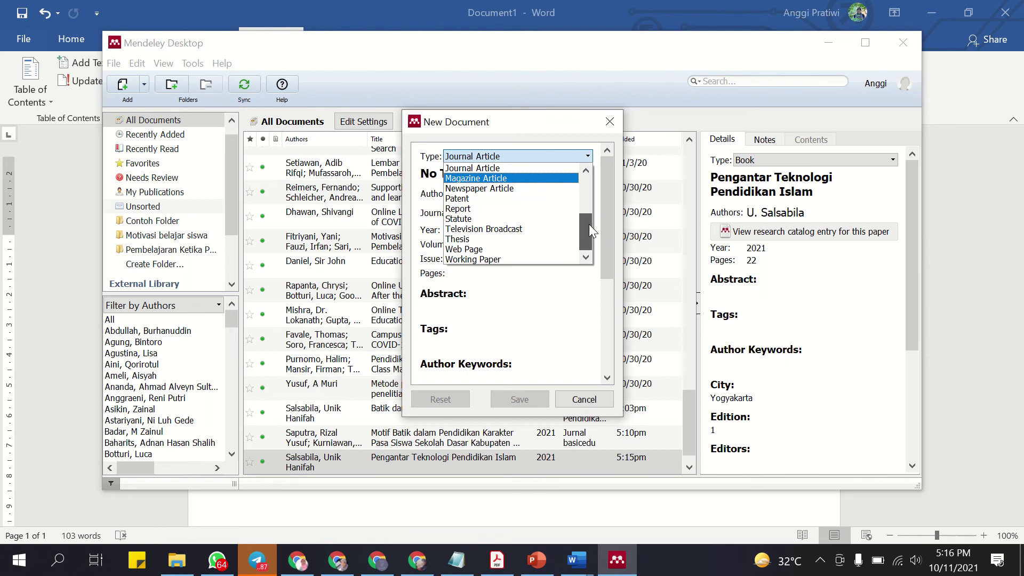
pyautogui.click(517, 246)
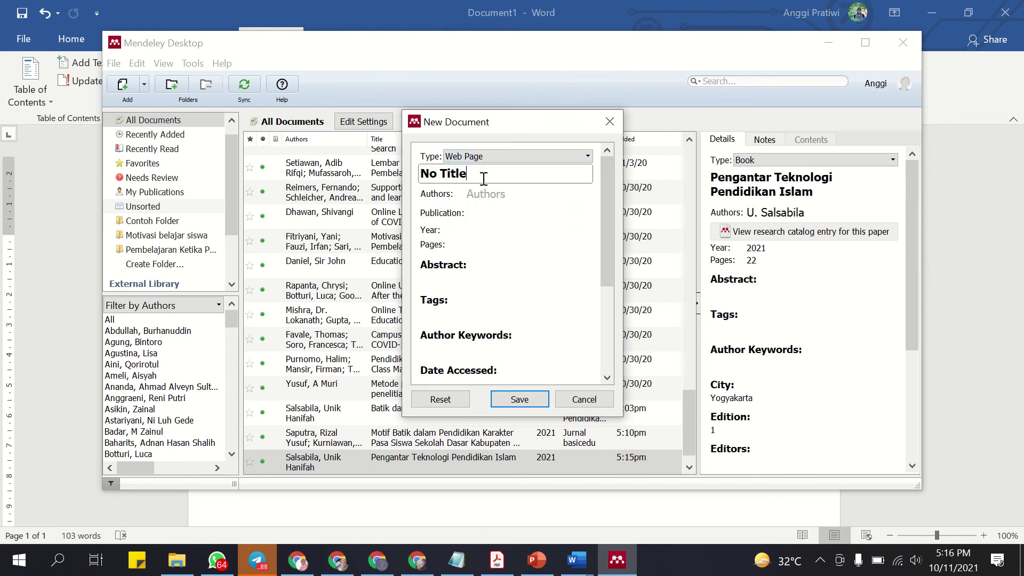
# Enter the reference title 'Teknologi dalam Ruang Kelas Virtual'.
pyautogui.click(443, 173)
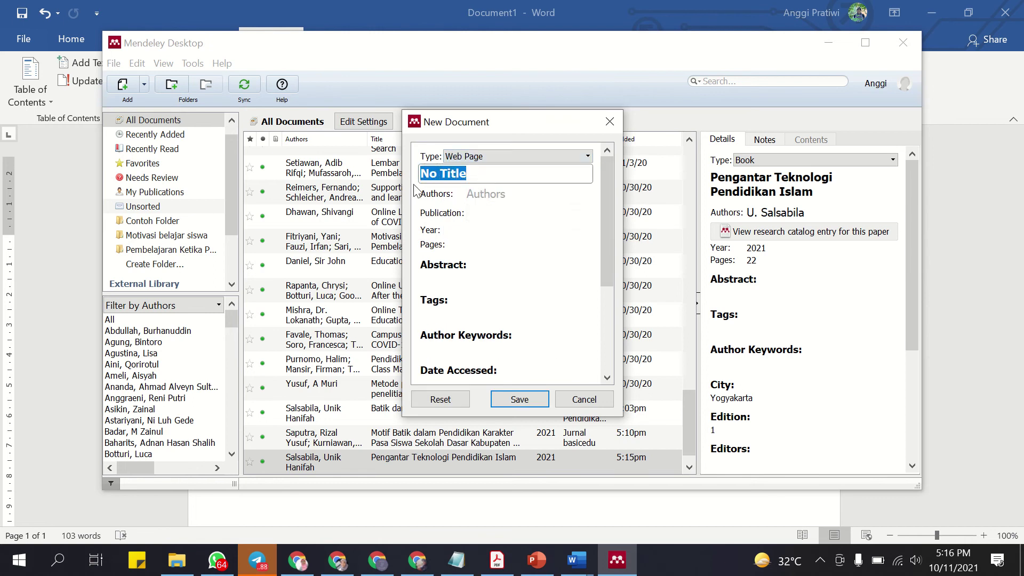
pyautogui.write('Teknologi')
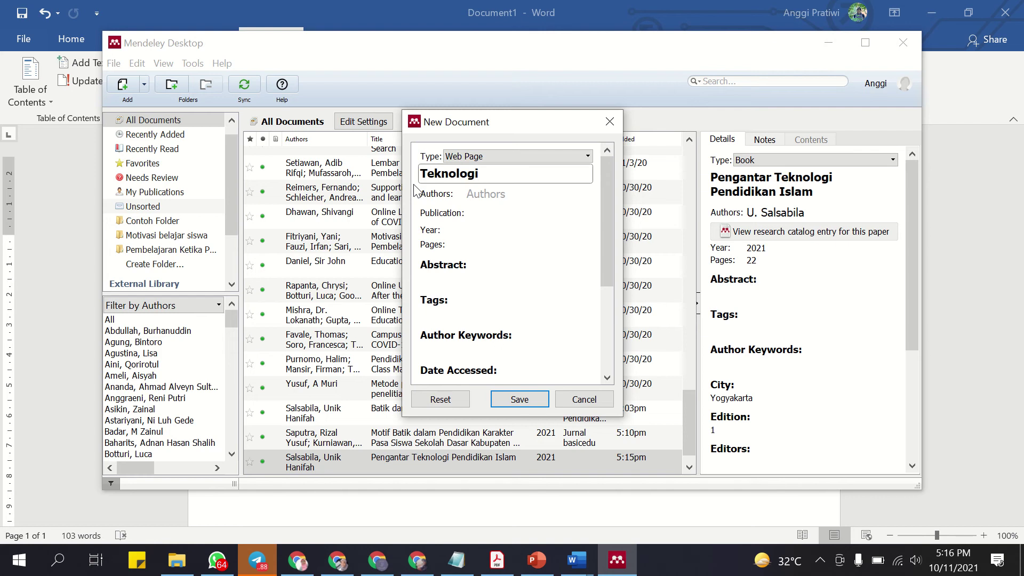
pyautogui.write(' dalam ru')
pyautogui.press('BackSpace')
pyautogui.press('BackSpace')
pyautogui.write('Ruang Kelas ')
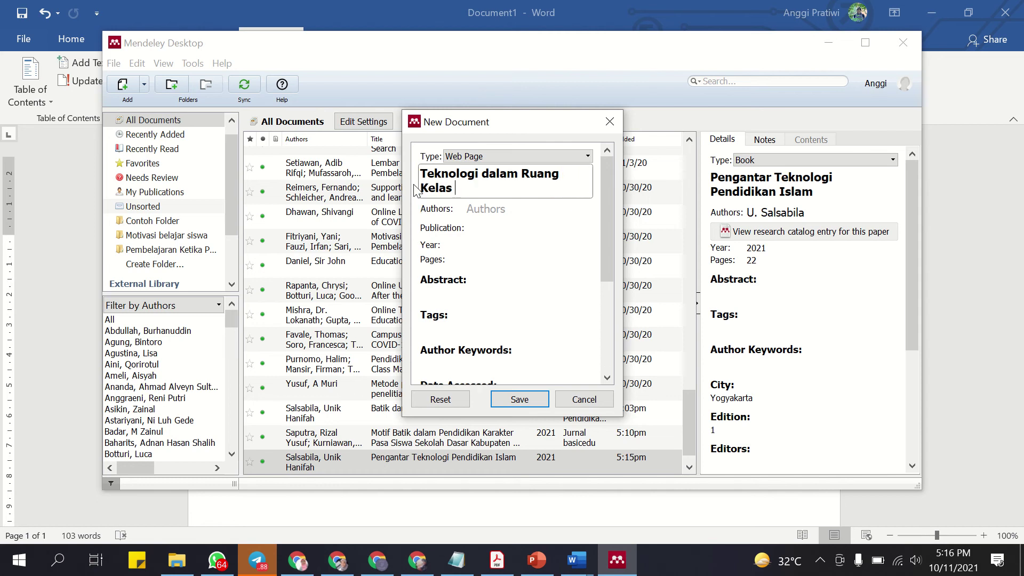
pyautogui.write('Virtual')
# Enter the author's full name in the Authors field.
pyautogui.click(513, 206)
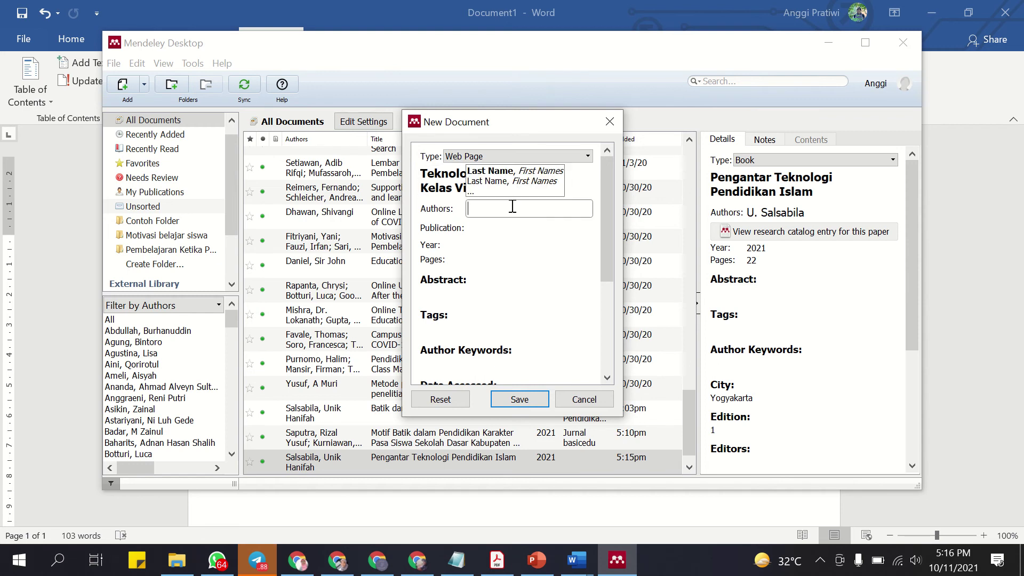
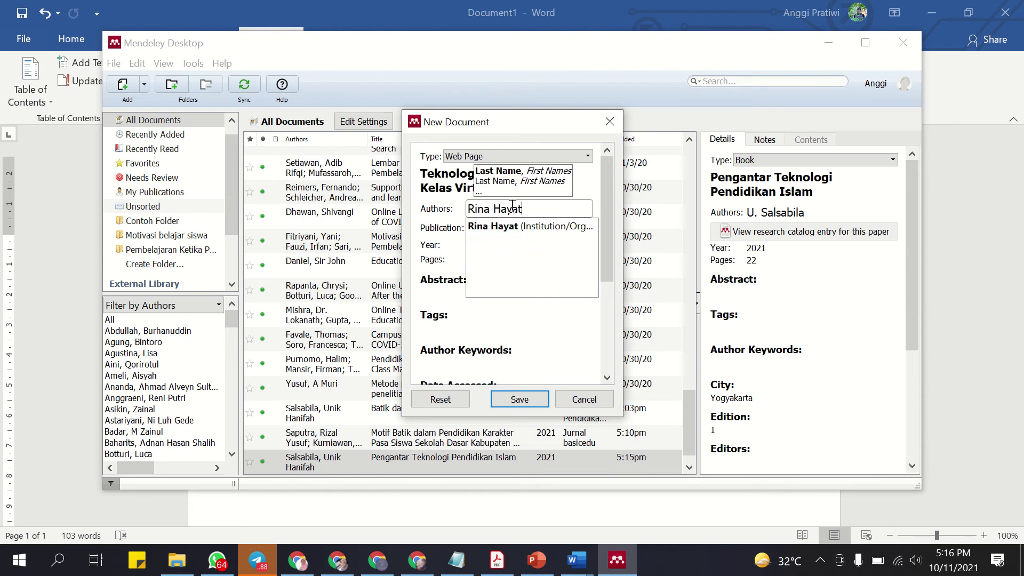
pyautogui.click(523, 358)
# Set the reference year to 2021 and pages to 1.
pyautogui.click(488, 231)
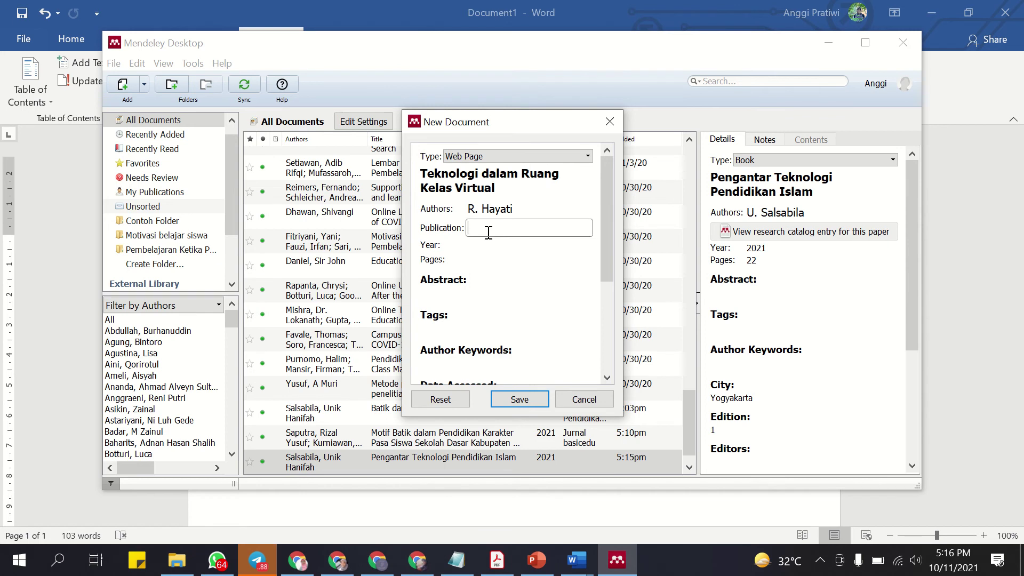
pyautogui.click(488, 244)
pyautogui.write('2021')
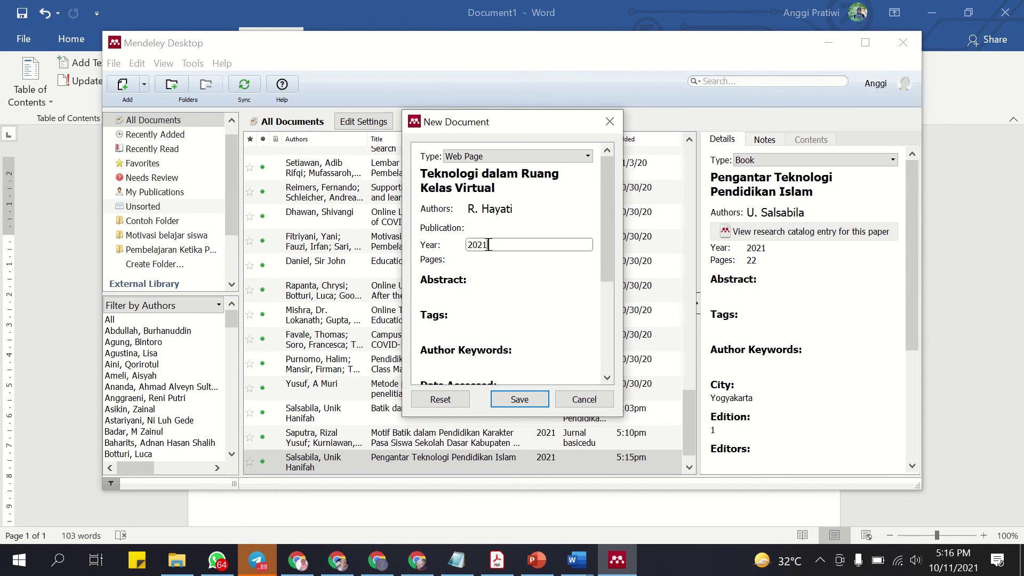
pyautogui.click(489, 259)
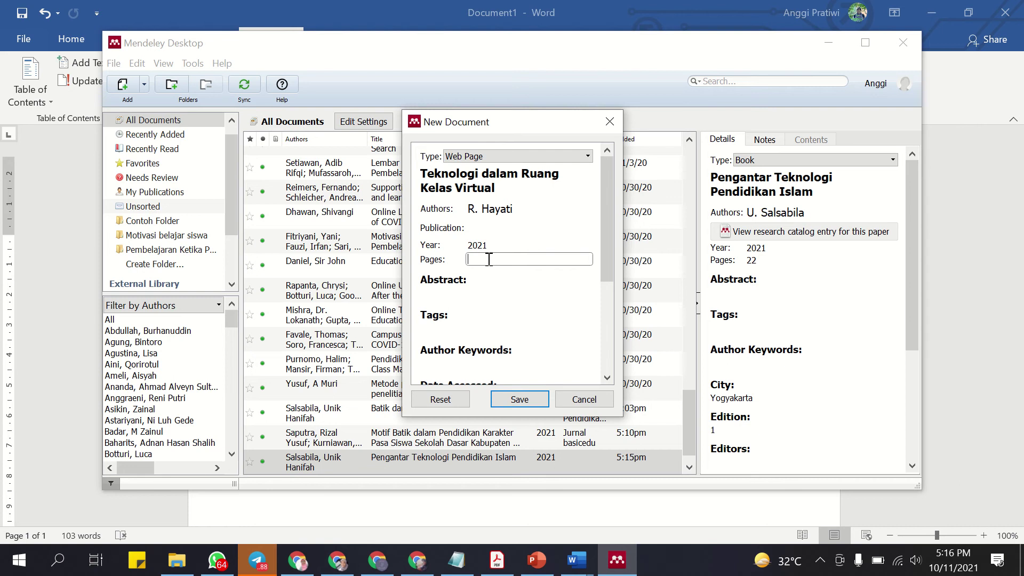
pyautogui.scroll(-1, 489, 259)
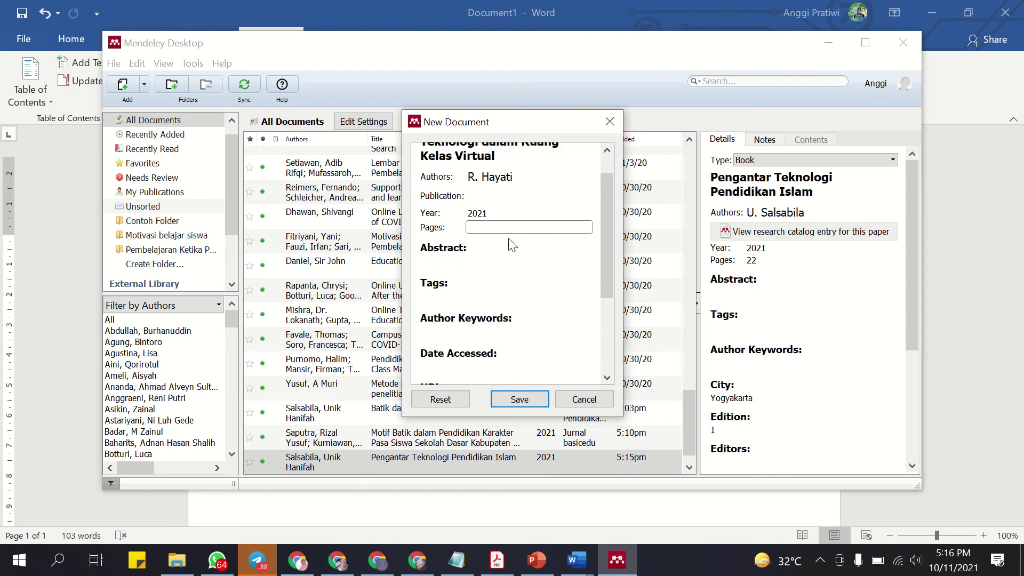
pyautogui.write('1')
pyautogui.scroll(-2, 498, 267)
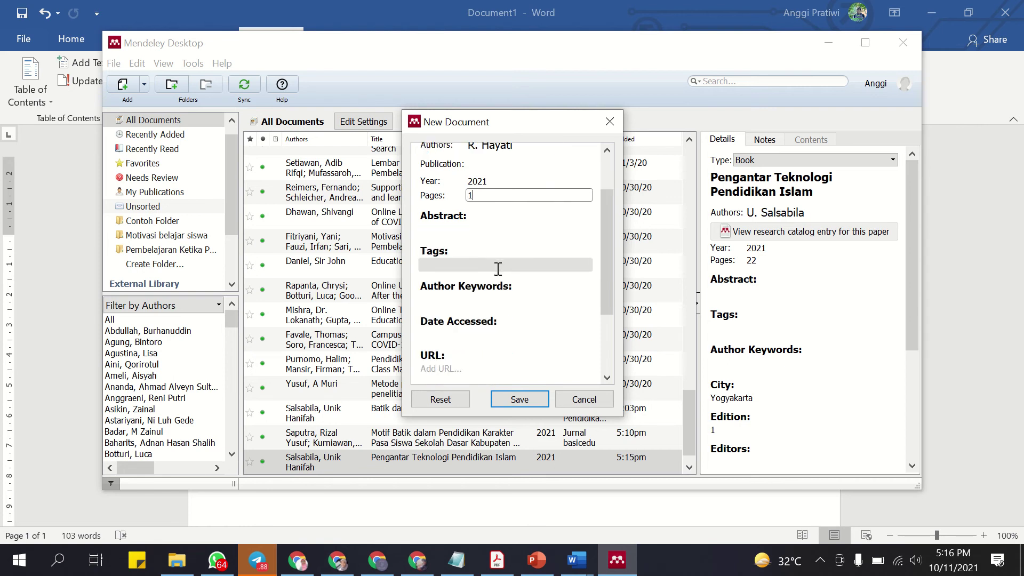
pyautogui.scroll(-1, 498, 269)
# Set the access date to 11 Oktober 2021, save the reference, and minimise Mendeley.
pyautogui.click(494, 270)
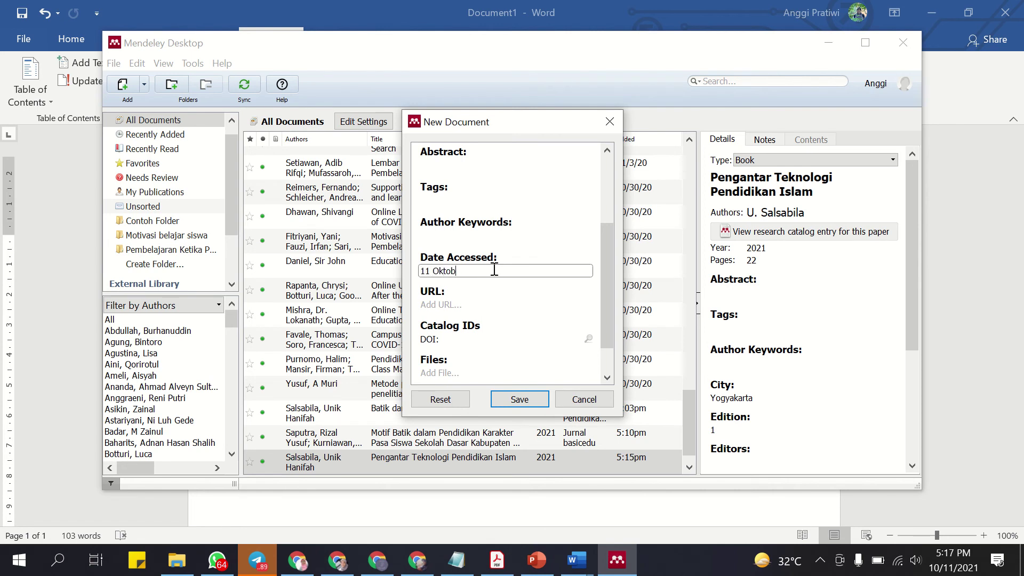
pyautogui.click(490, 304)
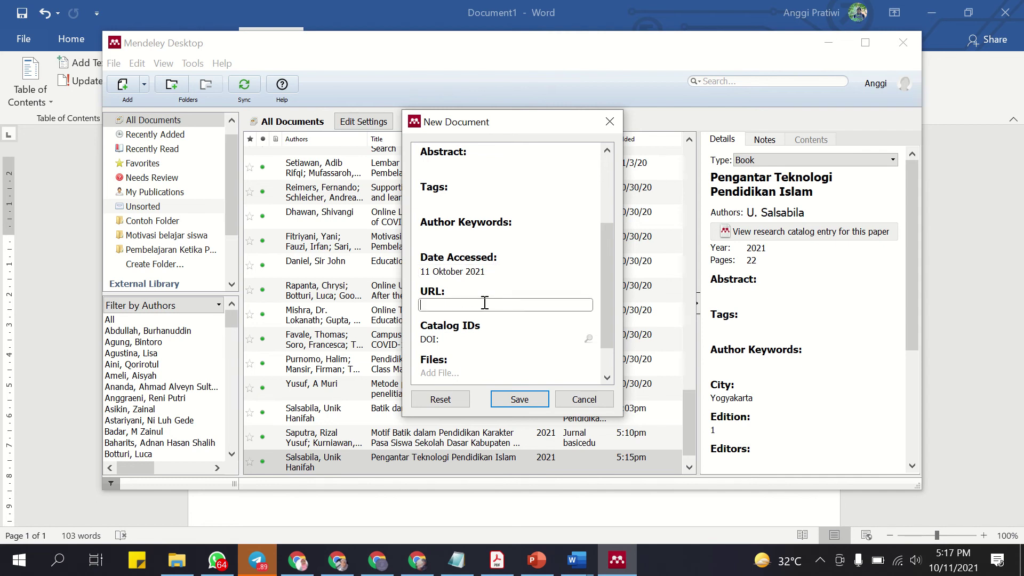
pyautogui.scroll(-1, 487, 323)
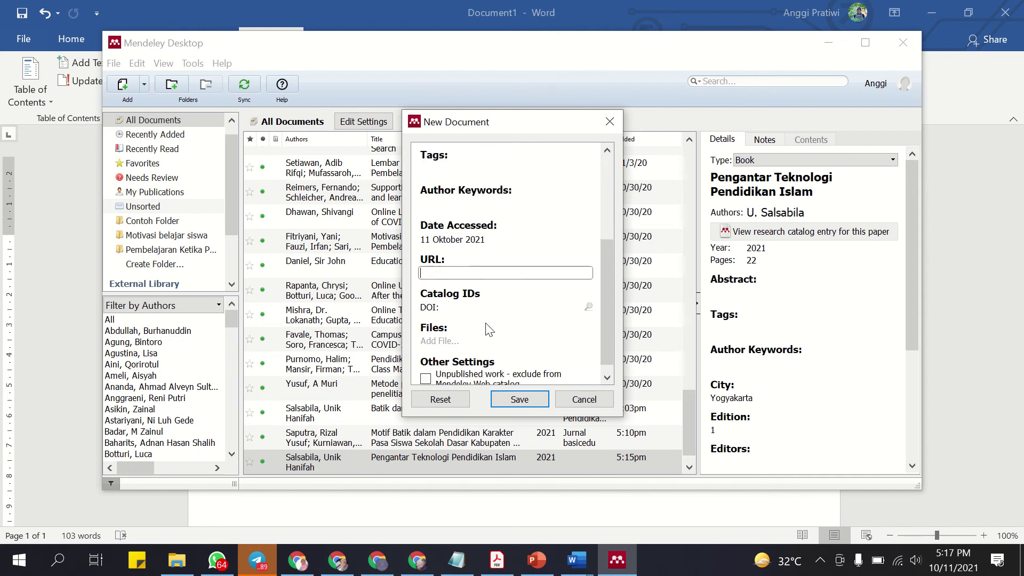
pyautogui.click(530, 404)
pyautogui.scroll(-3, 834, 339)
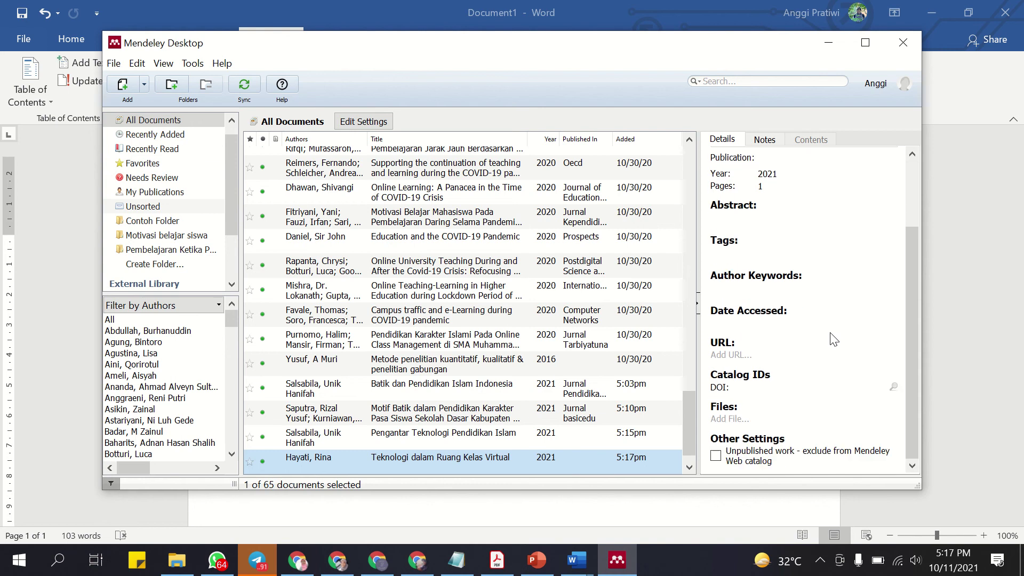
pyautogui.scroll(5, 833, 339)
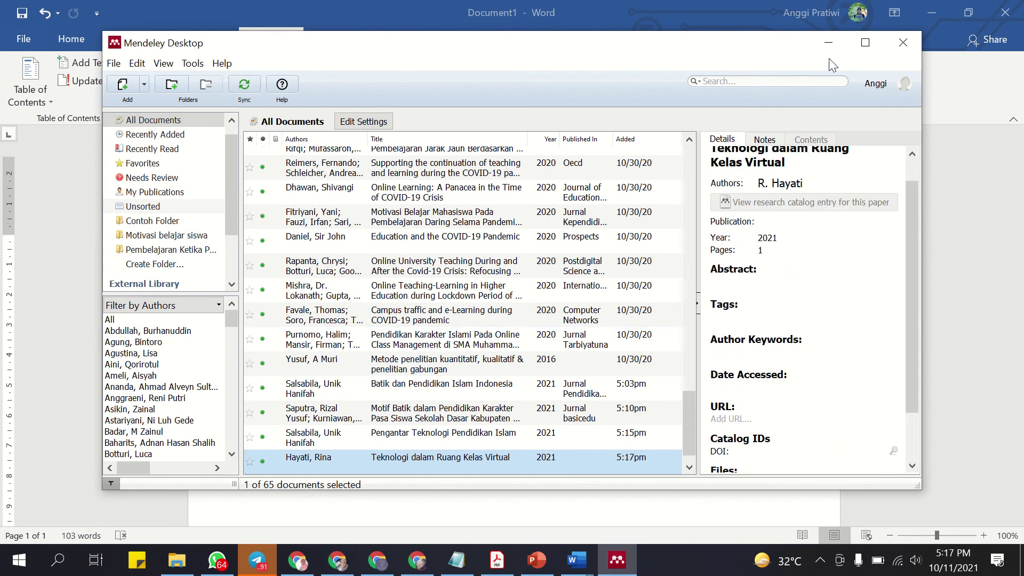
pyautogui.click(829, 43)
# After the 2021b citation, add the sentence 'Teknologi berfungsi bagaiman dua mata pis'.
pyautogui.click(707, 422)
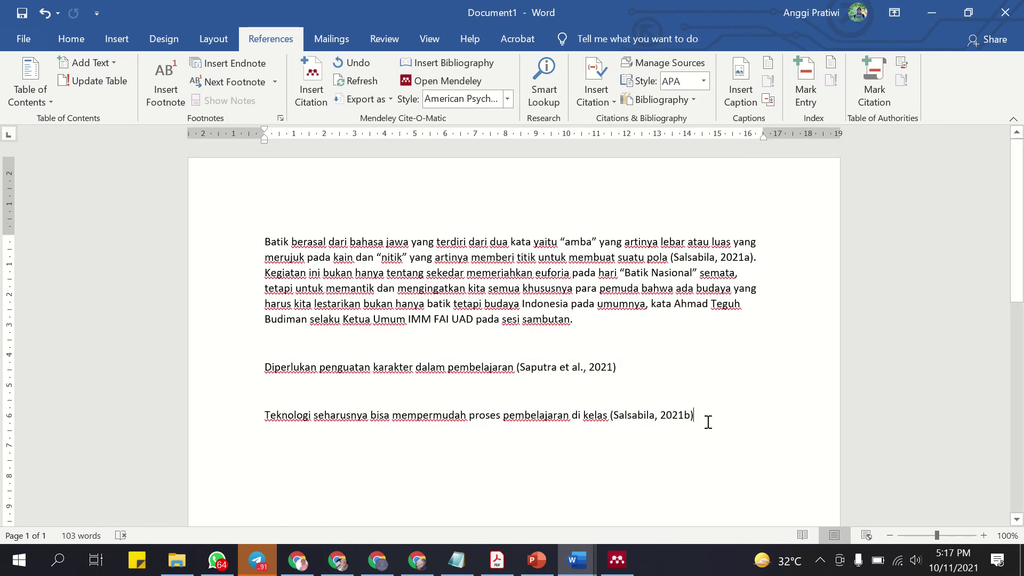
pyautogui.write('. Tkeno')
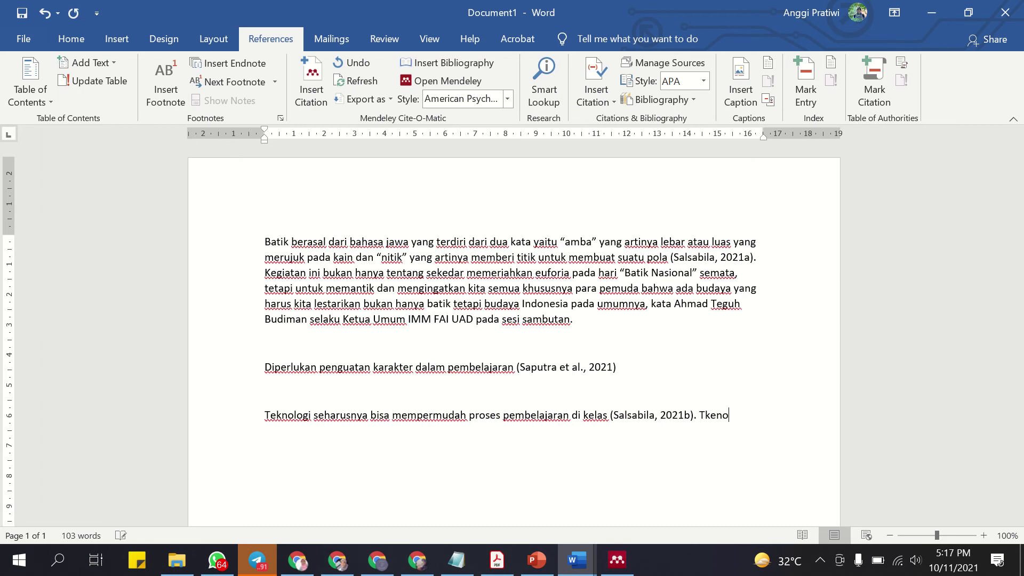
pyautogui.write('lo')
pyautogui.press('BackSpace')
pyautogui.press('BackSpace')
pyautogui.press('BackSpace')
pyautogui.press('BackSpace')
pyautogui.press('BackSpace')
pyautogui.press('BackSpace')
pyautogui.write('eknologi berfungsi')
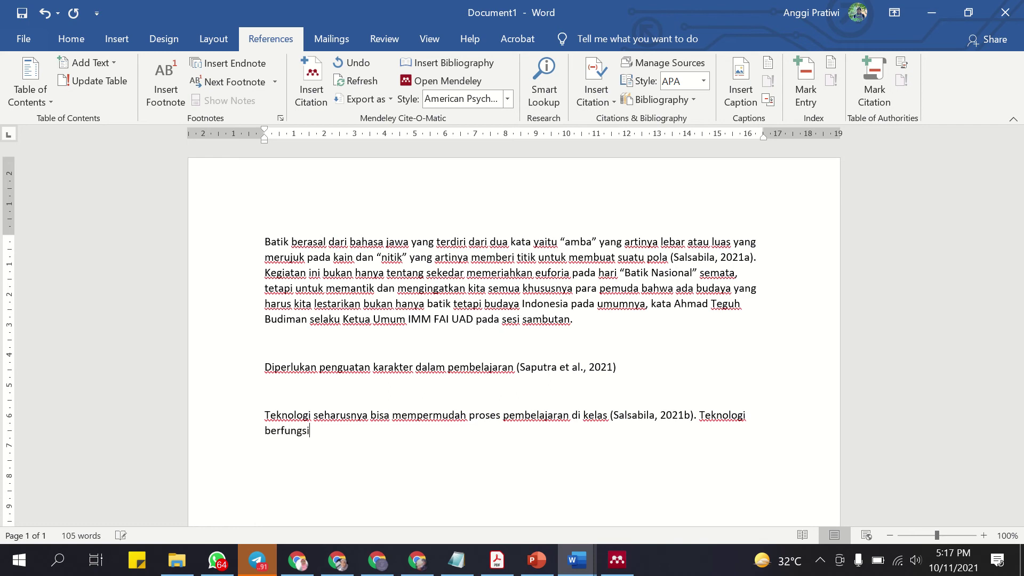
pyautogui.write(' bagaiman dua ')
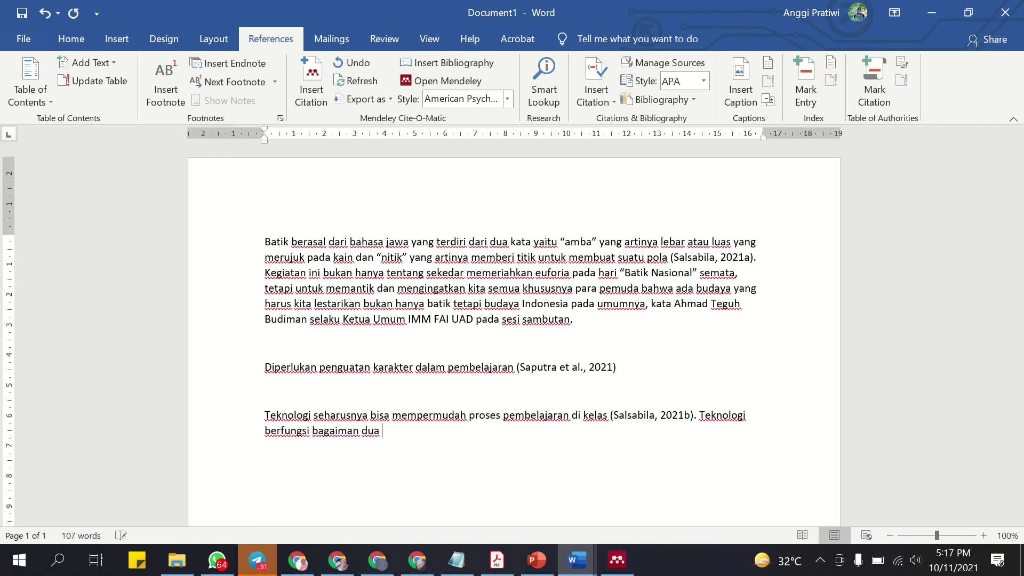
pyautogui.write('mata pisau')
# Insert the 2021 'Teknologi dalam Ruang Kelas Virtual' citation found by searching 'tek'.
pyautogui.click(311, 88)
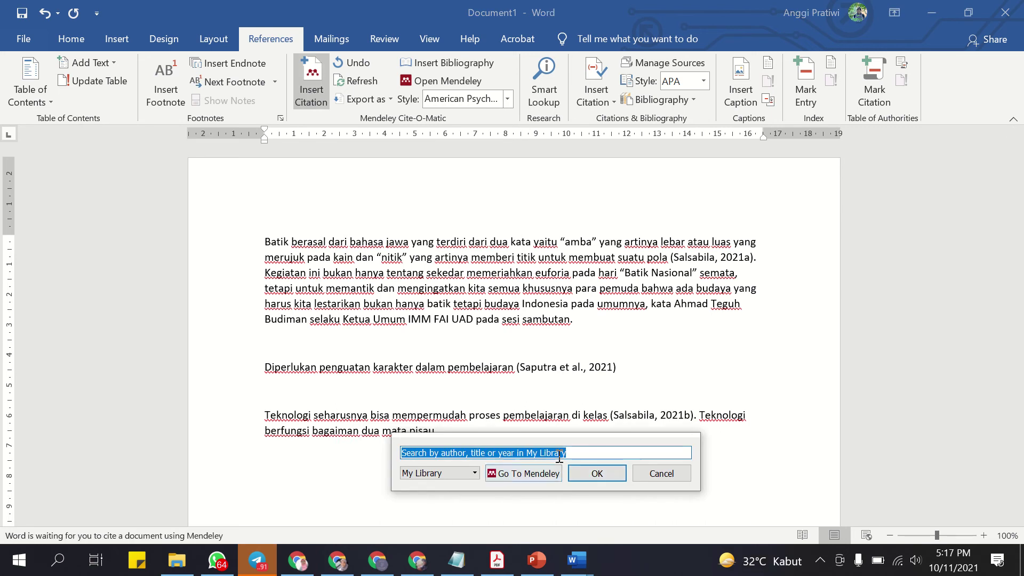
pyautogui.write('tek')
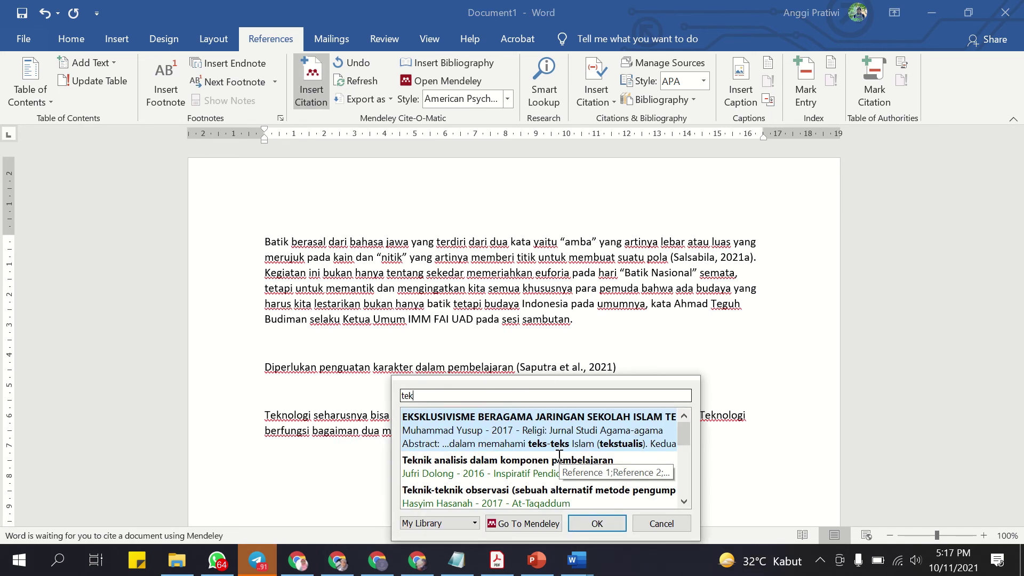
pyautogui.scroll(-5, 530, 428)
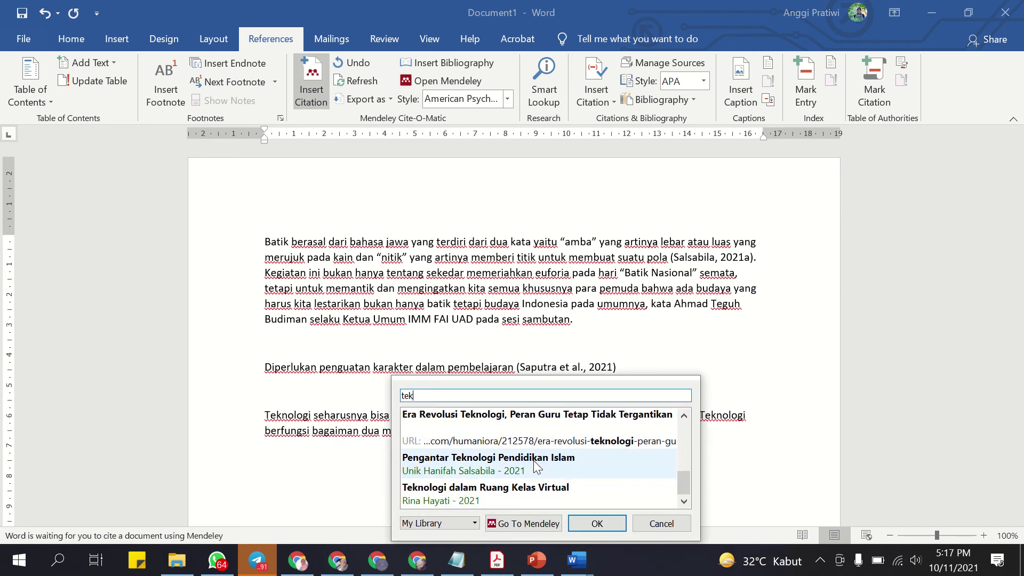
pyautogui.click(533, 460)
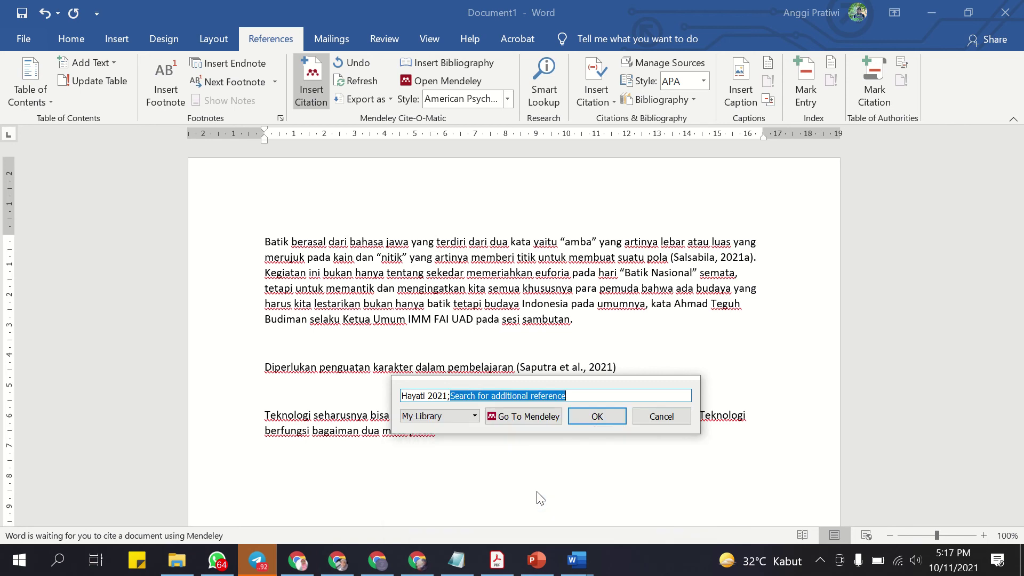
pyautogui.click(598, 417)
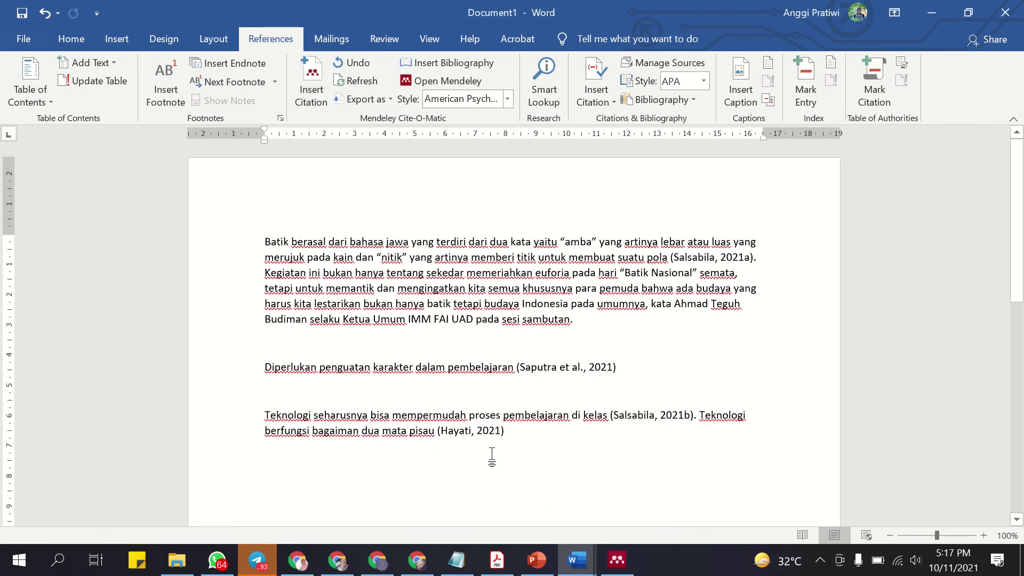
pyautogui.scroll(-3, 583, 434)
pyautogui.scroll(3, 532, 363)
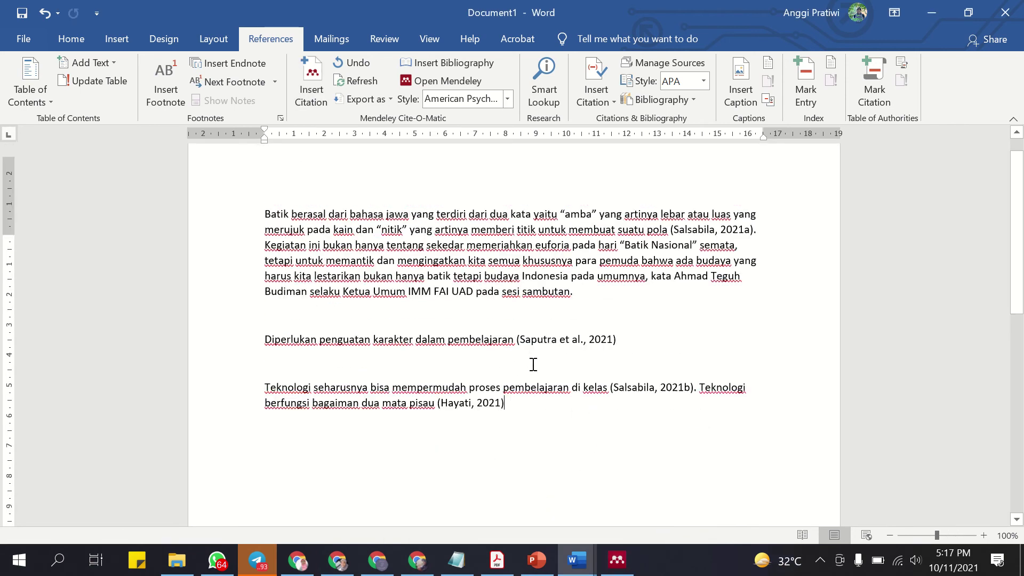
pyautogui.click(458, 430)
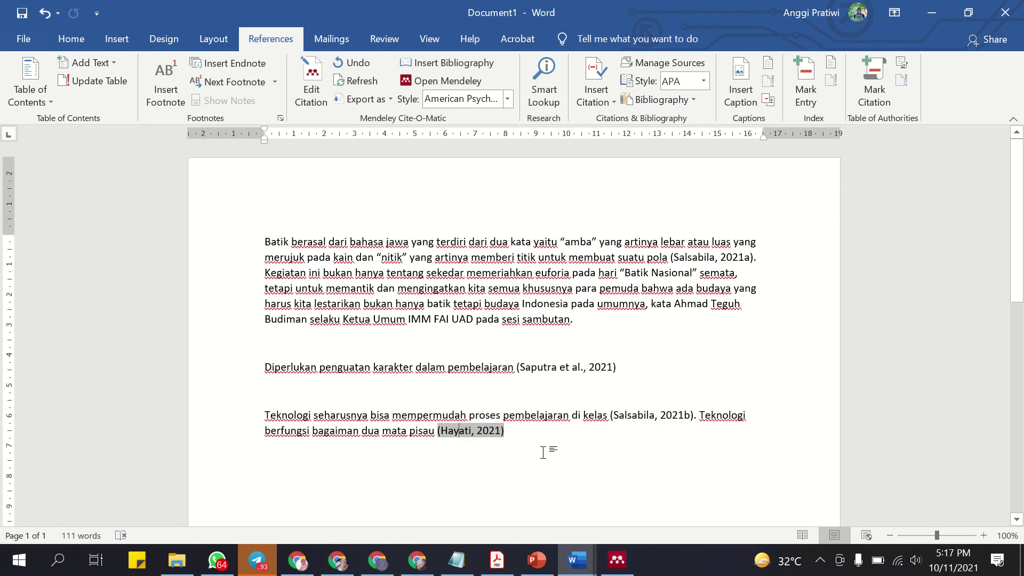
pyautogui.scroll(-3, 521, 430)
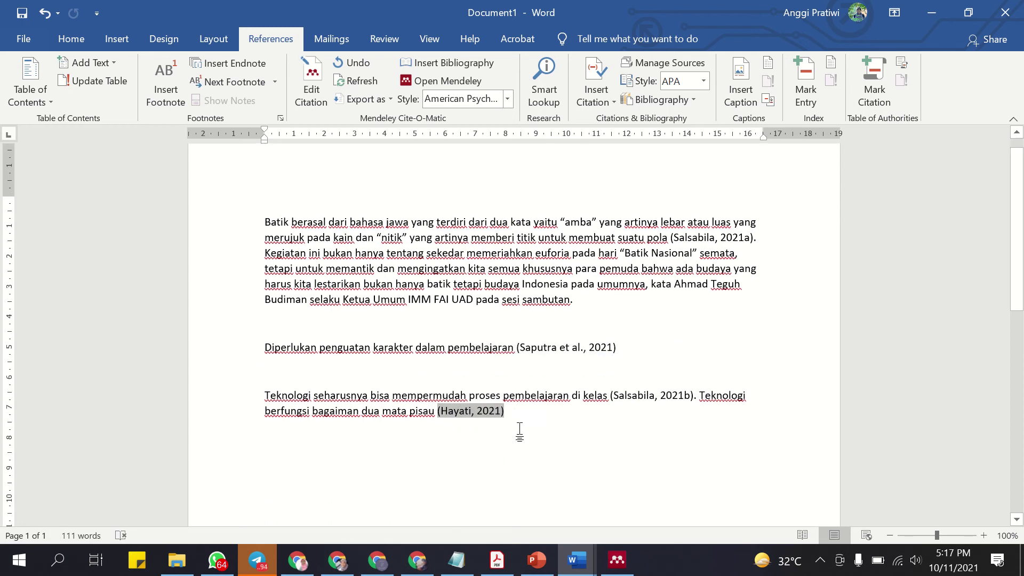
pyautogui.click(514, 356)
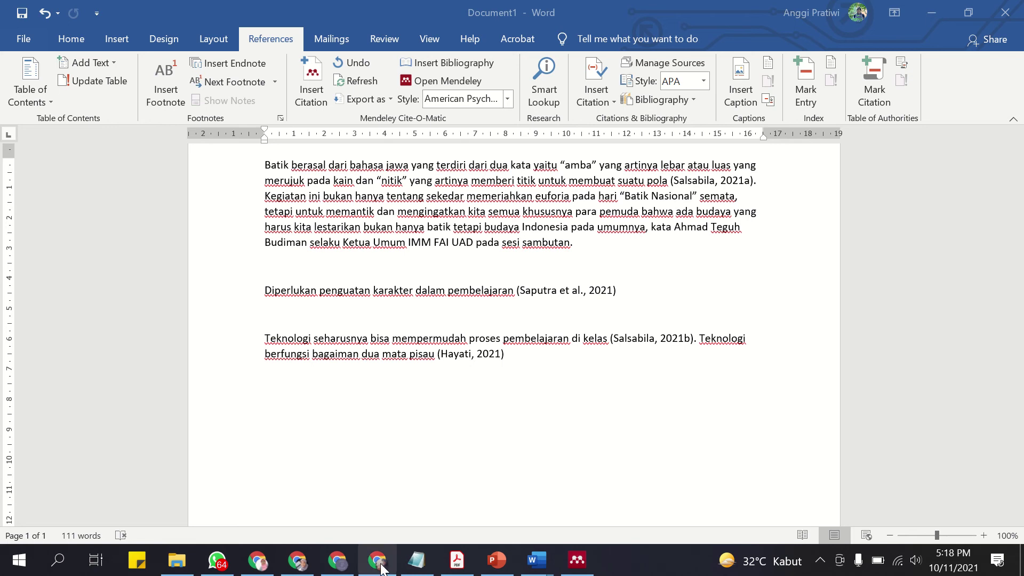
pyautogui.click(339, 561)
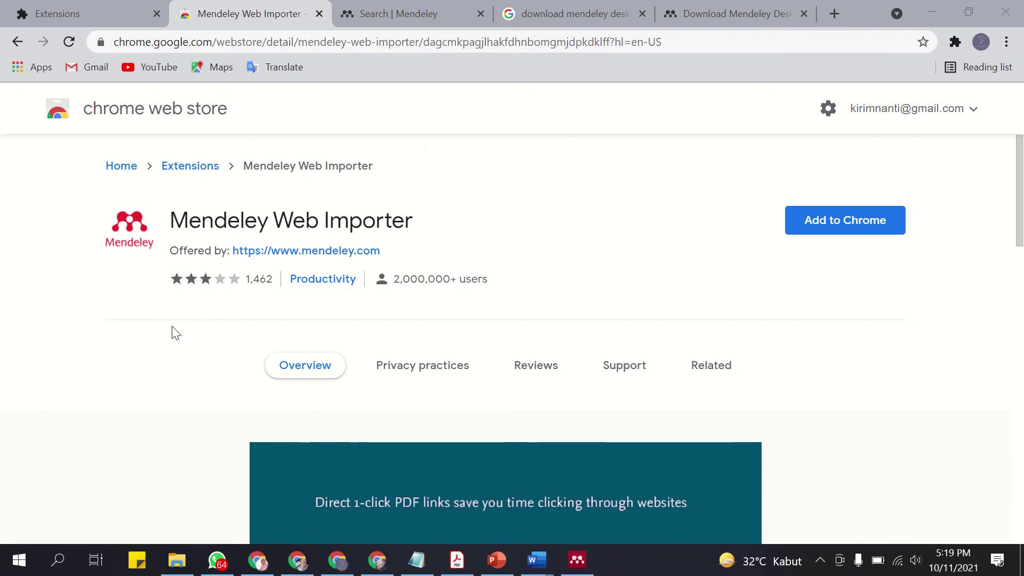
# From the Extensions page, find Mendeley Web Importer in the Chrome Web Store.
pyautogui.click(1007, 43)
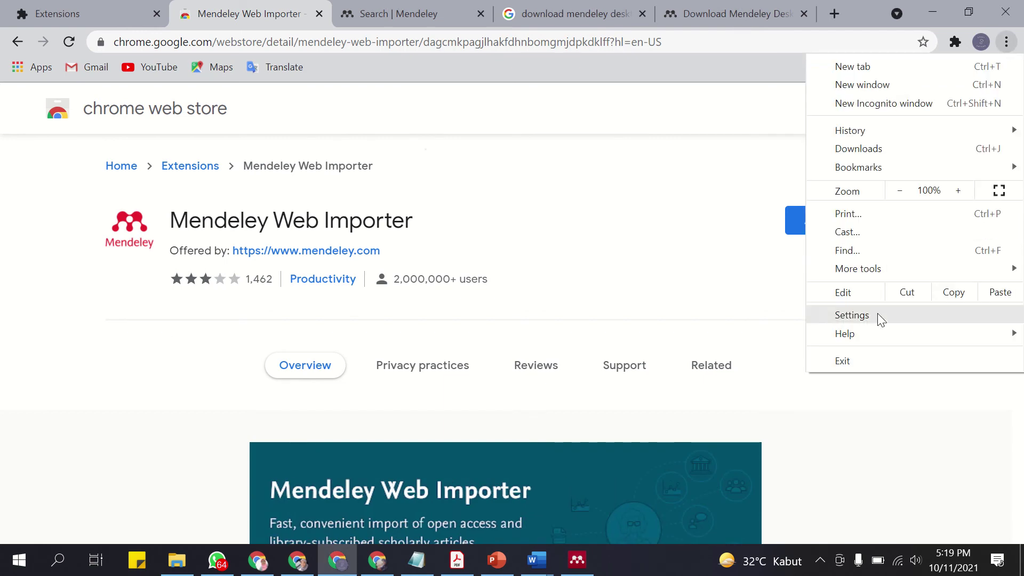
pyautogui.moveTo(880, 269)
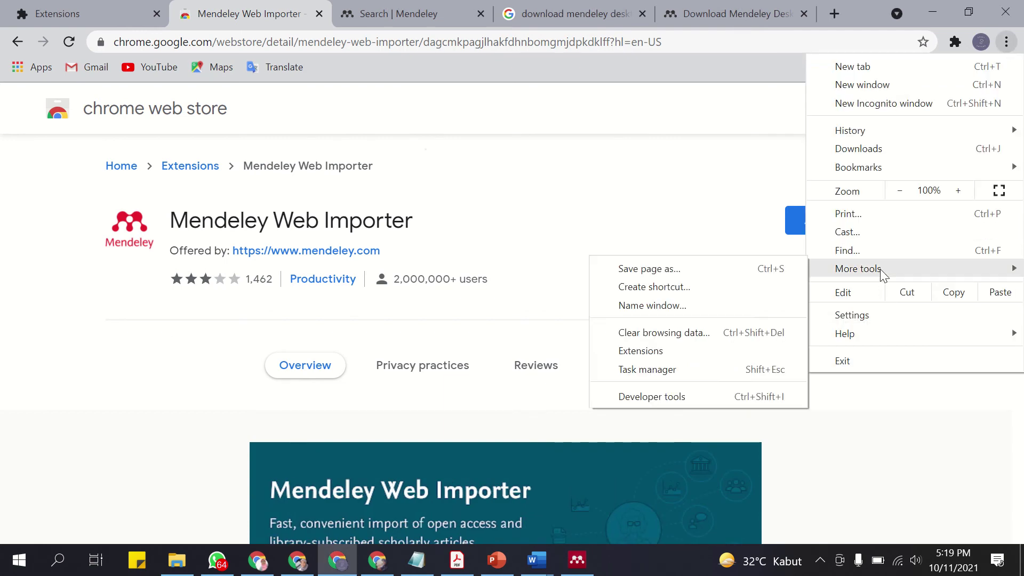
pyautogui.click(699, 352)
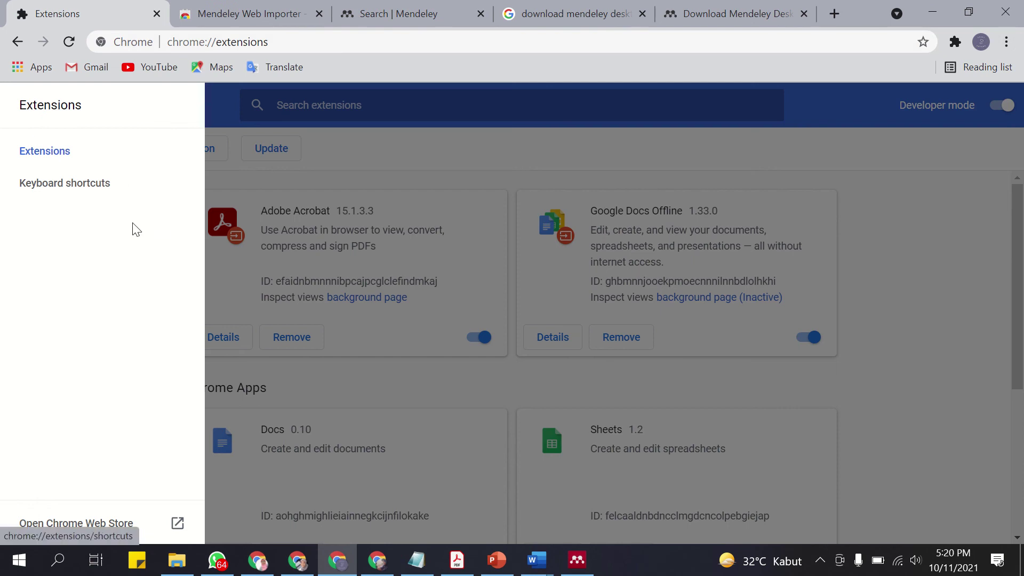
pyautogui.click(114, 526)
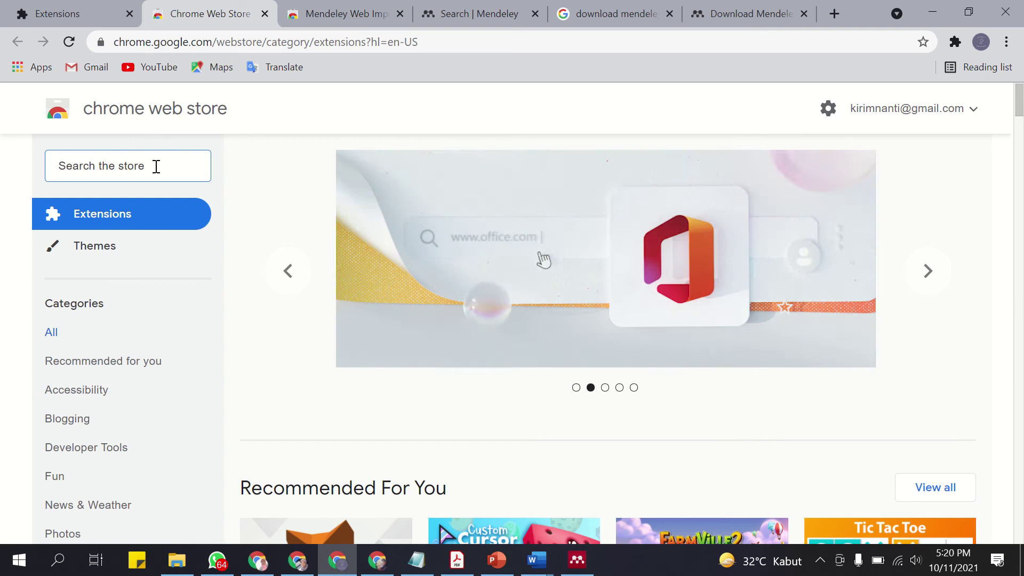
pyautogui.write('mende')
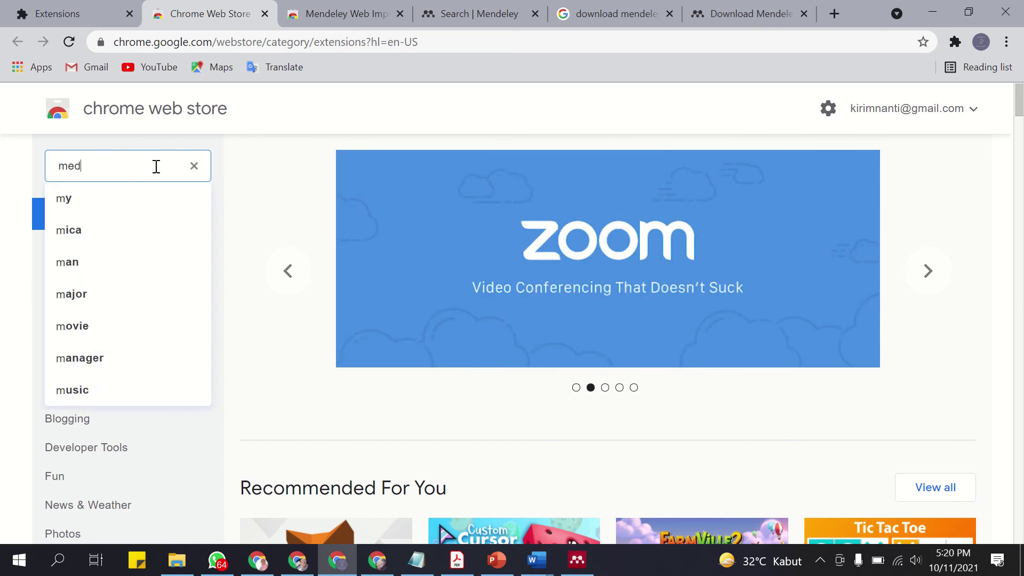
pyautogui.write('le')
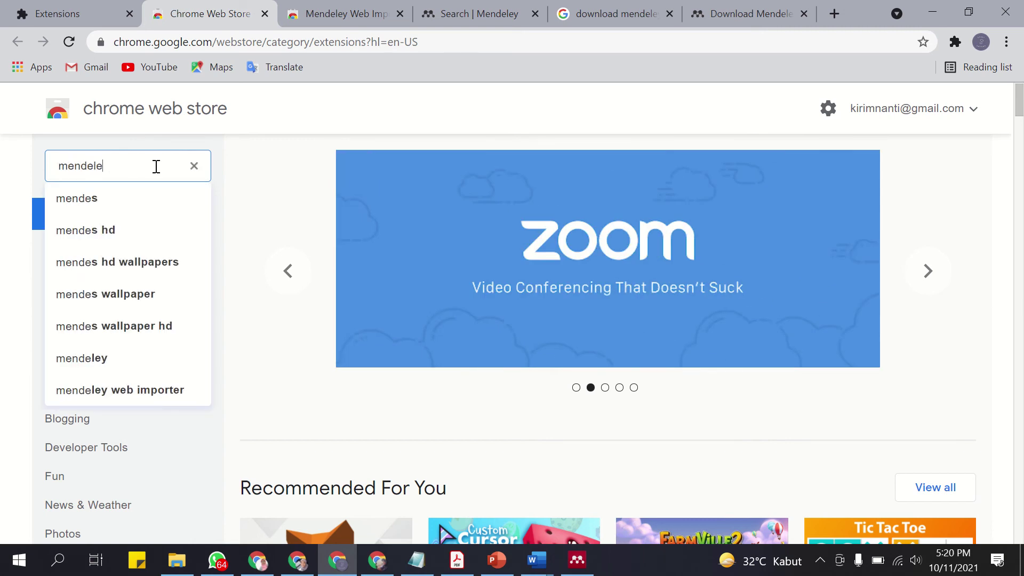
pyautogui.write('y web importer')
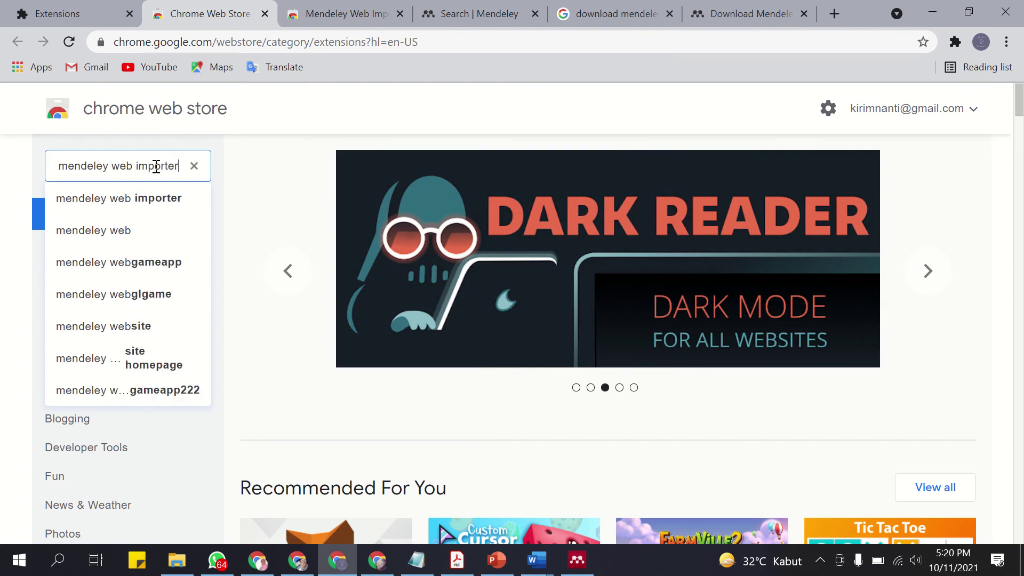
pyautogui.press('Return')
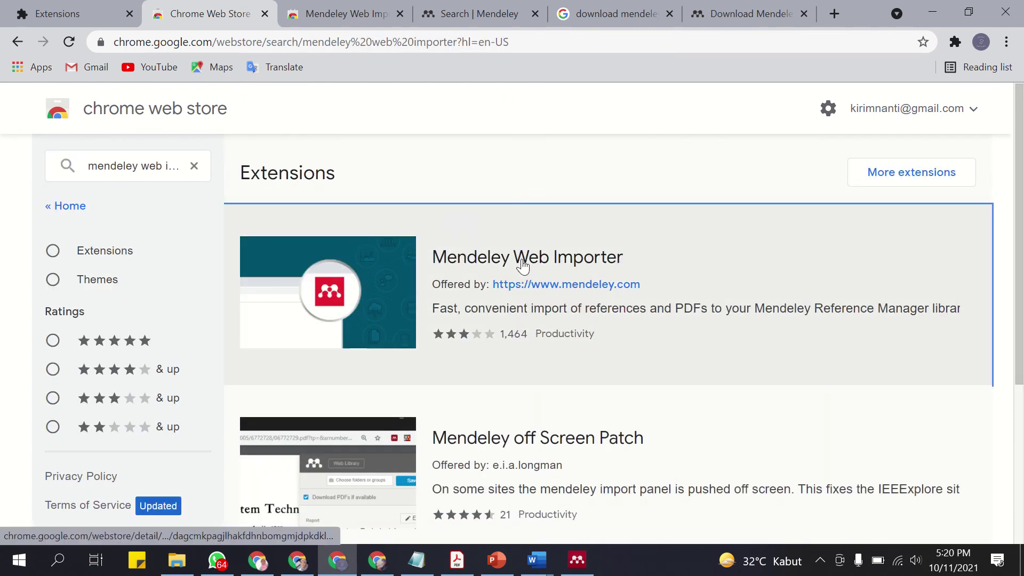
pyautogui.click(521, 264)
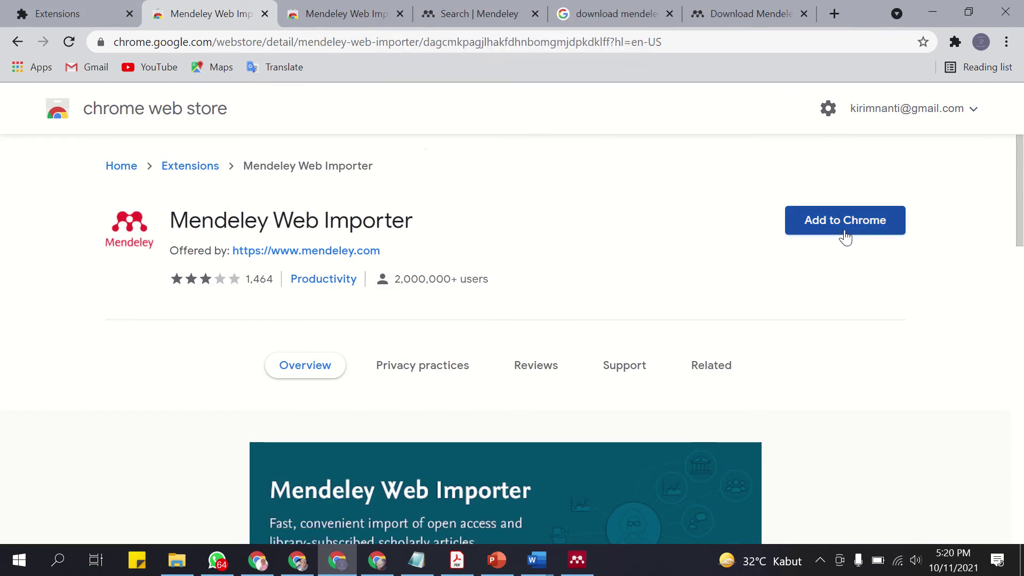
pyautogui.click(400, 13)
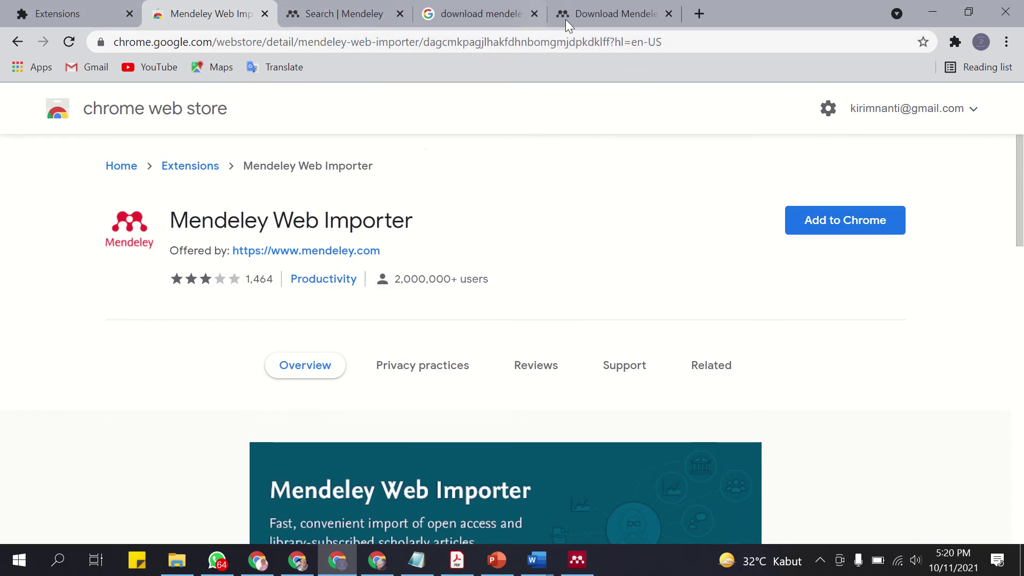
# Add Mendeley Web Importer to Chrome and pin it to the toolbar.
pyautogui.click(851, 235)
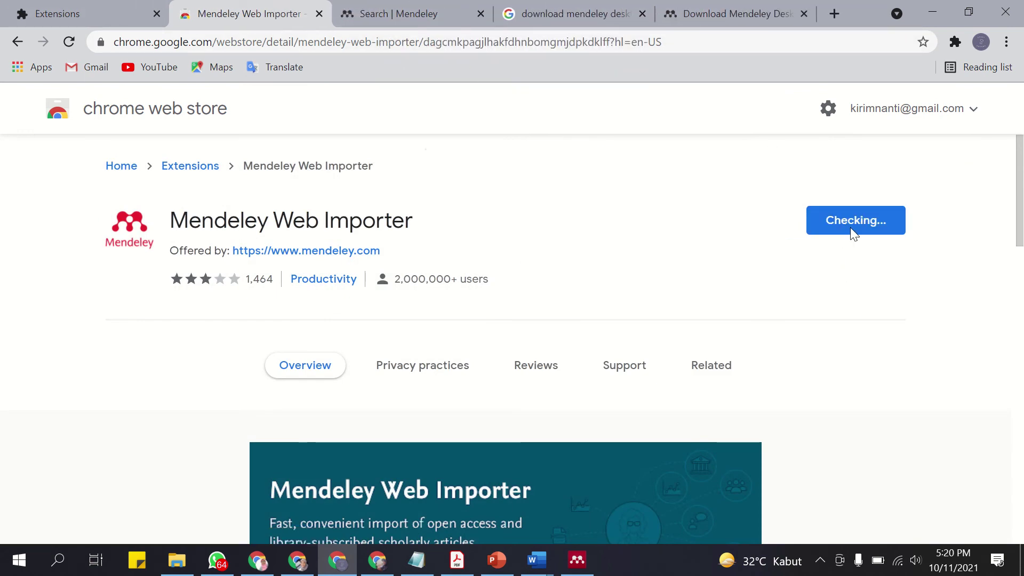
pyautogui.click(536, 222)
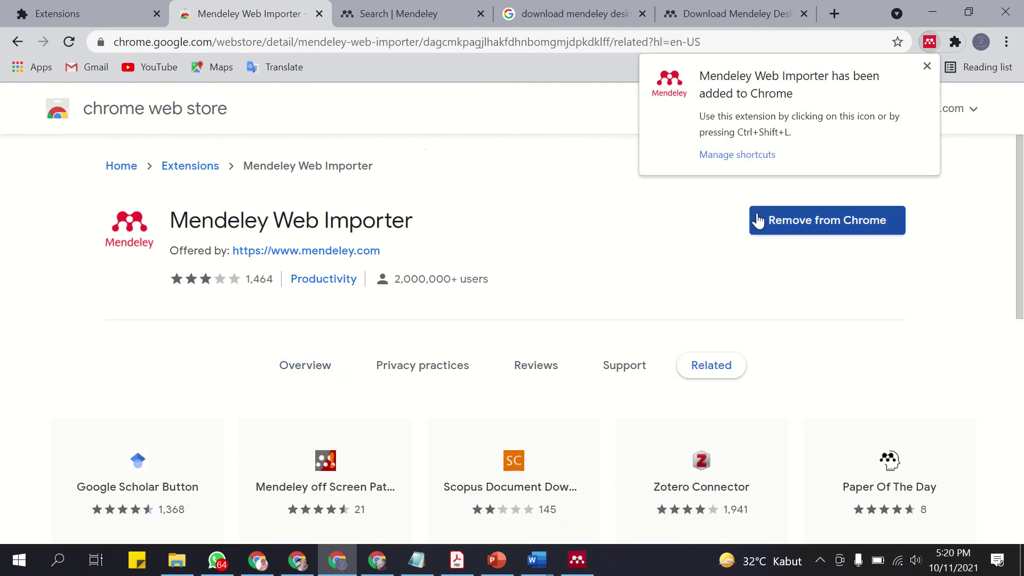
pyautogui.click(755, 160)
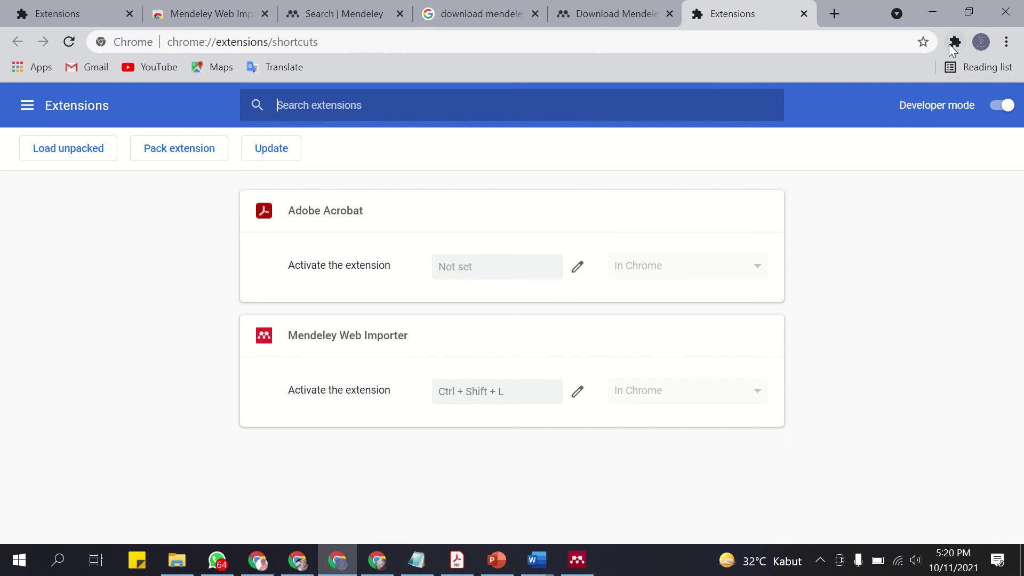
pyautogui.click(955, 43)
pyautogui.click(954, 66)
pyautogui.click(960, 42)
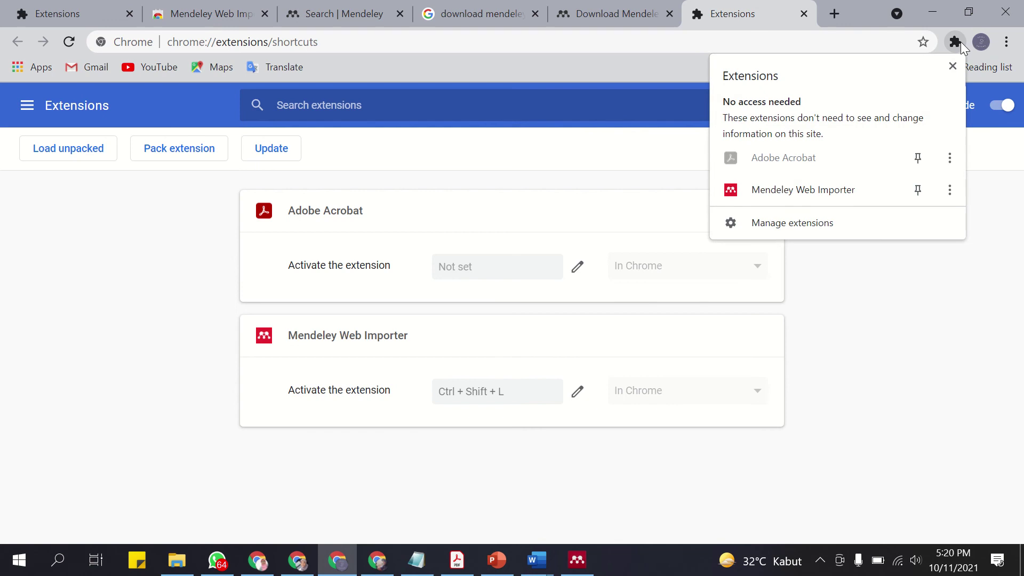
pyautogui.click(919, 189)
pyautogui.click(928, 326)
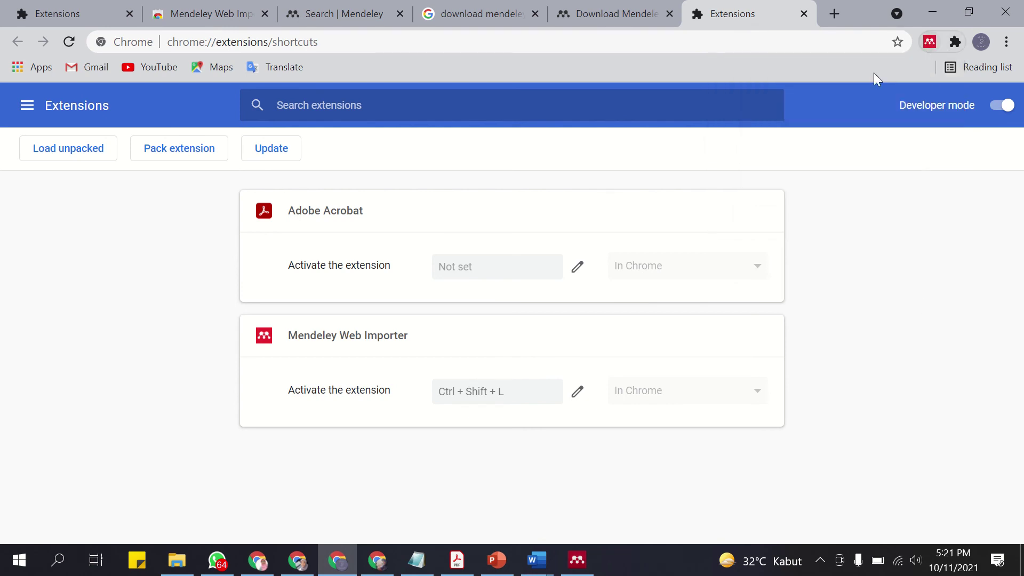
pyautogui.click(835, 12)
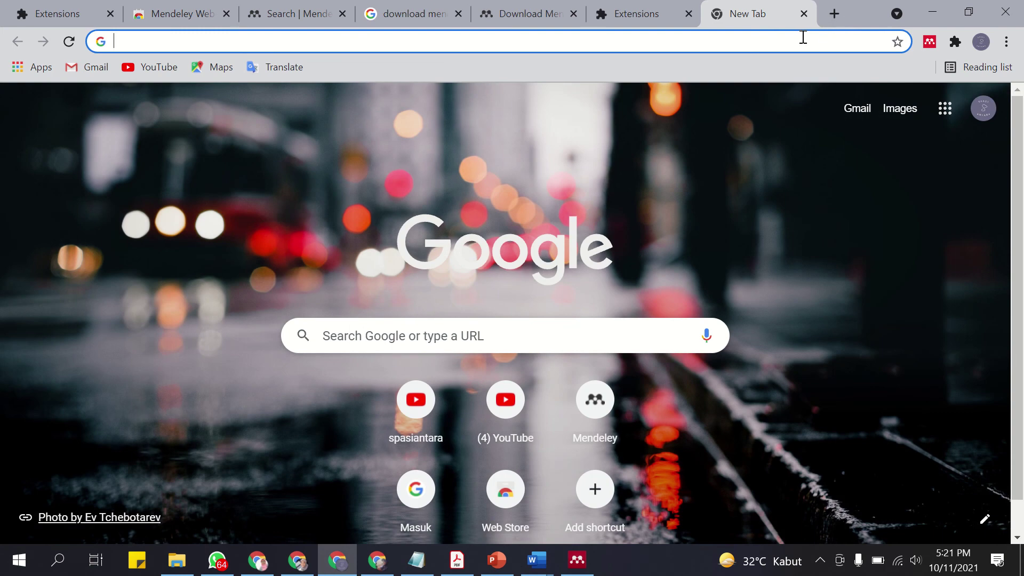
# Search Google for 'teknologi di ruang kelas'.
pyautogui.write('teknolo')
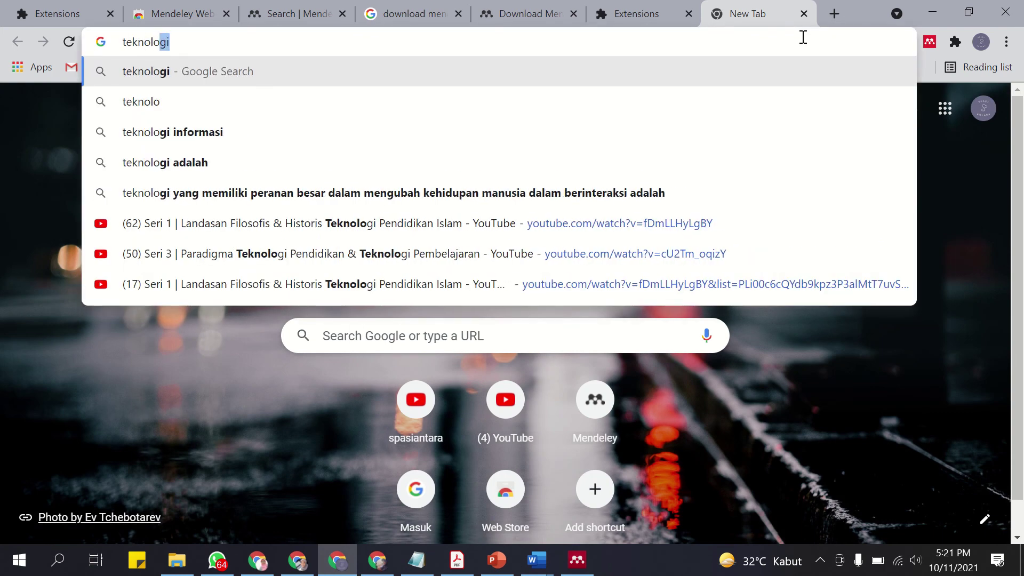
pyautogui.write('gi di ruang kels')
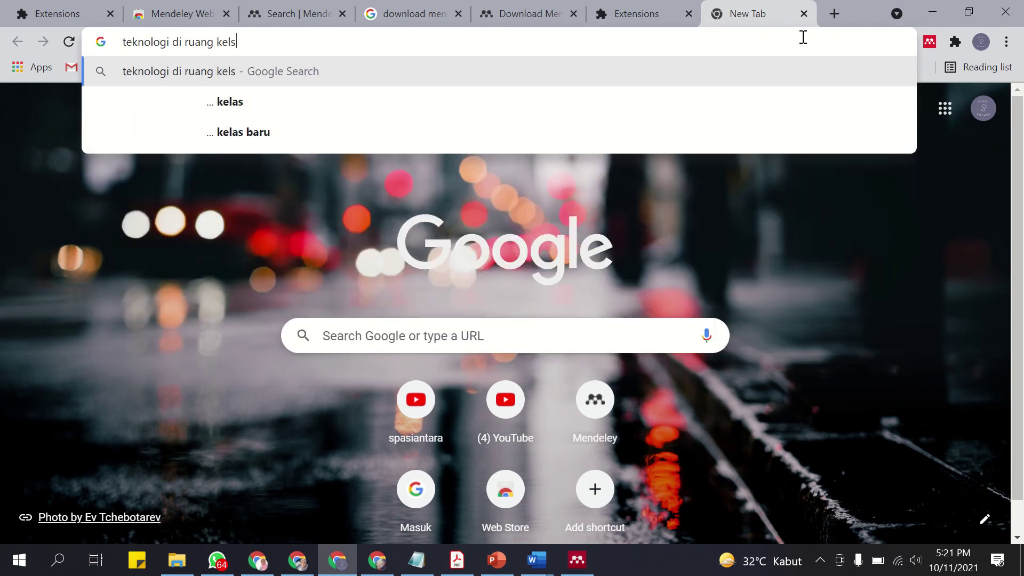
pyautogui.press('BackSpace')
pyautogui.write('as')
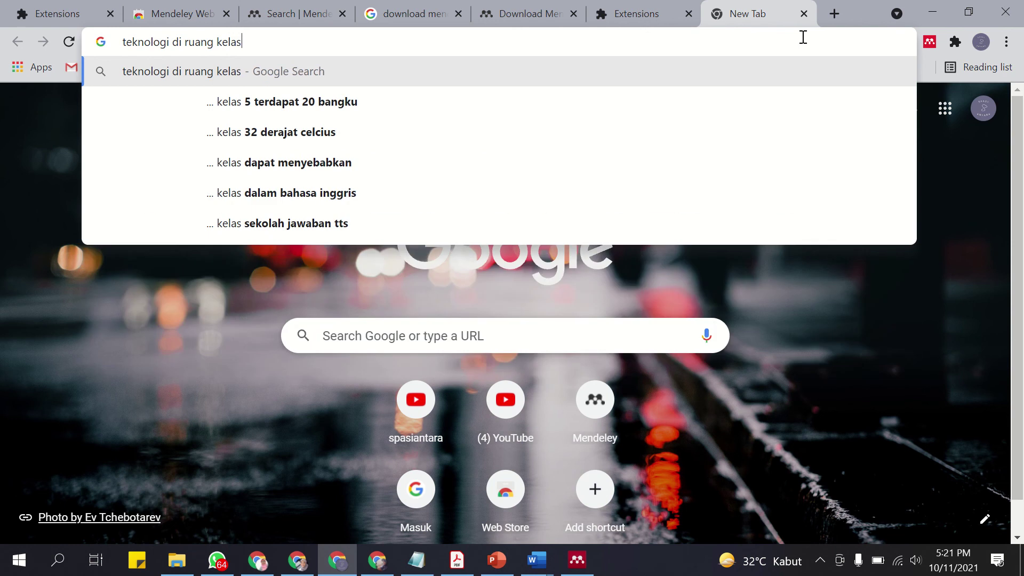
pyautogui.press('Return')
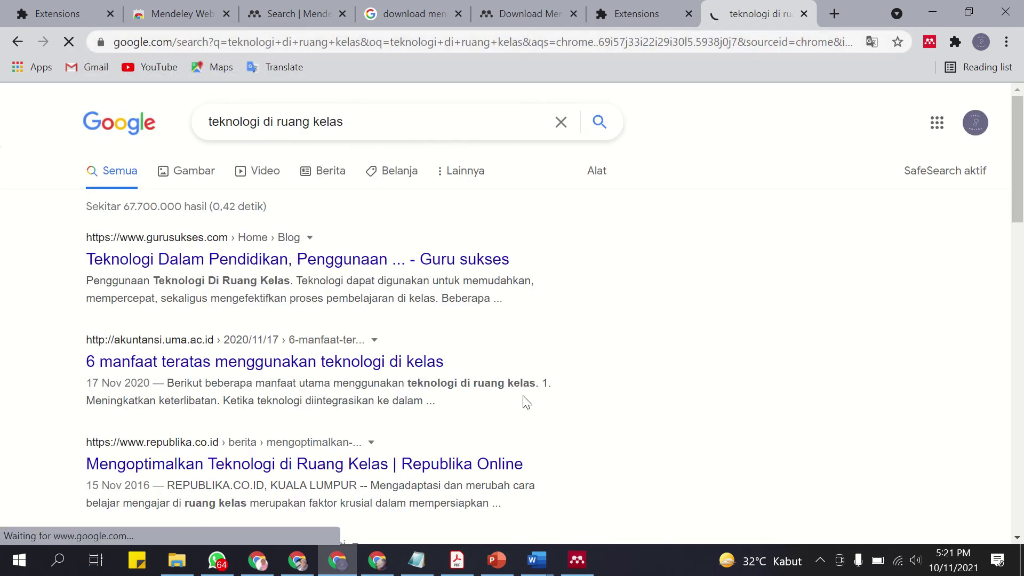
# Open the Guru sukses result in a new tab and skim it.
pyautogui.rightClick(282, 266)
pyautogui.click(296, 278)
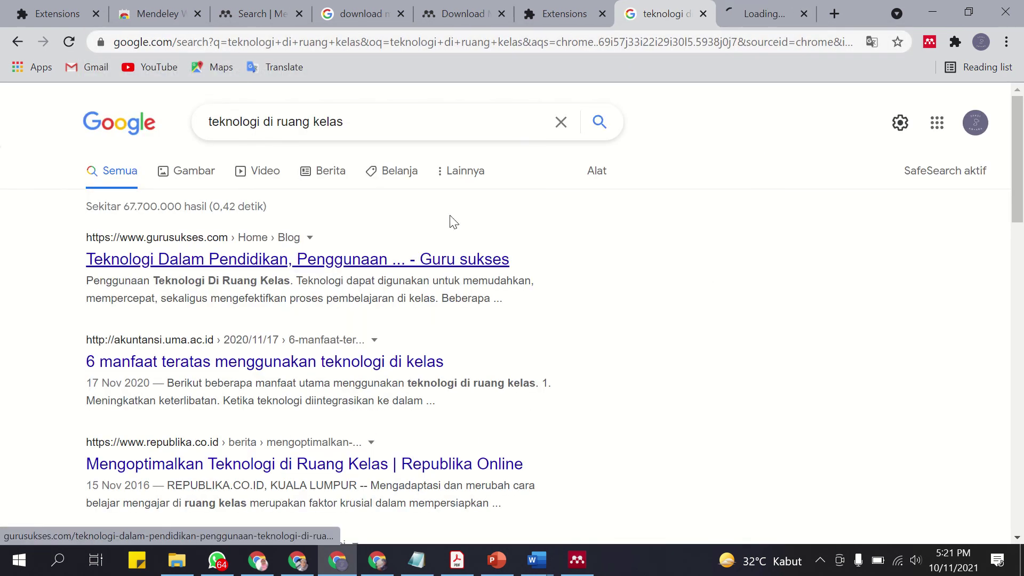
pyautogui.click(790, 13)
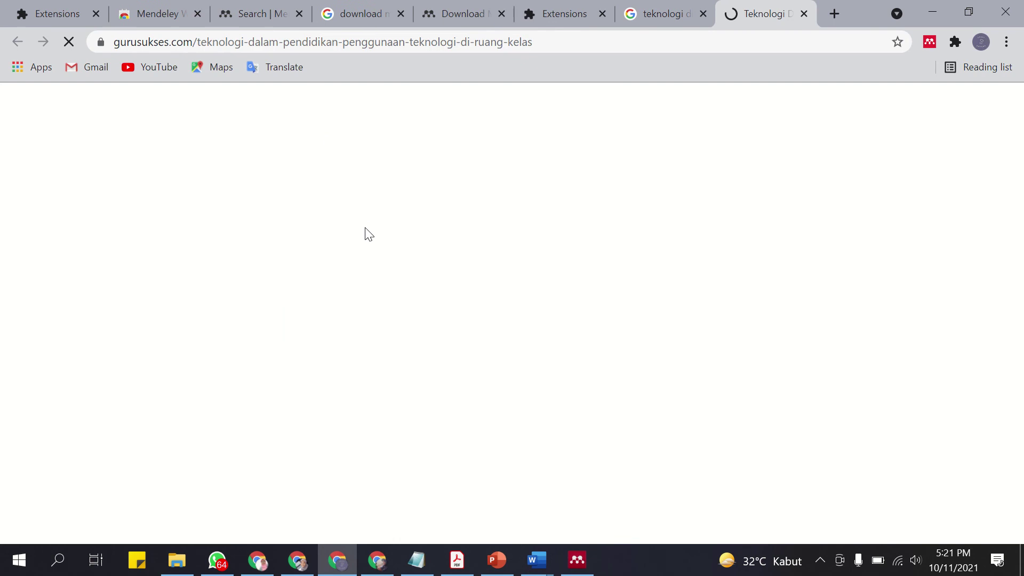
pyautogui.scroll(-3, 414, 257)
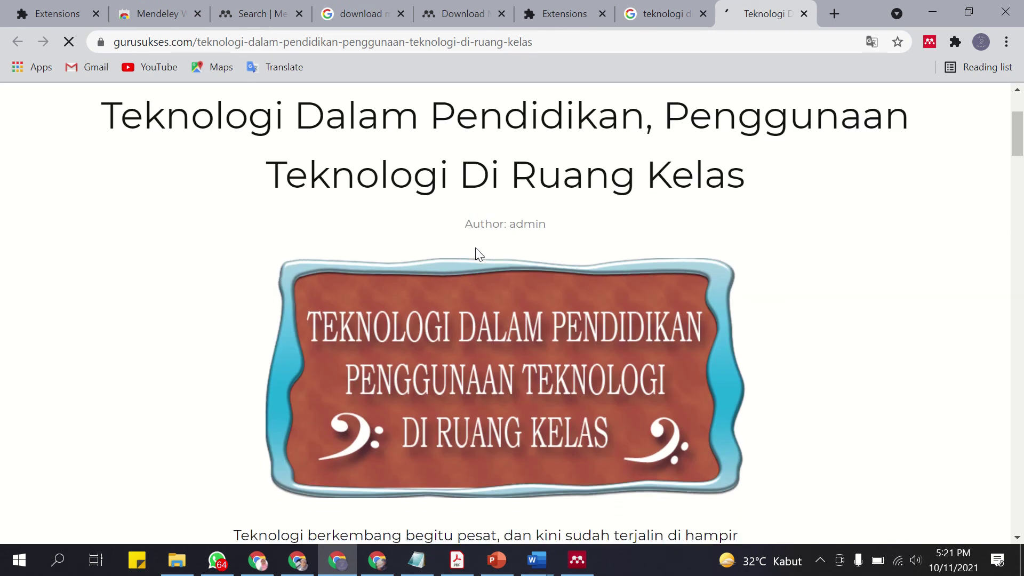
pyautogui.scroll(-8, 476, 247)
pyautogui.click(661, 13)
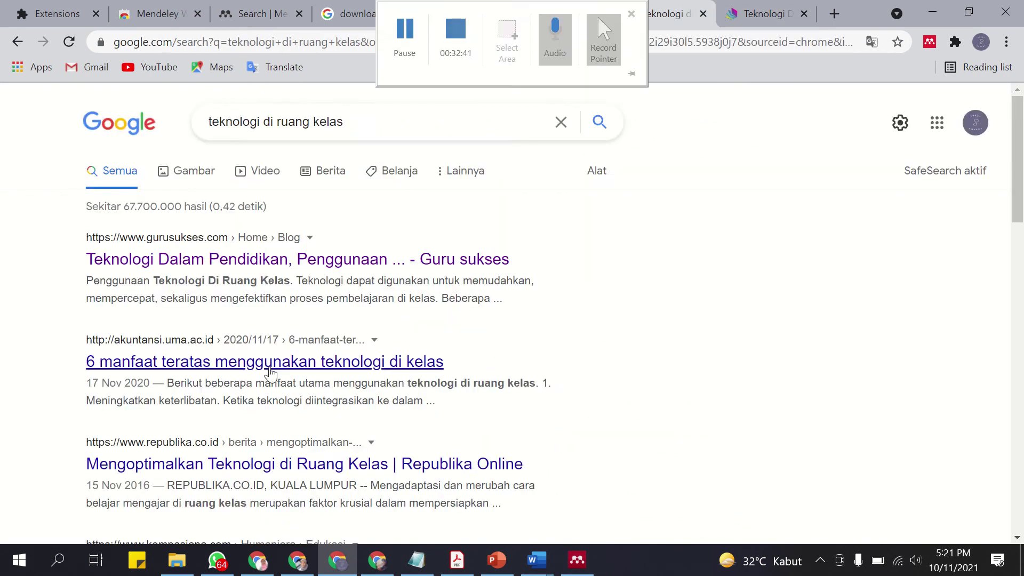
# Open the Republika and Kompasiana results in new tabs, ending on Kompasiana.
pyautogui.scroll(-3, 288, 339)
pyautogui.rightClick(290, 317)
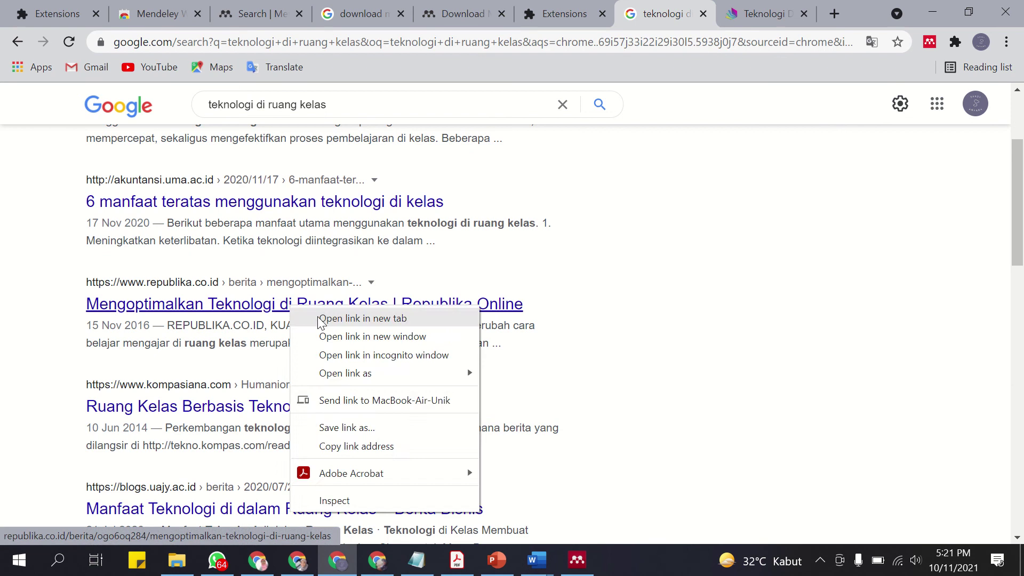
pyautogui.click(315, 322)
pyautogui.click(765, 13)
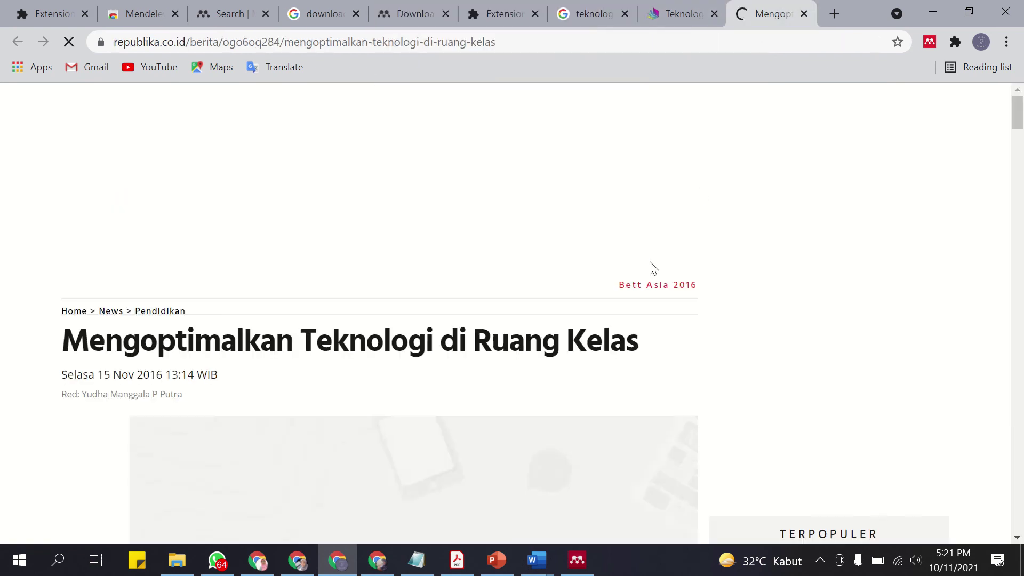
pyautogui.scroll(-8, 505, 293)
pyautogui.scroll(-10, 501, 293)
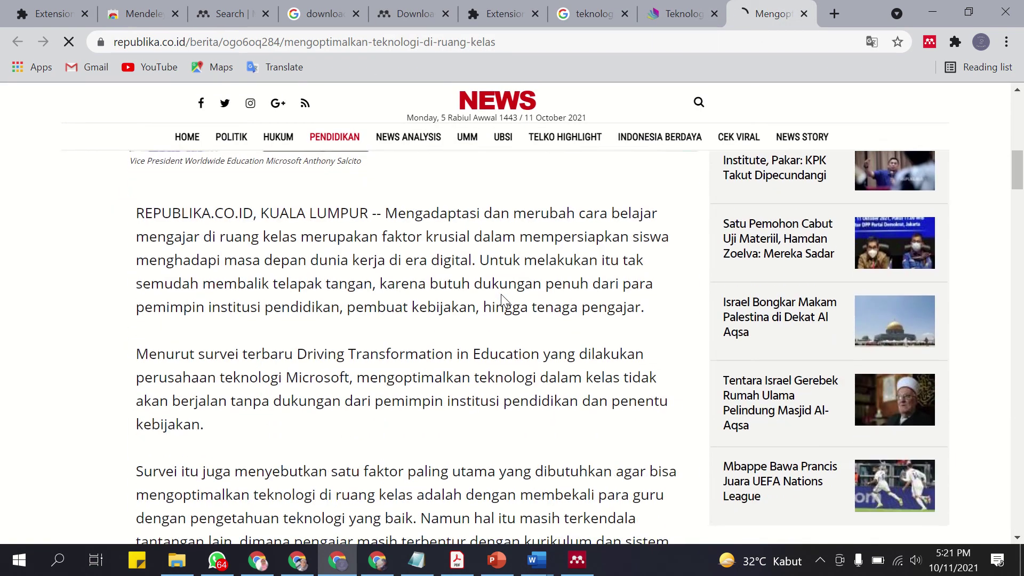
pyautogui.click(592, 13)
pyautogui.scroll(-3, 213, 424)
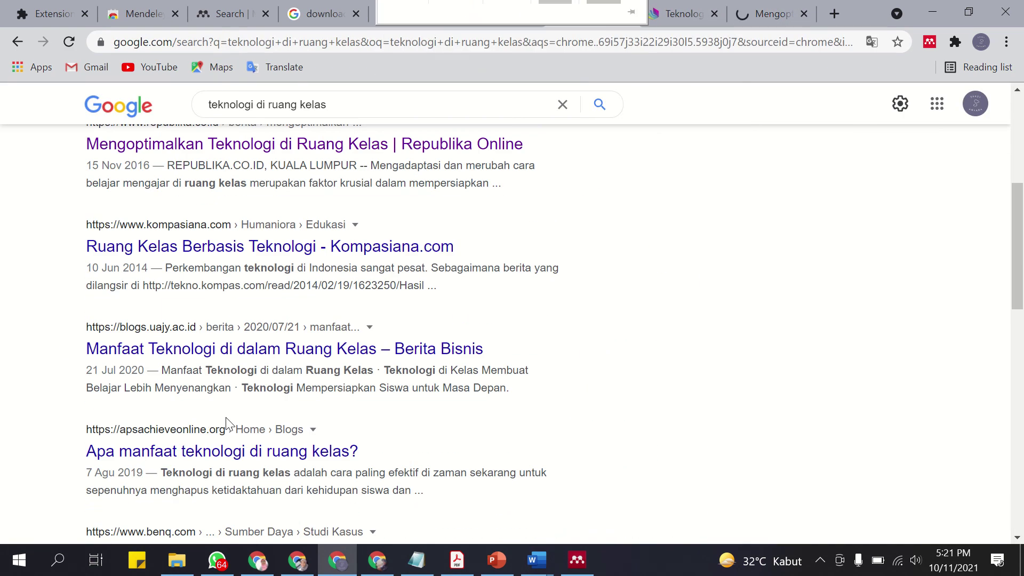
pyautogui.rightClick(297, 250)
pyautogui.click(341, 264)
pyautogui.click(795, 6)
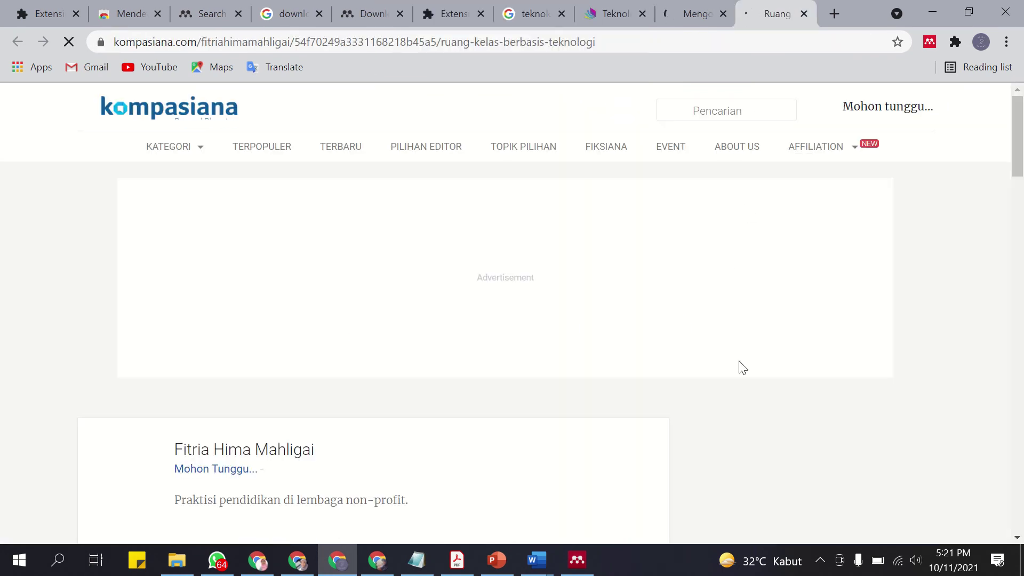
# Read through Kompasiana's 'Ruang Kelas Berbasis Teknologi' and close its floating video ad.
pyautogui.scroll(-7, 539, 366)
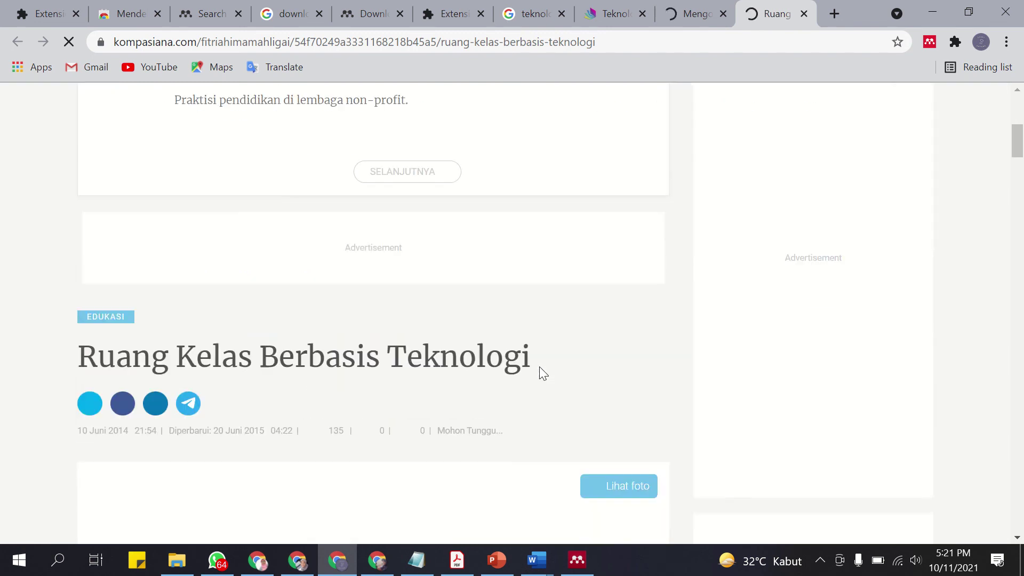
pyautogui.scroll(-15, 539, 367)
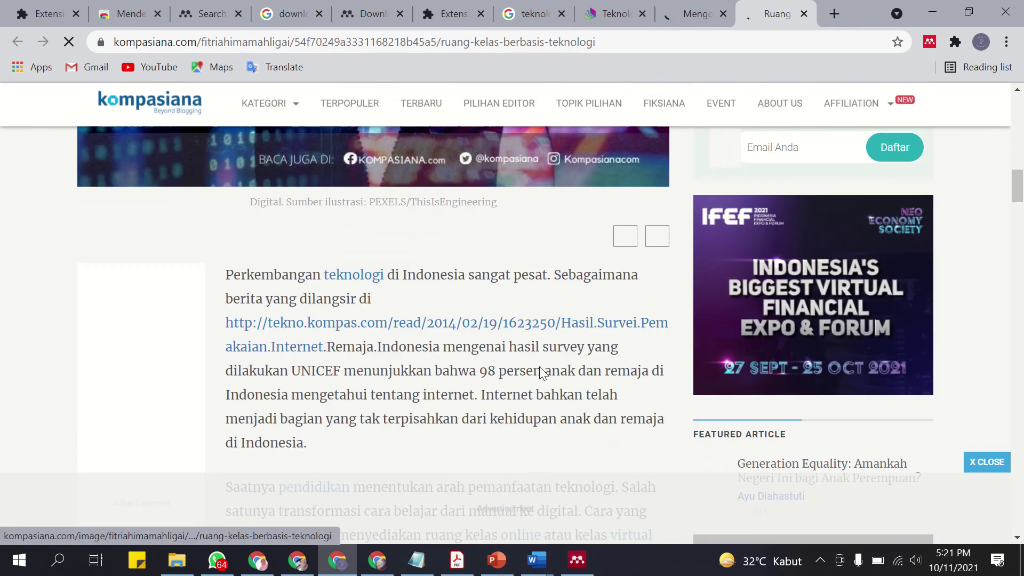
pyautogui.scroll(-5, 540, 366)
pyautogui.scroll(20, 540, 366)
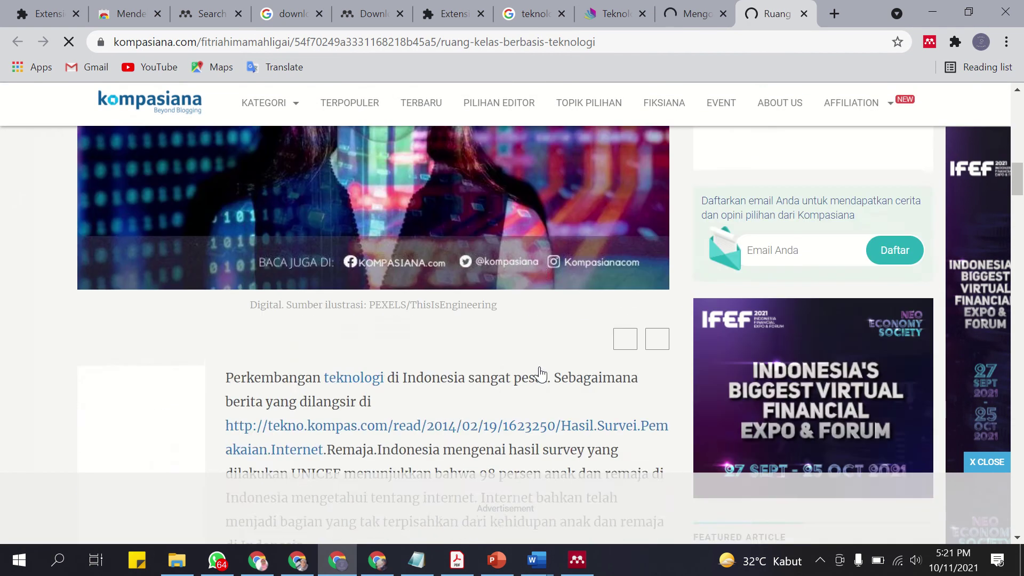
pyautogui.scroll(5, 540, 367)
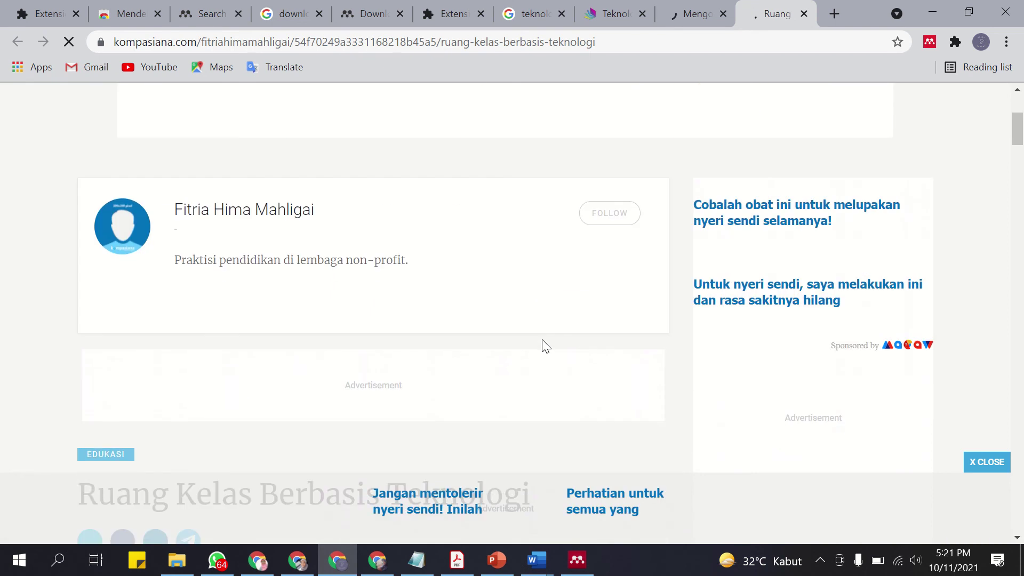
pyautogui.scroll(-7, 548, 354)
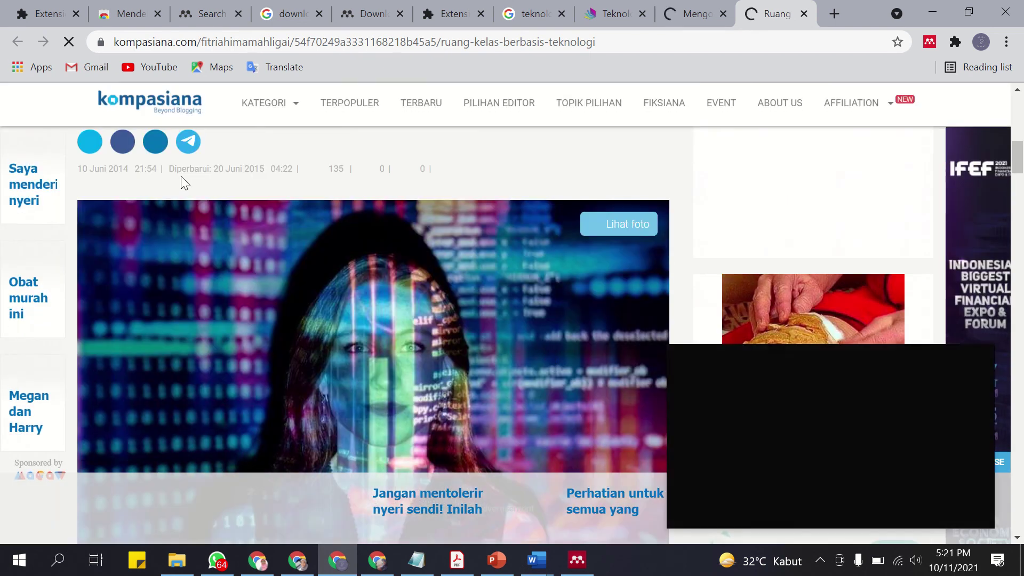
pyautogui.scroll(-8, 304, 284)
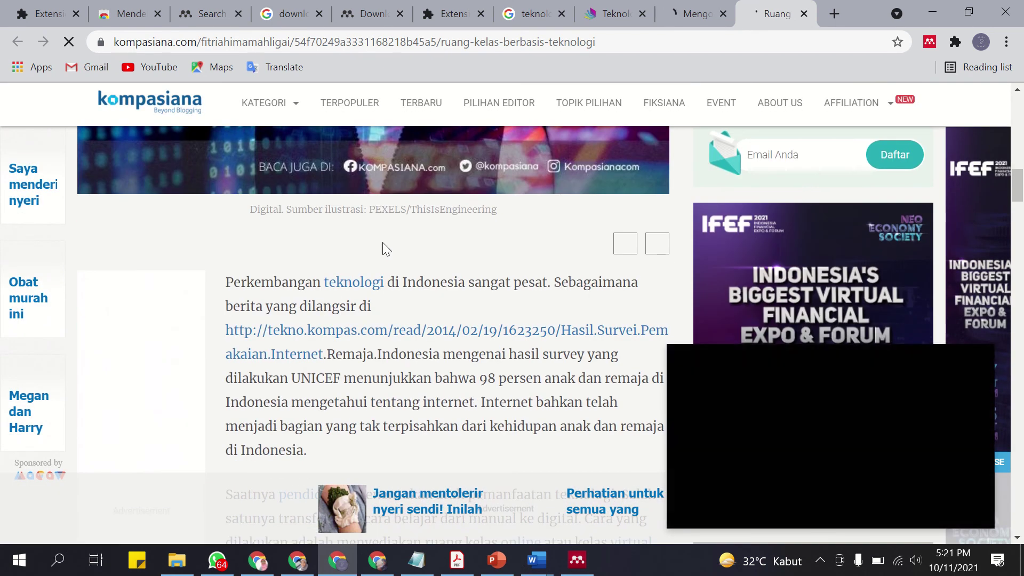
pyautogui.scroll(-20, 393, 251)
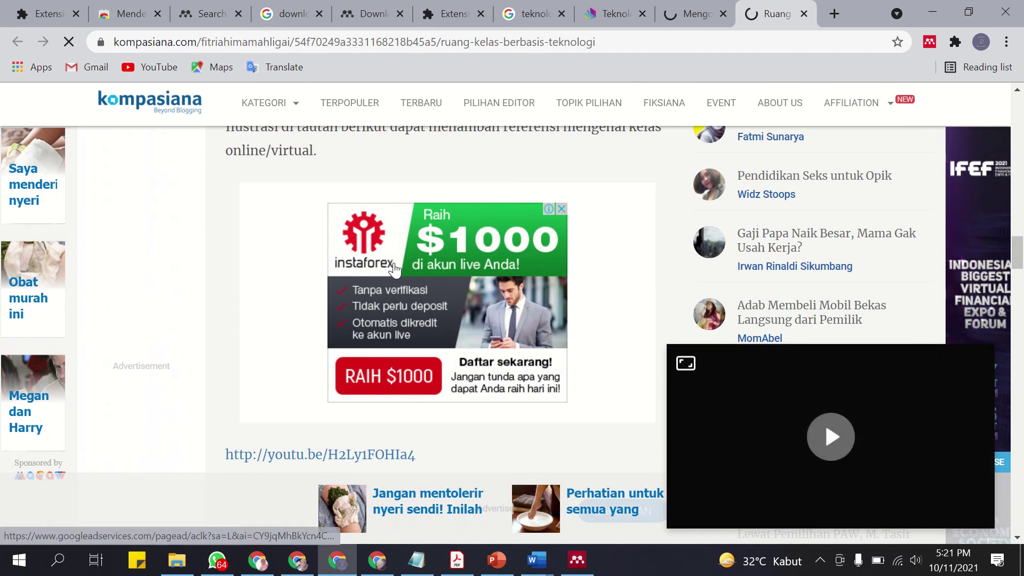
pyautogui.scroll(20, 394, 262)
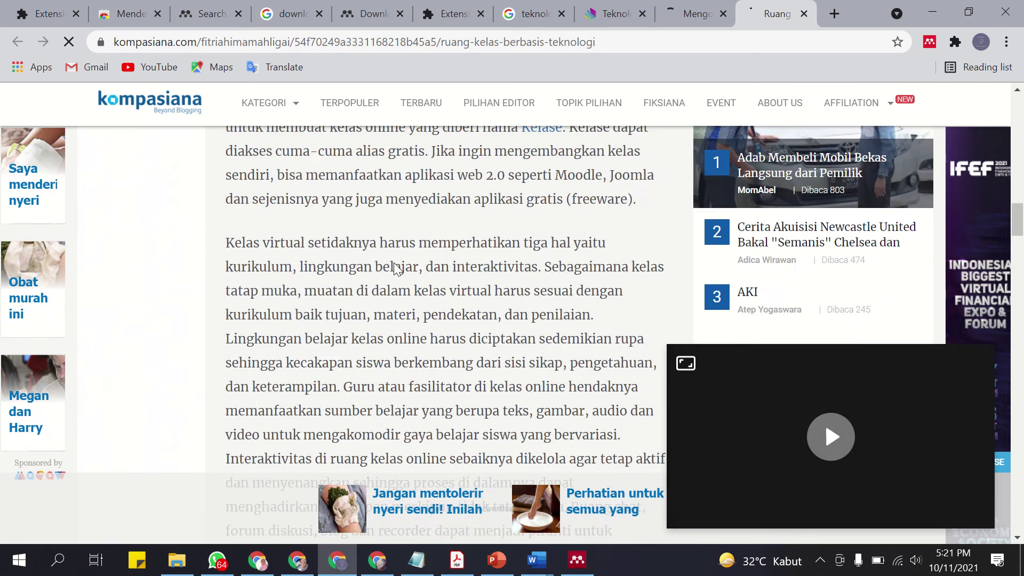
pyautogui.scroll(10, 395, 264)
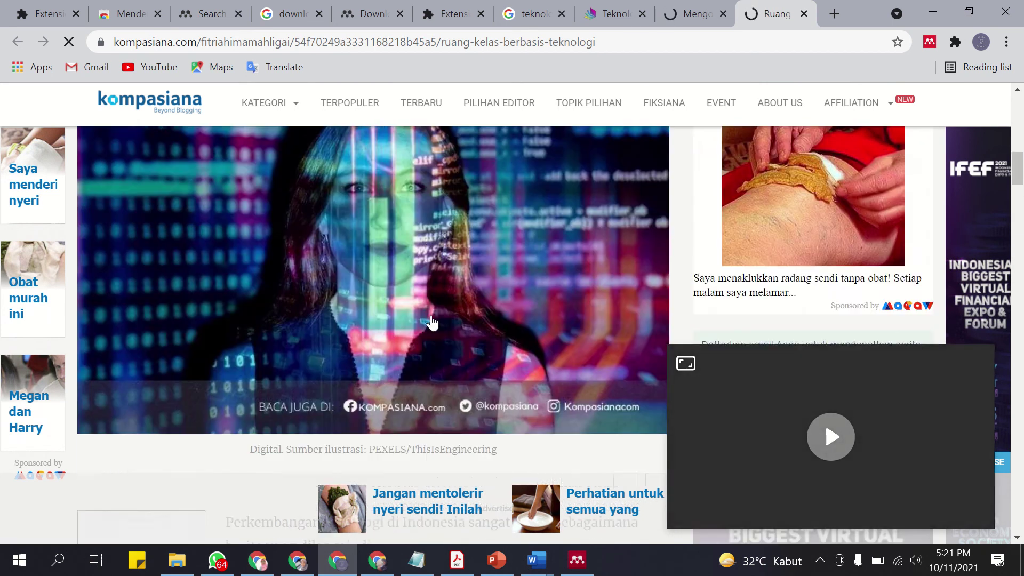
pyautogui.scroll(9, 432, 322)
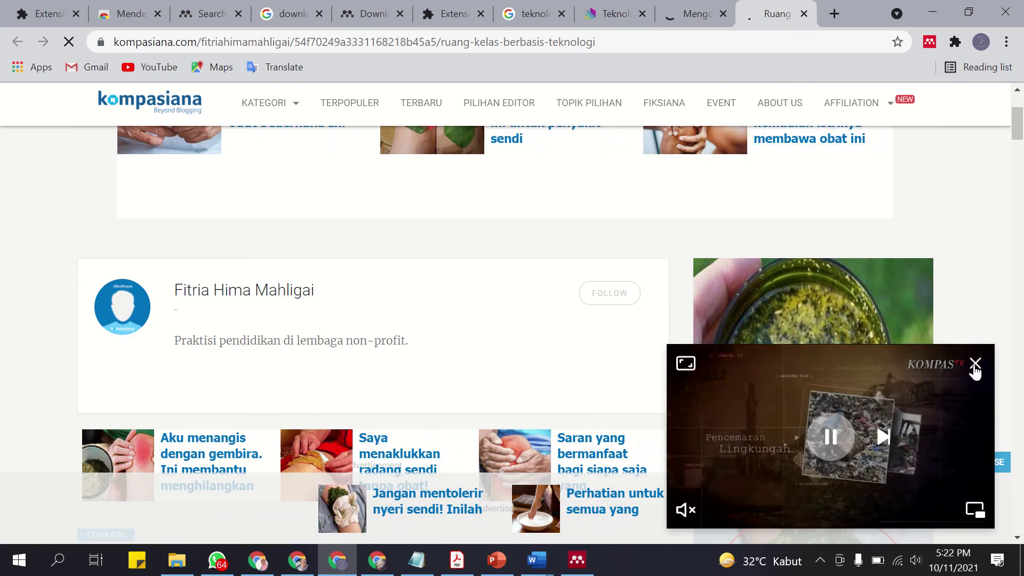
pyautogui.click(974, 367)
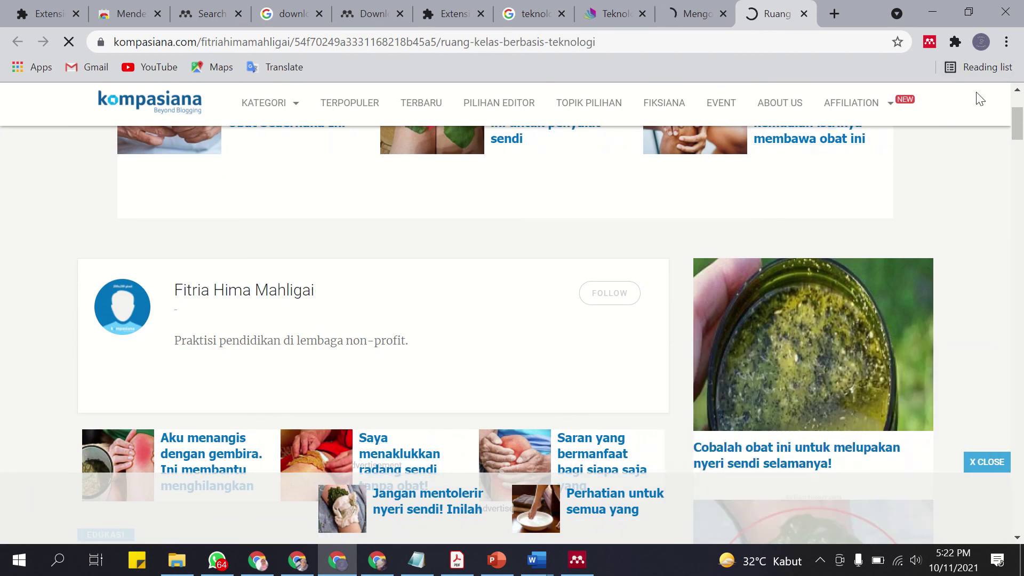
# Launch Mendeley Web Importer sign-in for the Kompasiana article, then start a new tab in the other Chrome window.
pyautogui.click(929, 41)
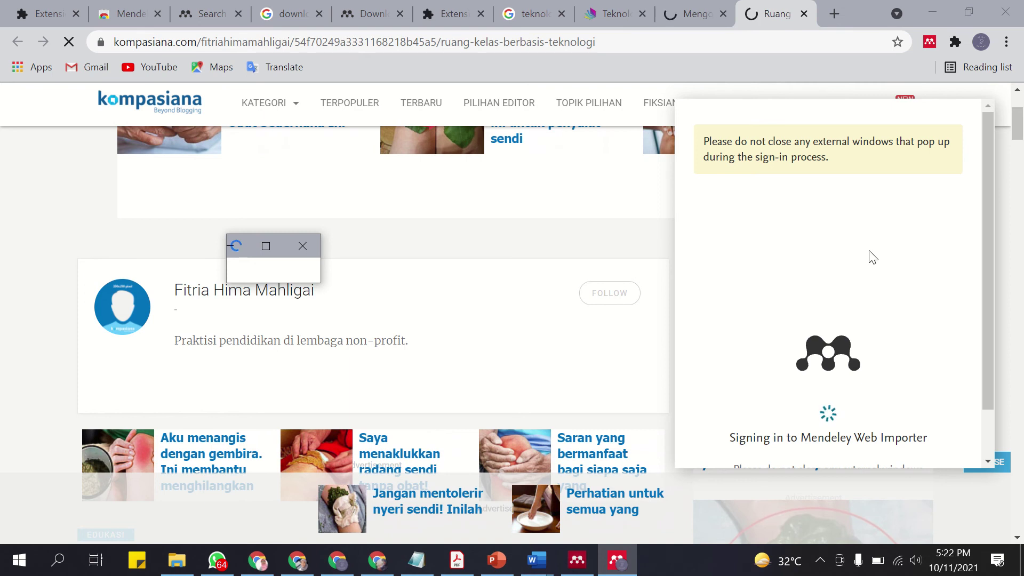
pyautogui.scroll(-1, 861, 331)
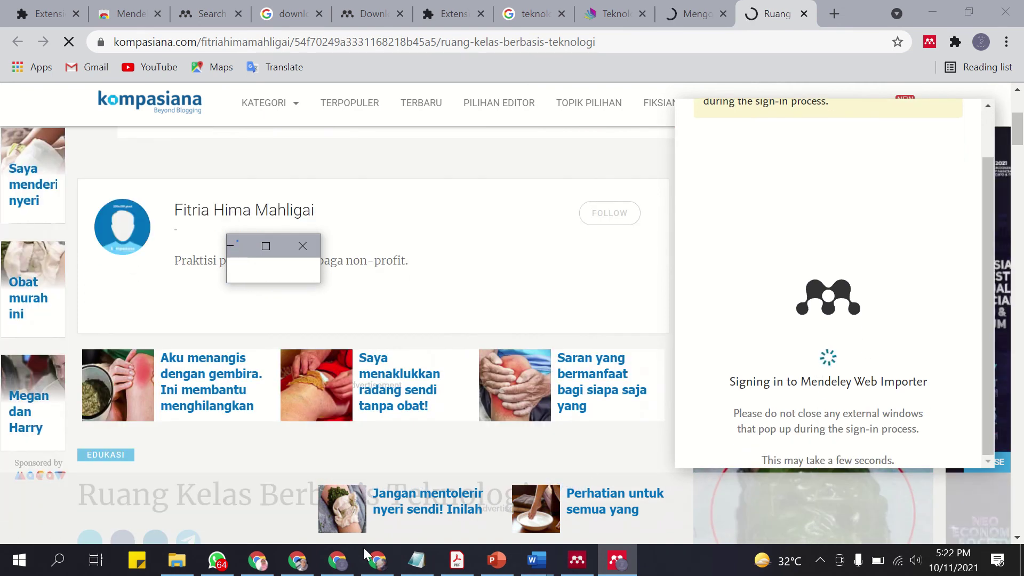
pyautogui.click(297, 560)
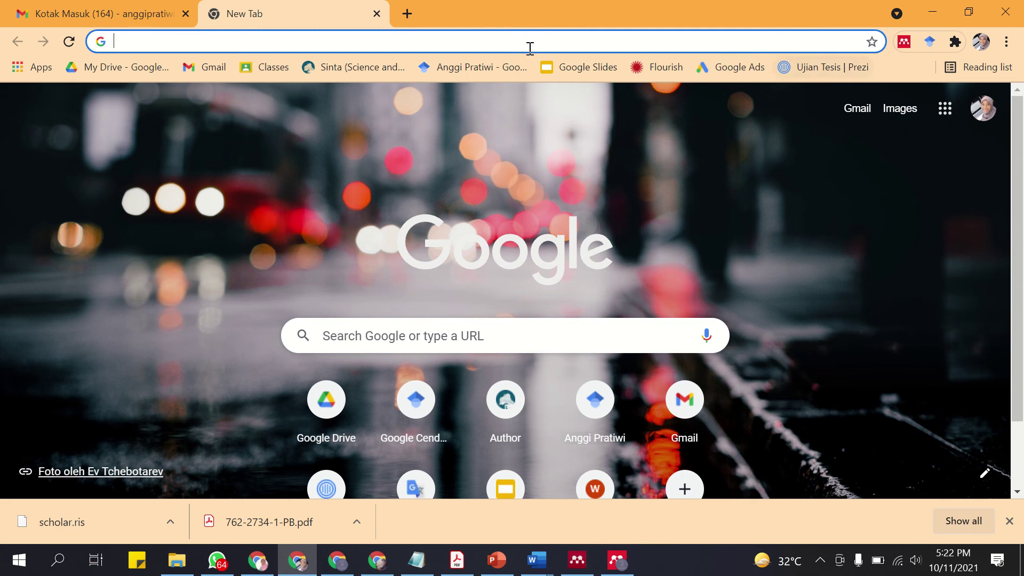
pyautogui.click(408, 14)
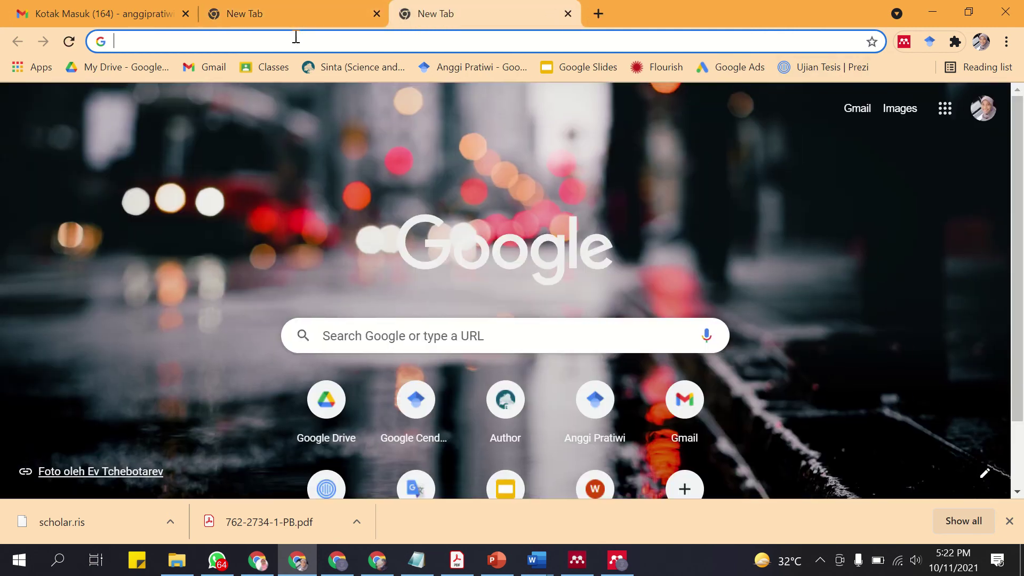